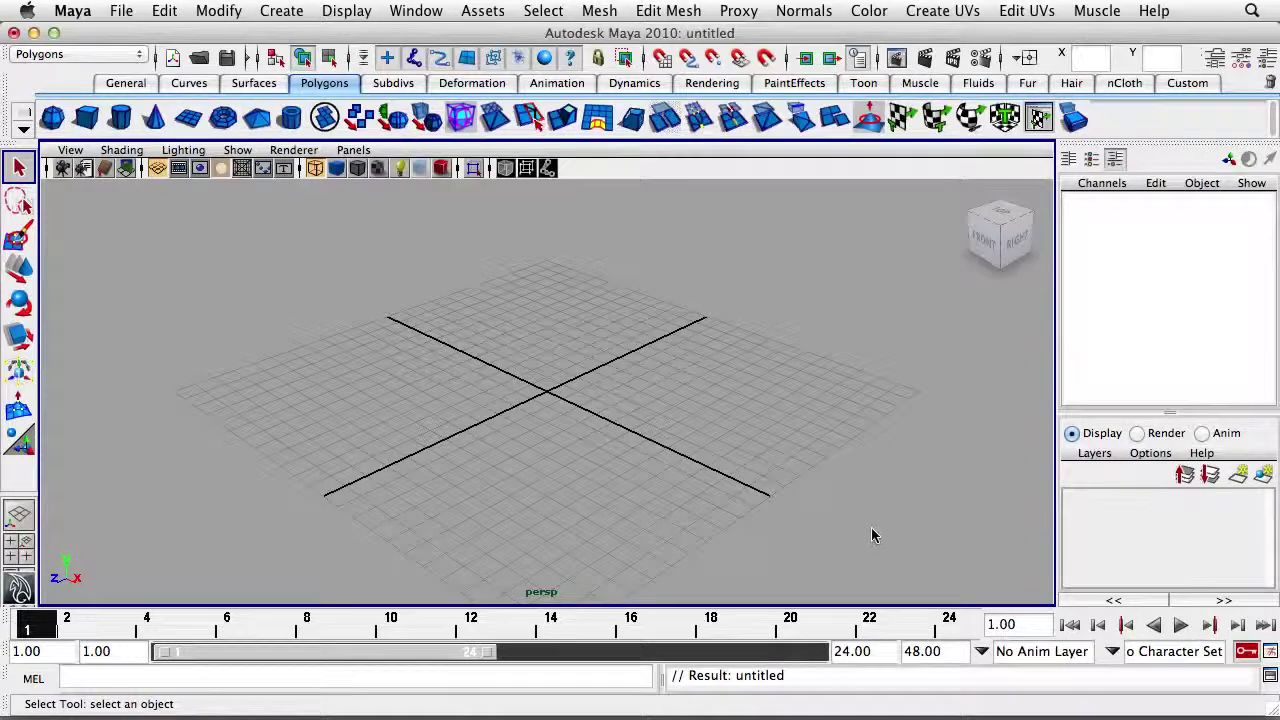
- Open the scene file Pencil.mb from the project's scenes folder
left_click(125, 14)
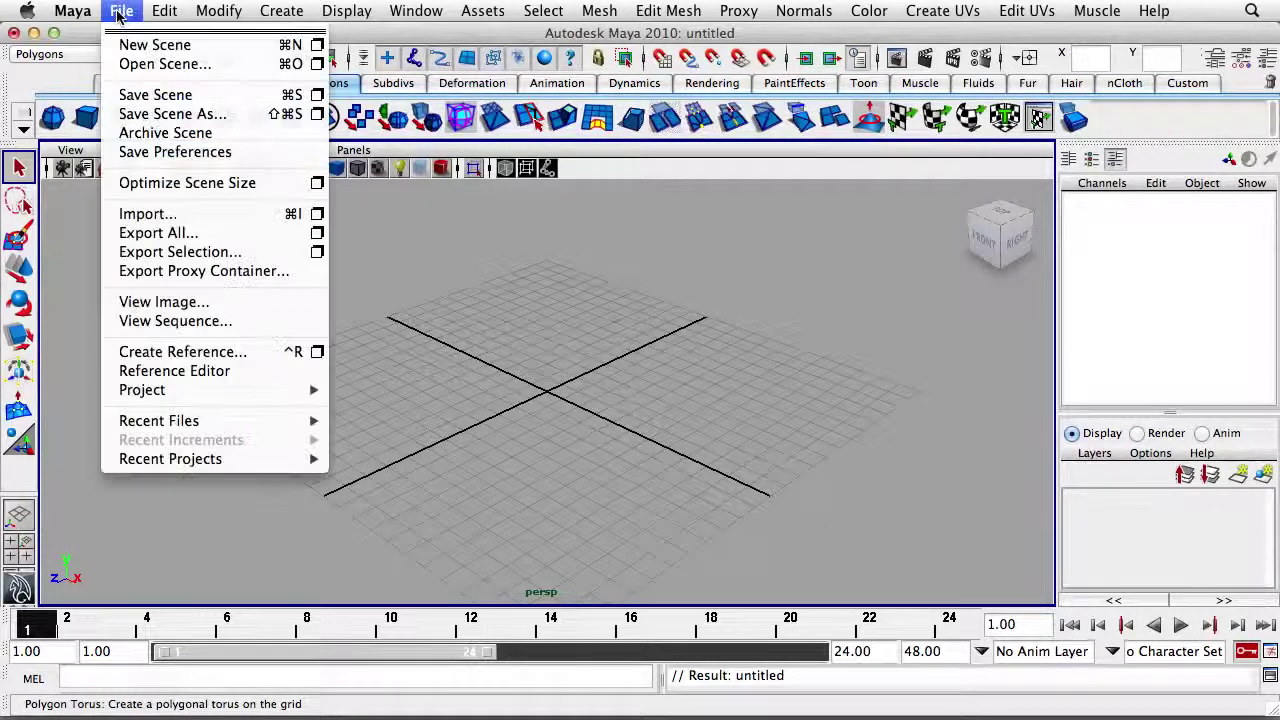
left_click(135, 62)
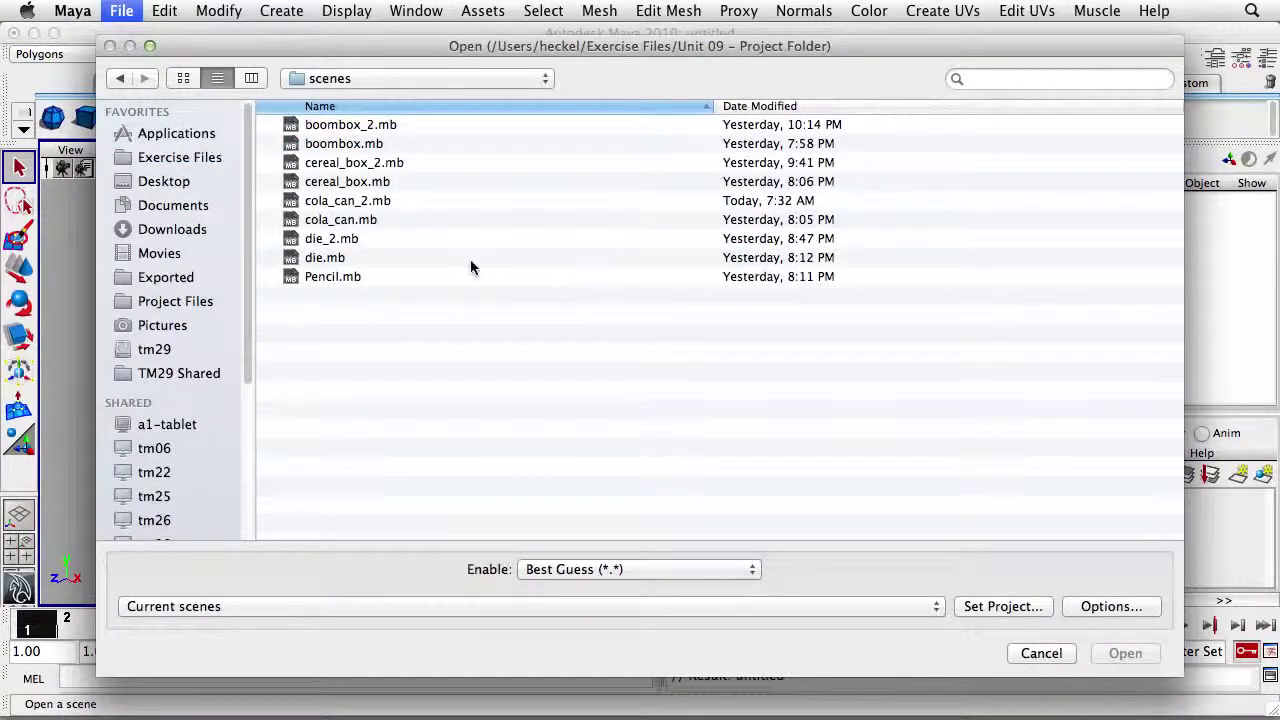
left_click(346, 283)
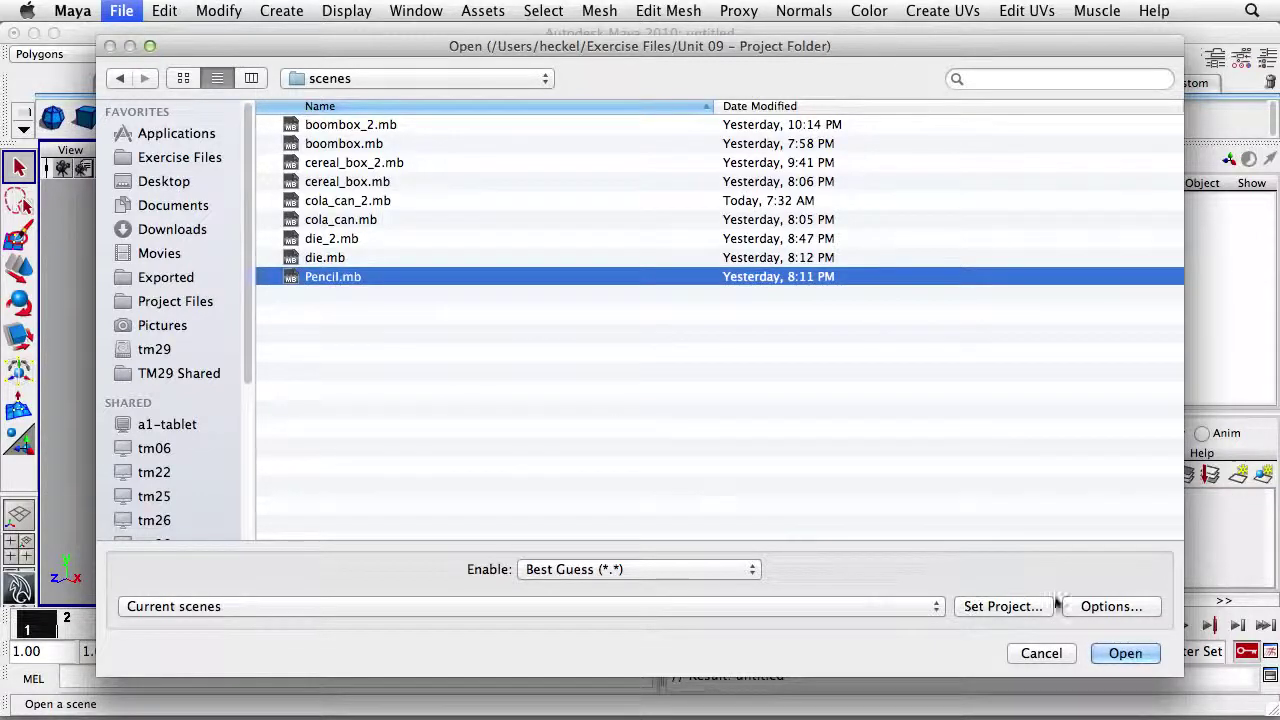
left_click(1124, 653)
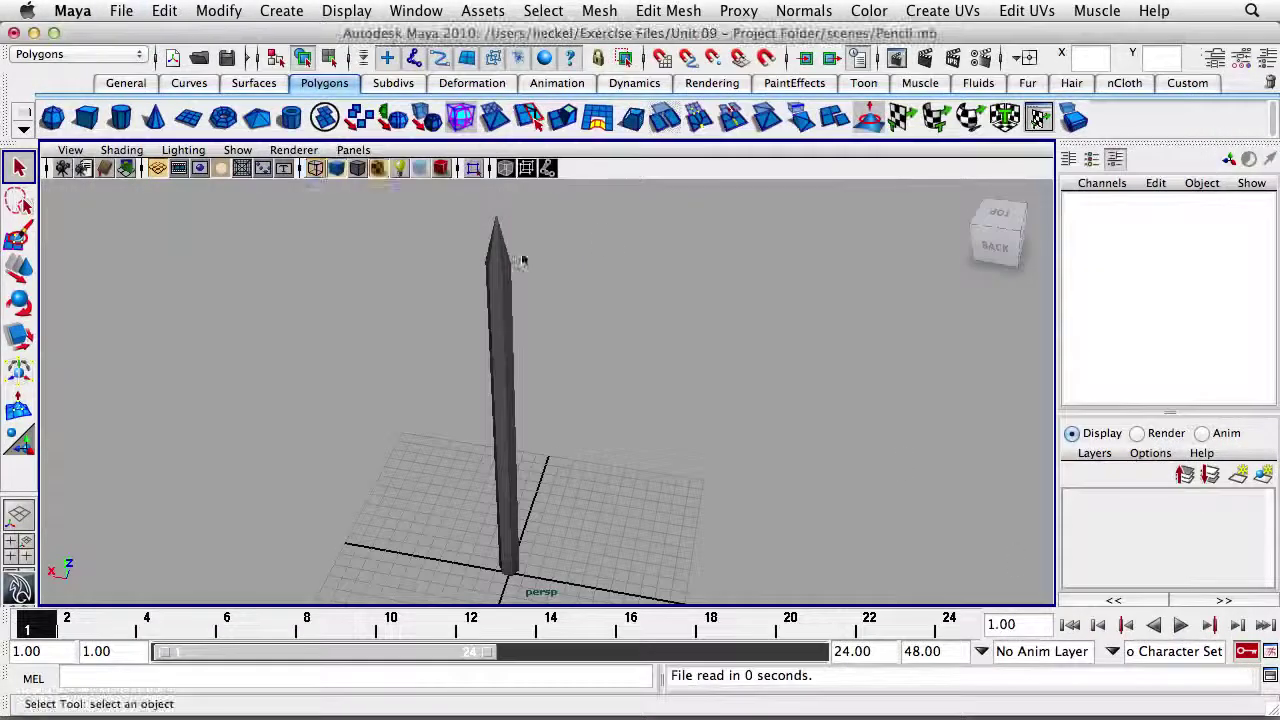
- Select the pencil model and open the UV Texture Editor, shrunk and placed so the pencil stays in view
mouse_move(520, 257)
left_mouse_down("alt")
mouse_move(517, 323)
mouse_move(452, 306)
mouse_move(366, 333)
left_mouse_up("alt")
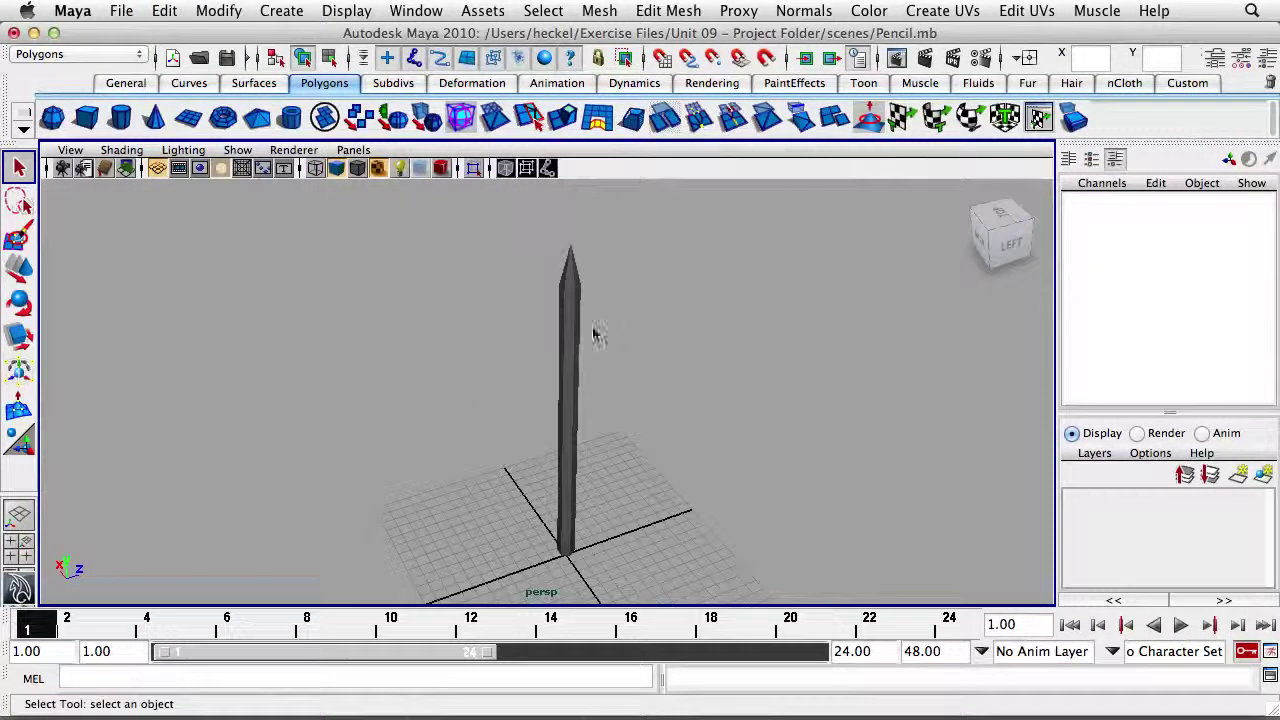
left_click(564, 341)
mouse_move(563, 342)
left_mouse_down("alt")
mouse_move(574, 434)
mouse_move(632, 334)
mouse_move(573, 304)
left_mouse_up("alt")
mouse_move(484, 310)
left_mouse_down("alt")
mouse_move(700, 346)
mouse_move(519, 340)
mouse_move(585, 341)
mouse_move(504, 394)
mouse_move(526, 446)
mouse_move(577, 376)
left_mouse_up("alt")
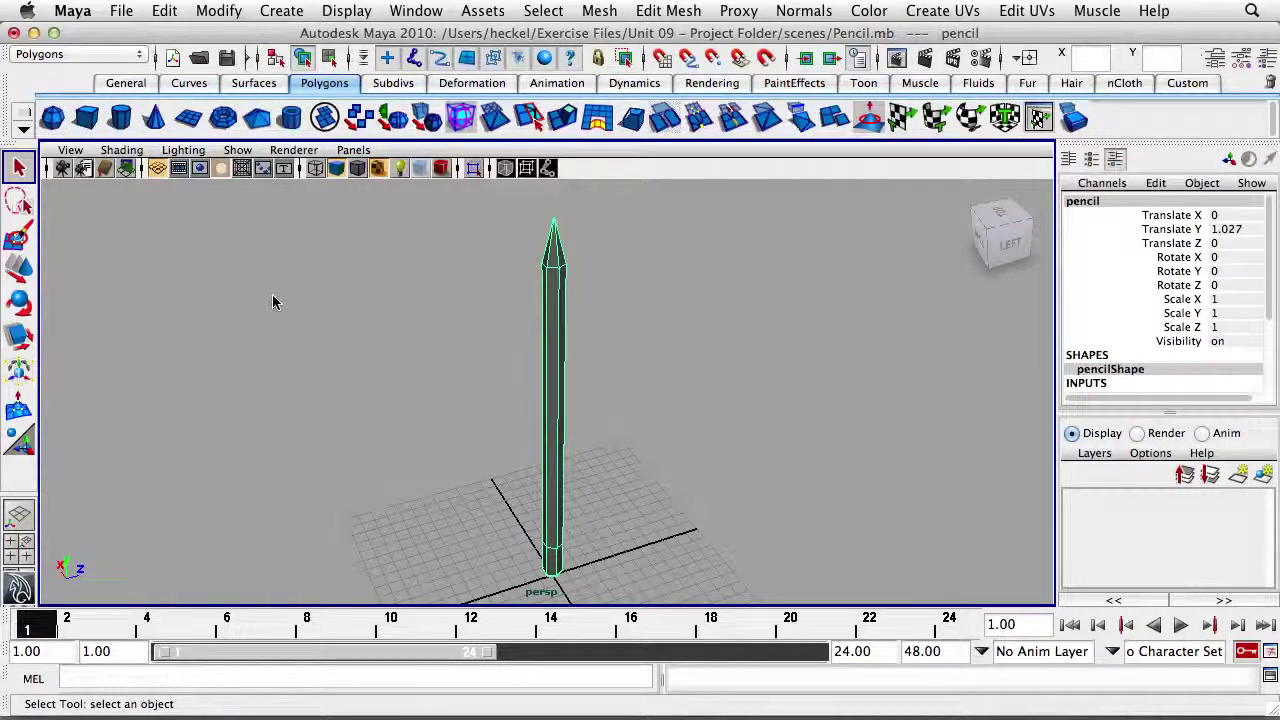
left_click(416, 11)
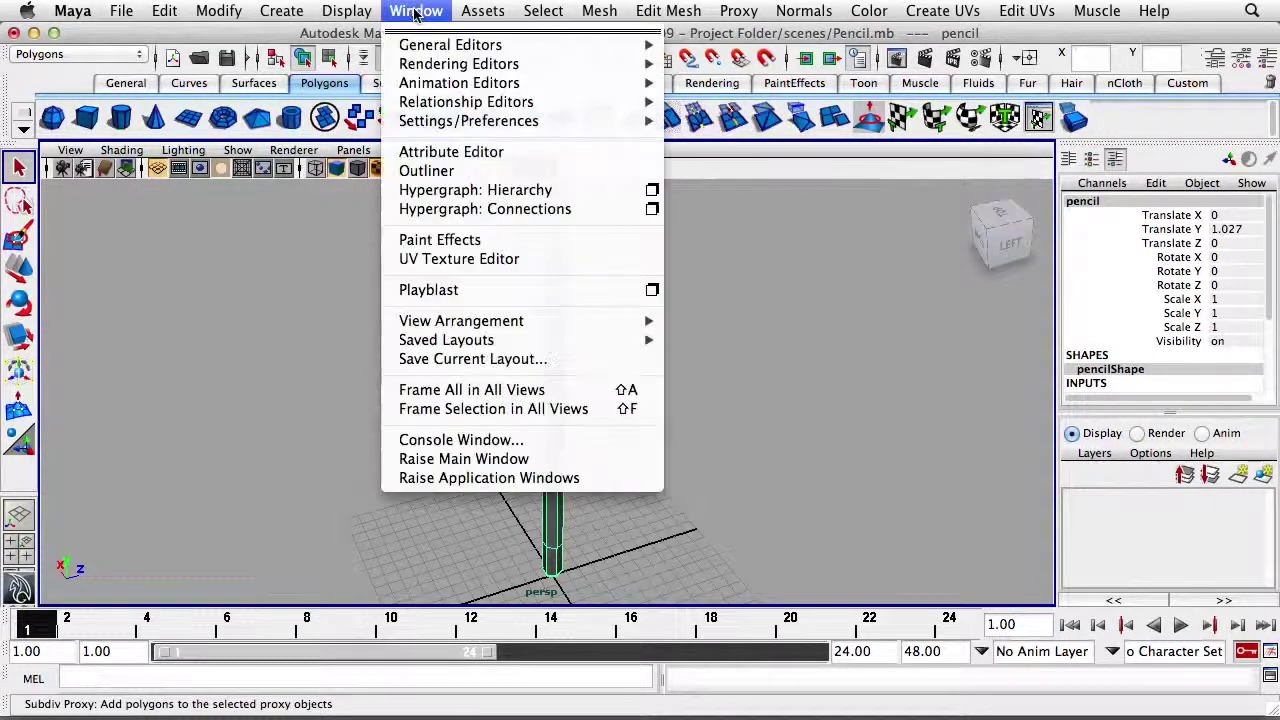
left_click(460, 260)
left_click_drag(952, 38, 317, 67)
mouse_move(577, 458)
left_mouse_down()
mouse_move(394, 530)
mouse_move(390, 484)
left_mouse_up()
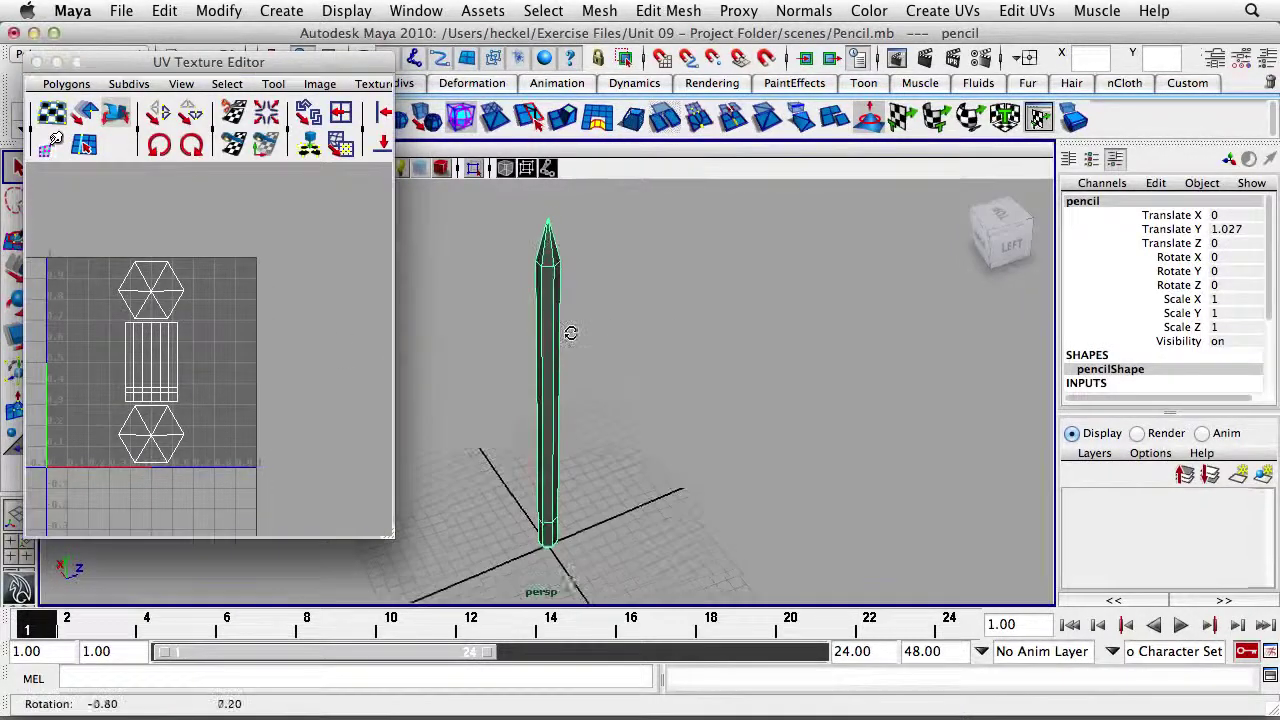
- Examine the pencil's tip, shaft and base from several angles and compare them with the existing UV layout
mouse_move(571, 334)
left_mouse_down("alt")
mouse_move(631, 337)
mouse_move(635, 300)
left_mouse_up("alt")
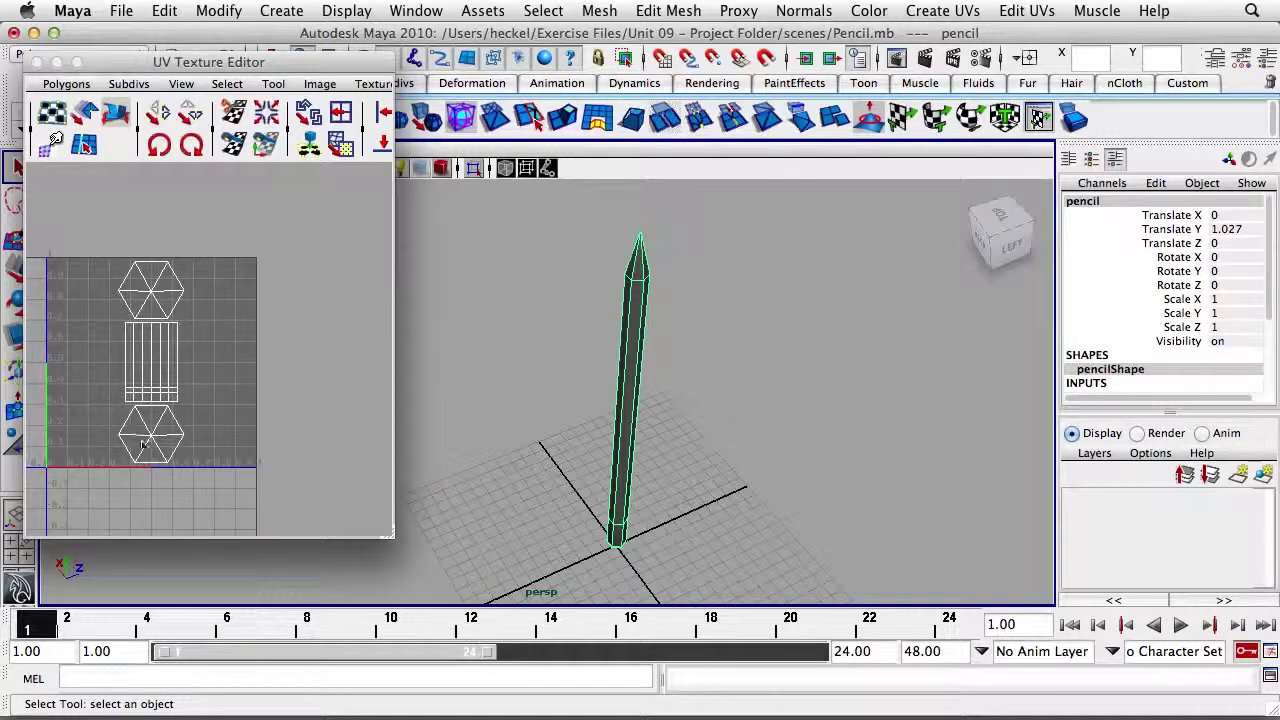
left_click_drag(690, 345, 722, 346, "alt")
right_click_drag(722, 346, 785, 325, "alt")
middle_click_drag(776, 310, 753, 424, "alt")
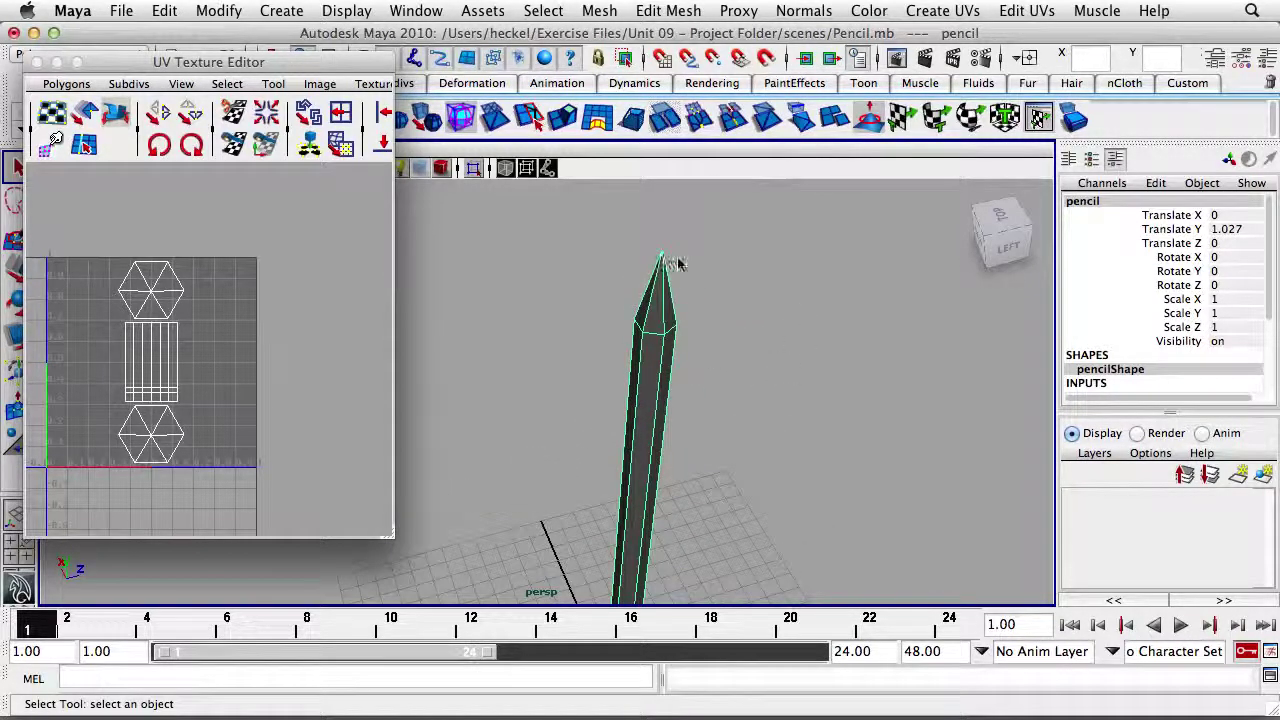
right_click_drag(758, 376, 717, 380, "alt")
middle_click_drag(722, 420, 671, 329, "alt")
left_click_drag(630, 374, 660, 286, "alt")
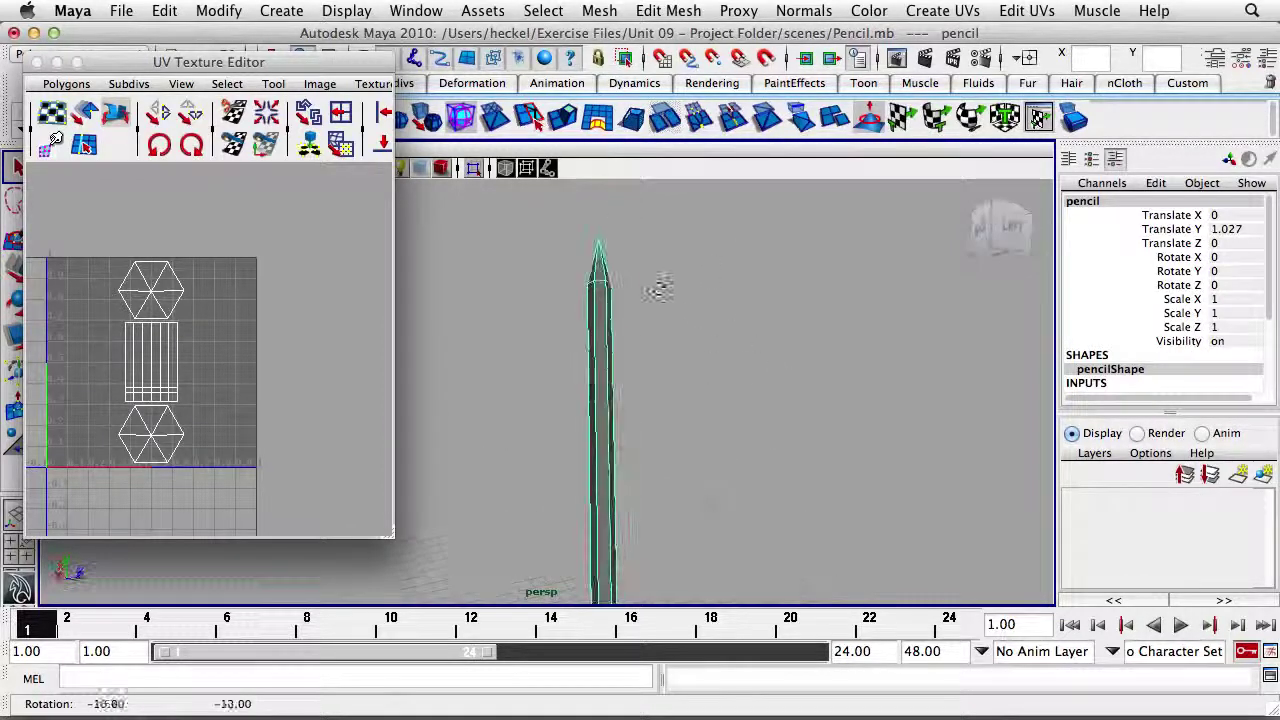
middle_click_drag(648, 390, 670, 228, "alt")
mouse_move(674, 229)
left_mouse_down("alt")
mouse_move(641, 503)
mouse_move(709, 343)
mouse_move(665, 347)
left_mouse_up("alt")
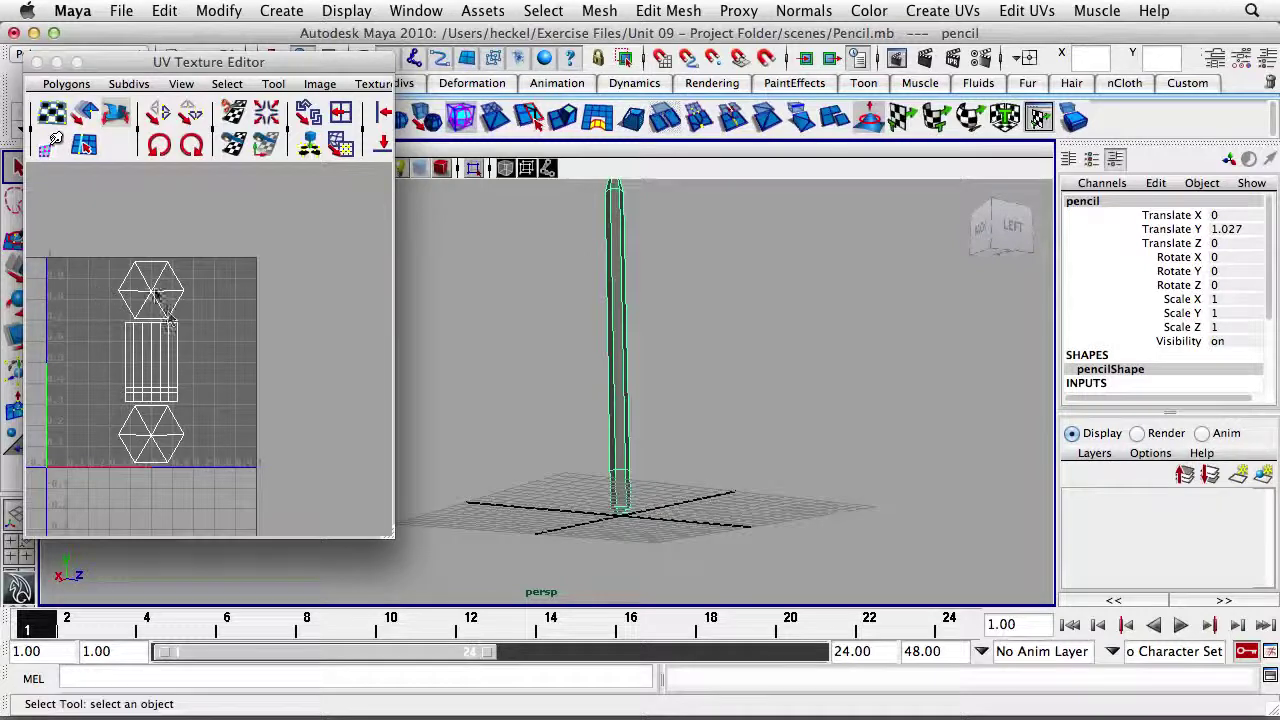
mouse_move(822, 312)
left_mouse_down("alt")
mouse_move(666, 323)
mouse_move(663, 393)
mouse_move(677, 389)
mouse_move(665, 428)
left_mouse_up("alt")
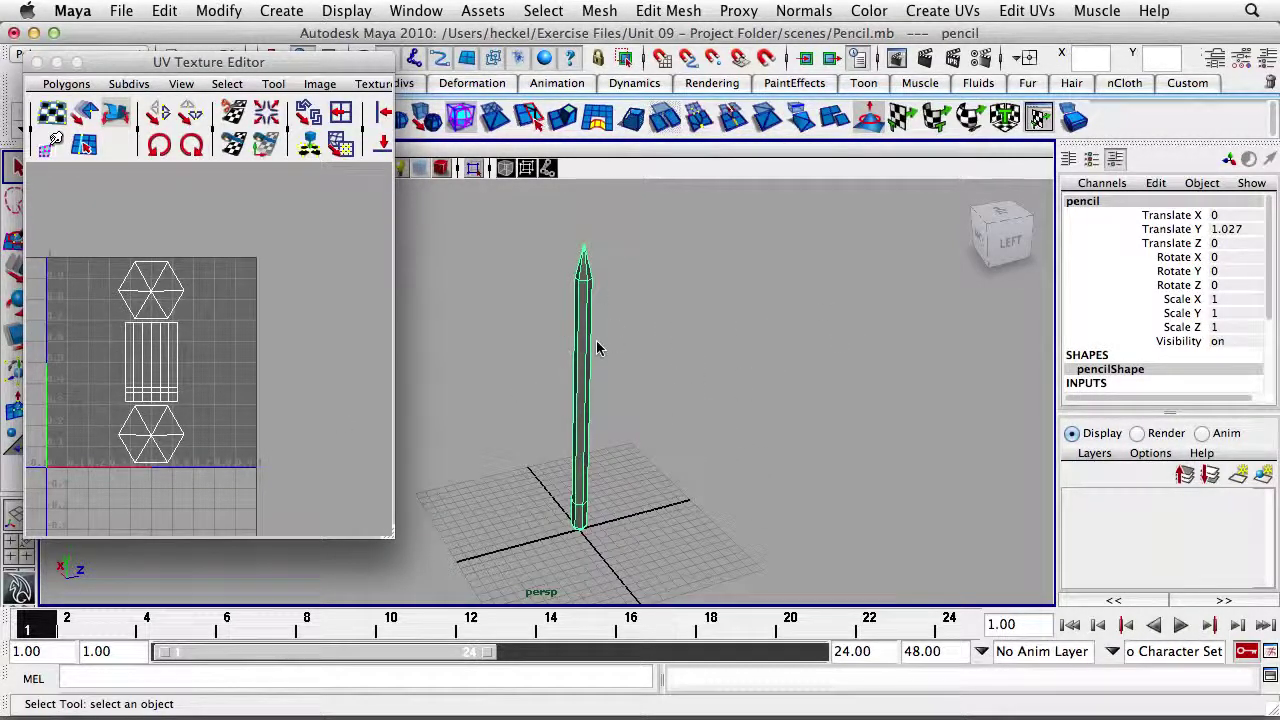
- Apply a Cylindrical Mapping projection to the pencil
left_click(950, 12)
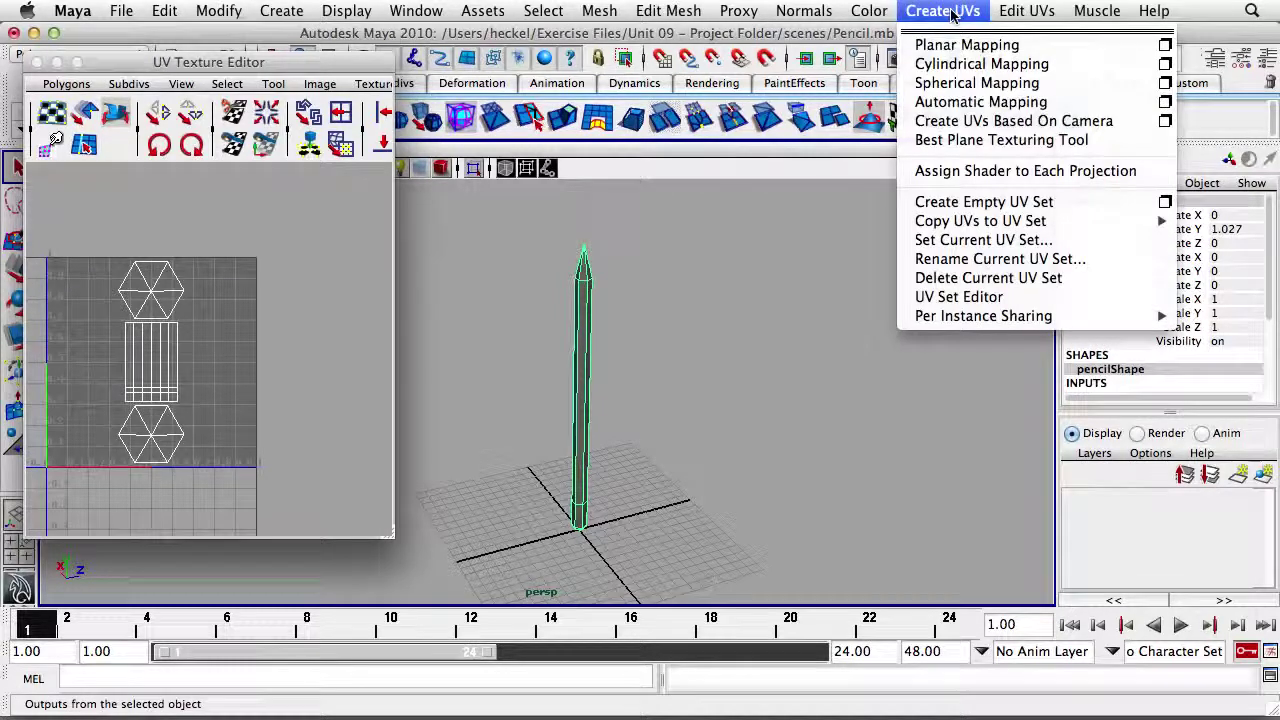
left_click(979, 66)
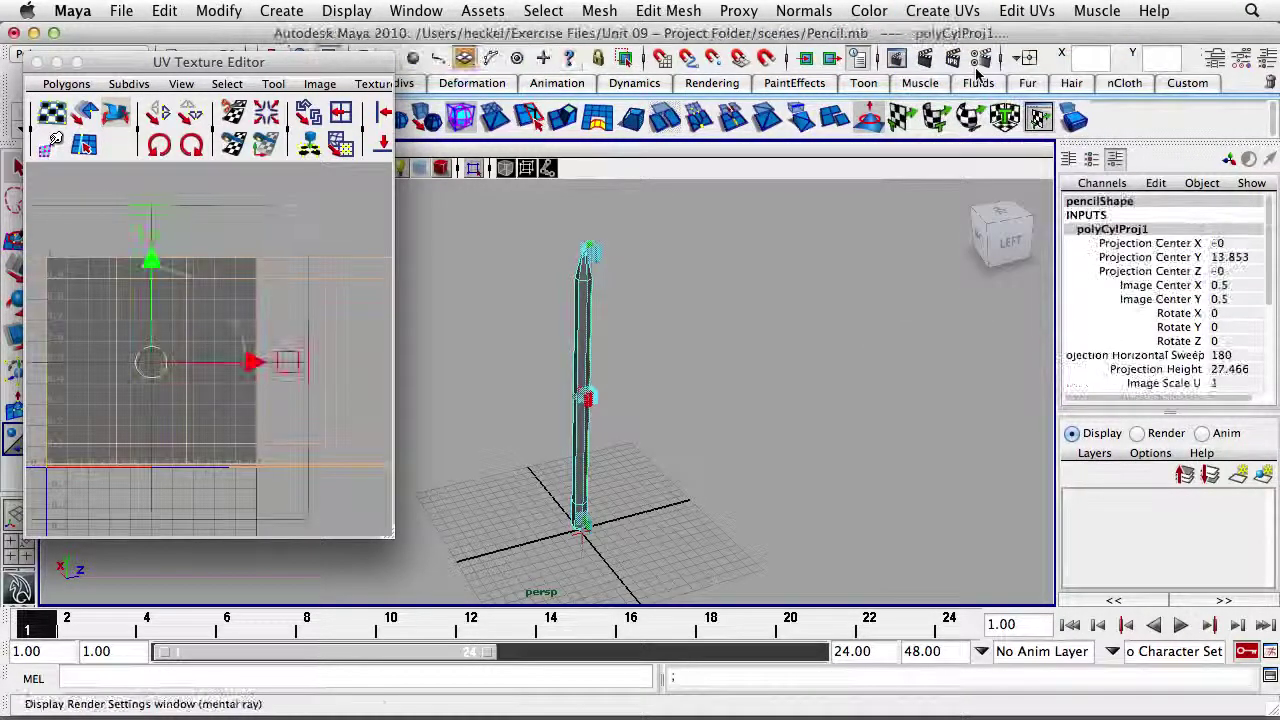
mouse_move(716, 367)
right_mouse_down("alt")
mouse_move(600, 358)
mouse_move(786, 361)
right_mouse_up("alt")
right_click_drag(688, 343, 665, 343, "alt")
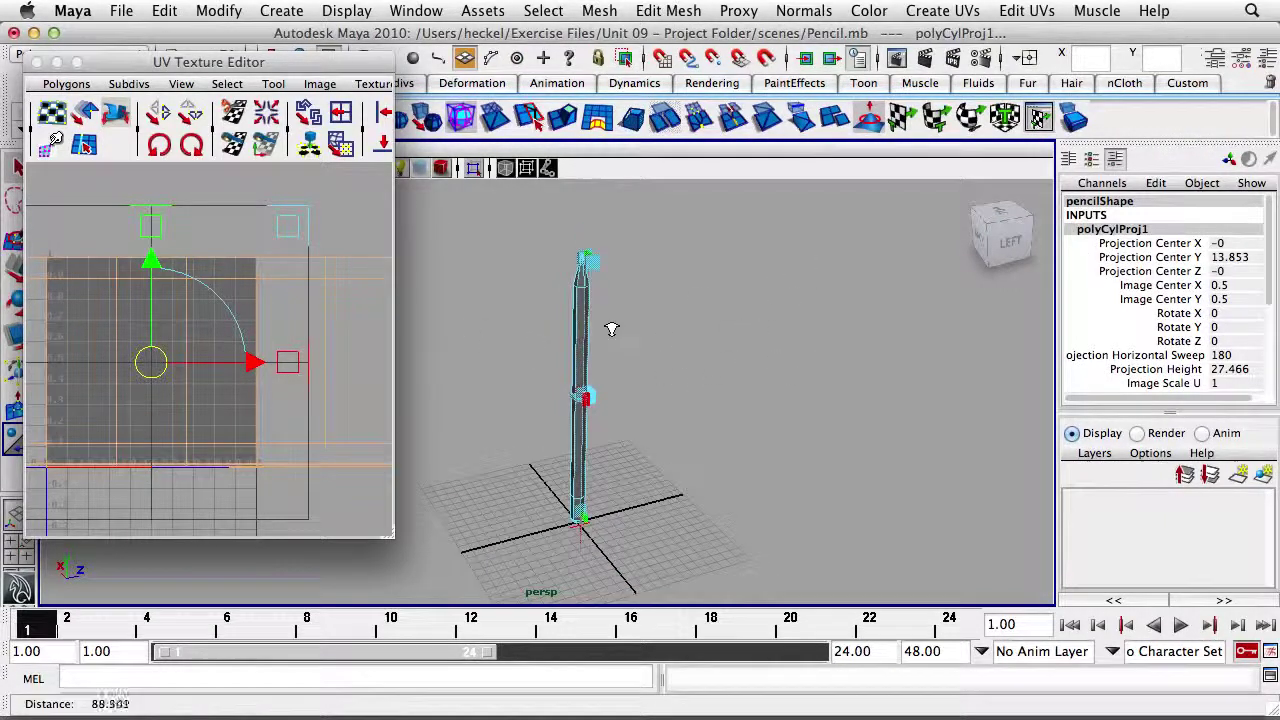
- Open the Hypershade and create a new Lambert material
left_click(418, 12)
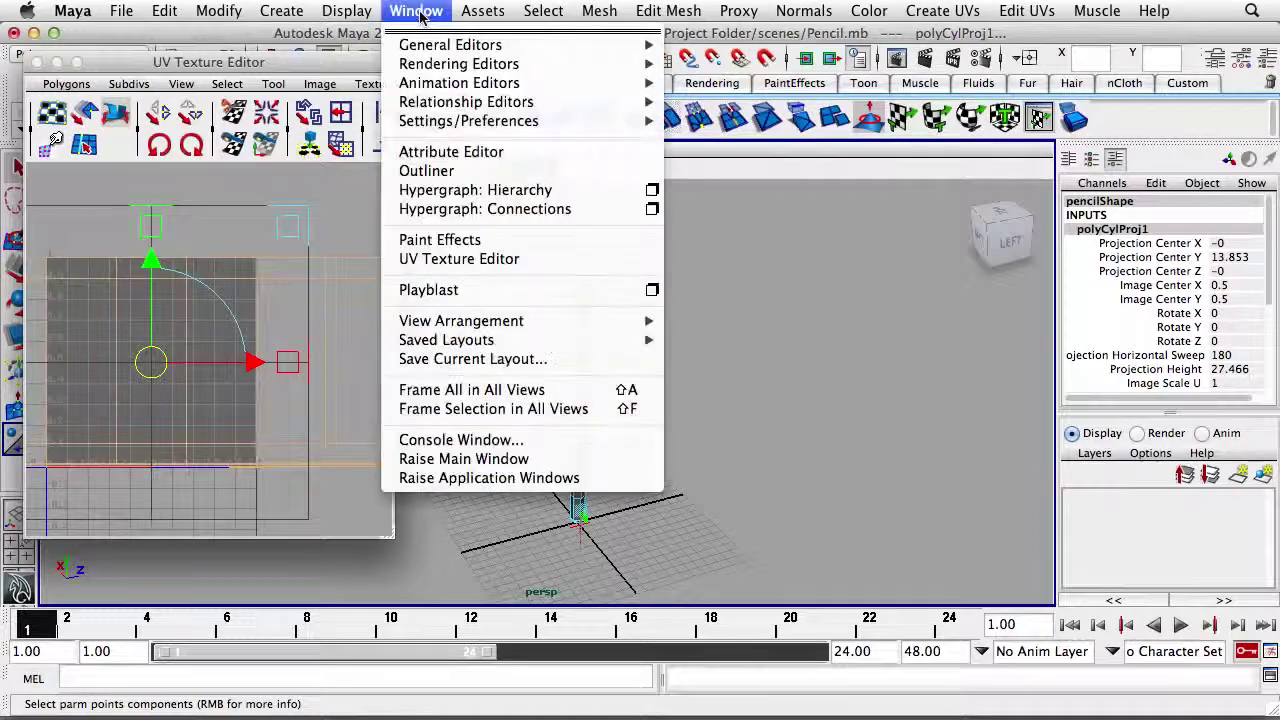
mouse_move(460, 64)
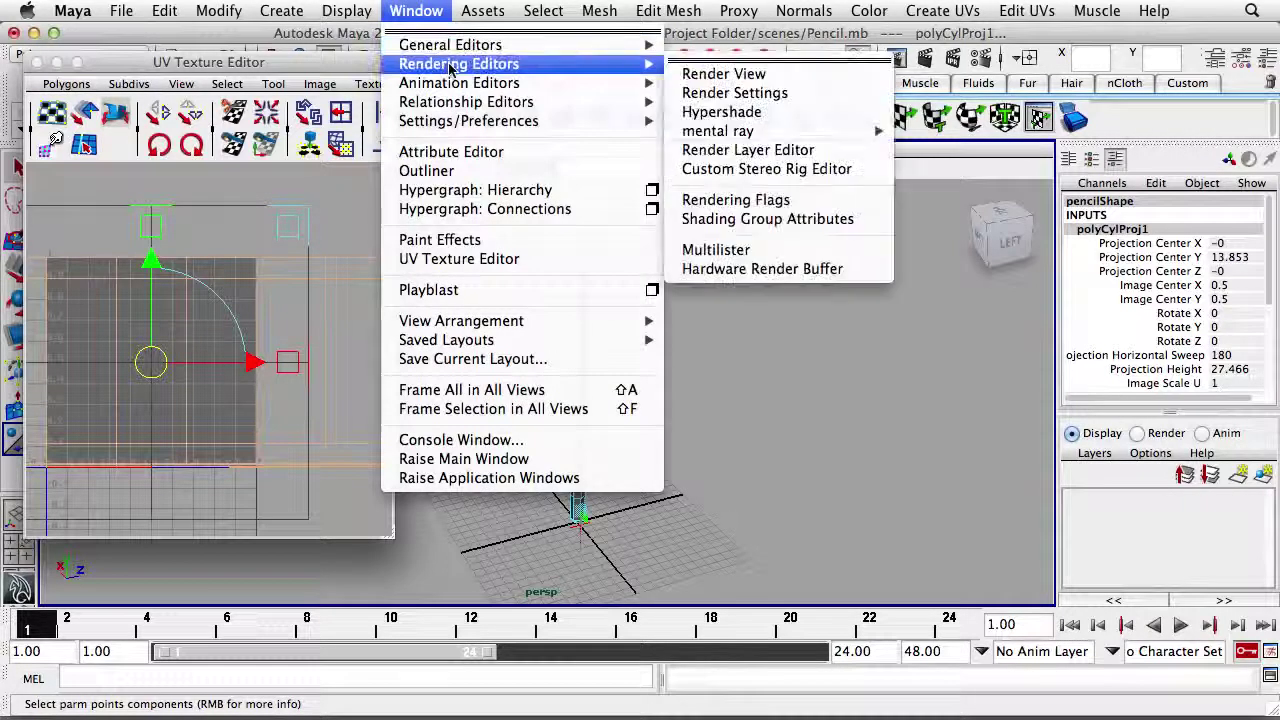
left_click(755, 111)
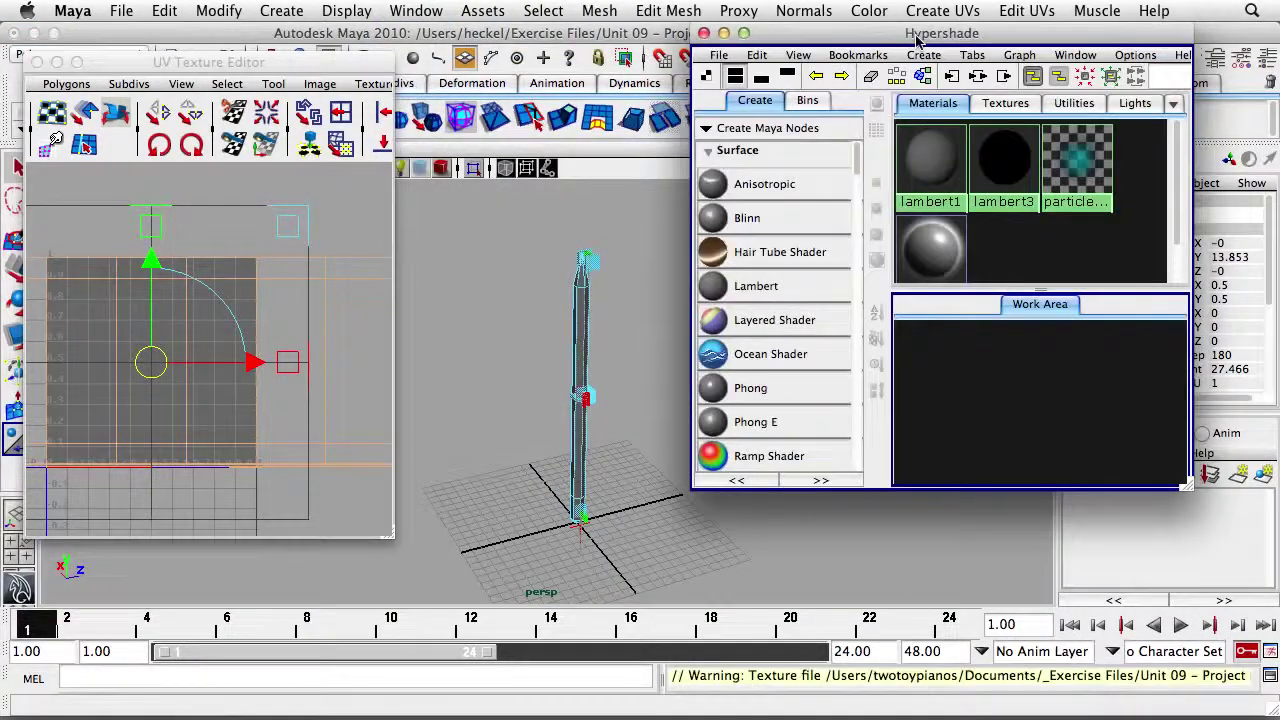
left_click_drag(911, 35, 648, 35)
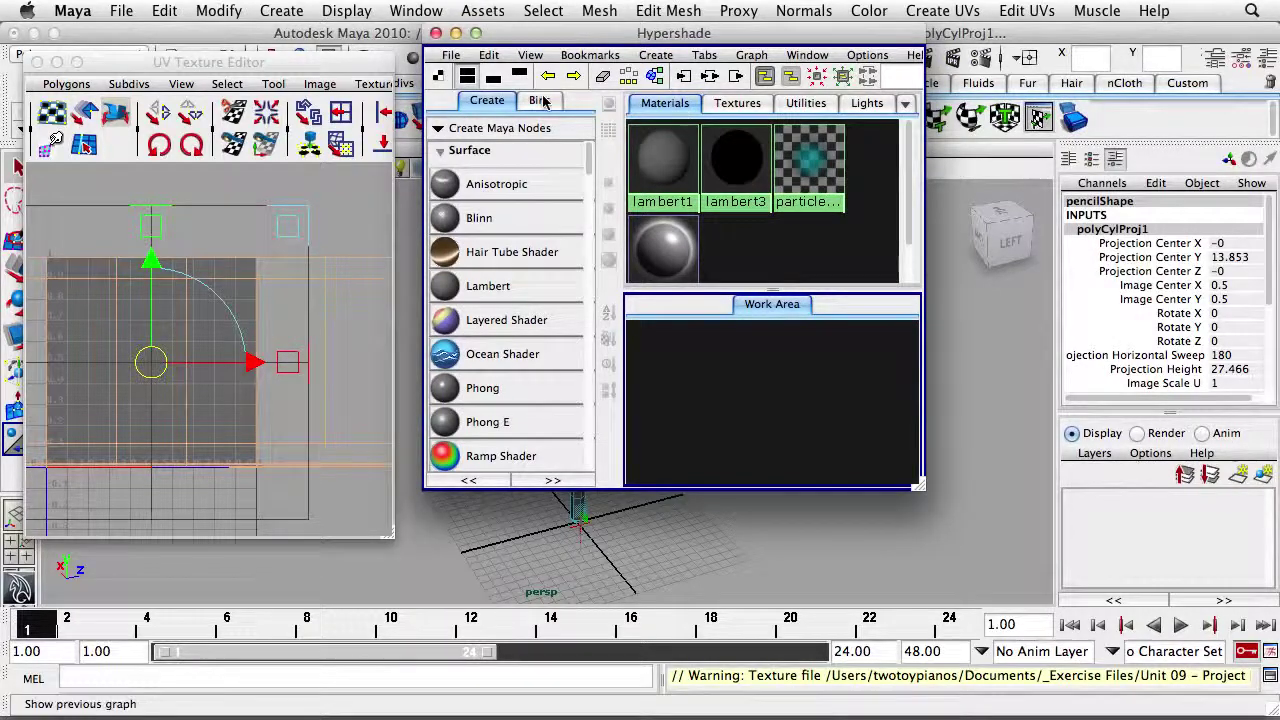
left_click(505, 287)
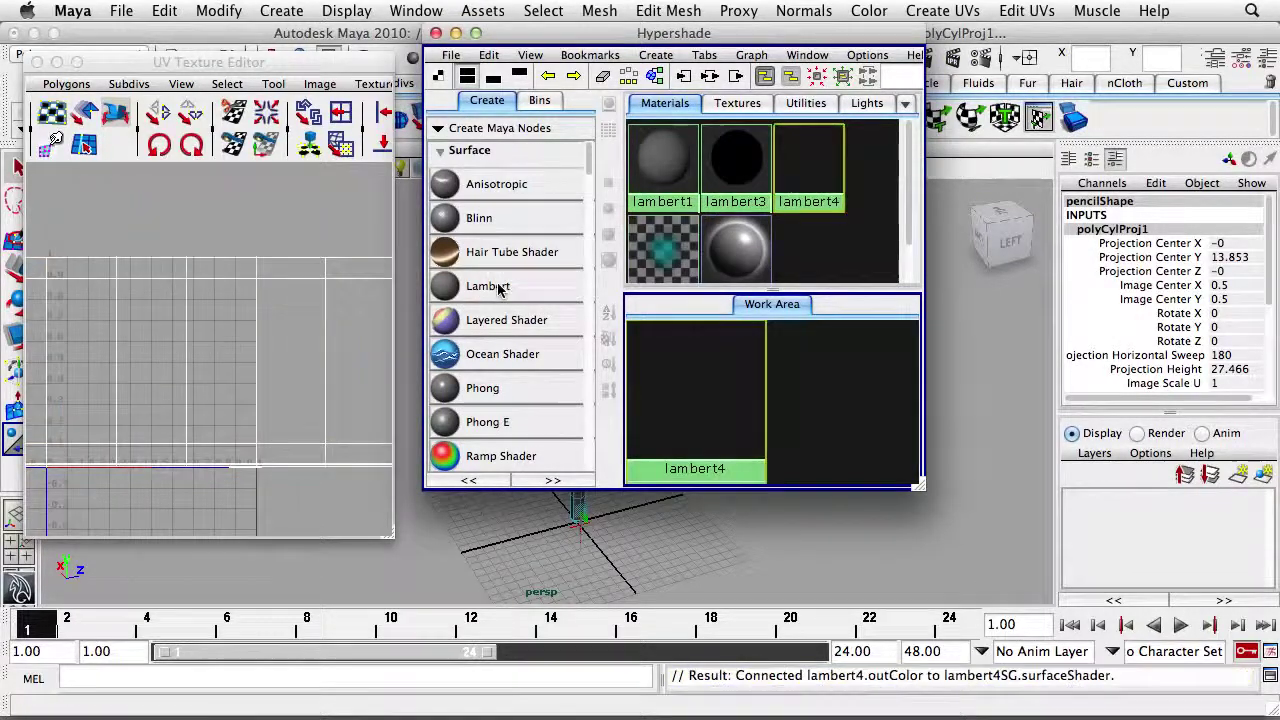
- Open the new Lambert material's attributes and rename it numberGrid_mat
double_click(812, 158)
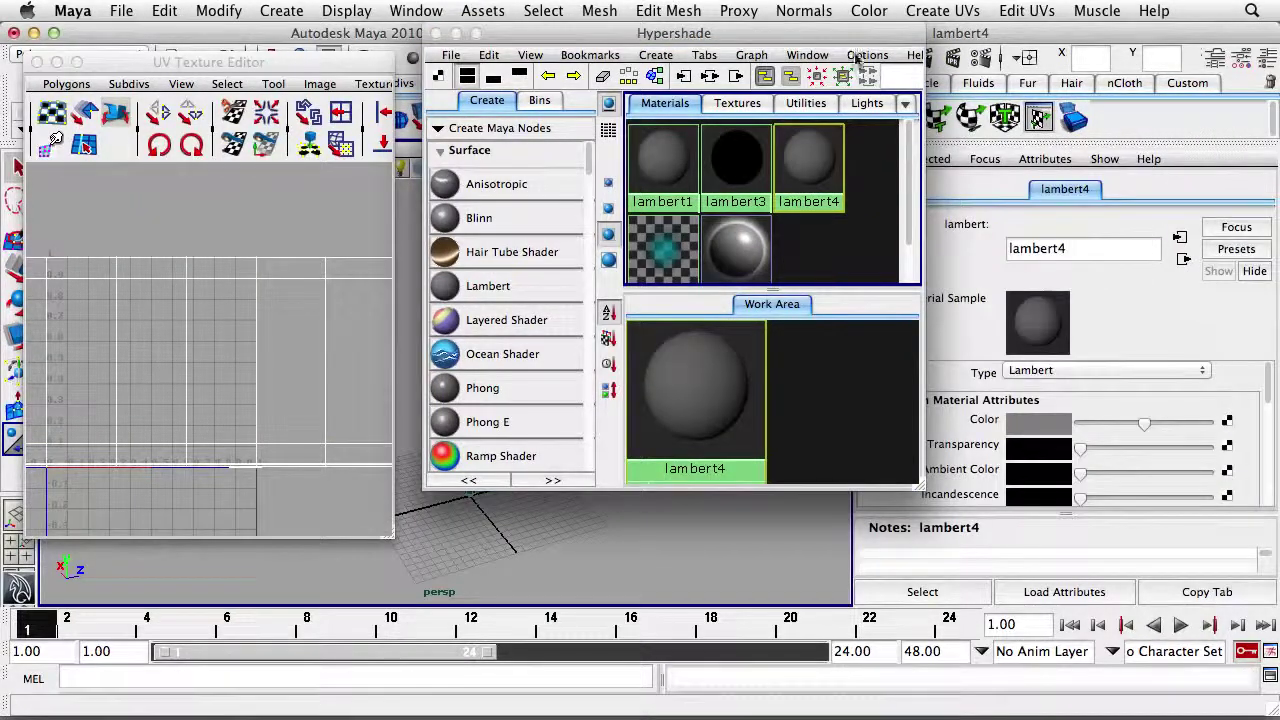
left_click_drag(850, 33, 655, 33)
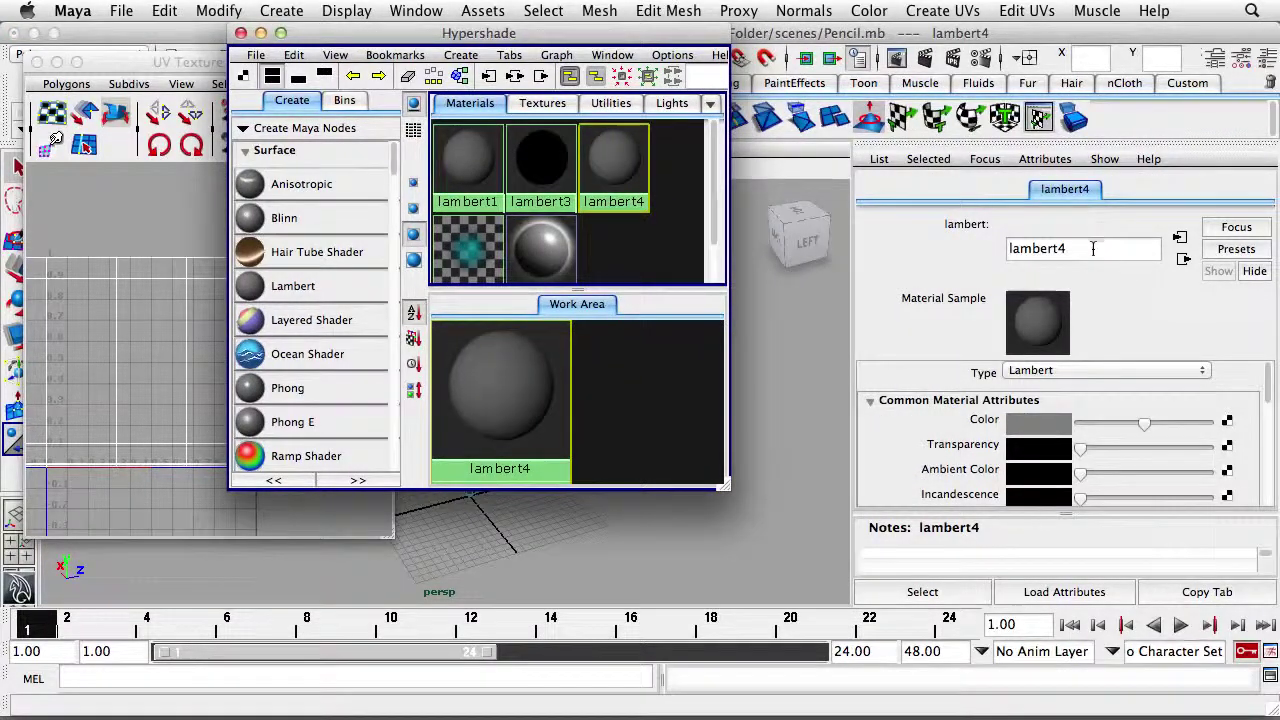
double_click(1093, 249)
type("numb")
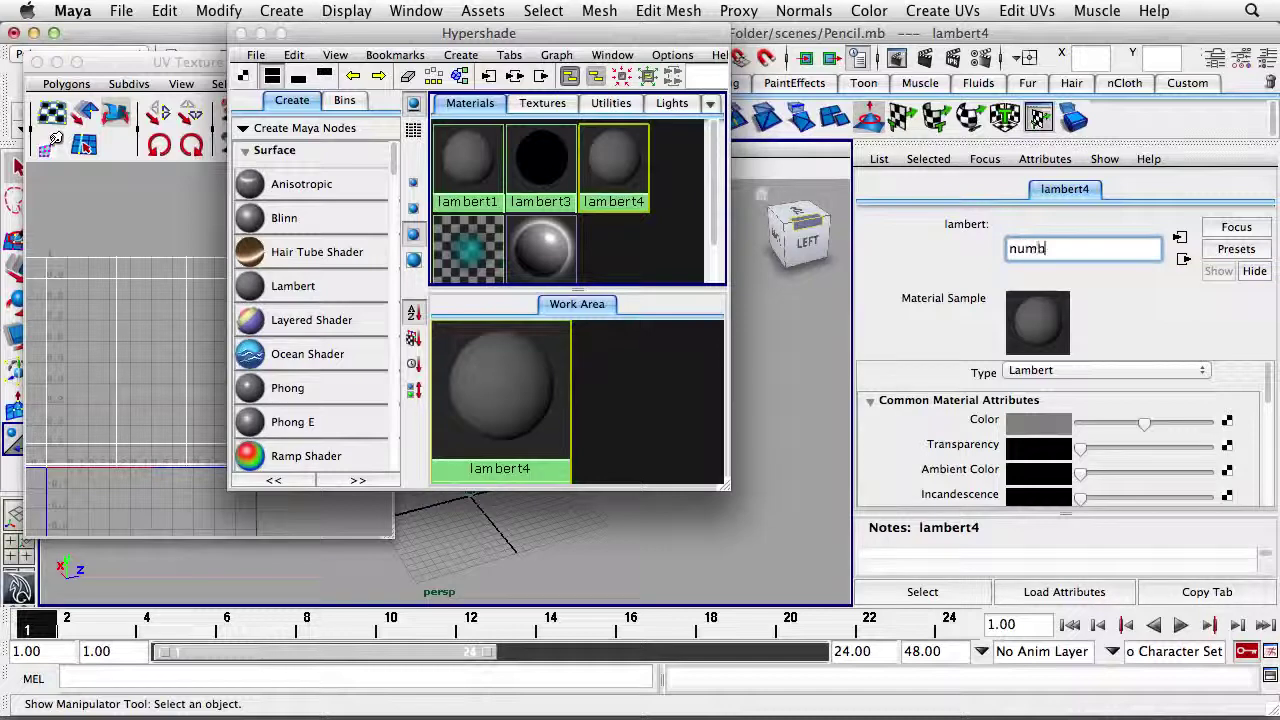
type("erG")
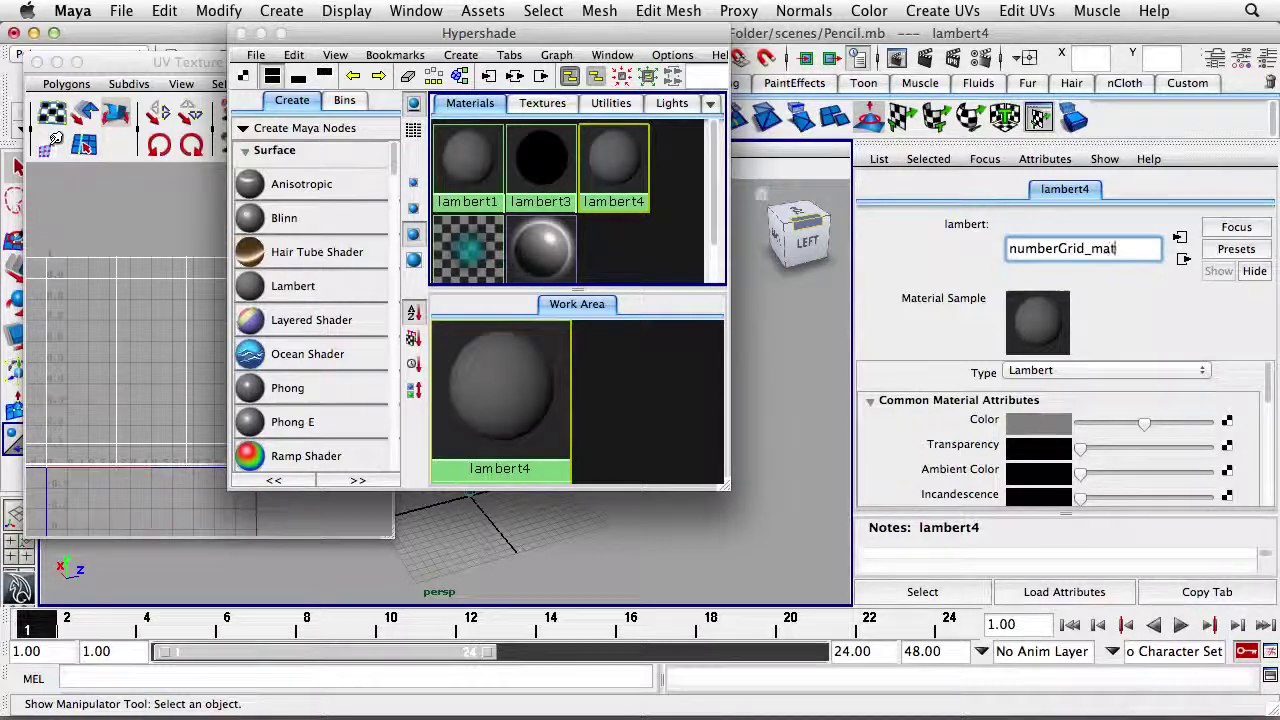
type("rid_mat")
key("Return")
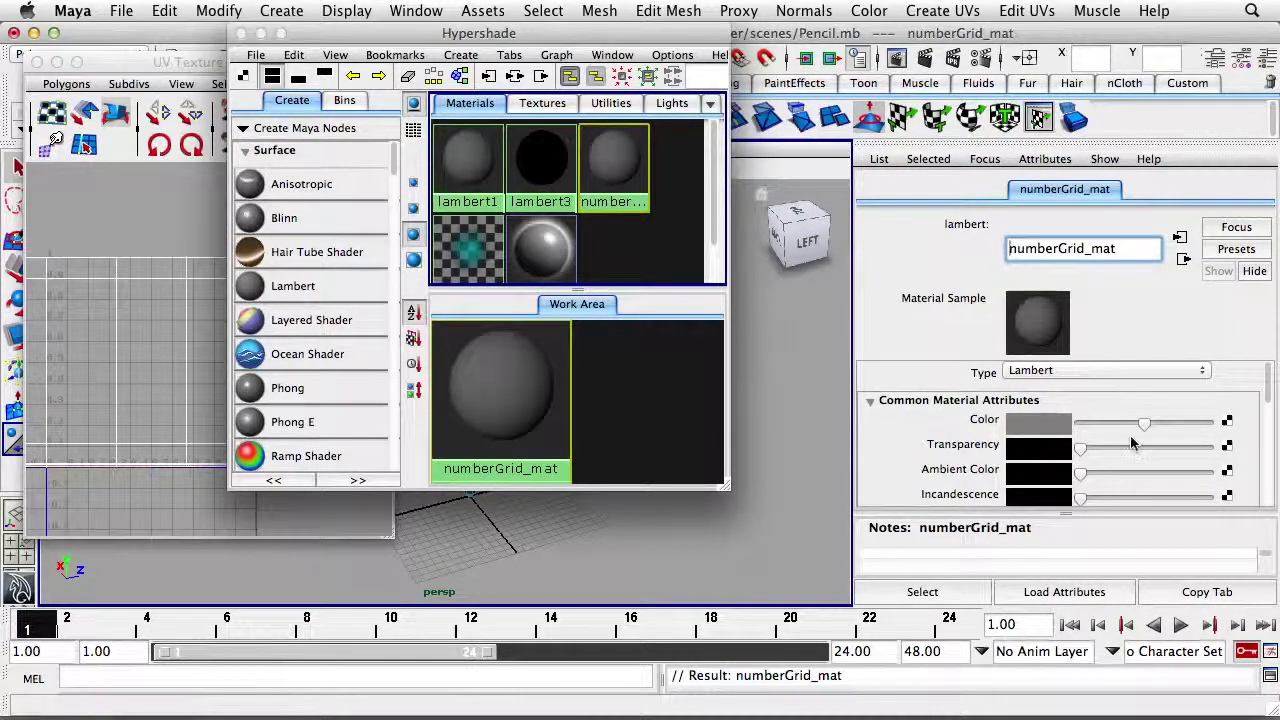
- Connect a file texture to the material's Color and load UV_number_grid.jpg as its image
left_click(1229, 424)
left_click(578, 268)
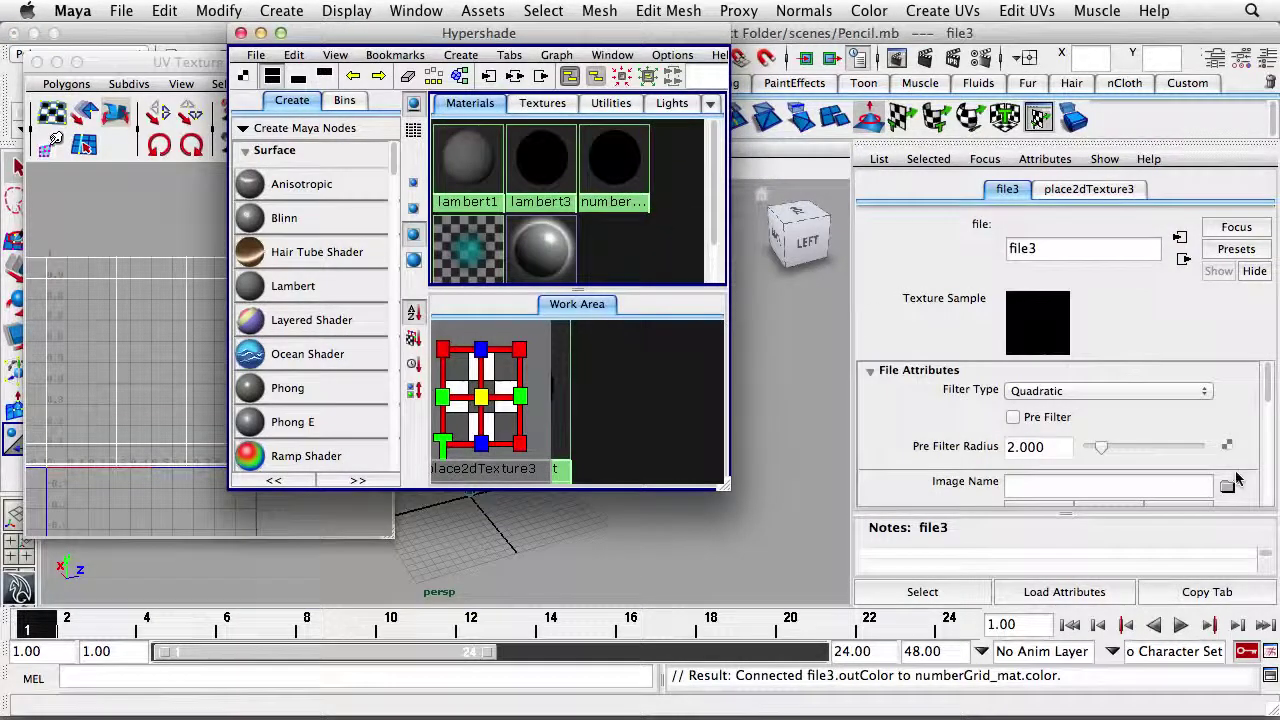
left_click(1227, 488)
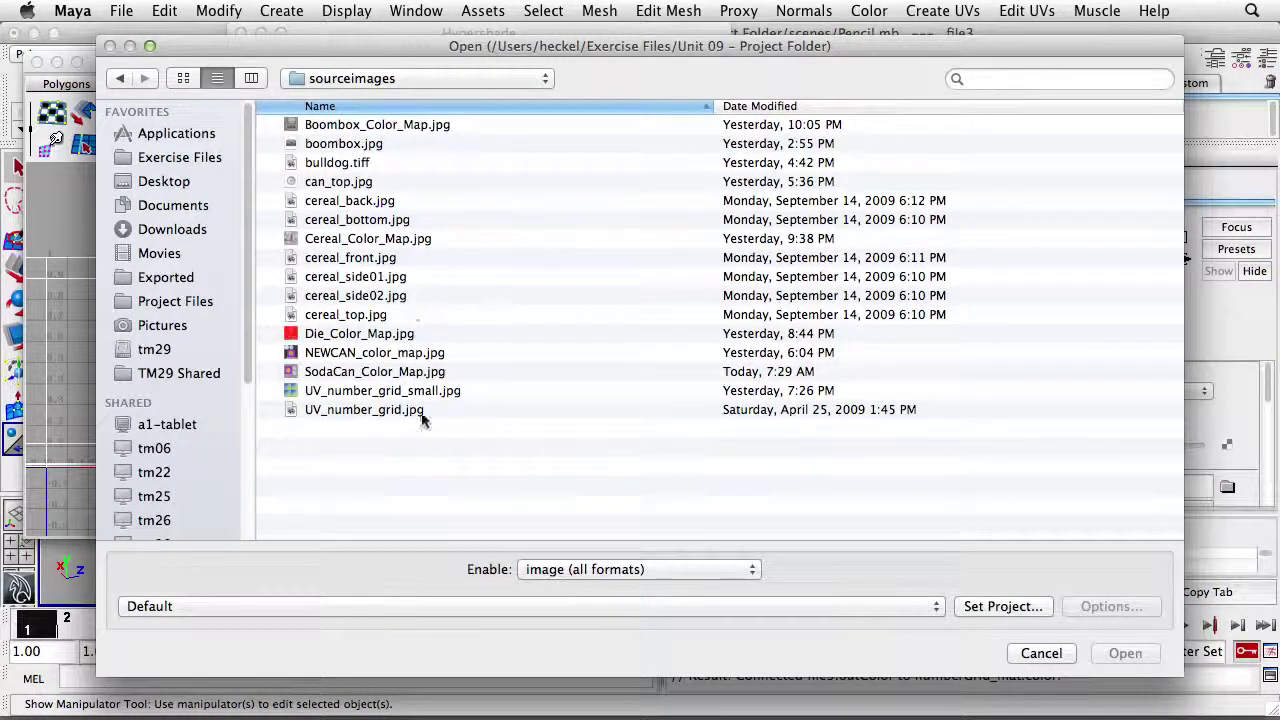
left_click(356, 412)
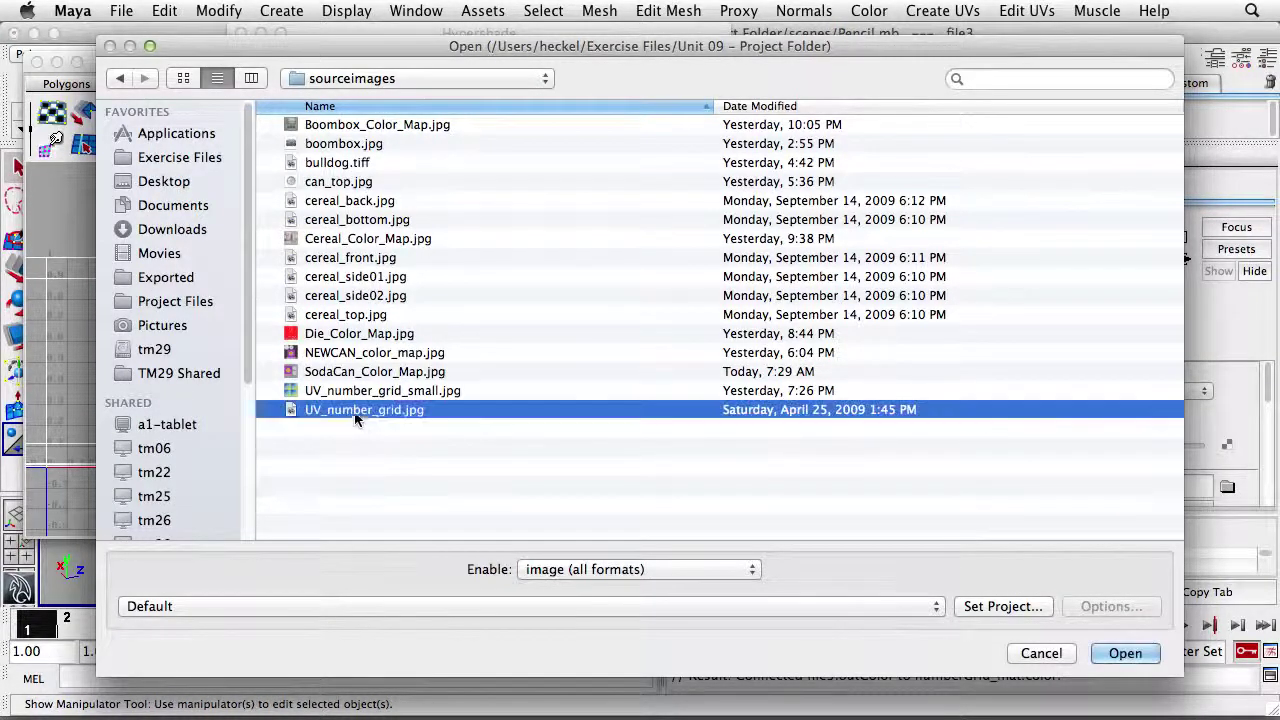
left_click(1124, 654)
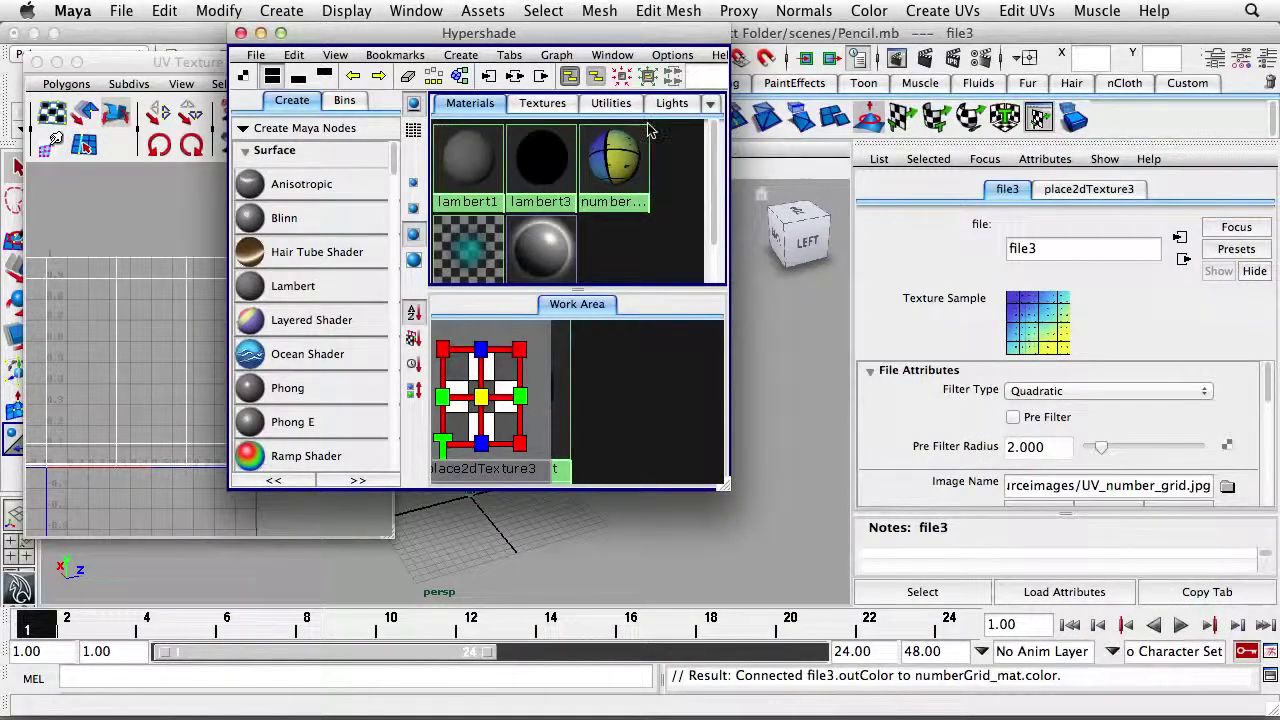
- Assign the numberGrid_mat material to the pencil and frame the pencil and its full UV layout
left_click_drag(575, 35, 1022, 50)
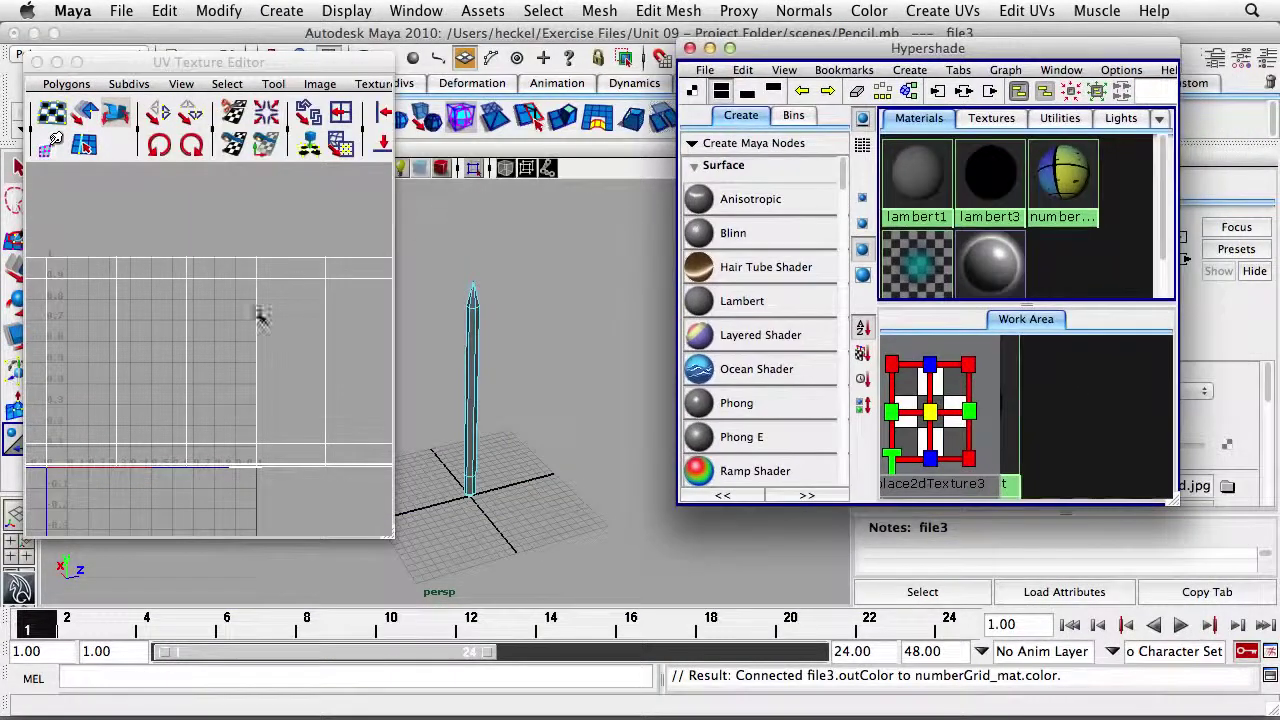
right_click_drag(478, 326, 535, 298)
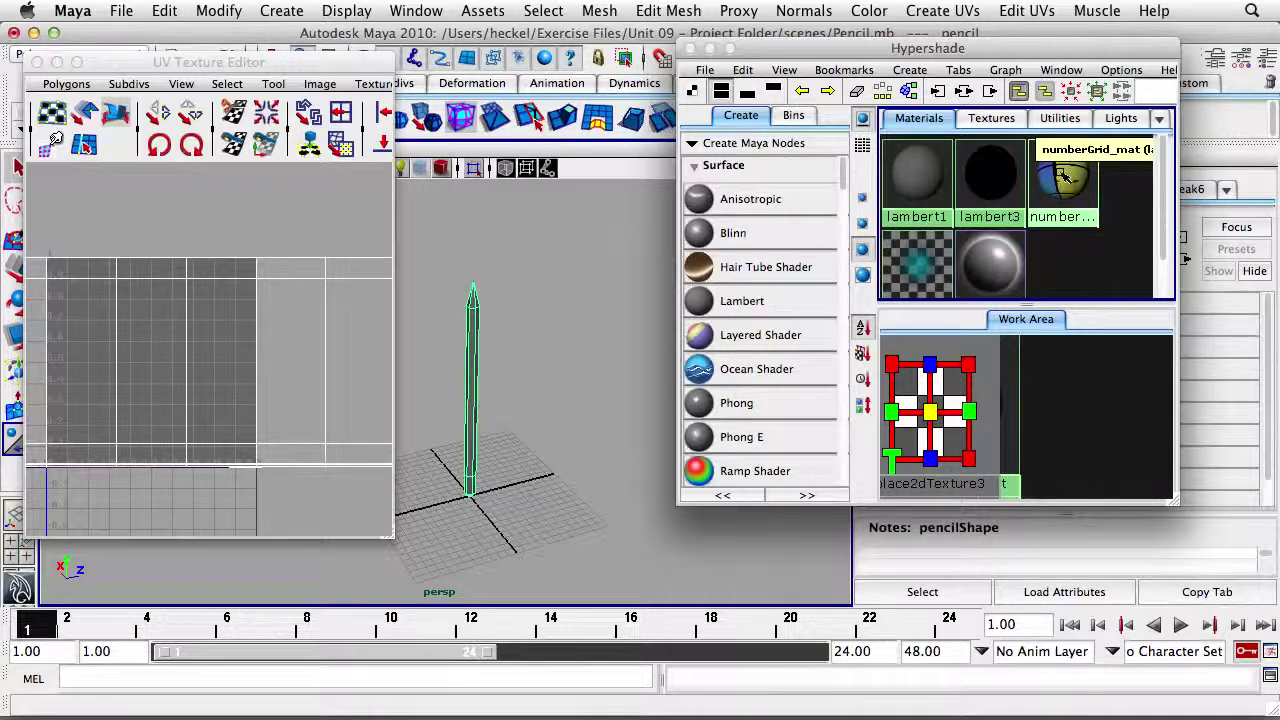
middle_click_drag(1062, 174, 808, 275)
middle_click_drag(465, 375, 466, 376)
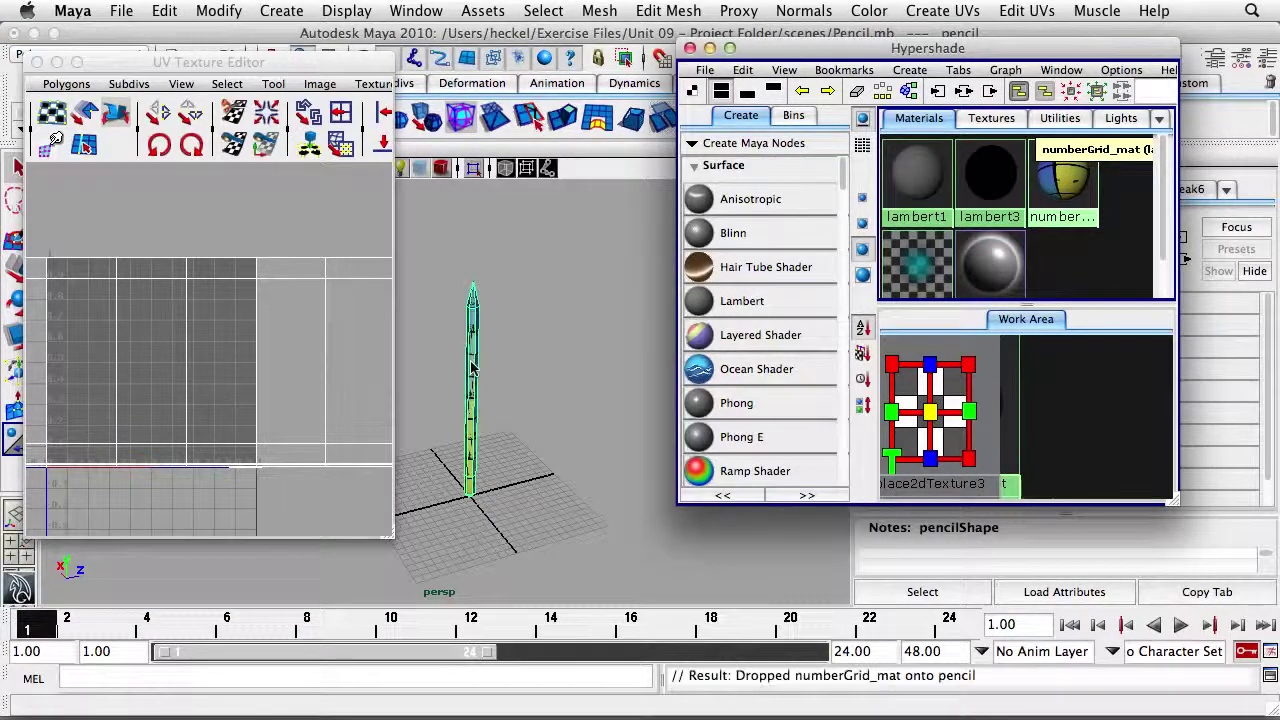
right_click_drag(438, 333, 620, 347, "alt")
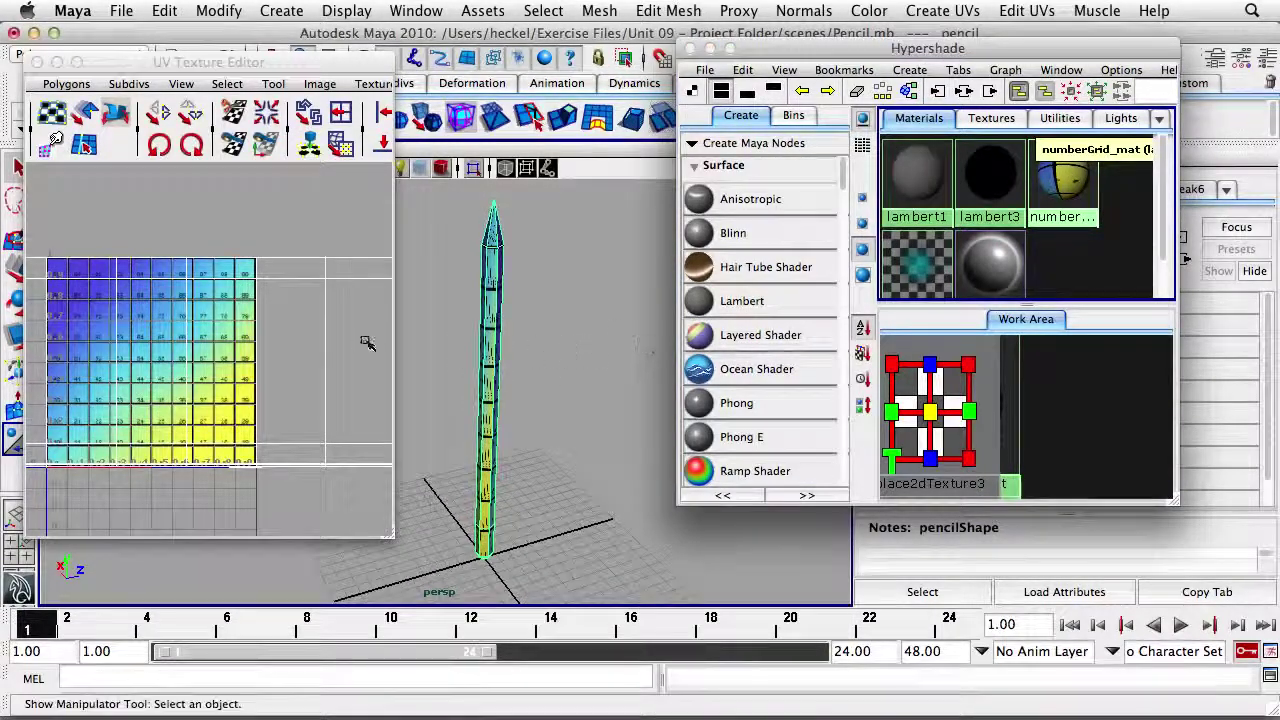
right_click_drag(366, 343, 631, 354, "alt")
right_click_drag(270, 317, 42, 308, "alt")
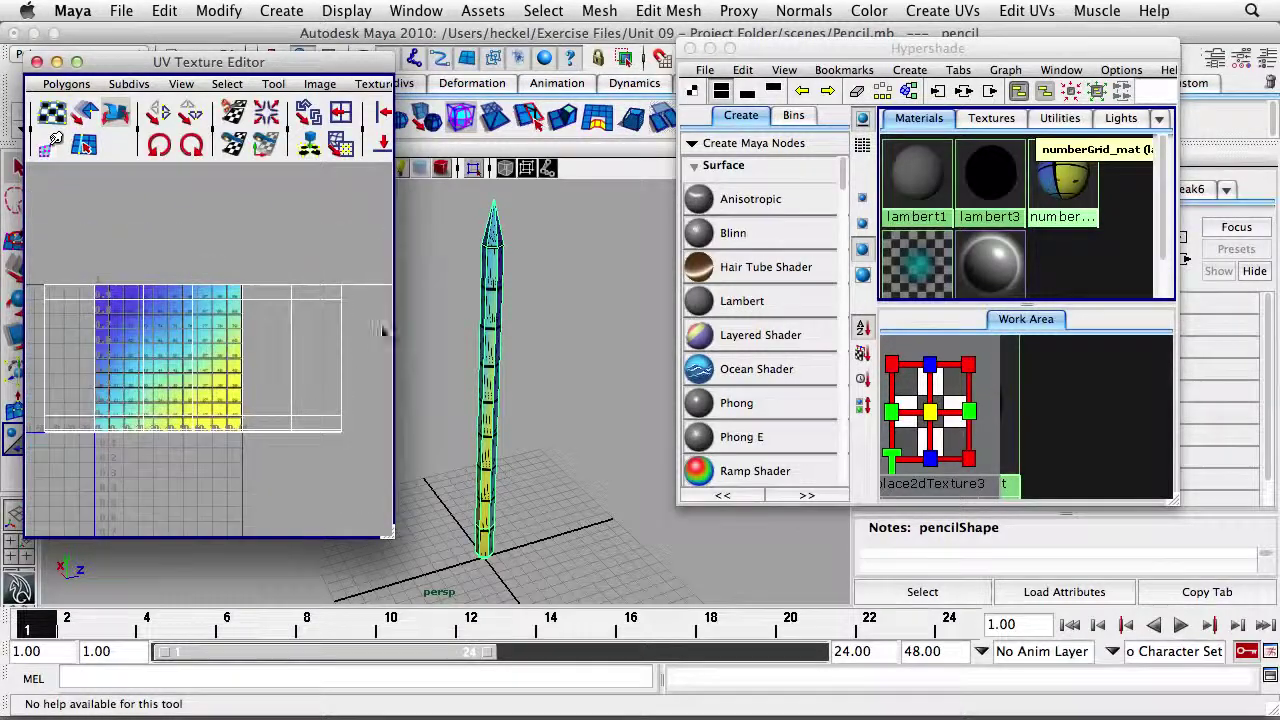
- Inspect the number grid on the pencil's shaft up close from several angles to judge its proportions
right_click_drag(466, 332, 543, 336, "alt")
right_click_drag(360, 325, 634, 326, "alt")
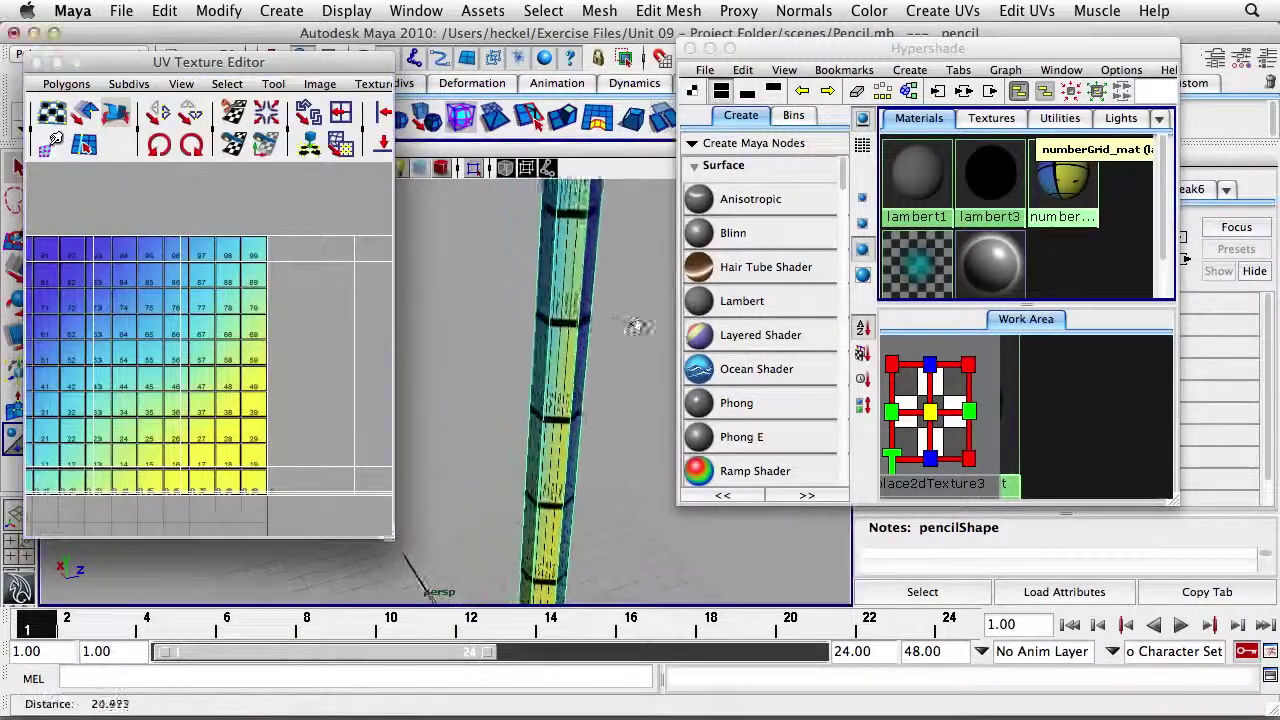
left_click(608, 315)
left_click(556, 300)
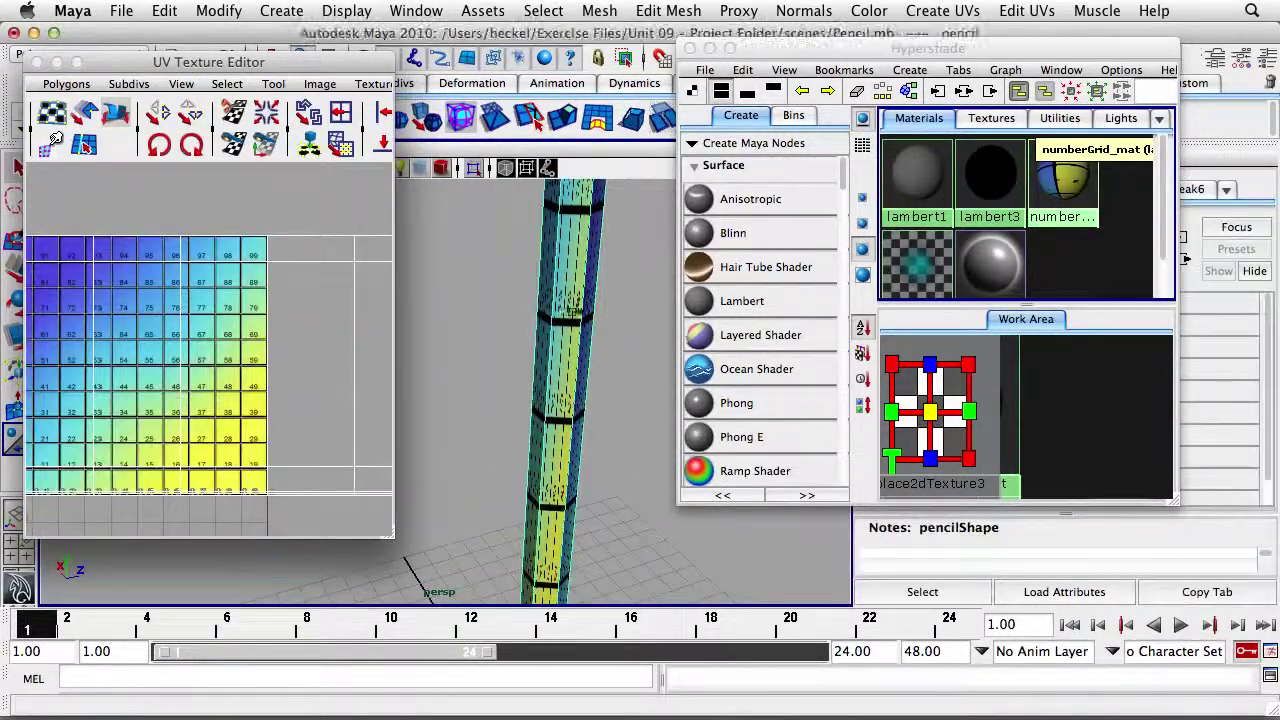
right_click_drag(600, 308, 438, 291, "alt")
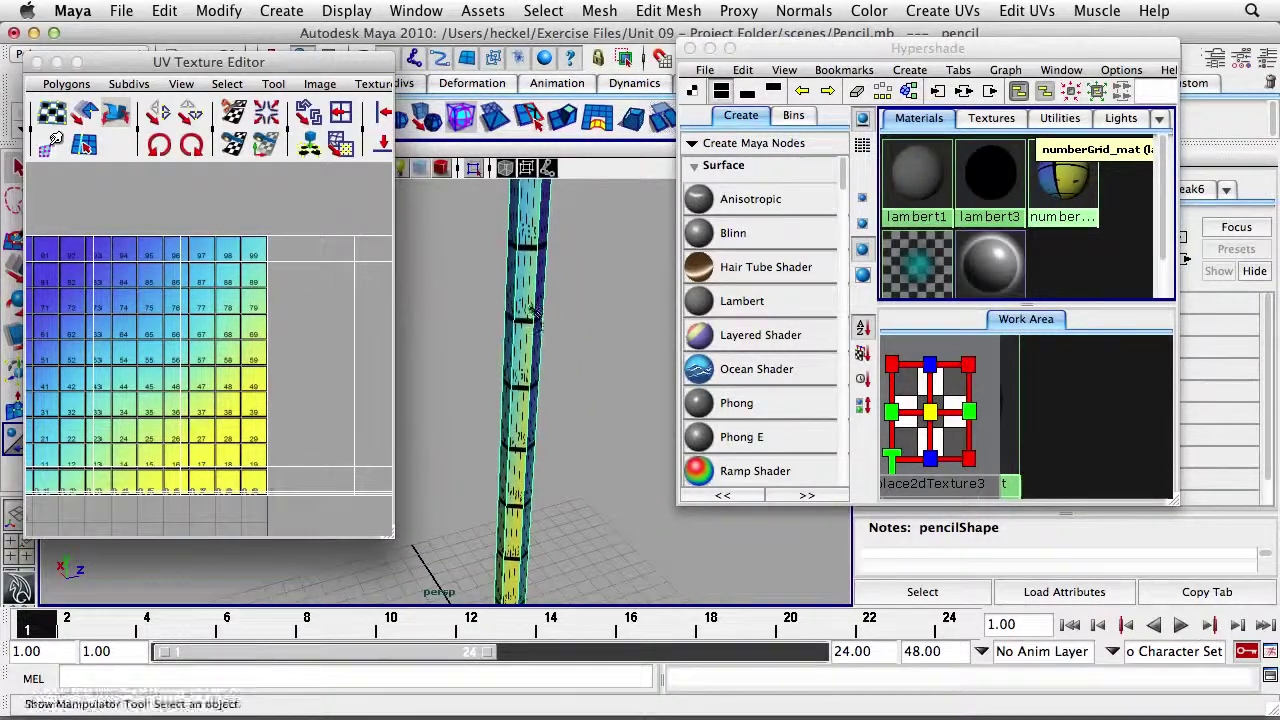
mouse_move(470, 305)
left_mouse_down("alt")
mouse_move(559, 340)
mouse_move(538, 277)
left_mouse_up("alt")
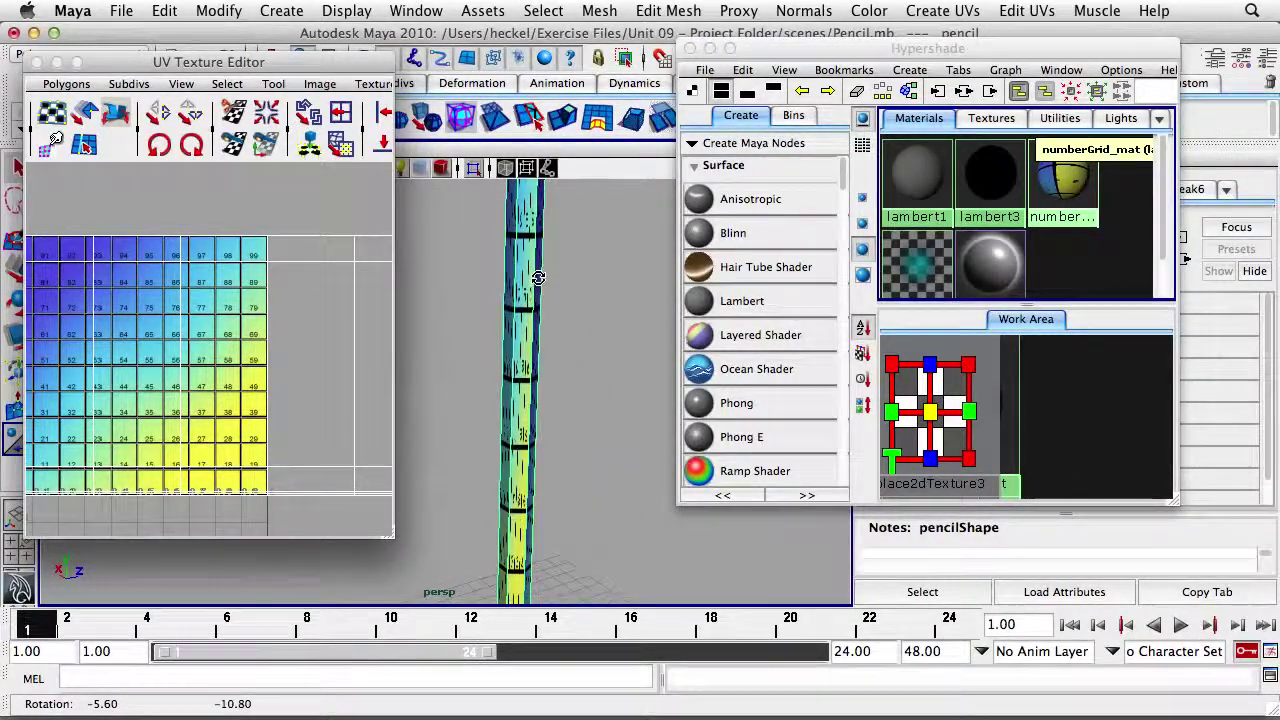
- Select all the pencil's UVs and scale them down uniformly and horizontally into a narrow strip inside the grid image
scroll(210, 325, "down", 6)
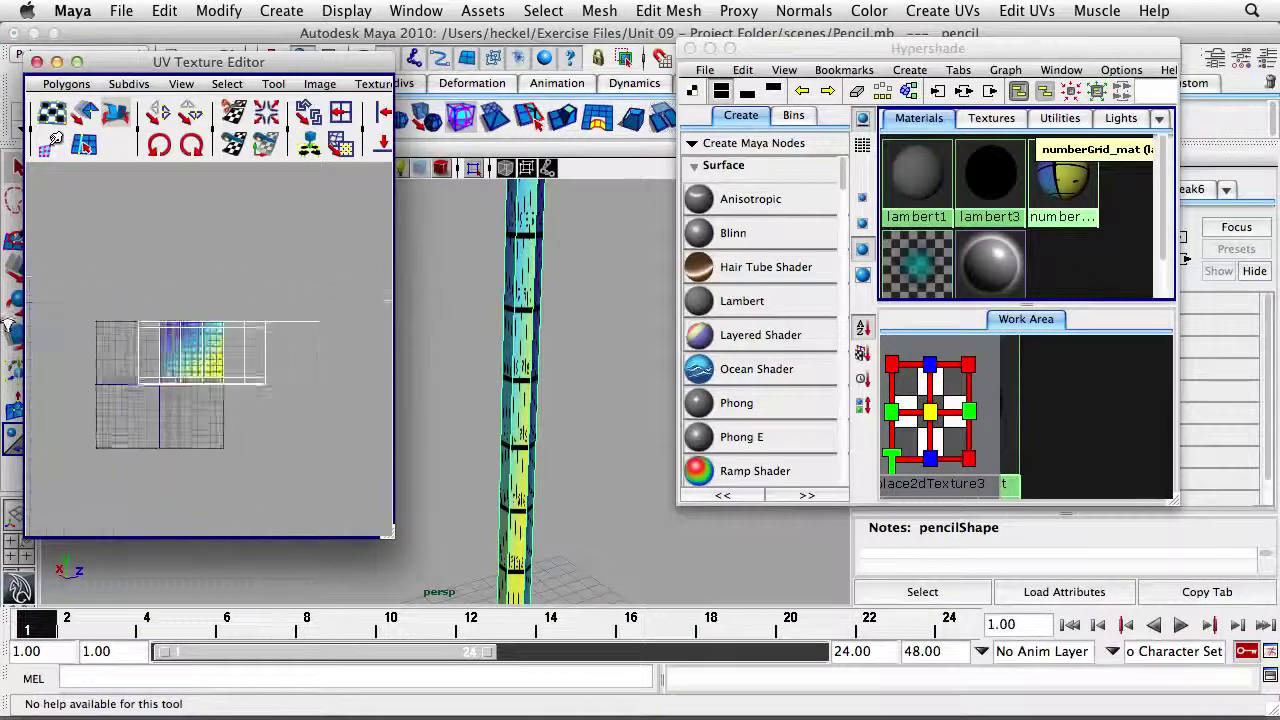
right_click_drag(233, 330, 278, 329)
left_click_drag(98, 286, 360, 414)
key("r")
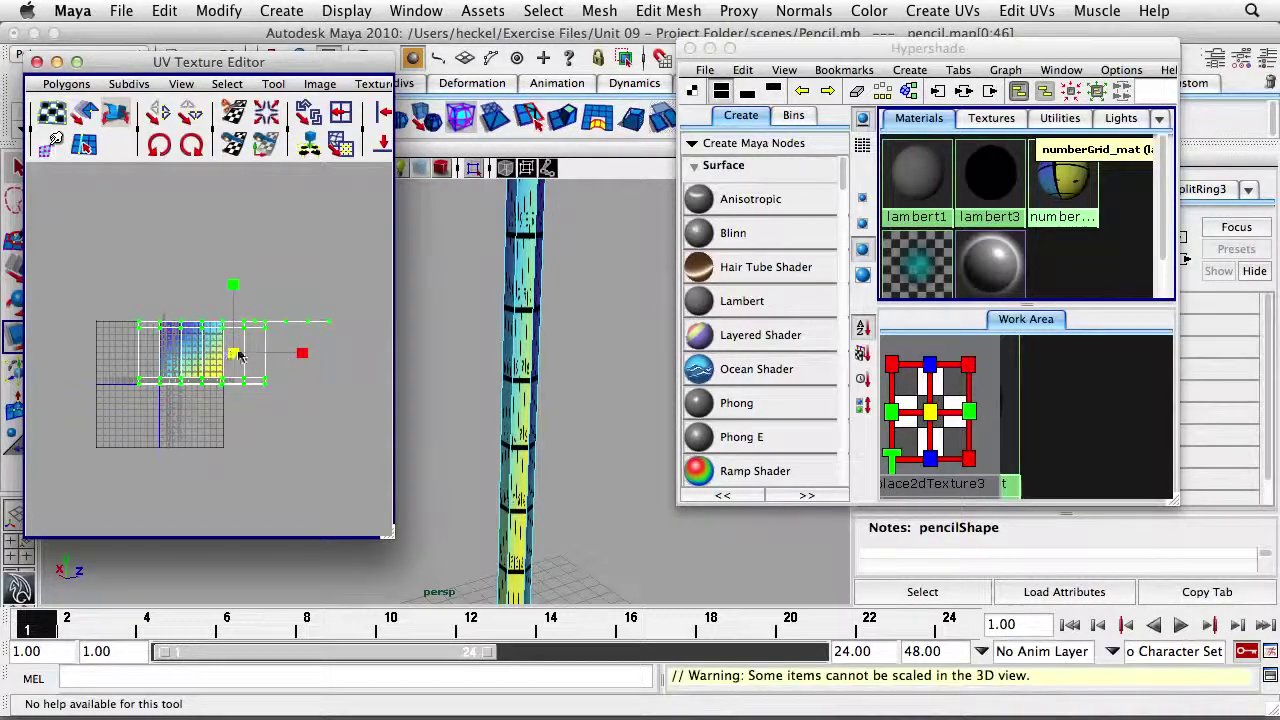
mouse_move(233, 352)
left_mouse_down()
mouse_move(200, 368)
mouse_move(277, 360)
mouse_move(216, 366)
left_mouse_up()
mouse_move(302, 355)
left_mouse_down()
mouse_move(249, 357)
mouse_move(268, 354)
left_mouse_up()
key("w")
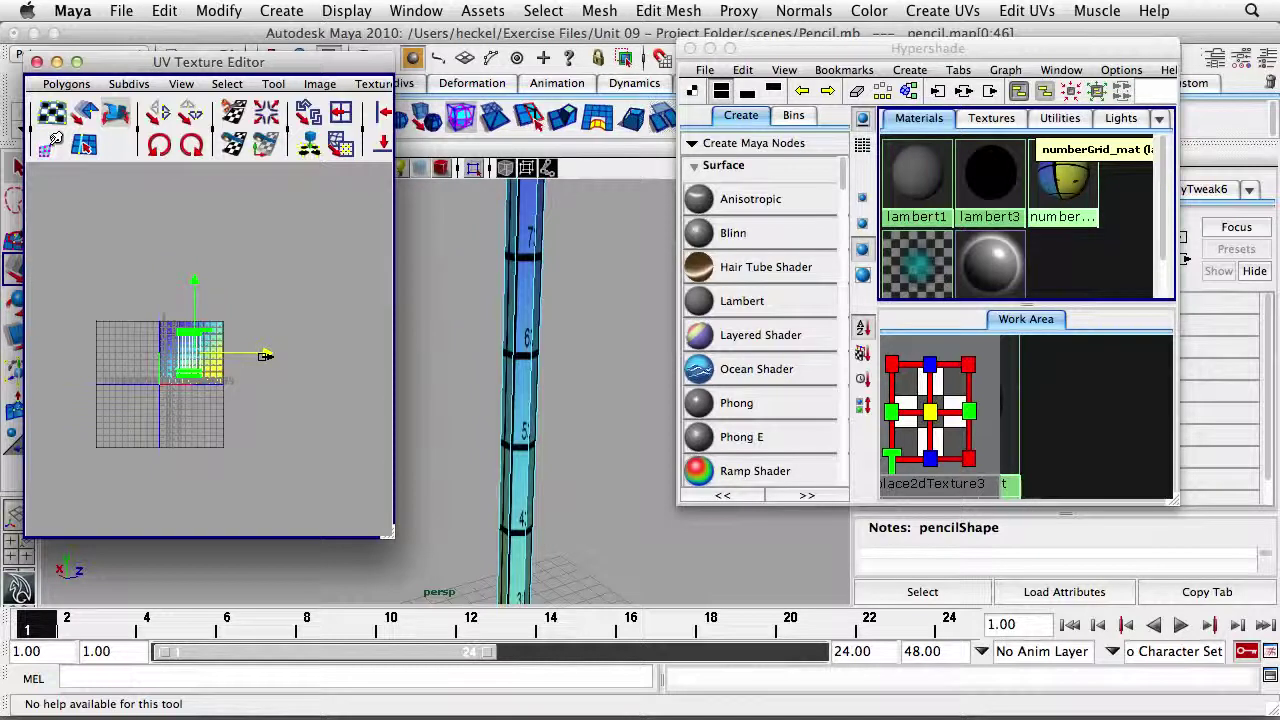
- Scale the selected UVs vertically to span the full height of the grid image, and check the whole pencil
mouse_move(587, 331)
left_mouse_down("alt")
mouse_move(503, 346)
mouse_move(486, 334)
mouse_move(586, 329)
mouse_move(520, 346)
mouse_move(539, 357)
mouse_move(674, 350)
left_mouse_up("alt")
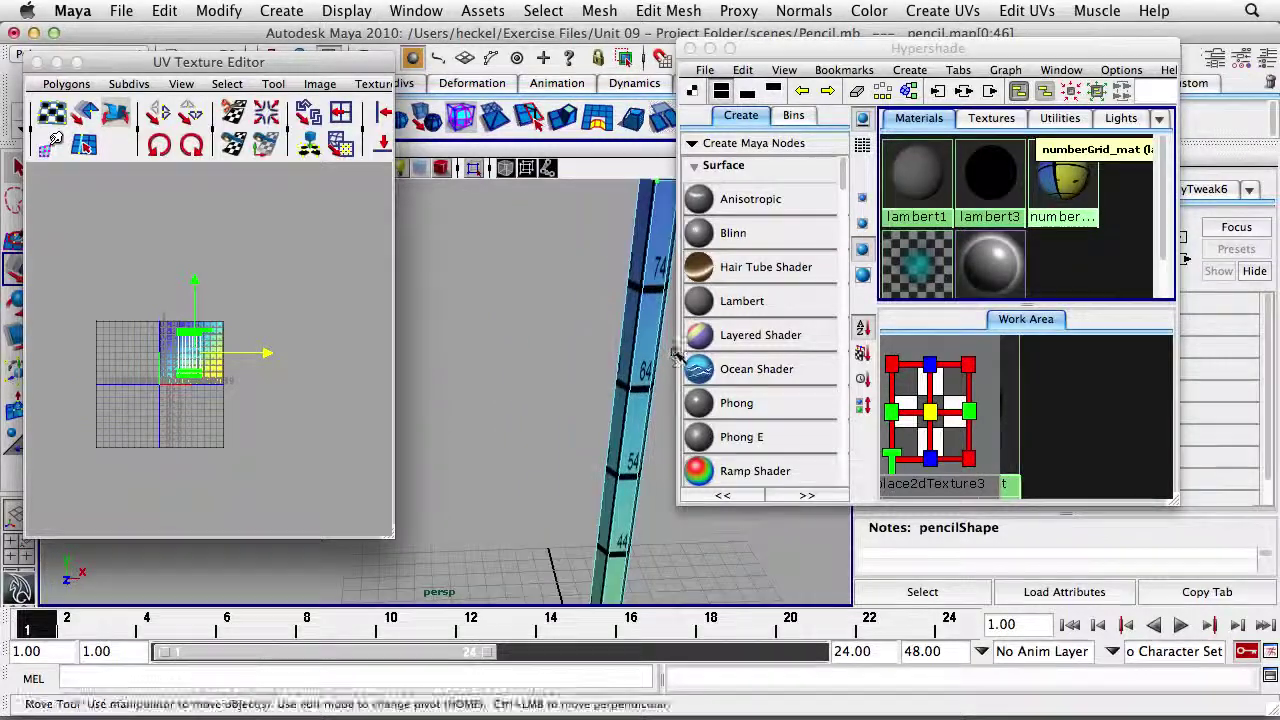
right_click_drag(674, 350, 487, 344, "alt")
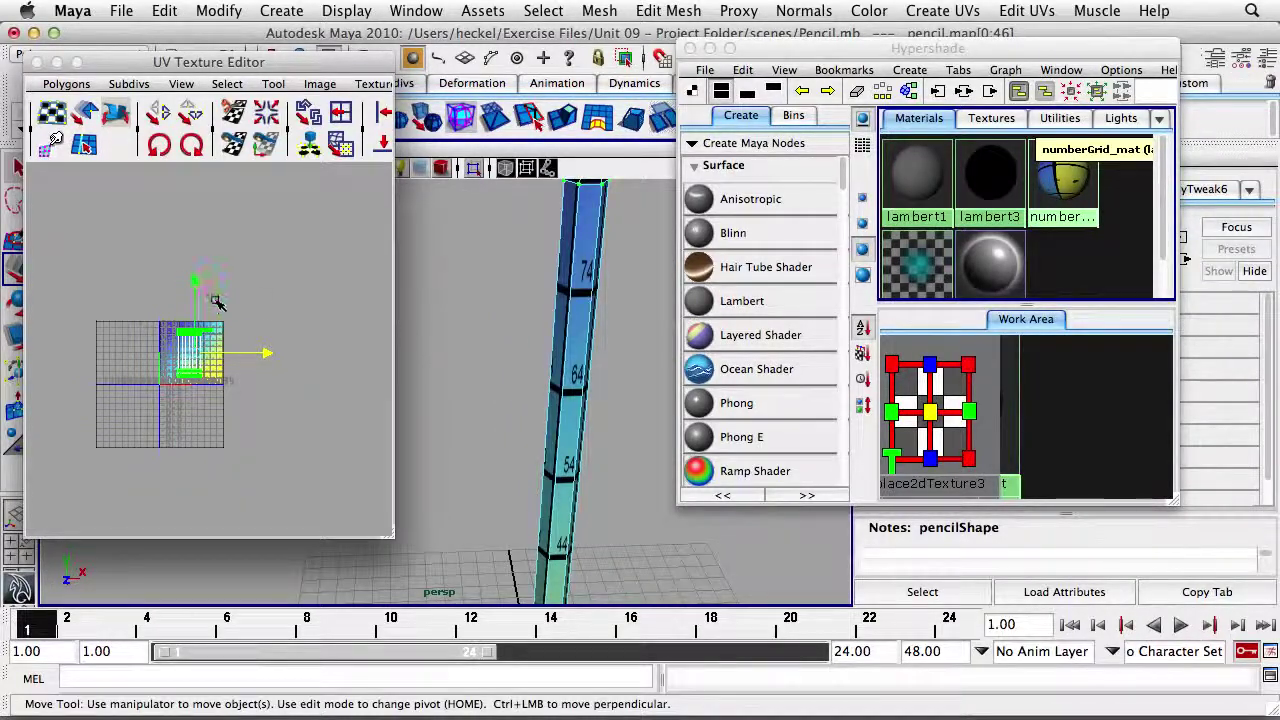
key("r")
left_click_drag(199, 289, 206, 260)
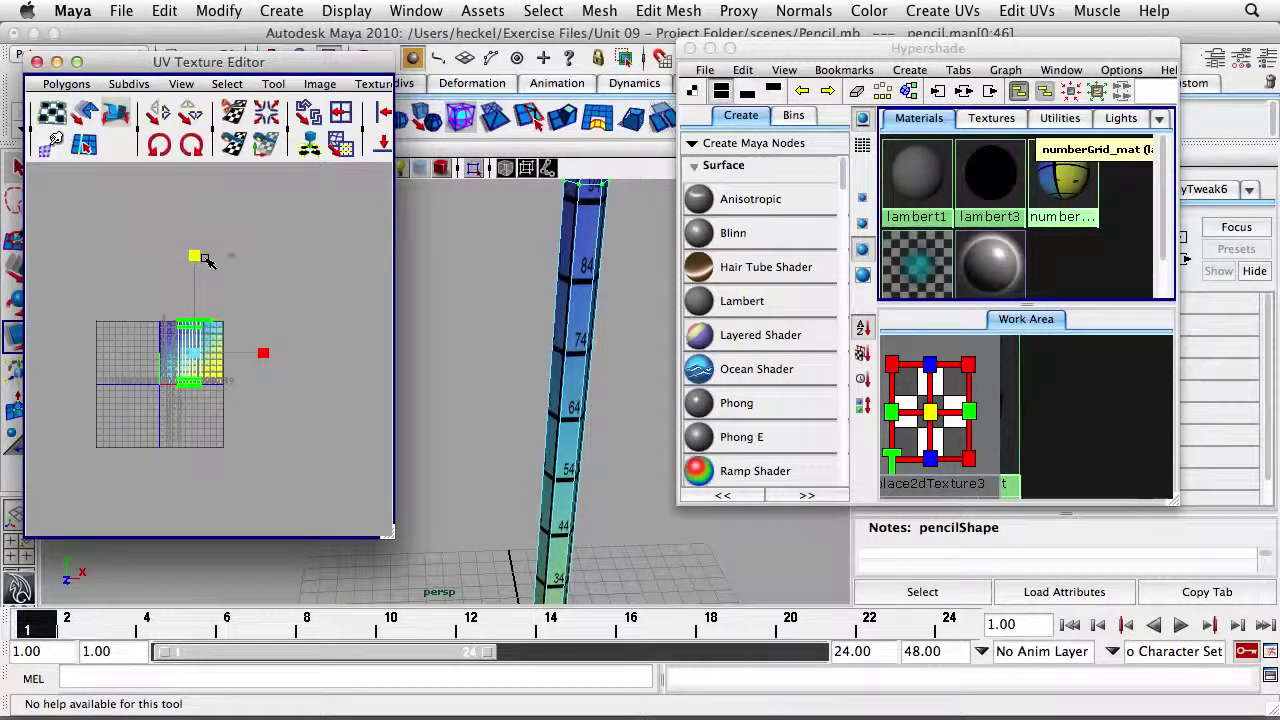
right_click_drag(200, 285, 249, 349, "alt")
mouse_move(646, 366)
left_mouse_down("alt")
mouse_move(545, 350)
mouse_move(562, 366)
mouse_move(543, 351)
mouse_move(566, 337)
left_mouse_up("alt")
right_click_drag(566, 337, 509, 340, "alt")
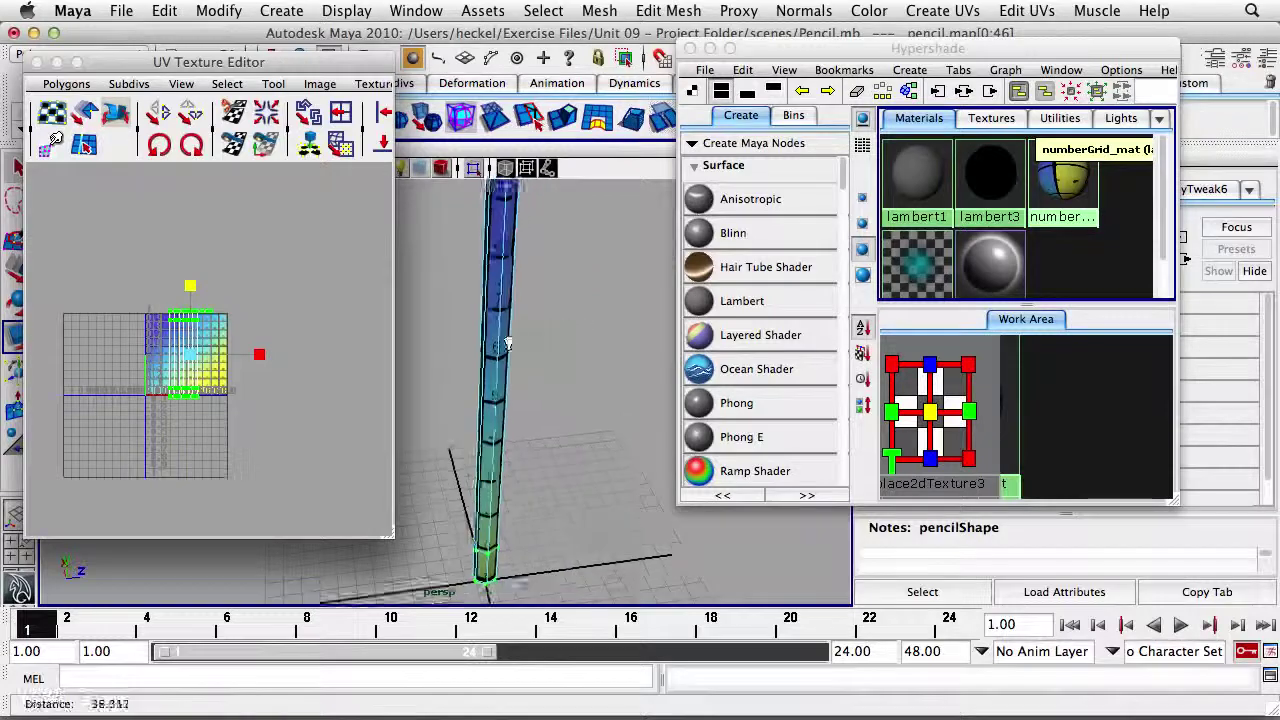
middle_click_drag(509, 340, 501, 341, "alt")
left_click_drag(501, 341, 528, 344, "alt")
key("r")
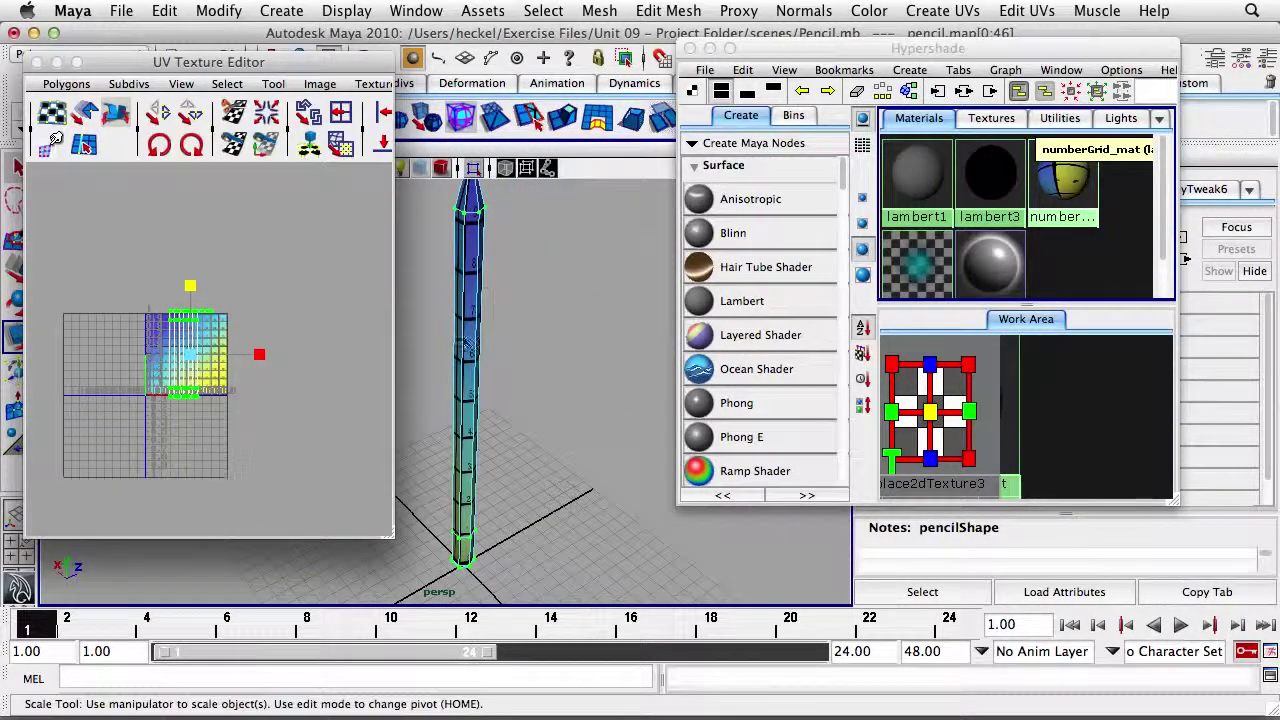
- Create a second Lambert material in the Hypershade and rename it numberGrid2_mat
left_click_drag(950, 48, 716, 33)
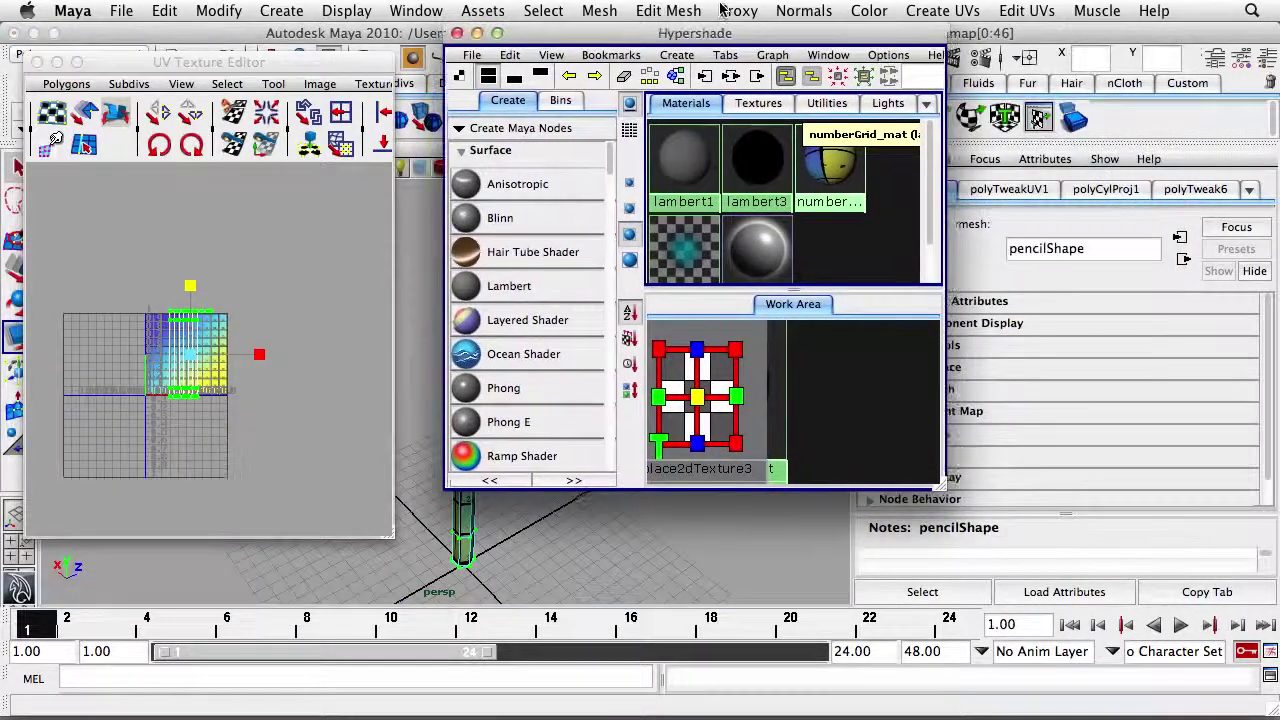
left_click(508, 286)
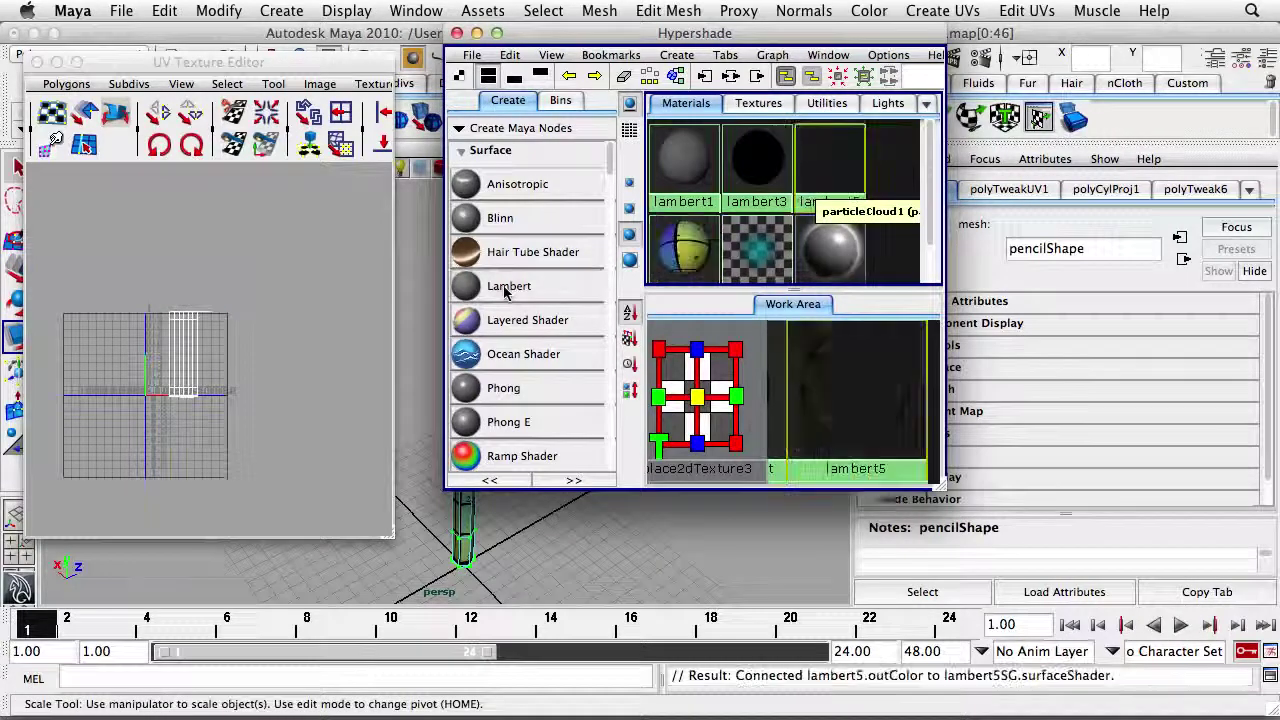
left_click(1060, 248)
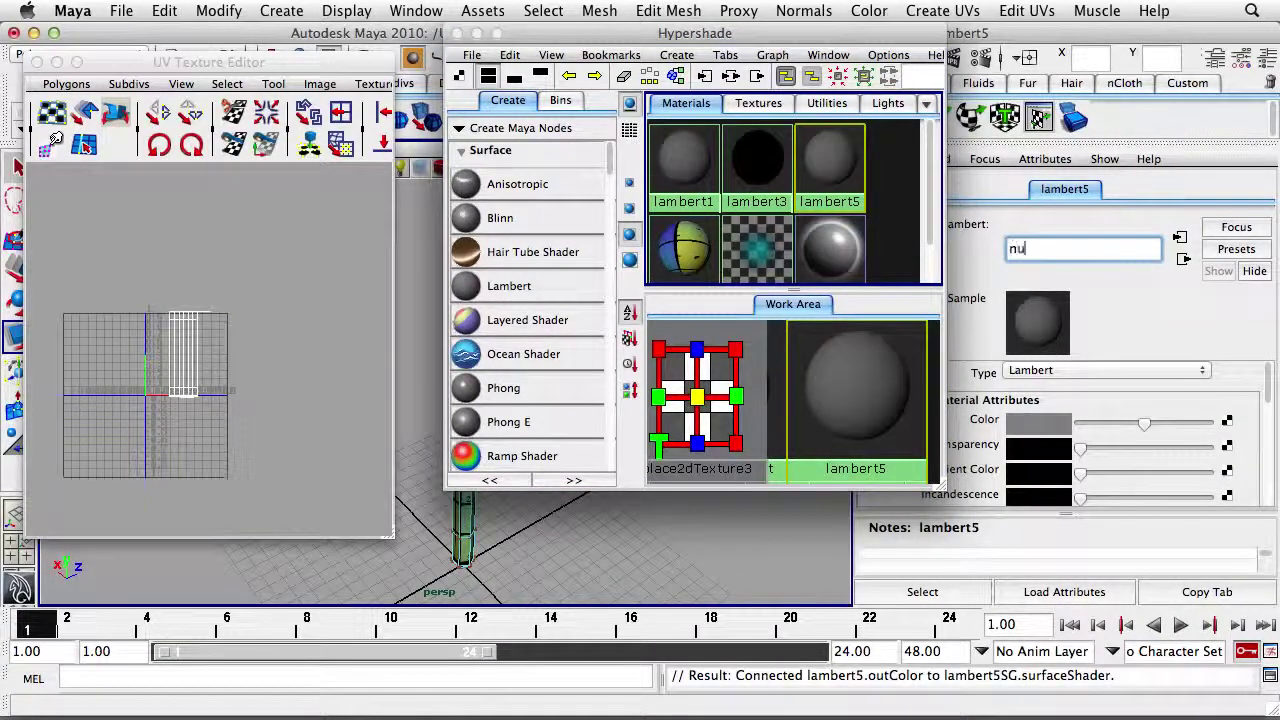
type("number")
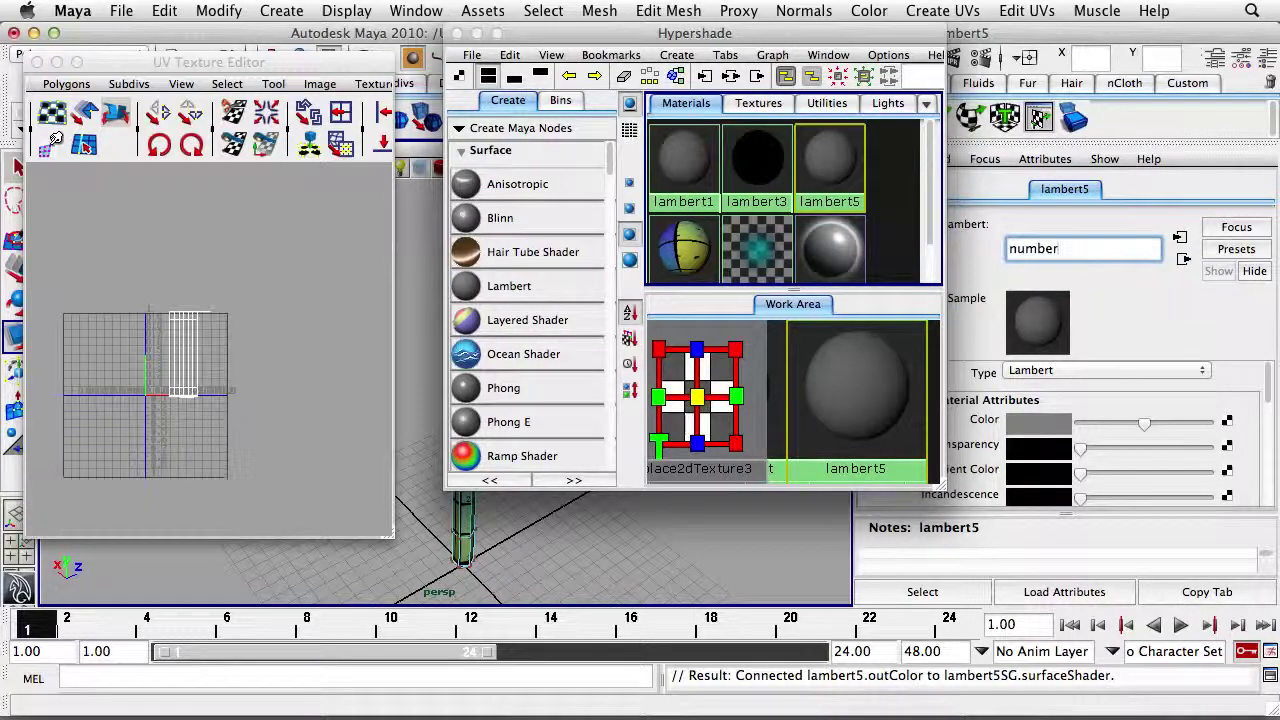
type("Grid2_mat")
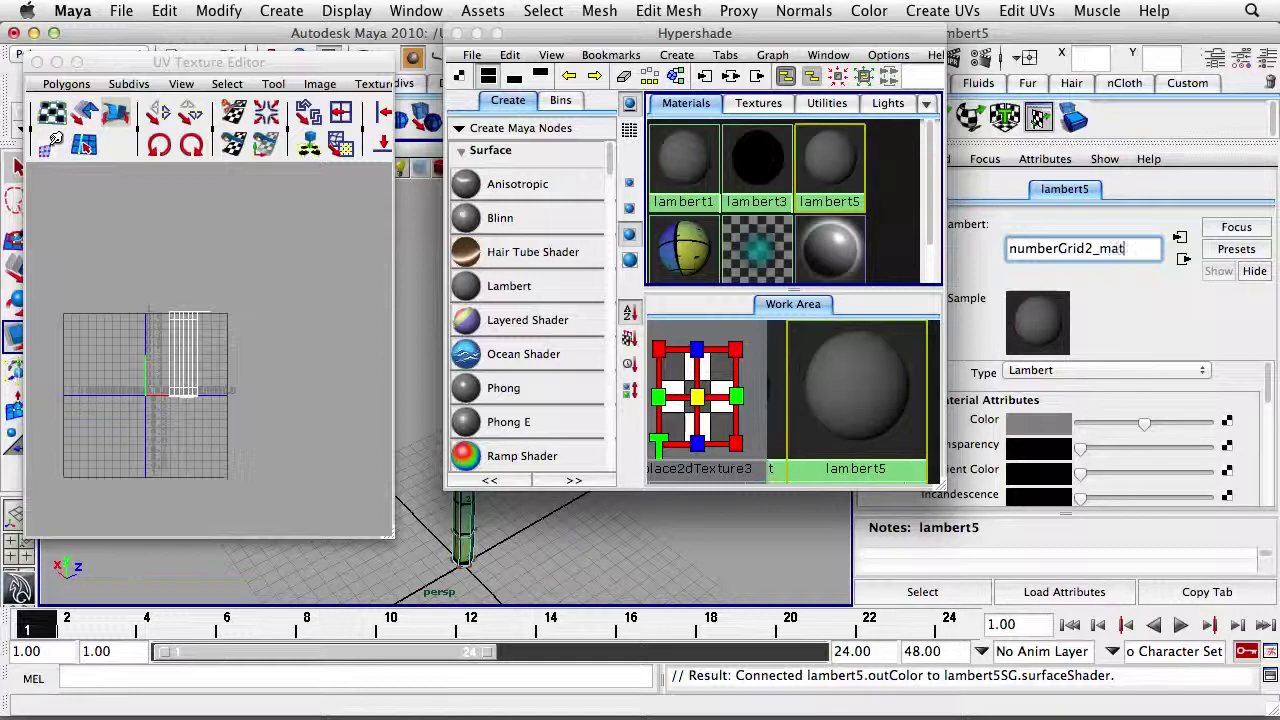
key("Return")
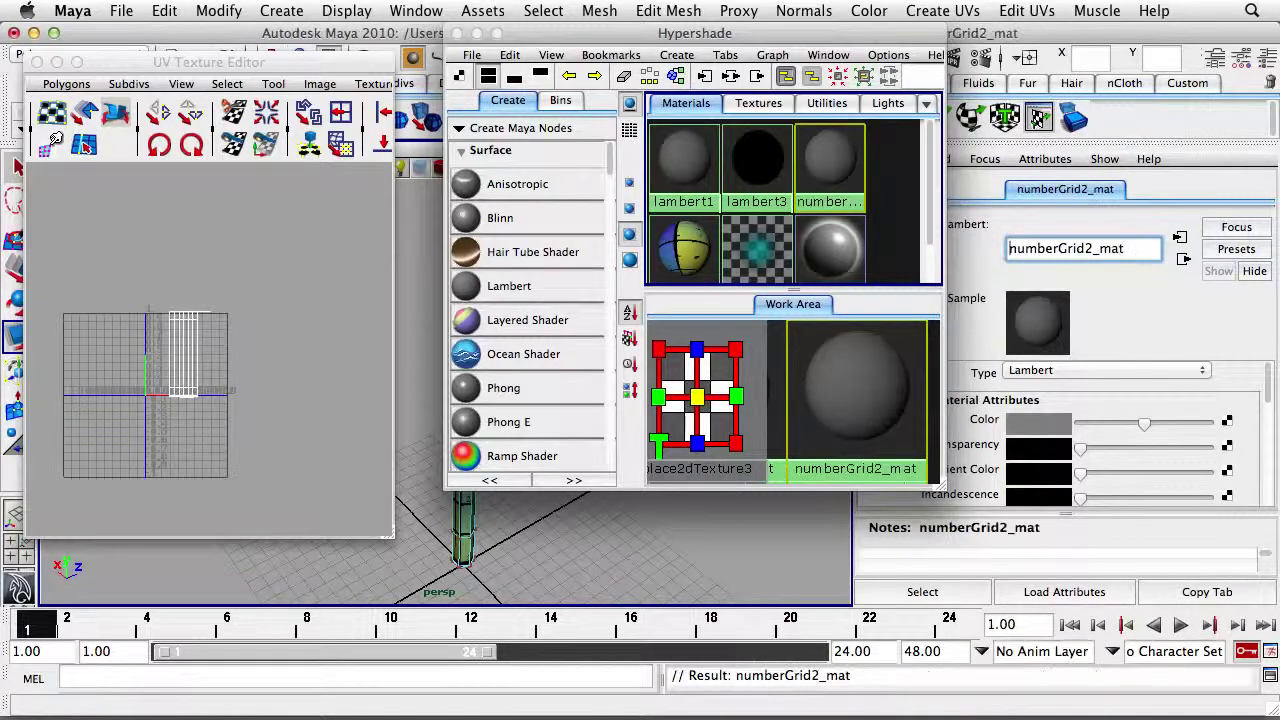
- Connect a file texture to numberGrid2_mat's Color and load UV_number_grid_small.jpg as its image
left_click(1227, 422)
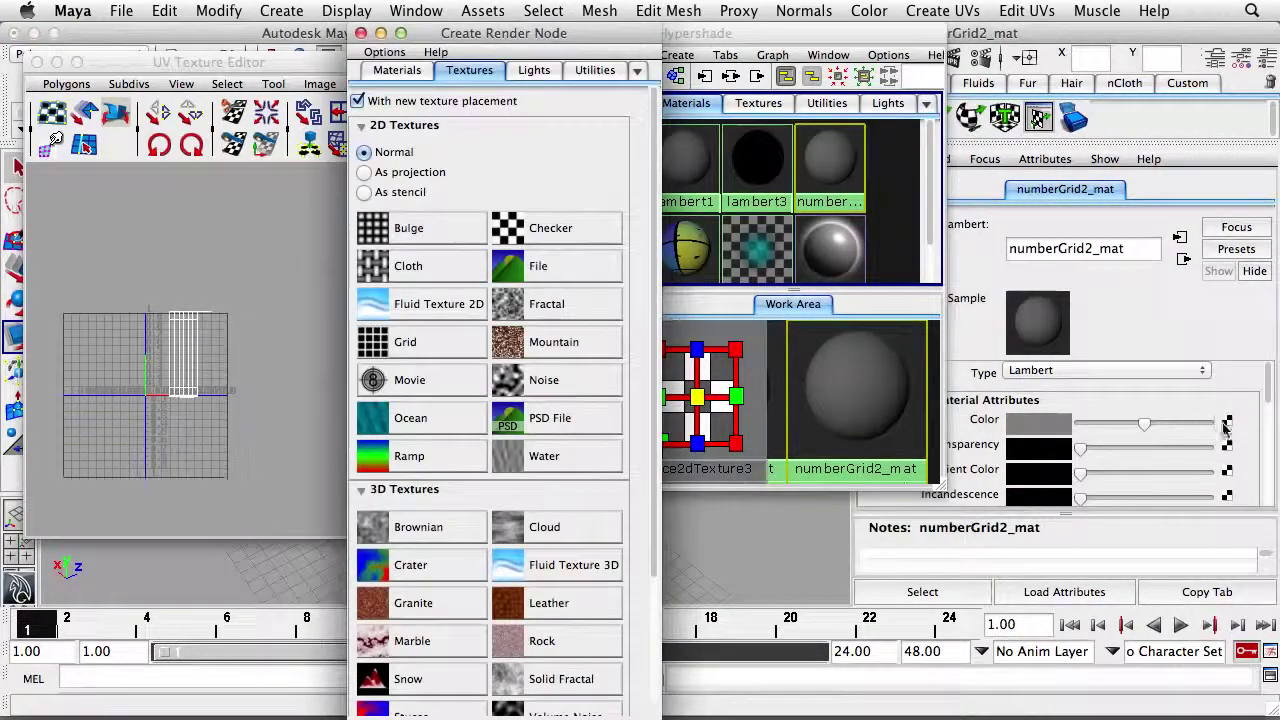
left_click(556, 268)
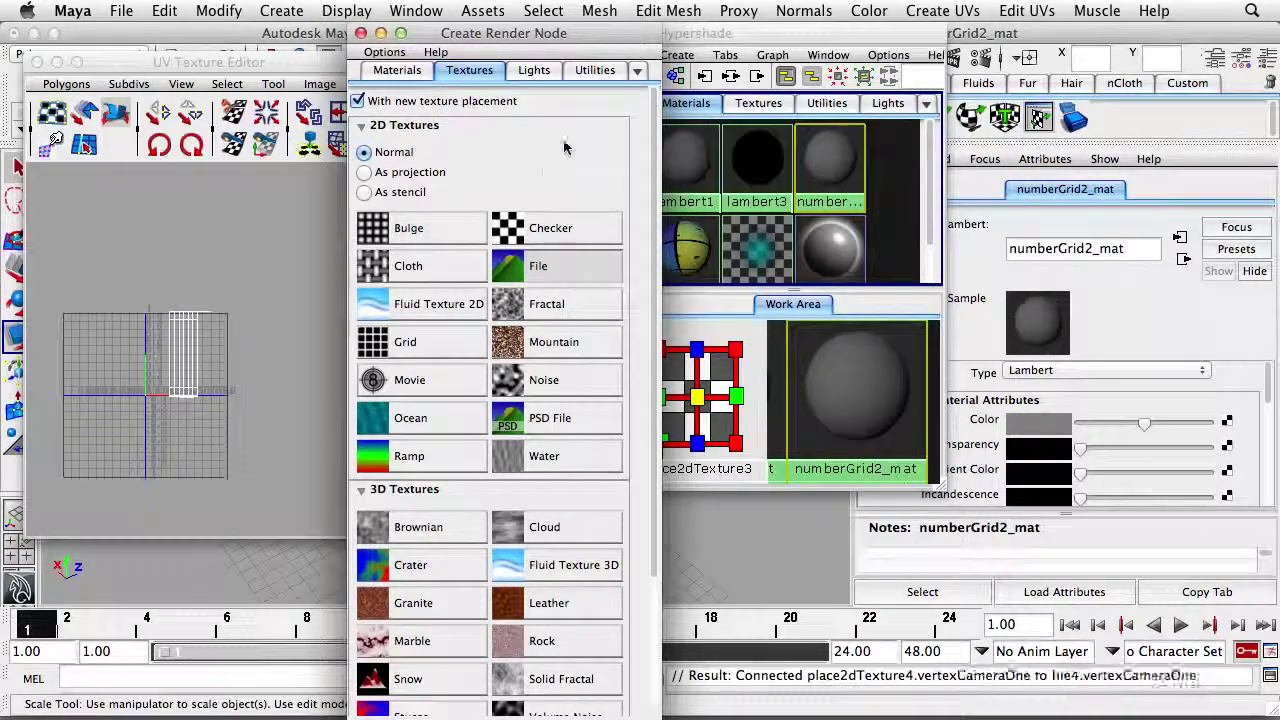
left_click(1227, 487)
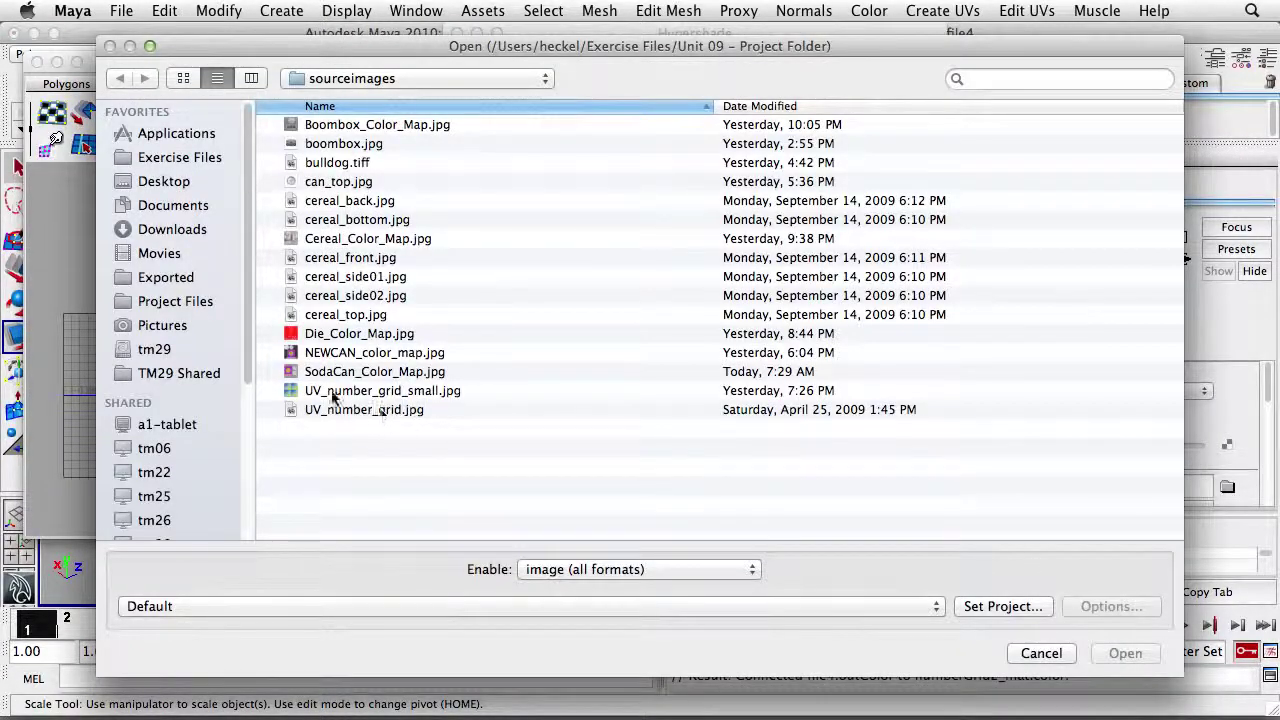
left_click(440, 391)
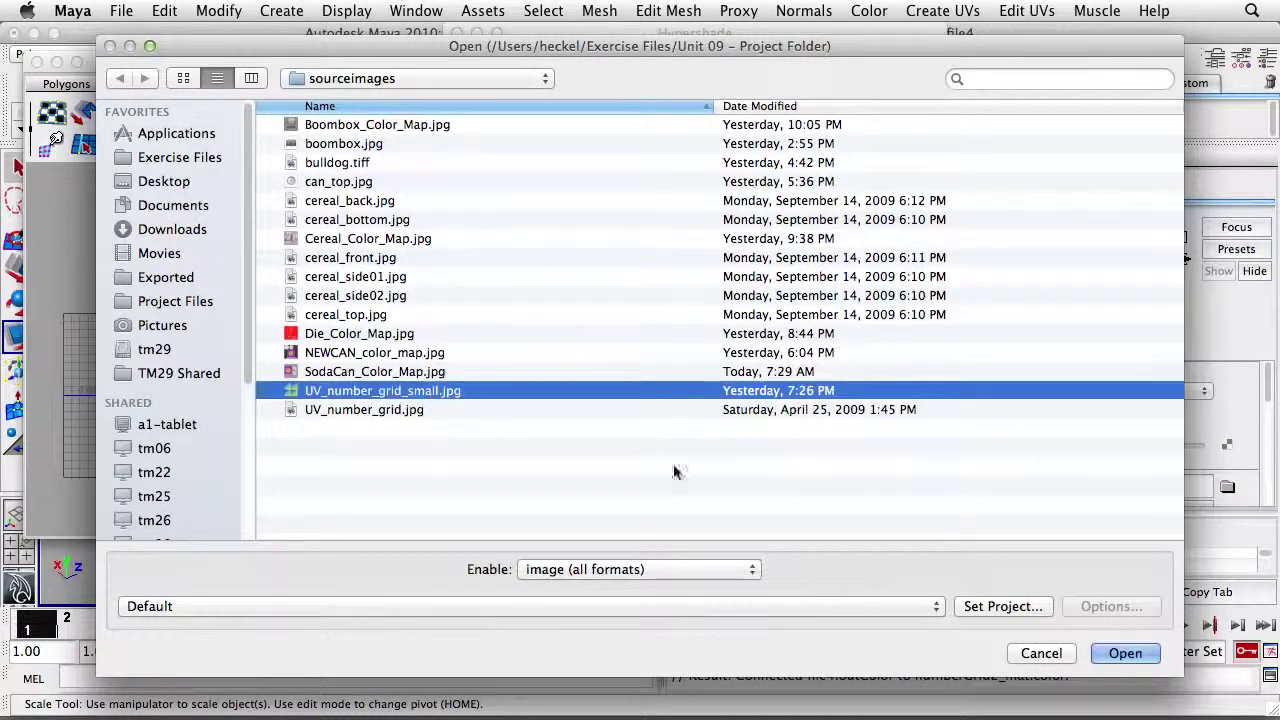
left_click(1125, 653)
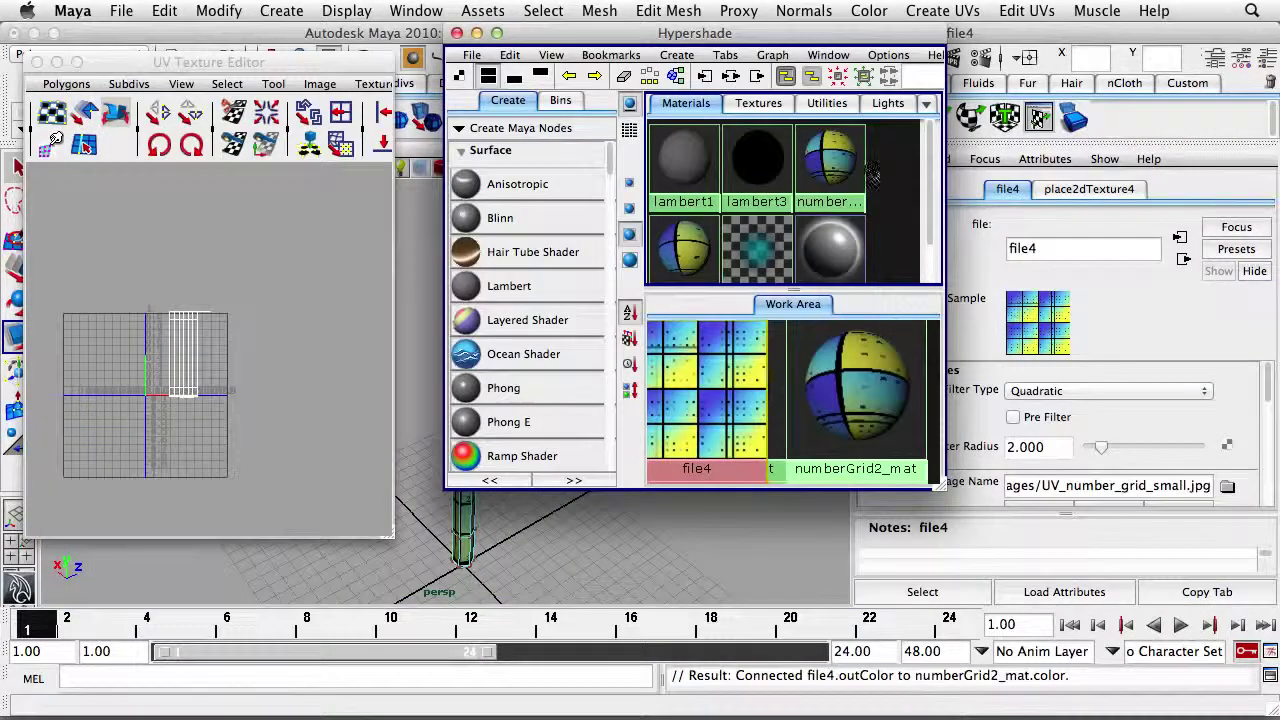
- Clear the view of the pencil and assign the numberGrid2_mat material to it, examining the smaller grid on the shaft
left_click_drag(938, 488, 945, 624)
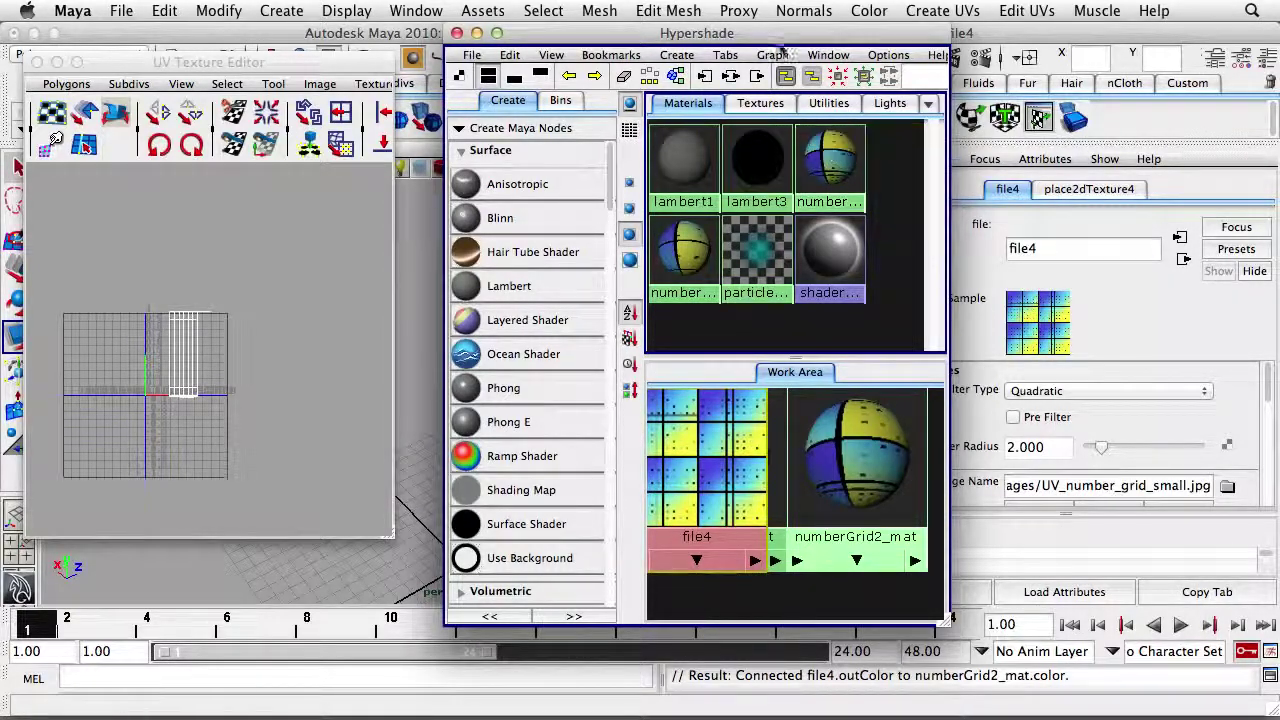
left_click_drag(778, 33, 1081, 33)
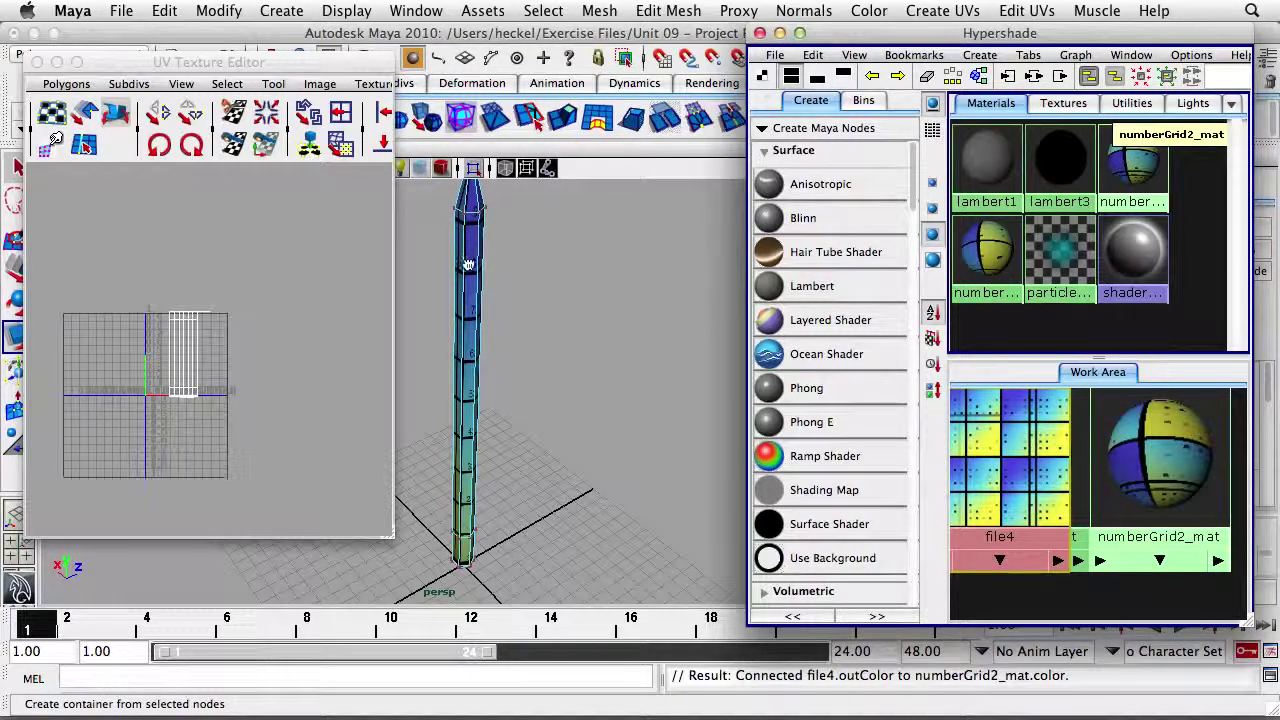
middle_click_drag(469, 265, 469, 265)
right_click_drag(483, 309, 798, 322, "alt")
right_click_drag(517, 290, 588, 290, "alt")
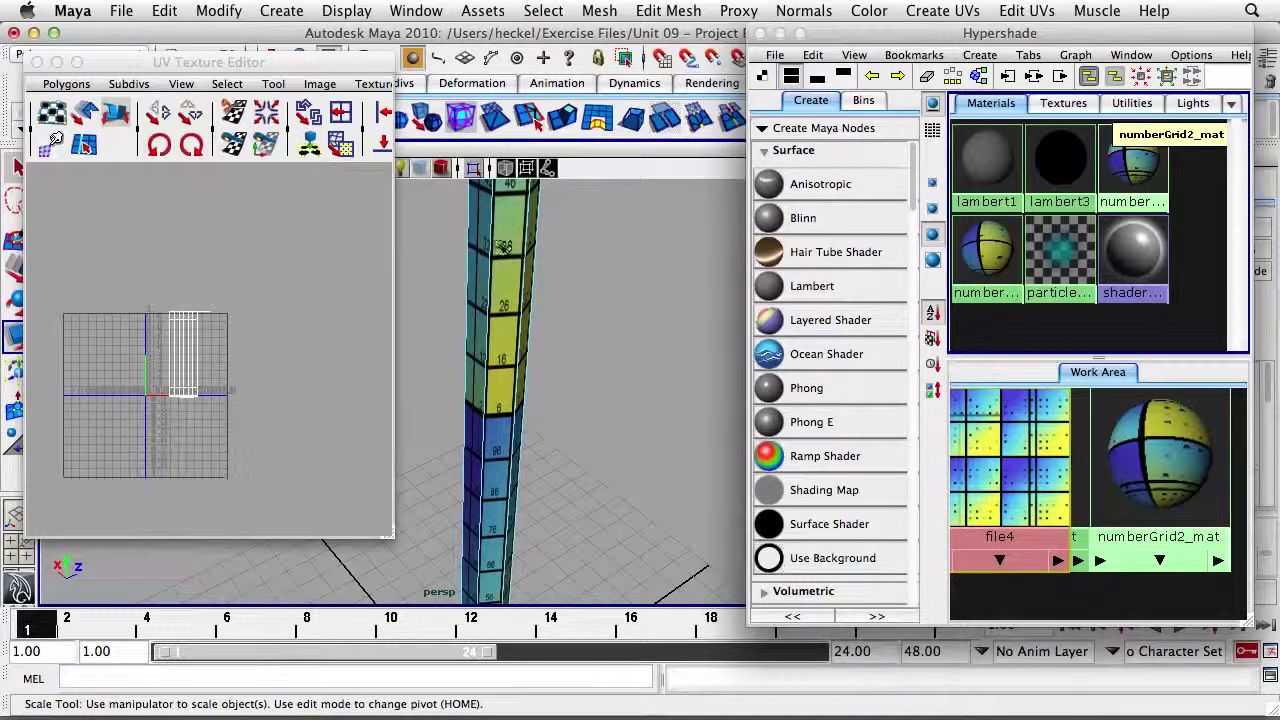
middle_click_drag(583, 267, 593, 273, "alt")
- Select all the pencil's UVs and stretch them vertically past the upper and lower edges of the grid image
right_click_drag(155, 338, 277, 346, "alt")
middle_click_drag(207, 330, 230, 325, "alt")
right_click_drag(185, 286, 152, 263)
left_click_drag(117, 219, 285, 449)
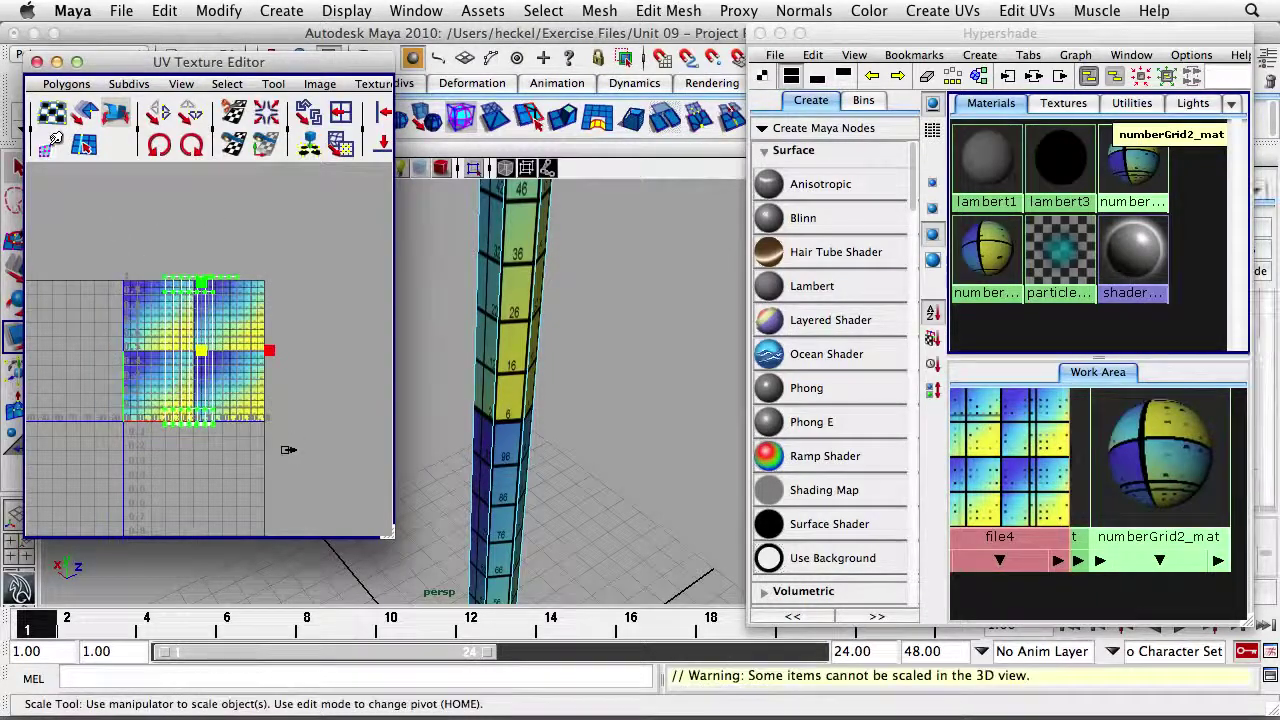
right_click_drag(109, 329, 264, 347, "alt")
left_click_drag(197, 285, 195, 237)
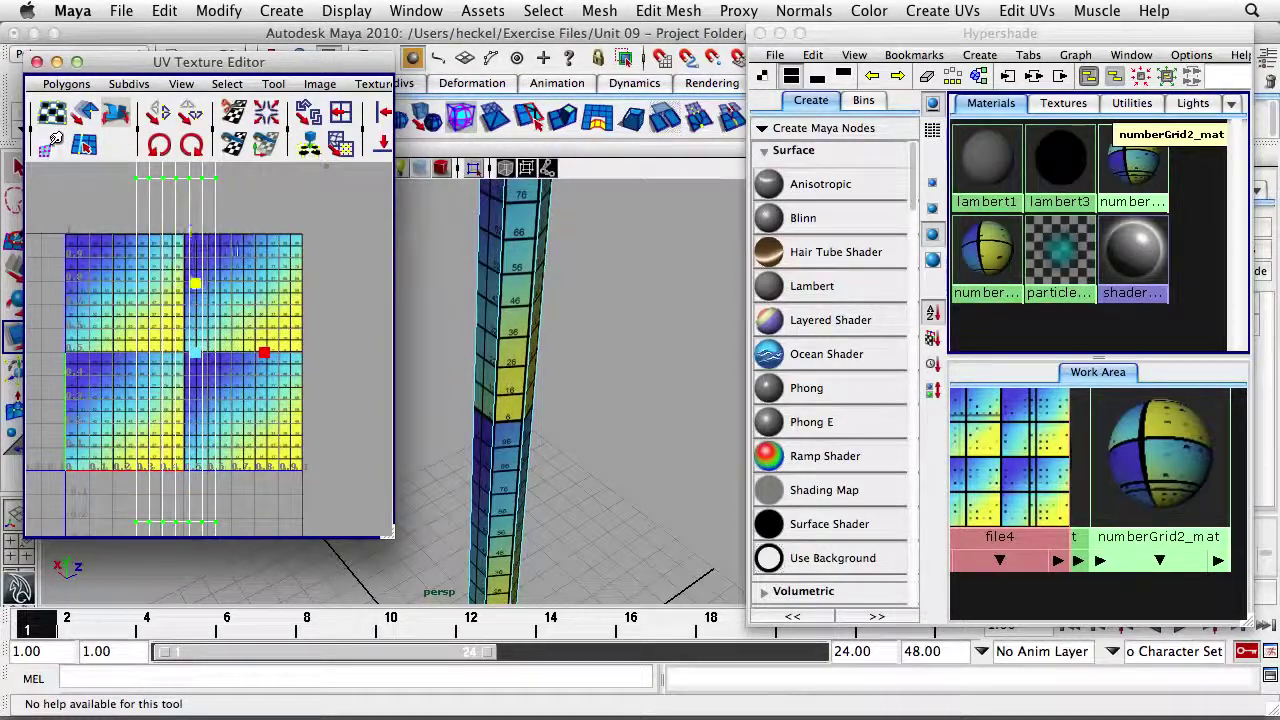
- Stretch the UVs slightly more vertically to even out the grid cells, and check the adjoining faces of the shaft
left_click_drag(479, 491, 508, 277, "alt")
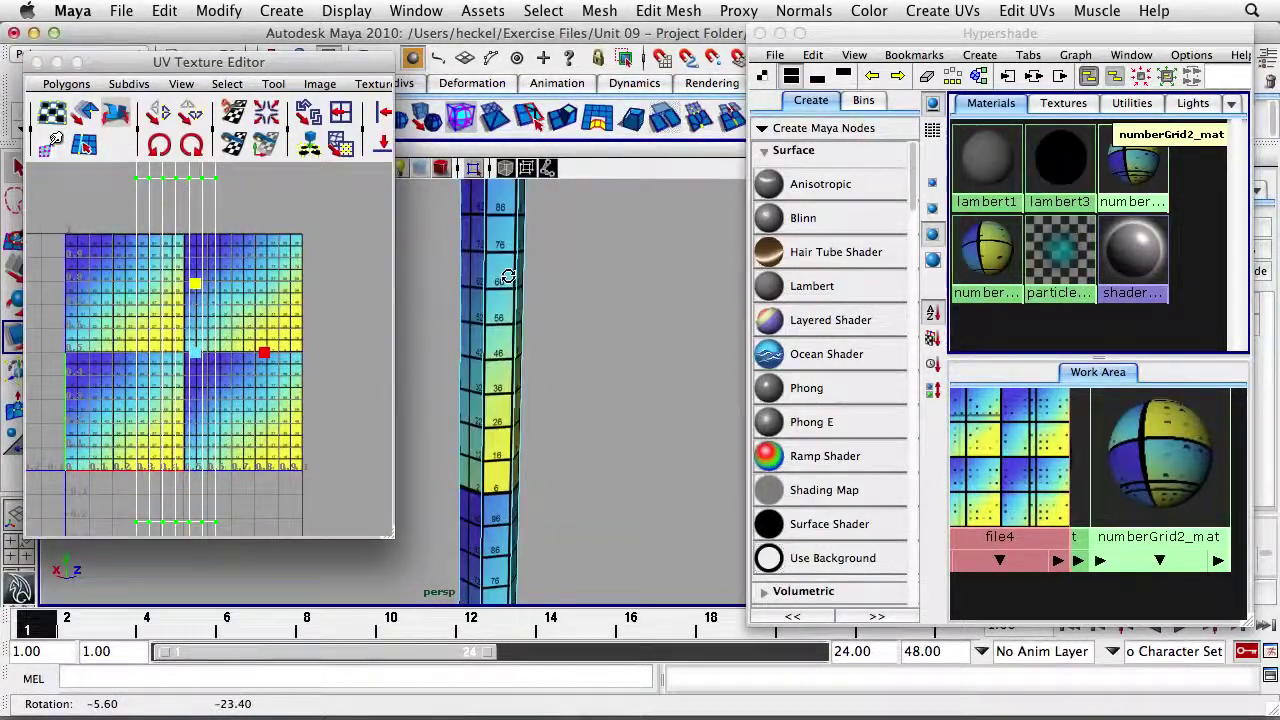
right_click_drag(252, 330, 169, 290, "alt")
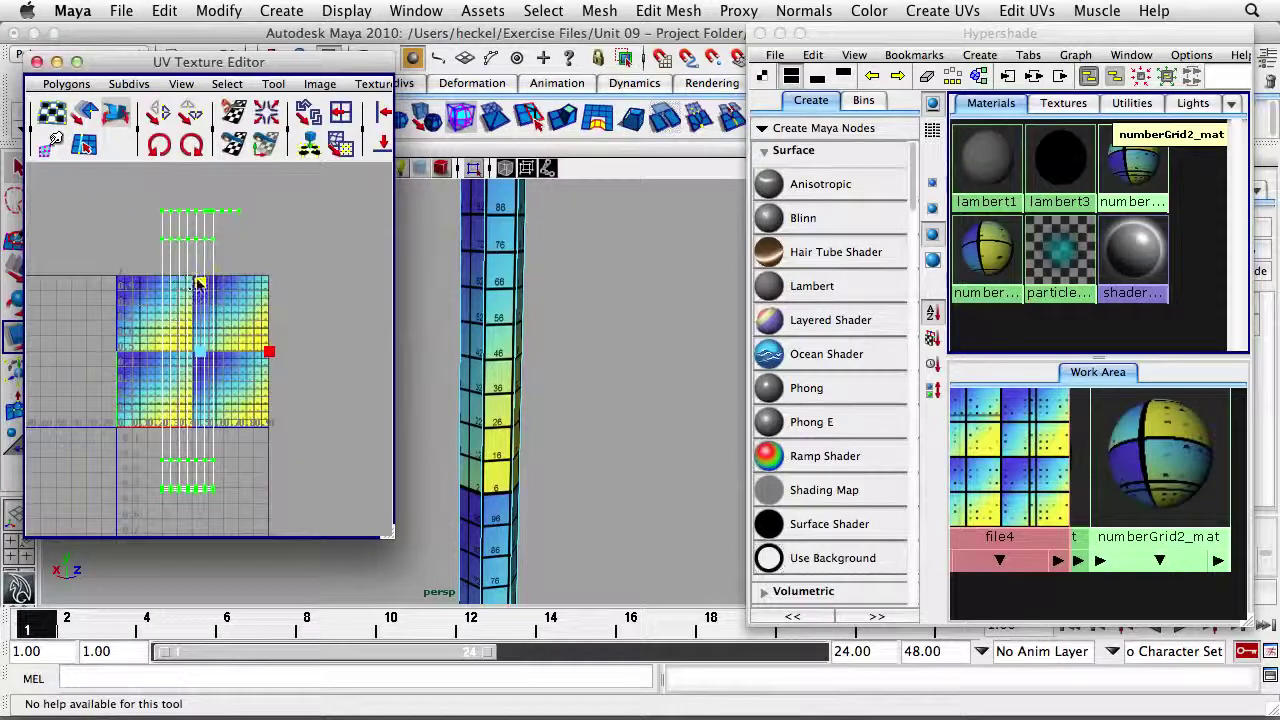
left_click_drag(200, 281, 198, 261)
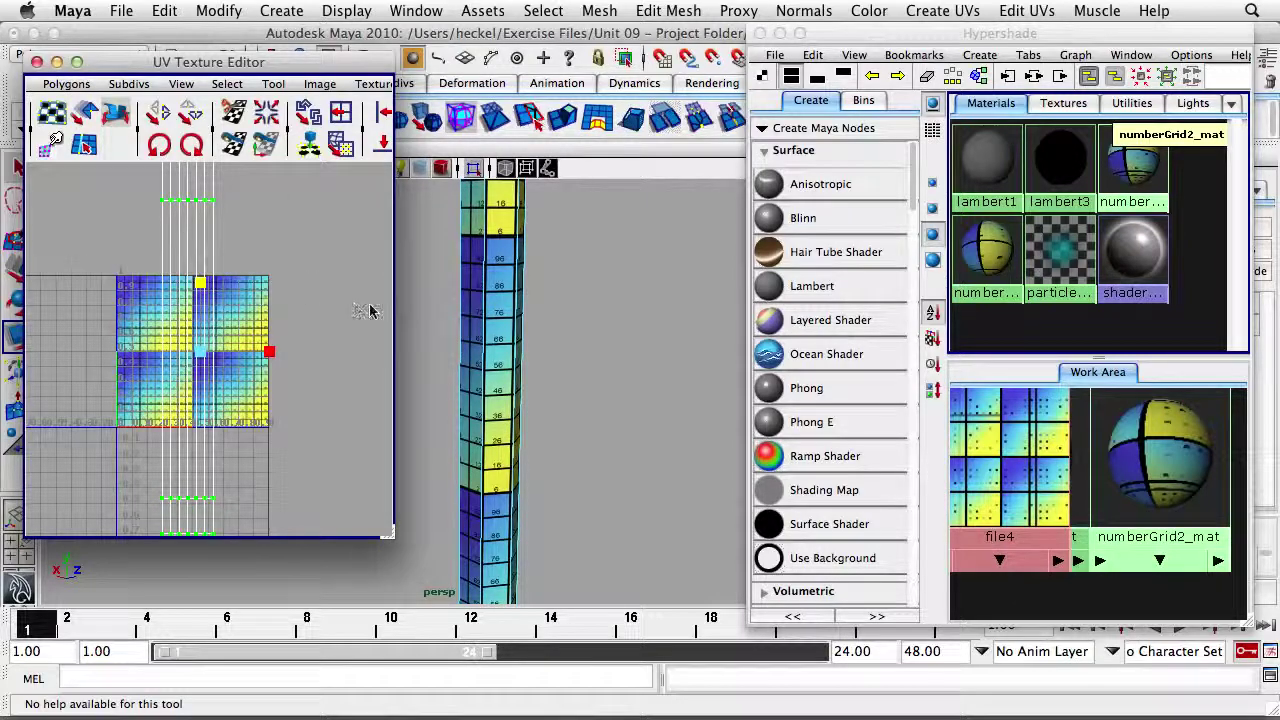
right_click_drag(499, 309, 524, 323, "alt")
left_click_drag(524, 323, 594, 333, "alt")
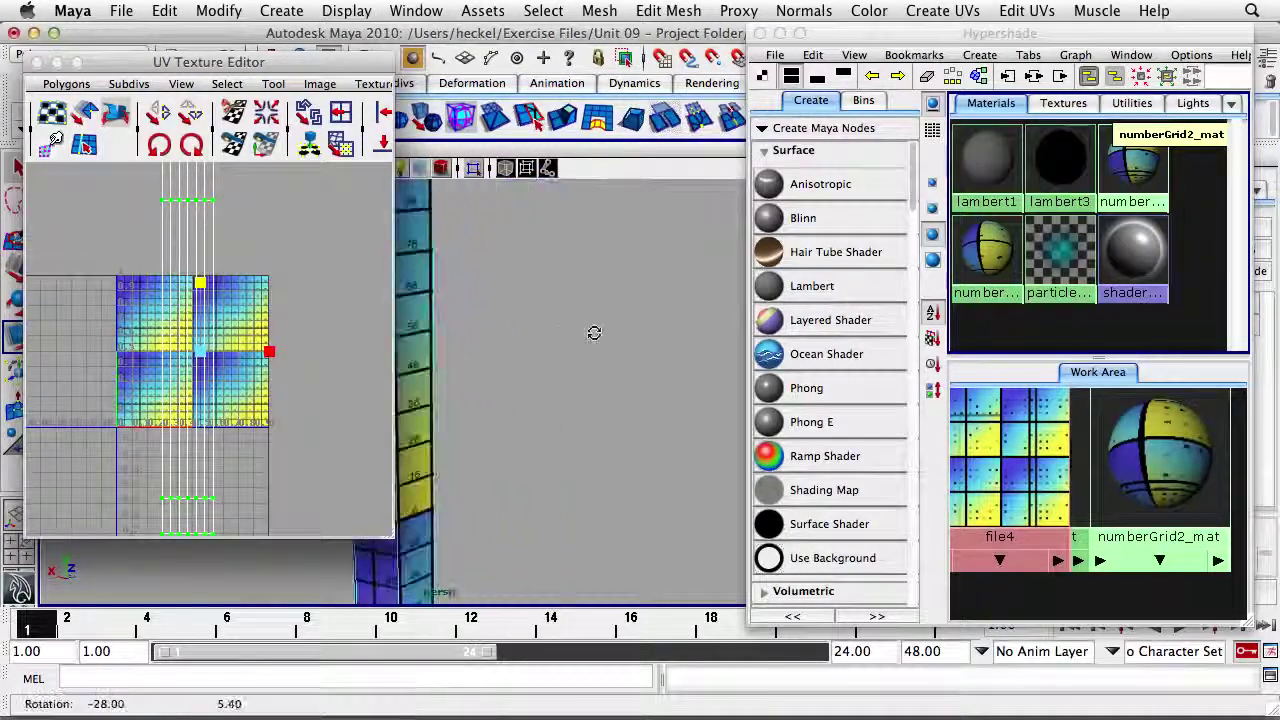
left_click_drag(486, 318, 597, 319, "alt")
- Scale all the pencil's UVs down uniformly so the strip fits within the height of the grid image
right_click_drag(189, 326, 78, 340, "alt")
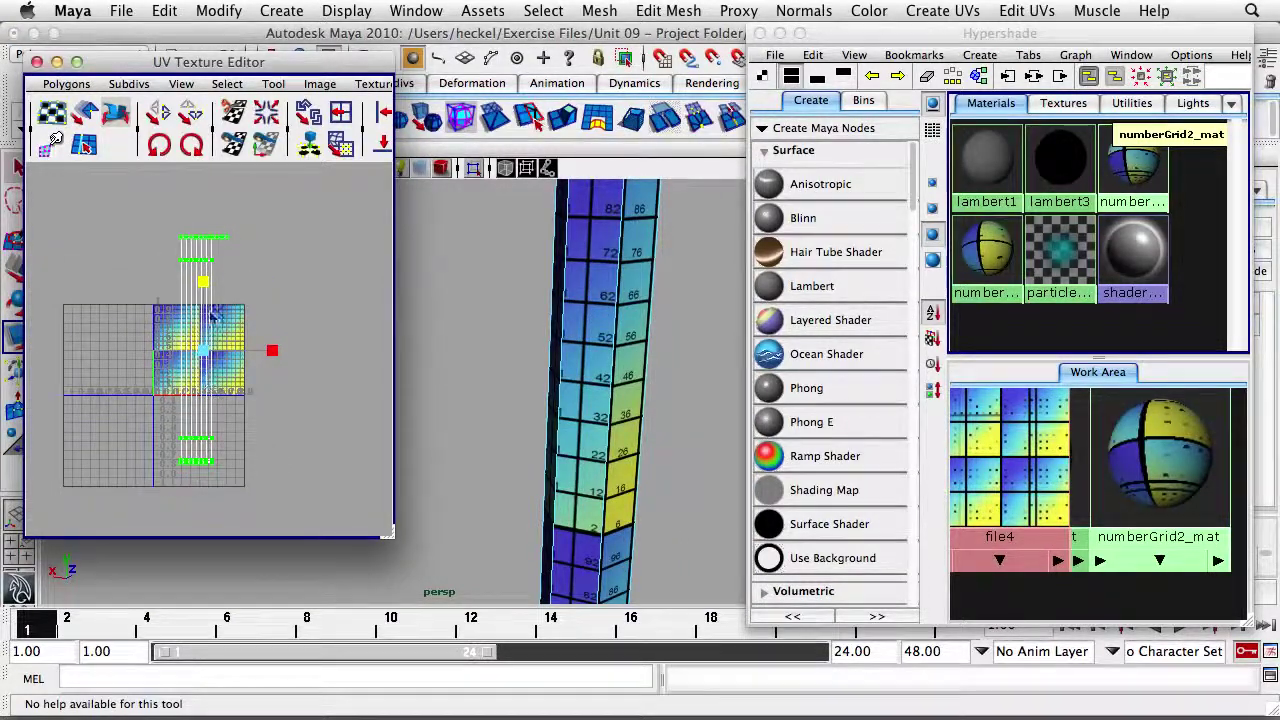
left_click_drag(211, 345, 114, 354)
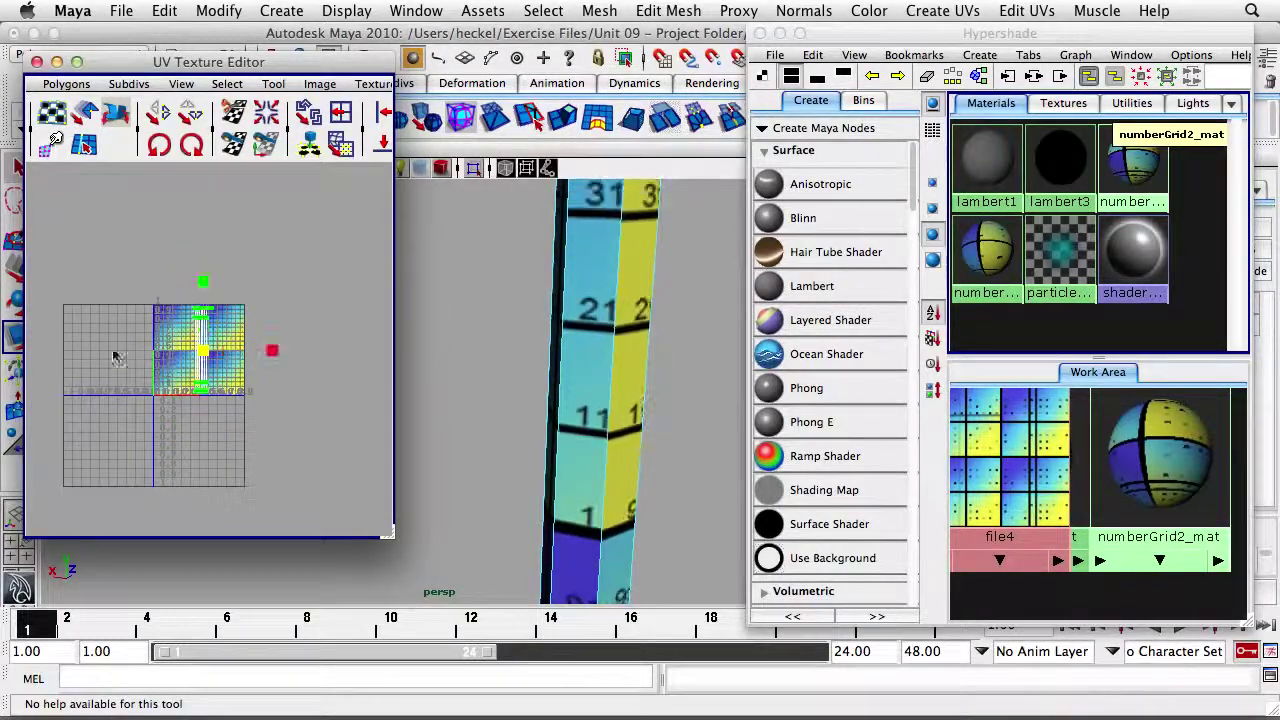
right_click_drag(114, 354, 234, 310, "alt")
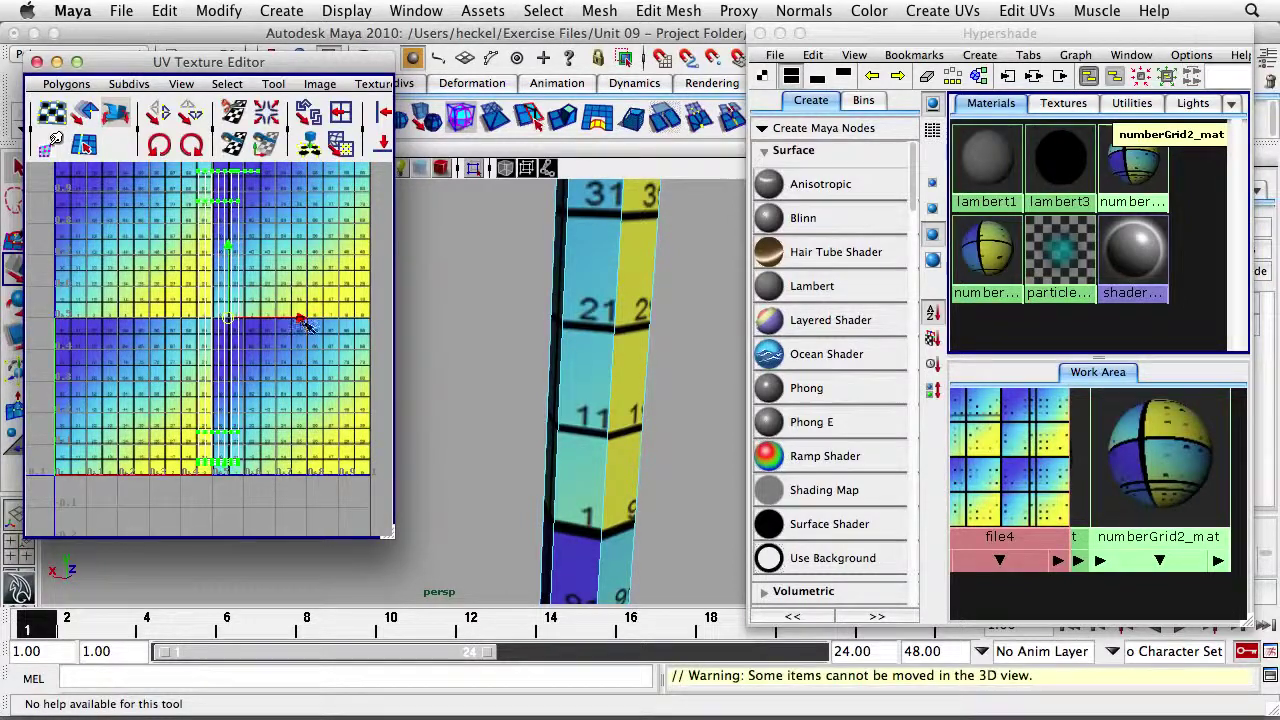
- Examine the number grid along the full length of the pencil from several sides, checking its proportions and how the UV strip fits
left_click_drag(300, 320, 302, 325)
right_click_drag(286, 323, 128, 283, "alt")
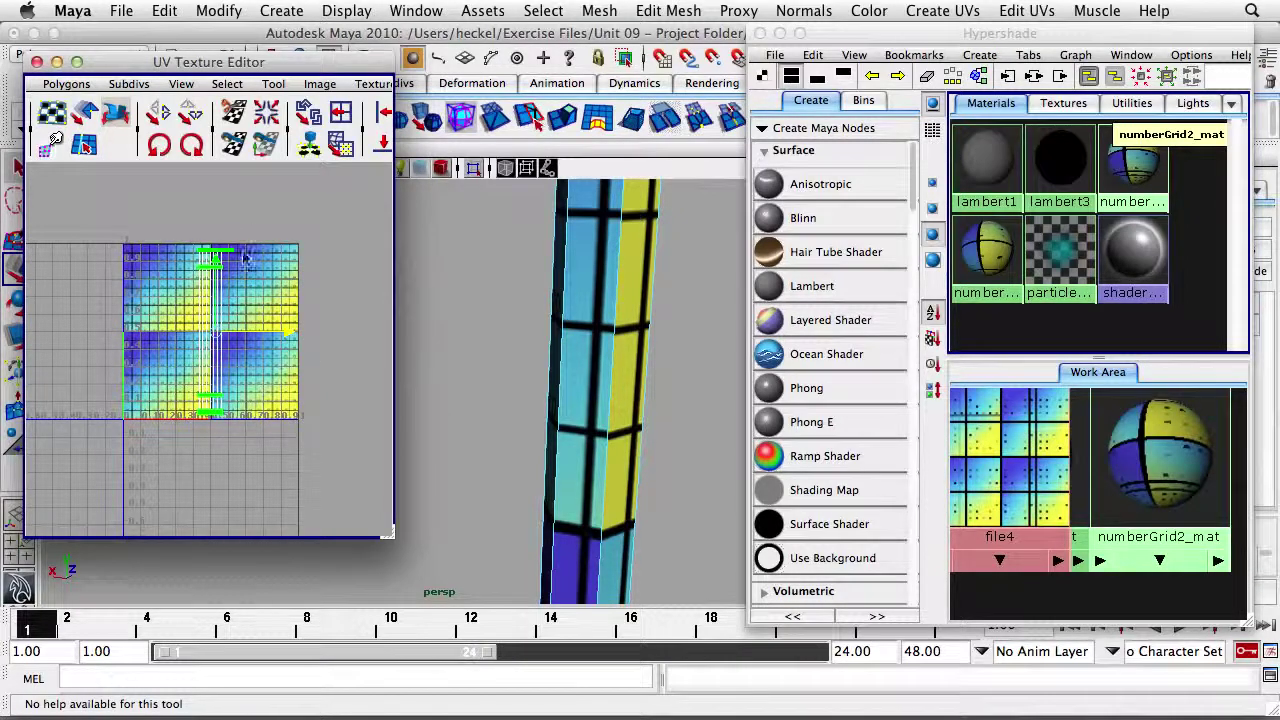
right_click_drag(684, 336, 285, 318, "alt")
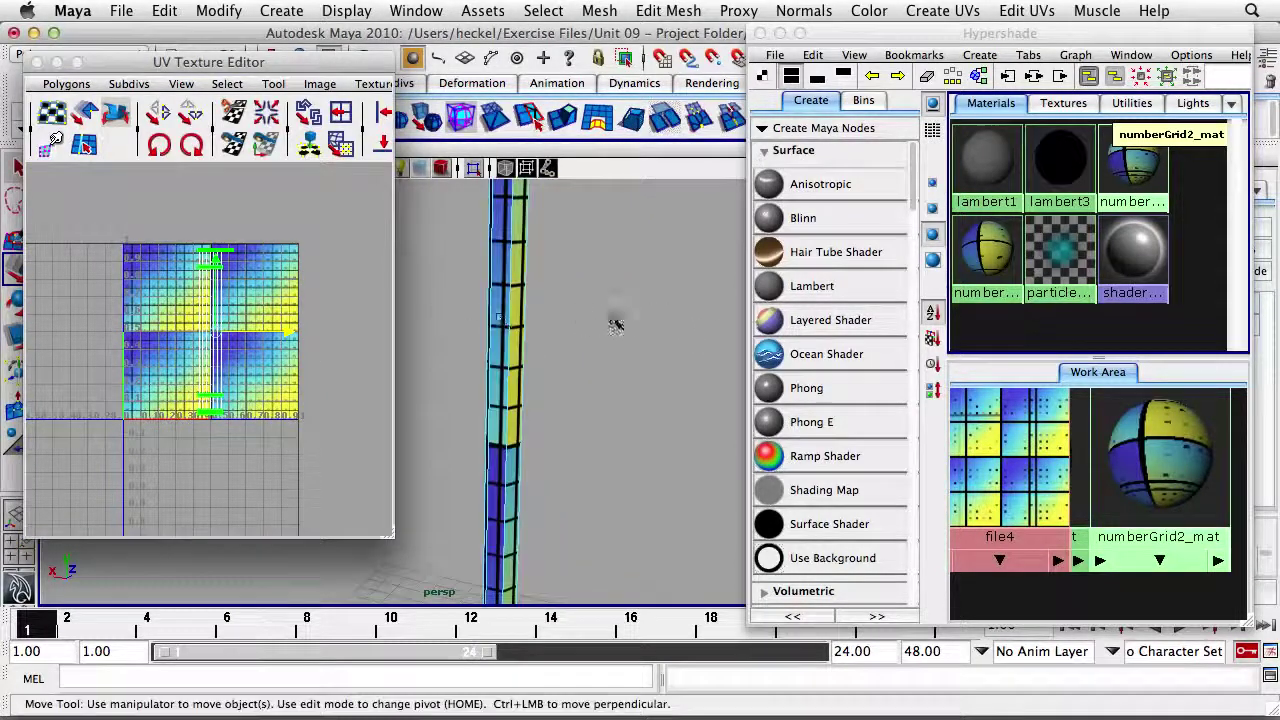
left_click_drag(615, 325, 553, 322, "alt")
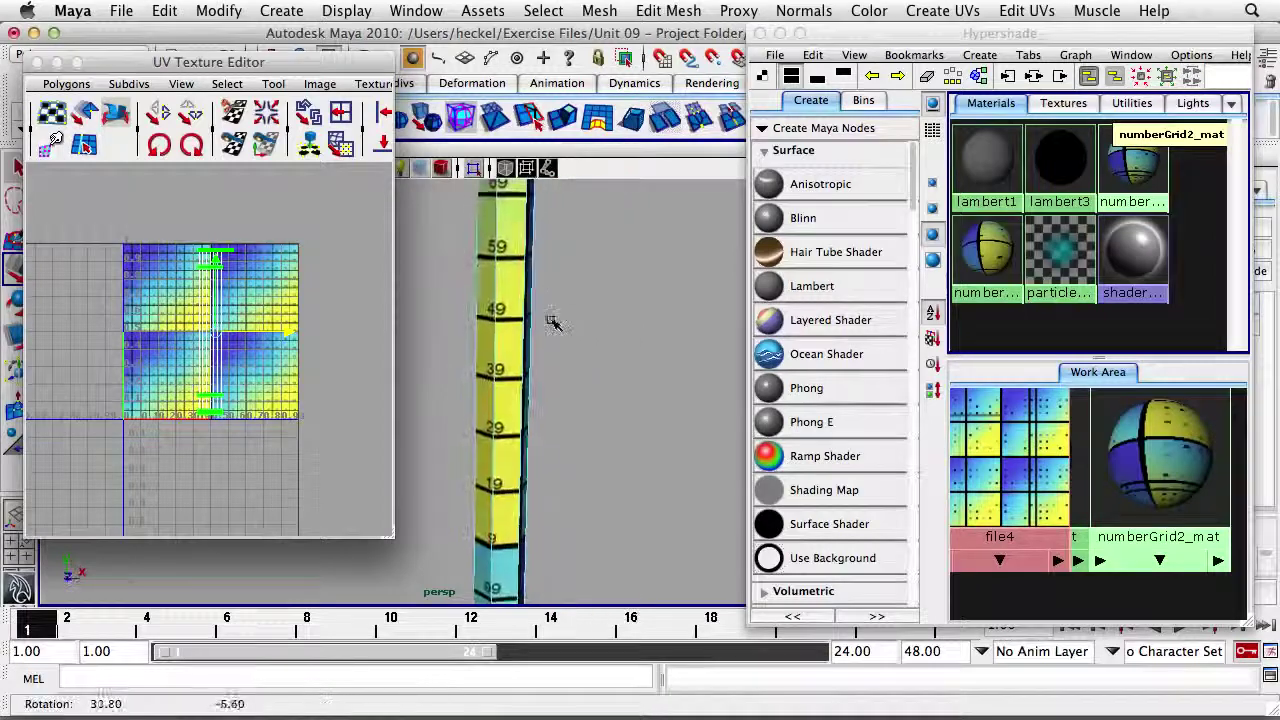
right_click_drag(552, 322, 488, 320, "alt")
middle_click_drag(553, 322, 630, 322, "alt")
right_click_drag(630, 322, 553, 315, "alt")
middle_click_drag(553, 315, 531, 286, "alt")
right_click_drag(576, 325, 506, 323, "alt")
left_click_drag(528, 337, 489, 350, "alt")
right_click_drag(536, 353, 600, 351, "alt")
middle_click_drag(600, 351, 527, 355, "alt")
right_click_drag(586, 357, 553, 348, "alt")
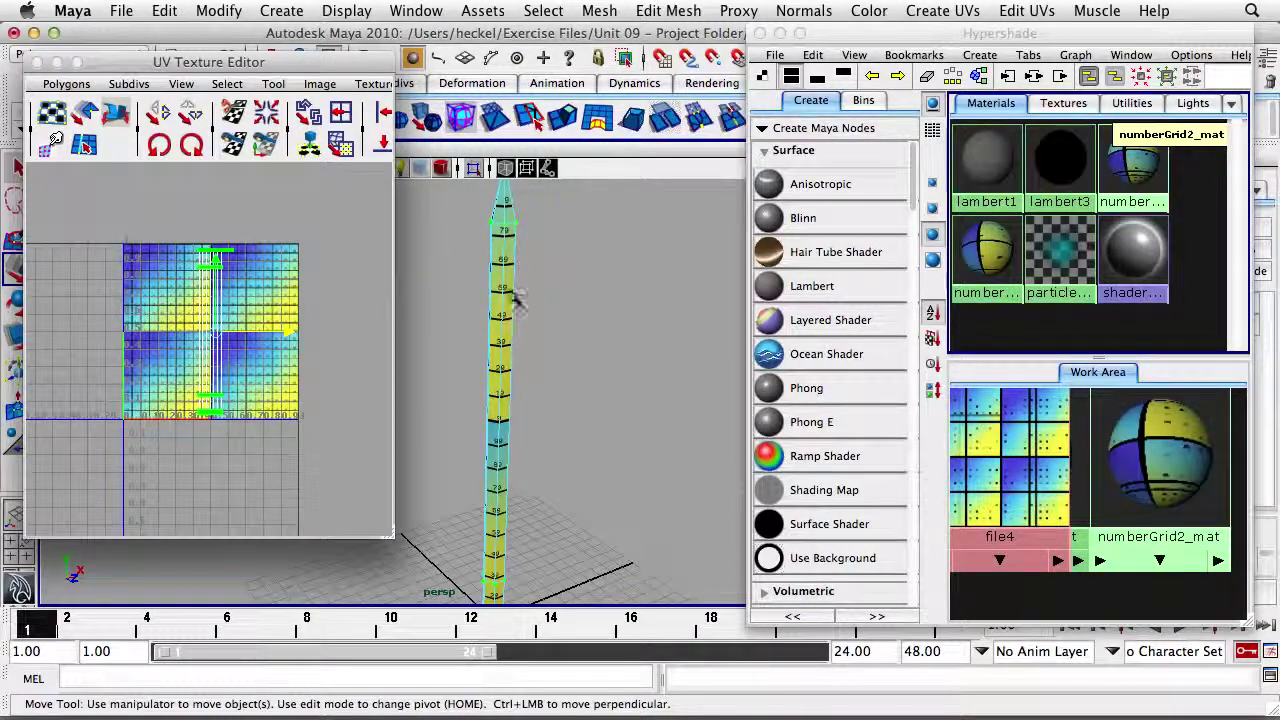
left_click_drag(545, 337, 576, 374, "alt")
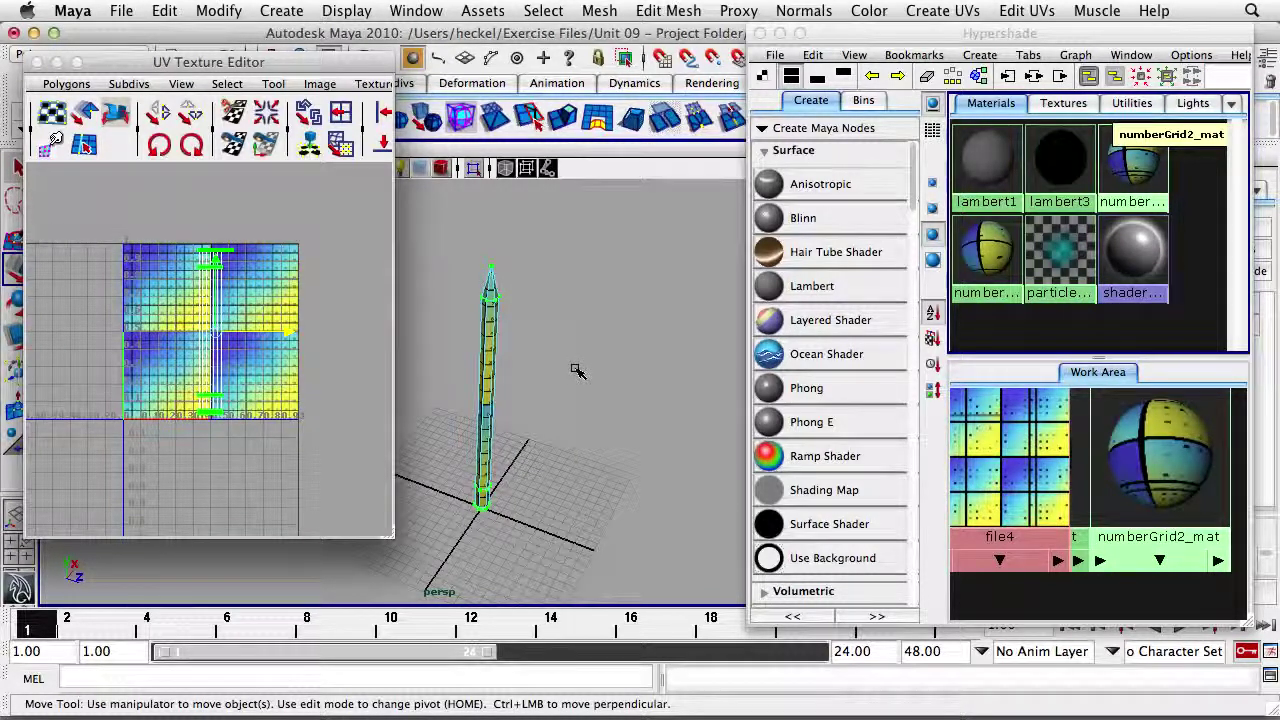
- Close the Hypershade and UV Texture Editor windows, and return the pencil to Object Mode
left_click(760, 34)
left_click(36, 63)
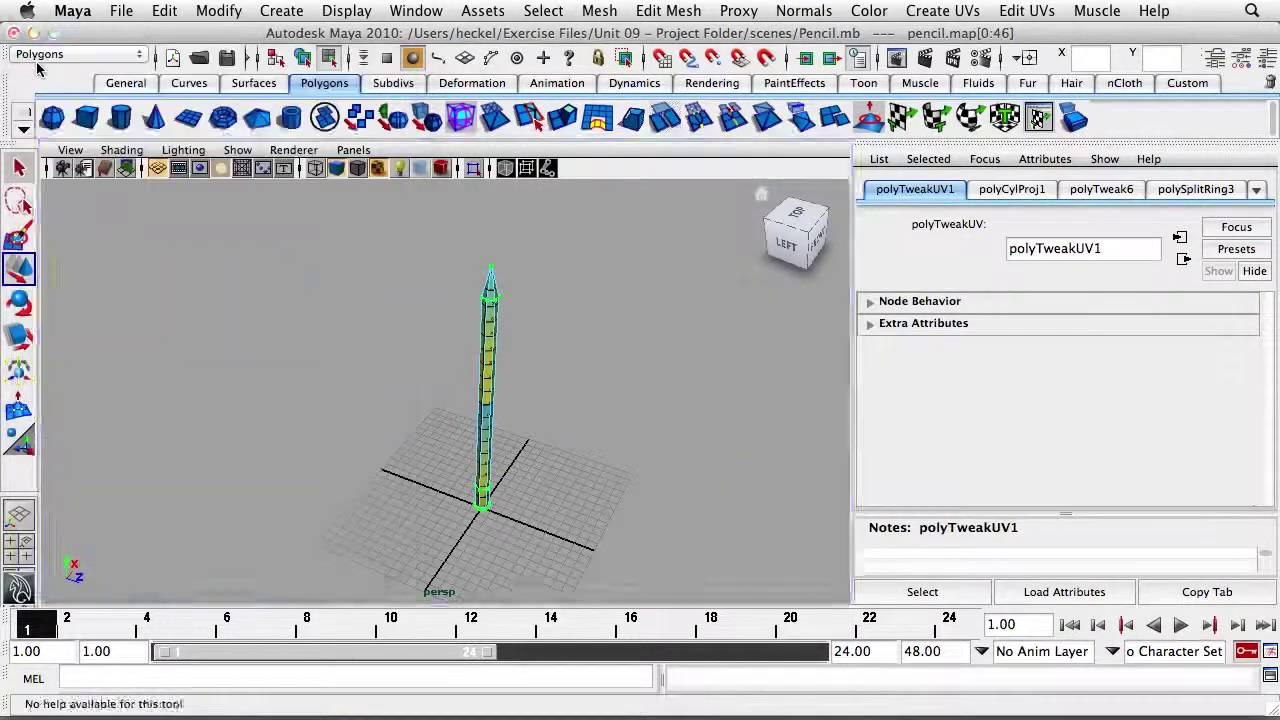
mouse_move(424, 346)
right_mouse_down("alt")
mouse_move(503, 345)
mouse_move(518, 306)
right_mouse_up("alt")
right_click(518, 306)
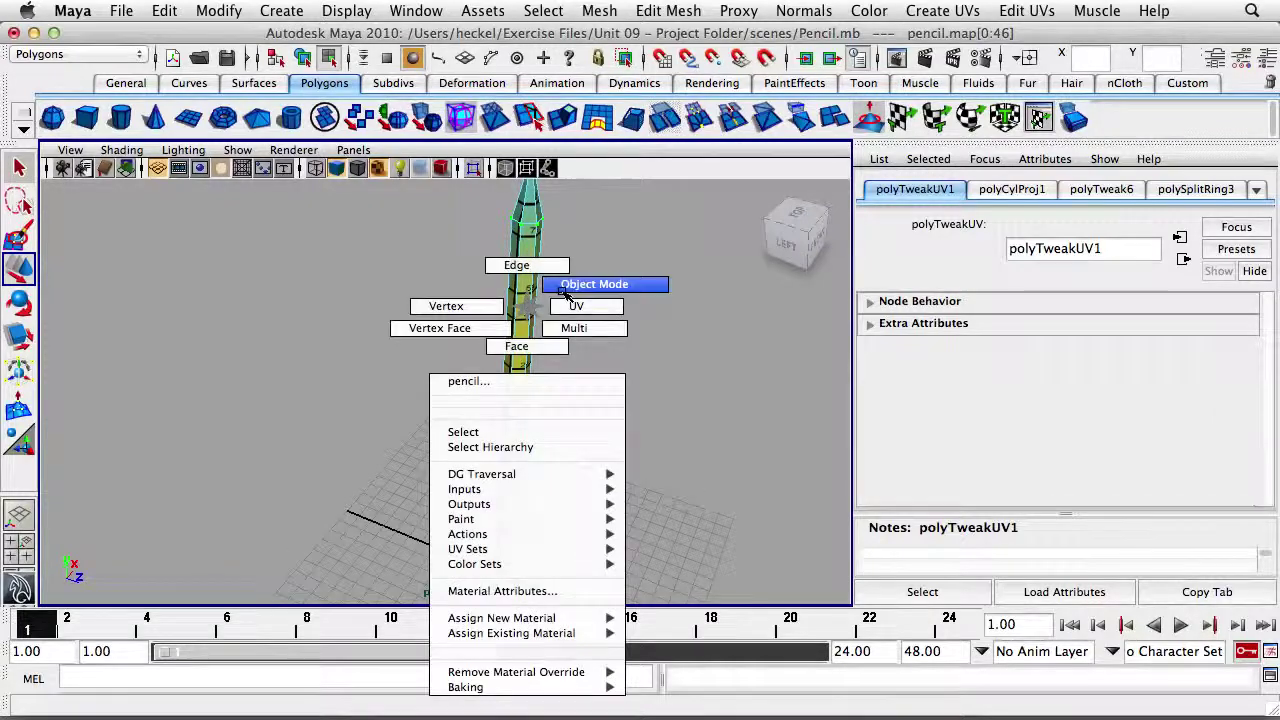
left_click(563, 288)
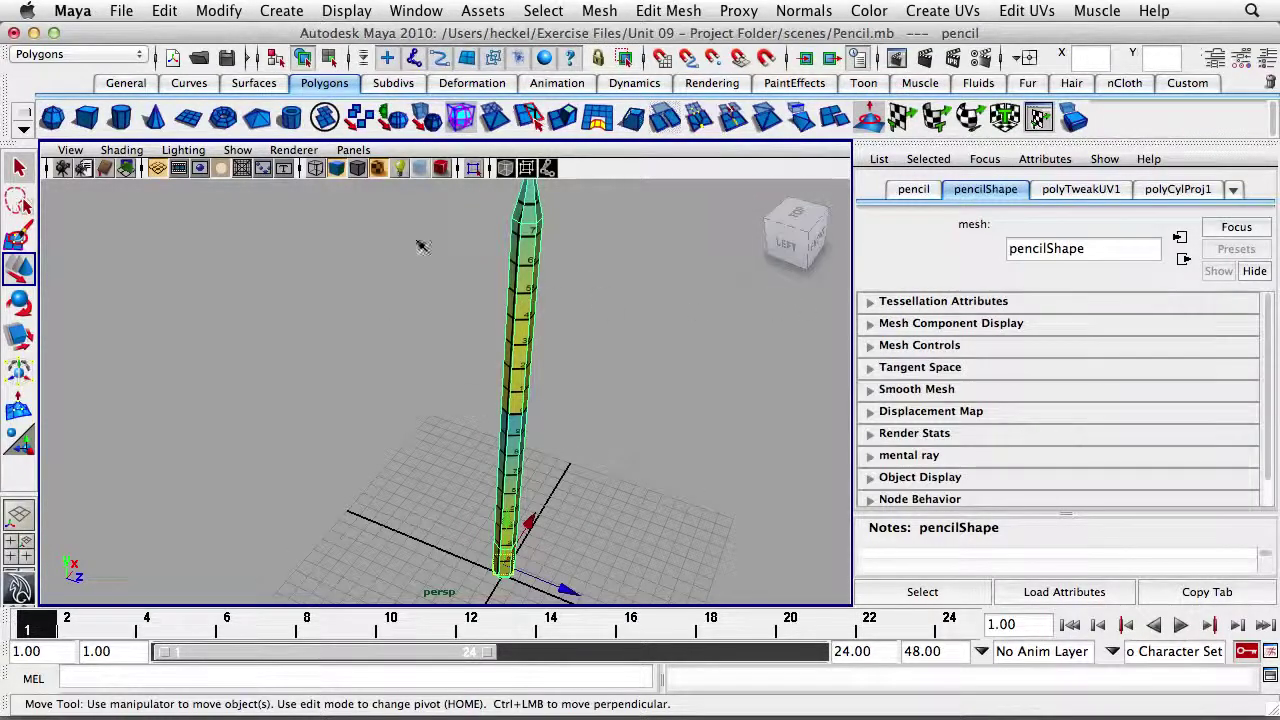
- Reopen the UV Texture Editor beside the pencil and bring up the UV Snapshot settings in full view
left_click(416, 10)
left_click(617, 262)
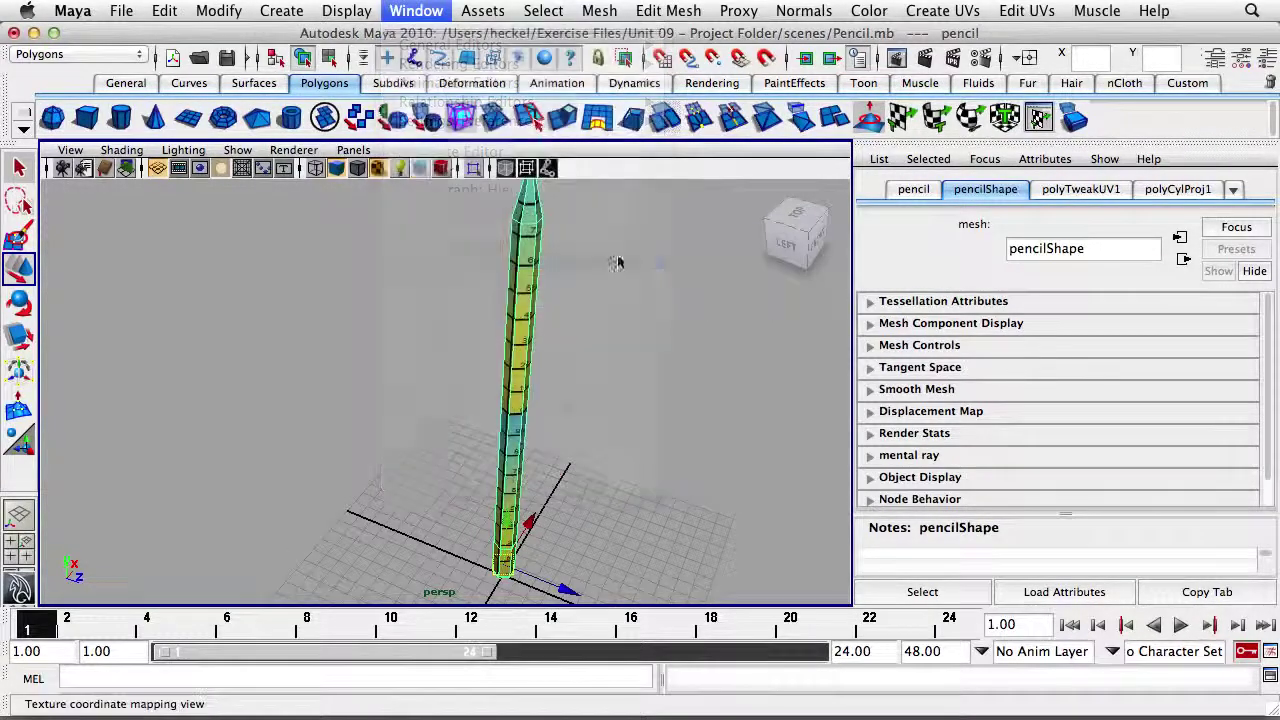
left_click_drag(163, 52, 209, 62)
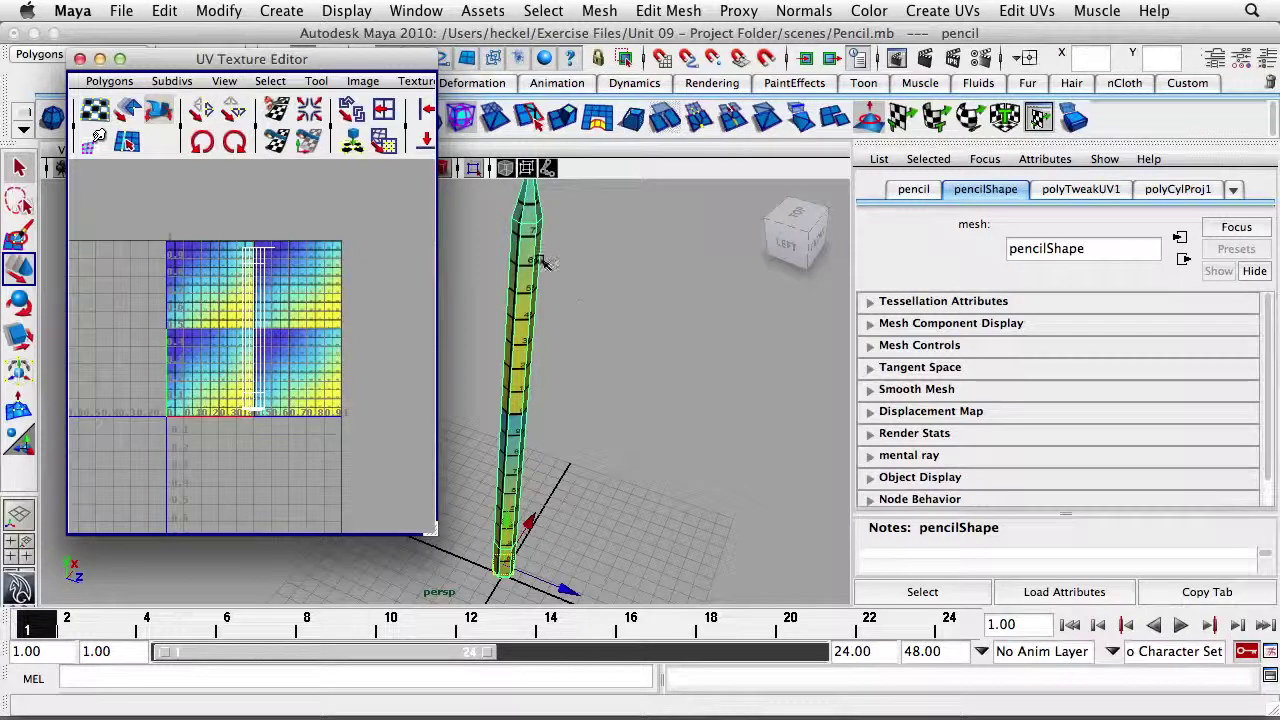
left_click(106, 81)
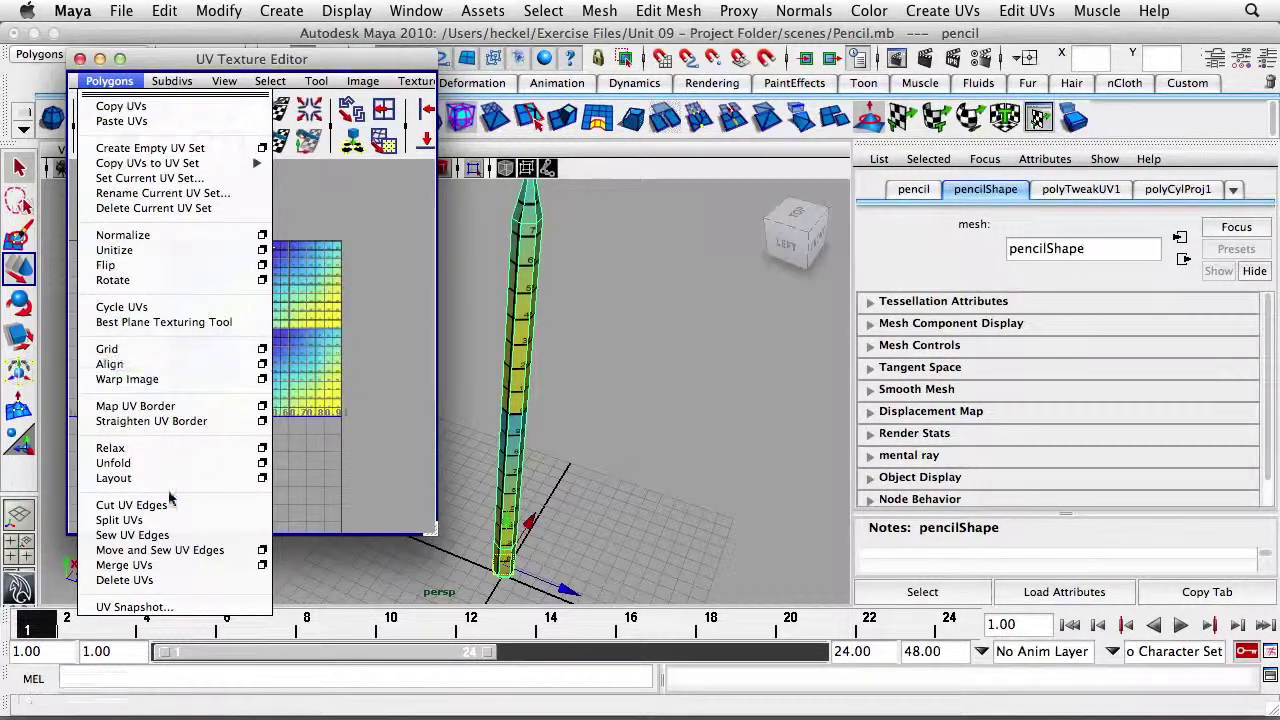
left_click(134, 607)
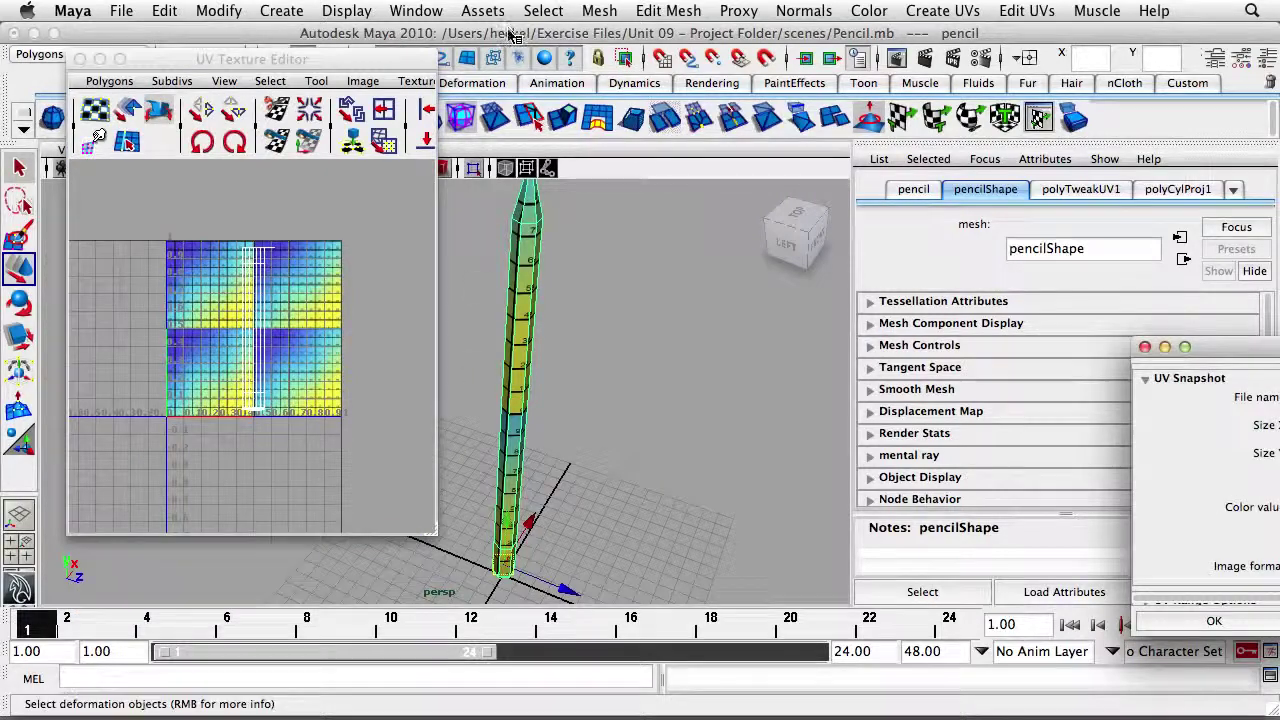
left_click_drag(1245, 349, 389, 133)
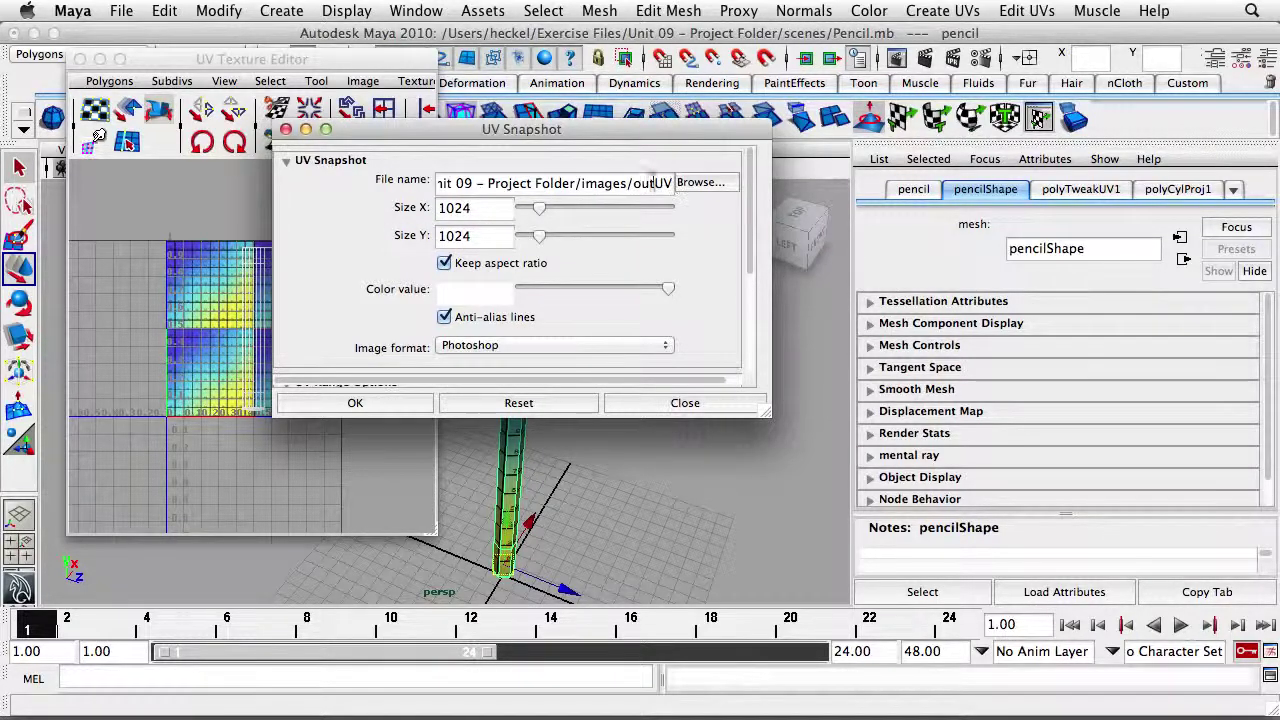
- Name the UV snapshot Pencil_outUV in the project's images folder and save it in Photoshop format
left_click(635, 184)
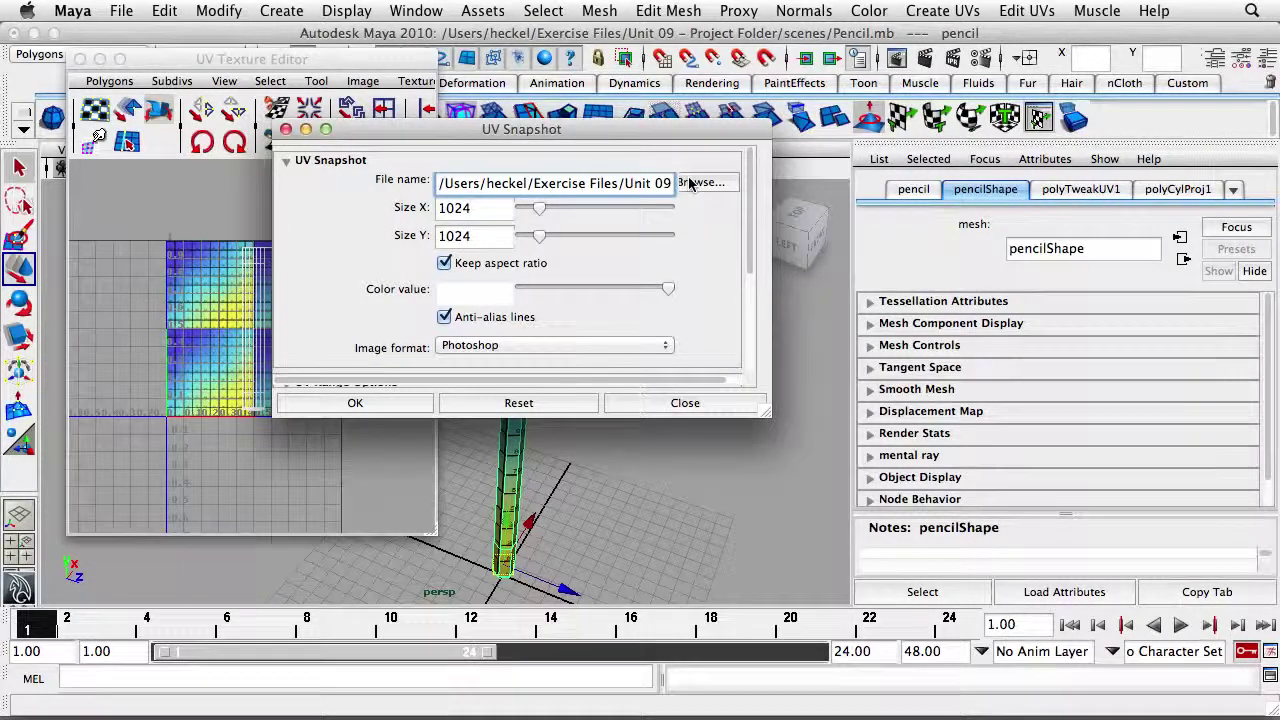
key("Right")
key("Right")
key("Right")
key("Right")
key("Right")
key("Right")
key("Right")
key("Right")
key("Right")
key("Right")
key("Right")
key("Right")
key("Right")
key("Right")
key("Right")
key("Right")
key("Right")
key("Right")
key("Right")
key("Right")
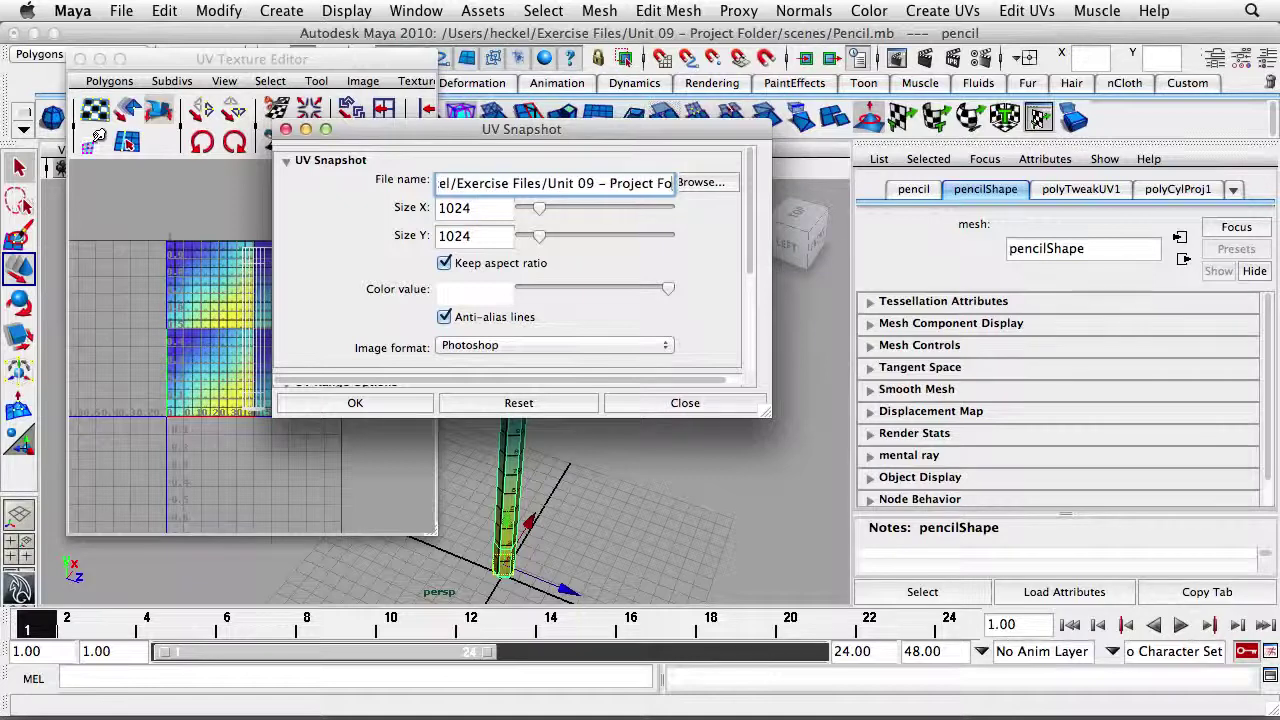
key("Right")
key("Right")
key("Right")
key("Right")
key("Right")
key("Right")
key("Right")
key("Right")
key("Right")
key("Right")
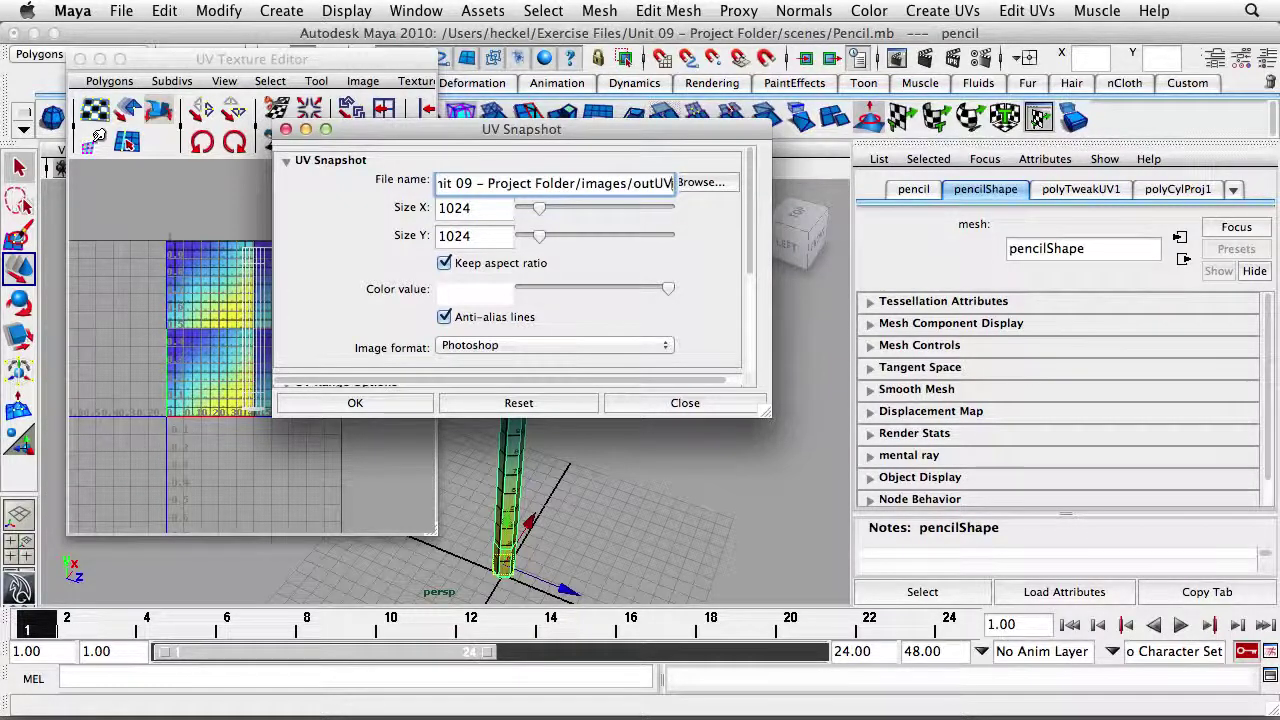
key("BackSpace")
key("BackSpace")
key("BackSpace")
key("BackSpace")
key("BackSpace")
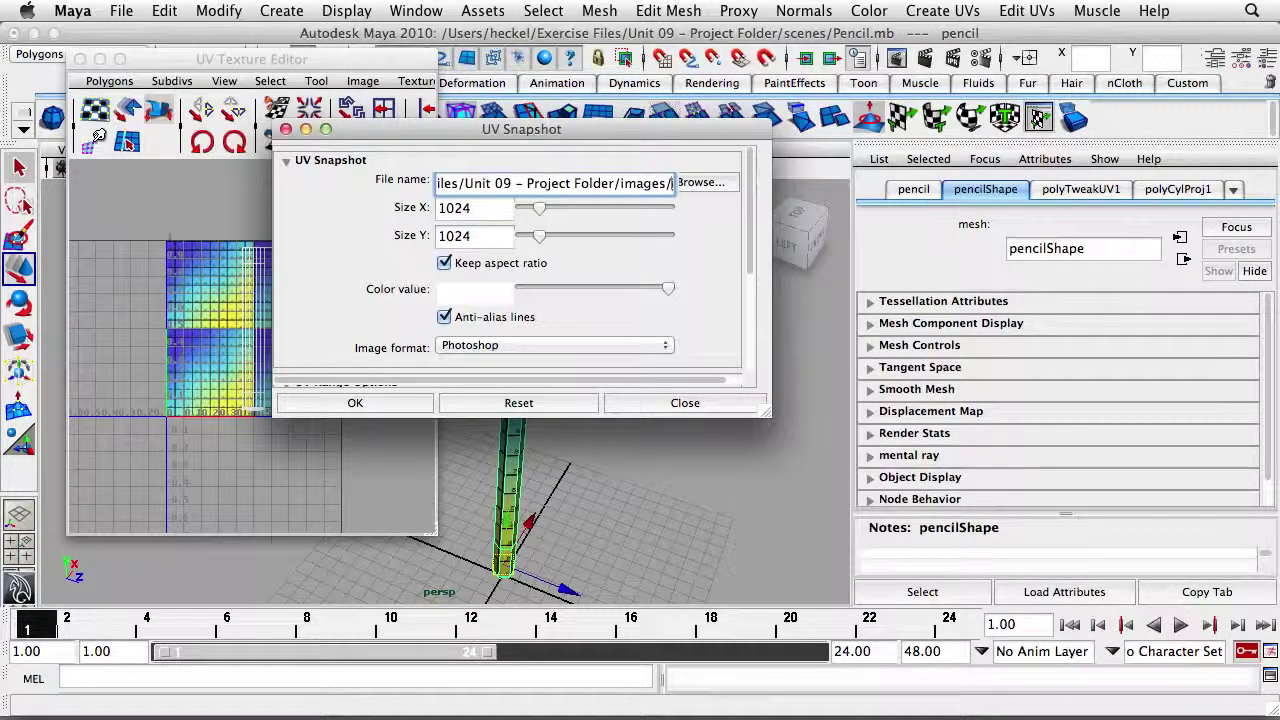
type("Pen")
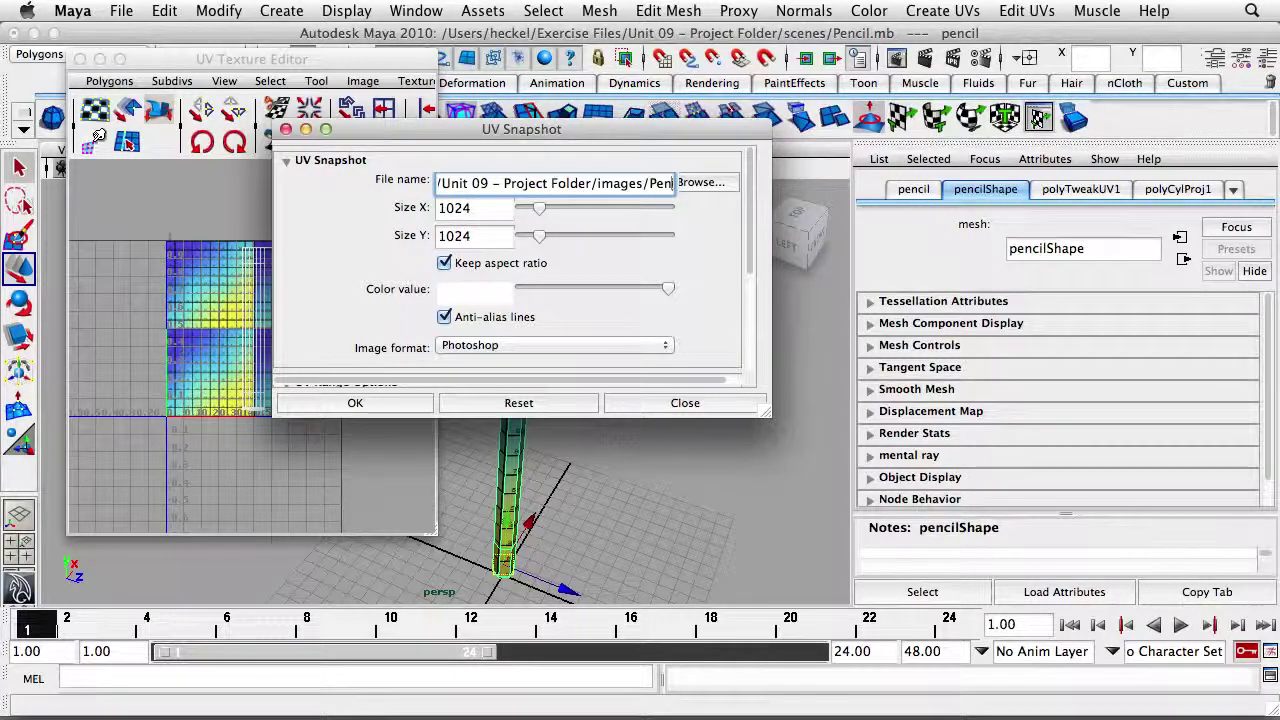
type("cil")
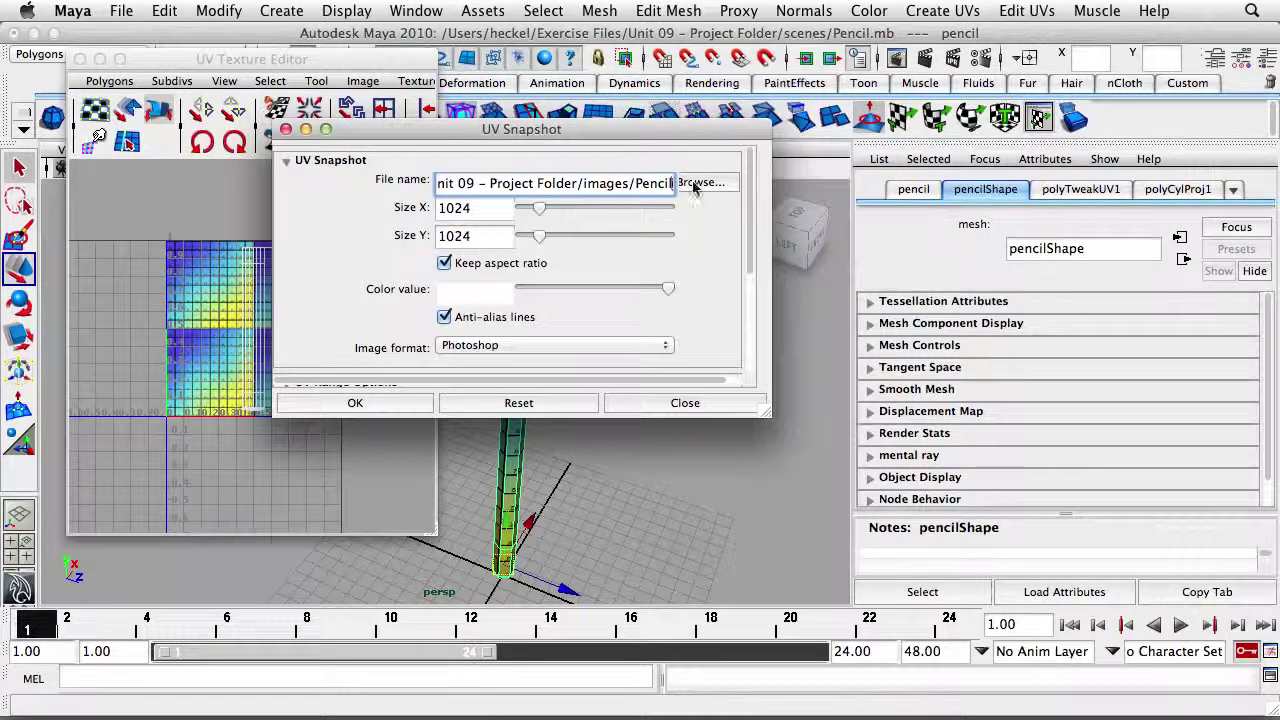
type("_")
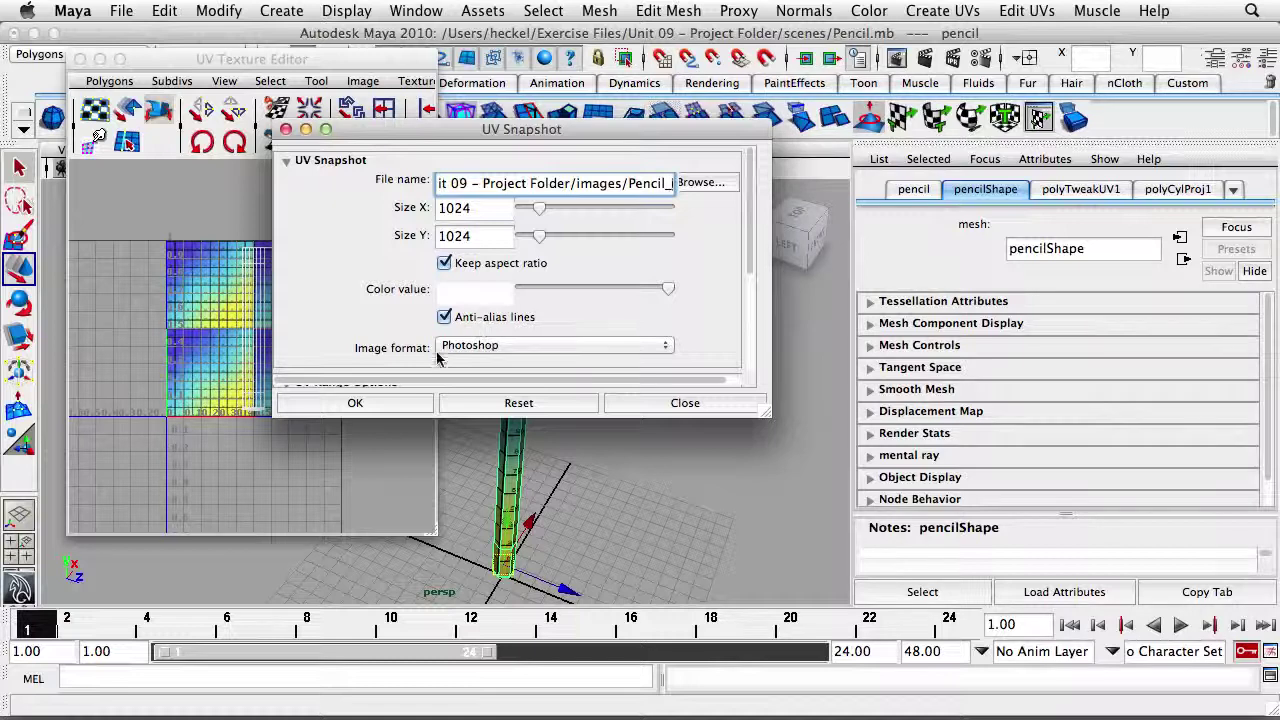
left_click(382, 405)
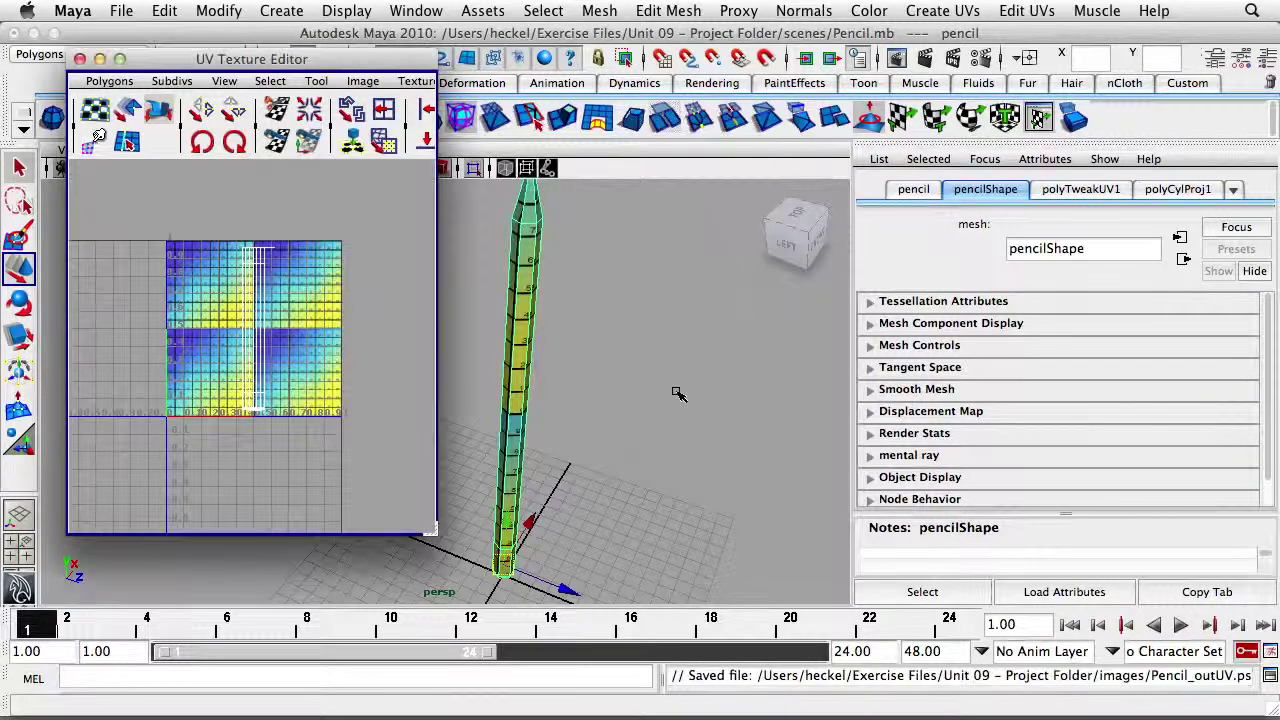
- Hide Maya and switch to Adobe Photoshop CS3
left_click(72, 10)
mouse_move(112, 84)
left_click(101, 116)
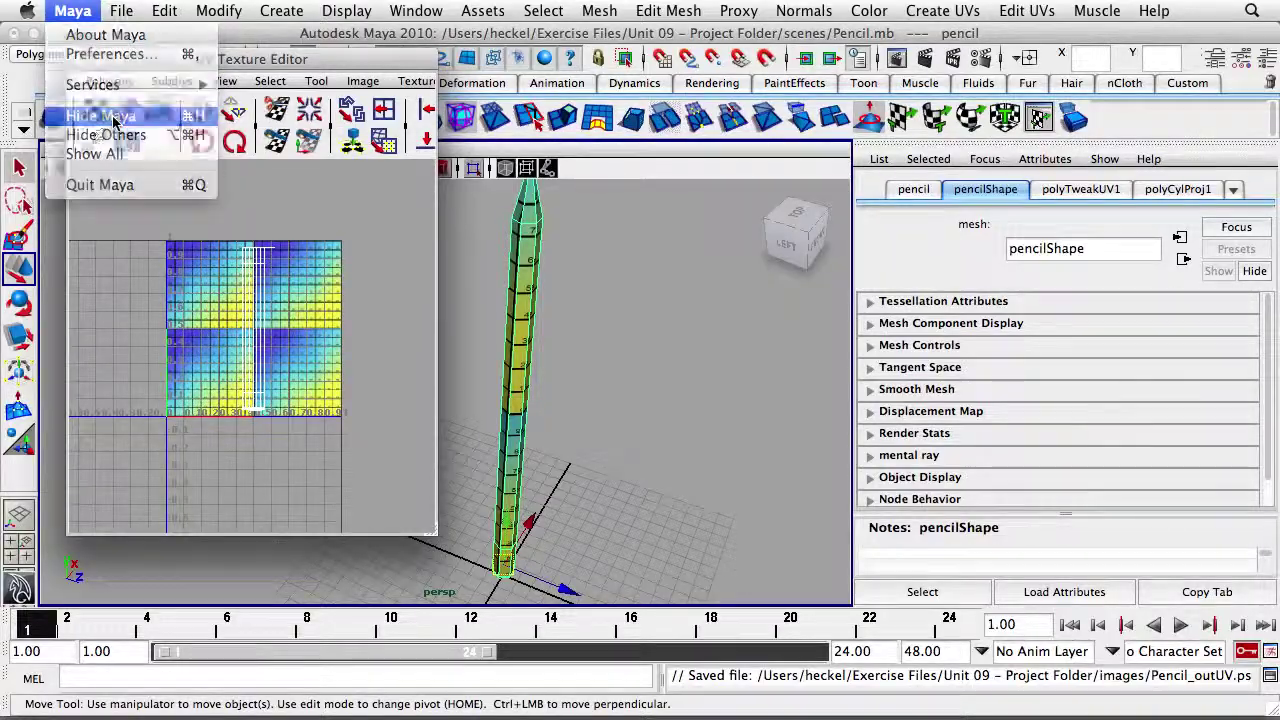
left_click(737, 680)
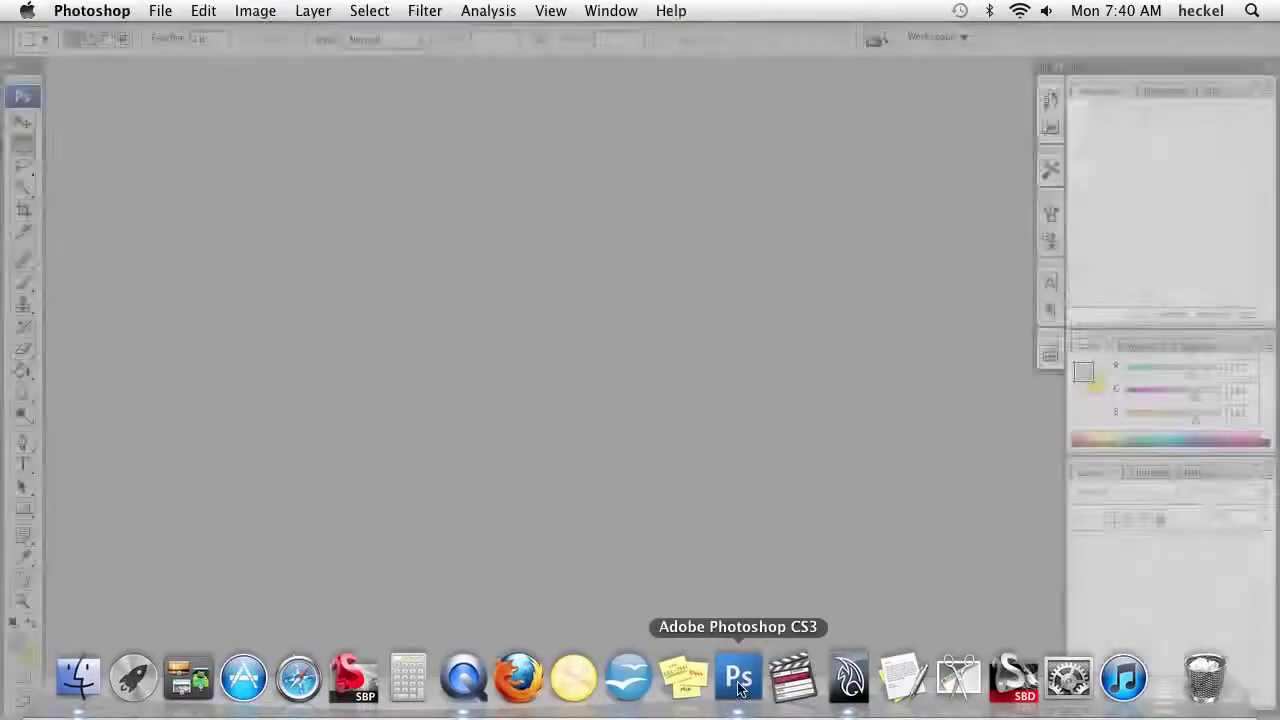
- Open Pencil_outUV.ps from the images folder of Unit 09 - Project Folder and widen its document window
left_click(161, 11)
left_click(176, 54)
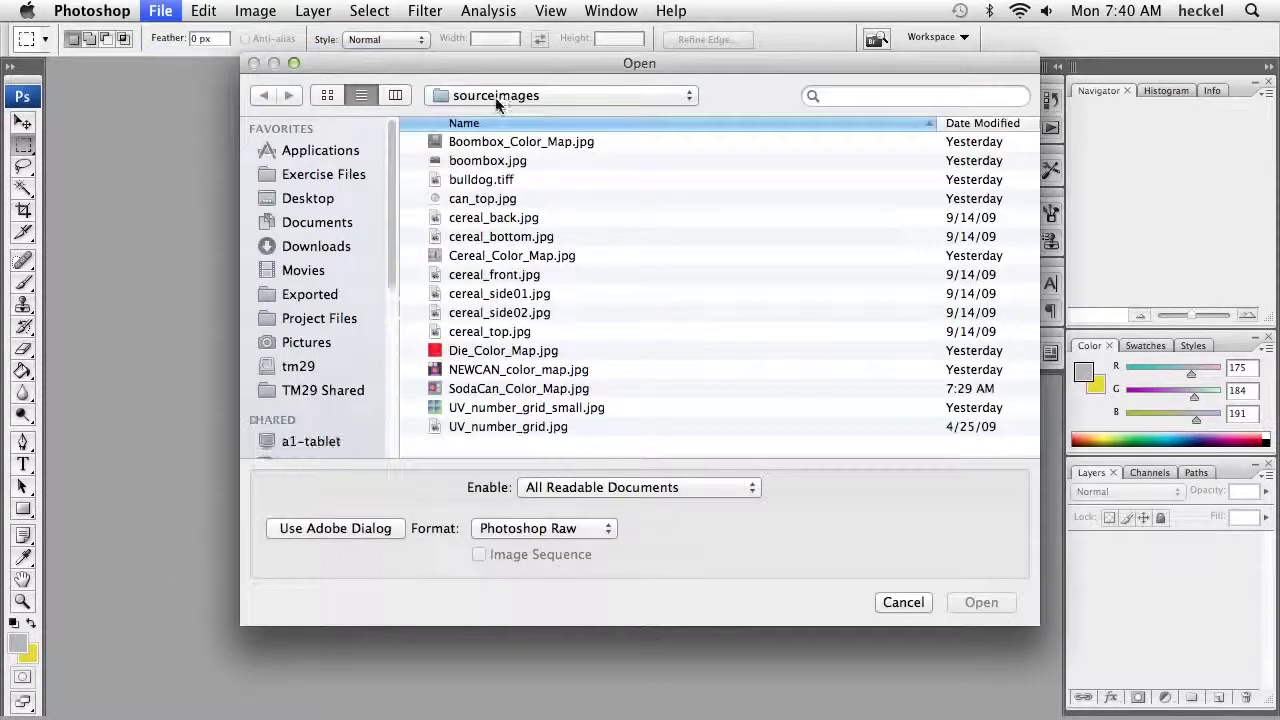
left_click(519, 99)
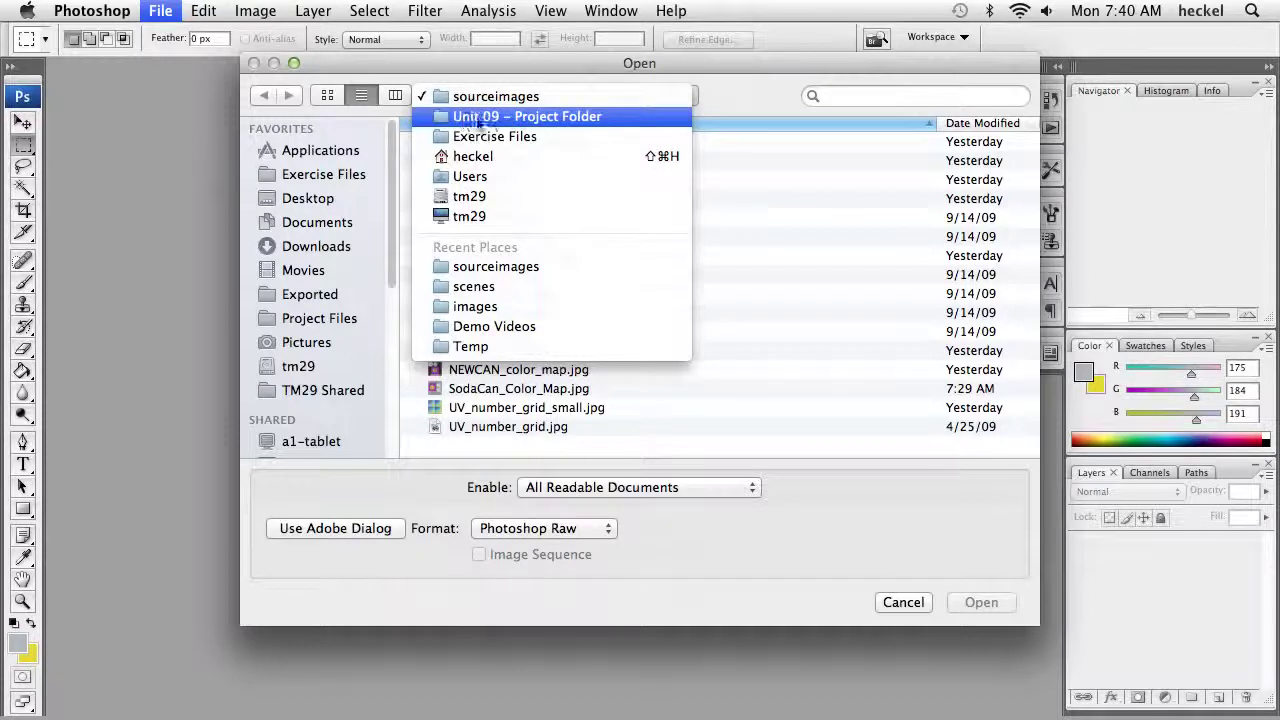
left_click(567, 117)
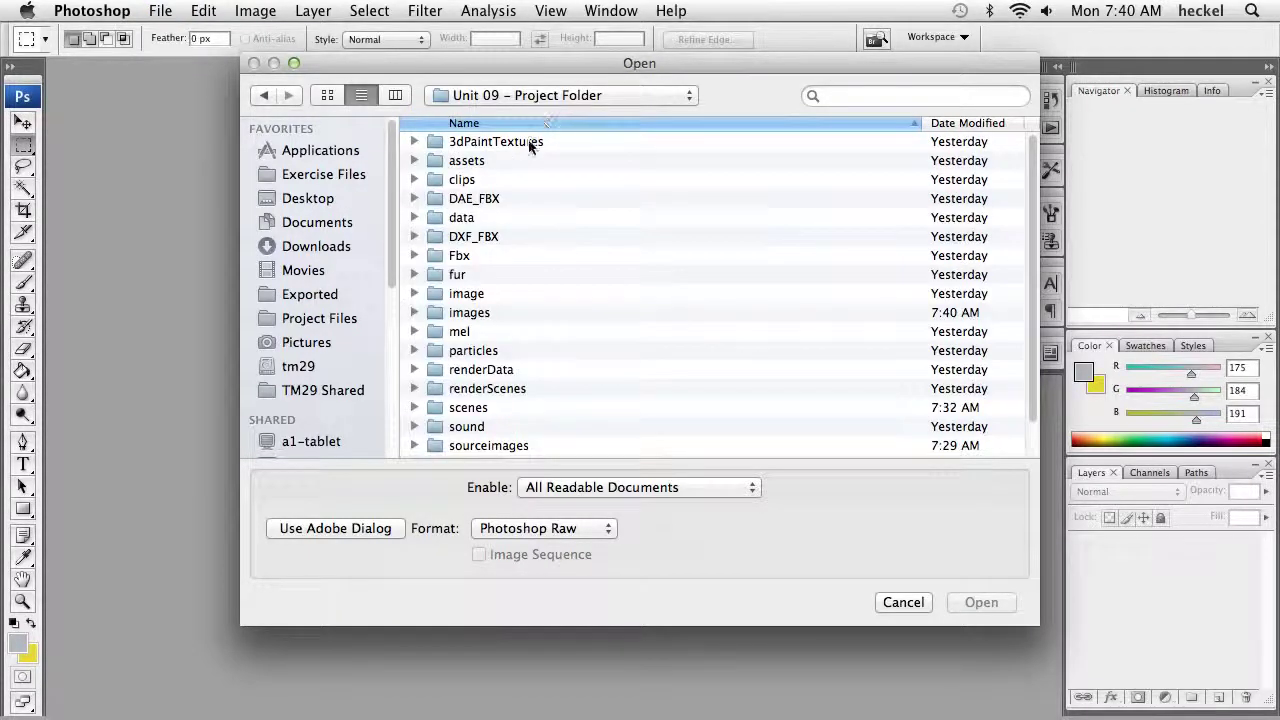
double_click(478, 314)
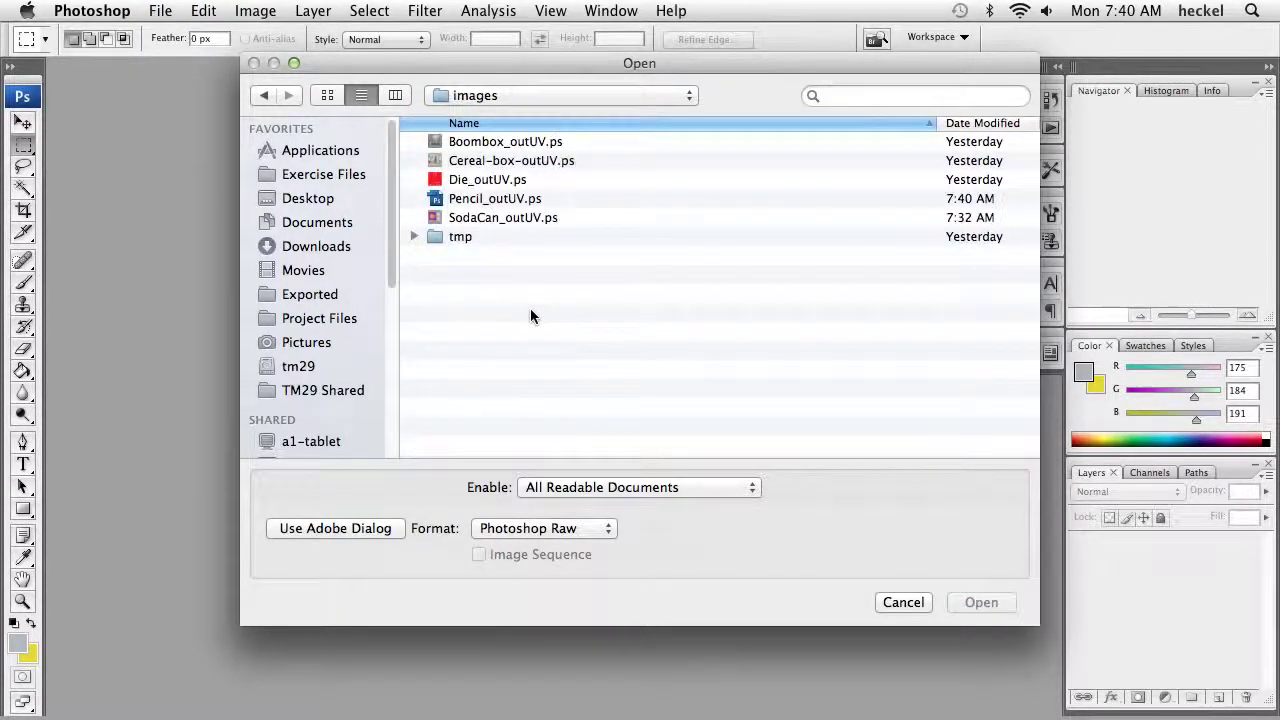
left_click(487, 205)
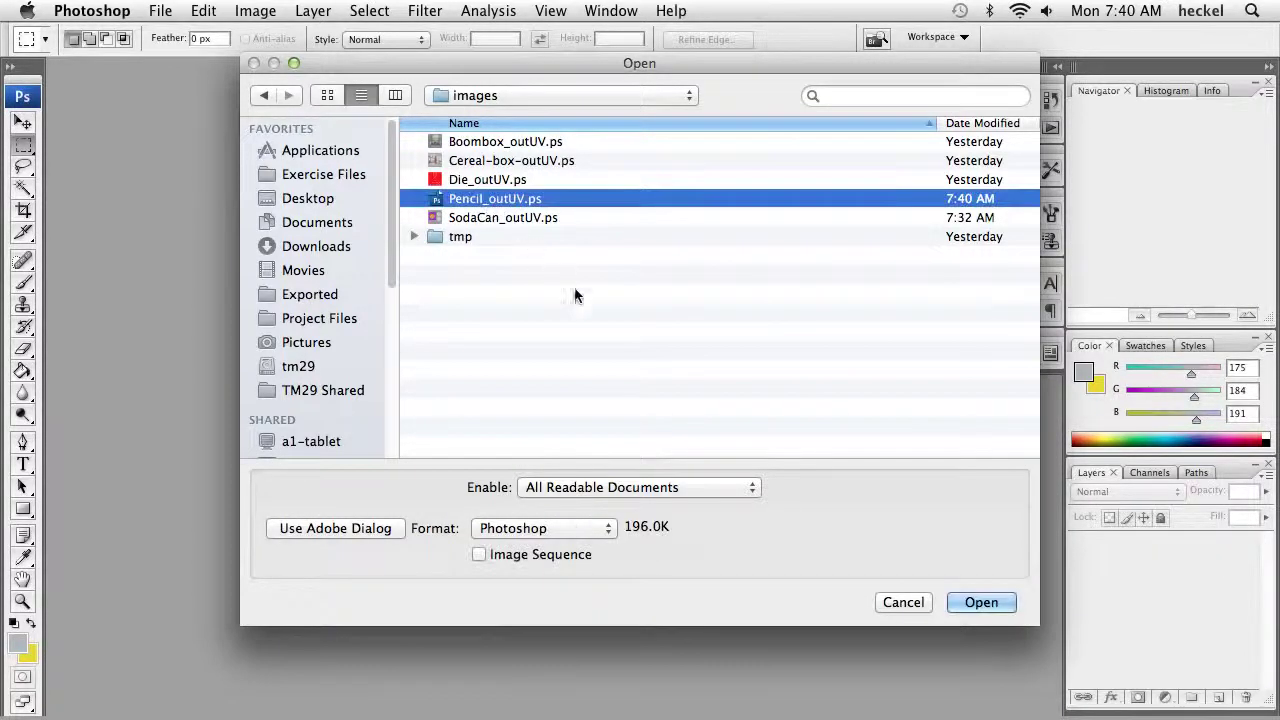
left_click(983, 603)
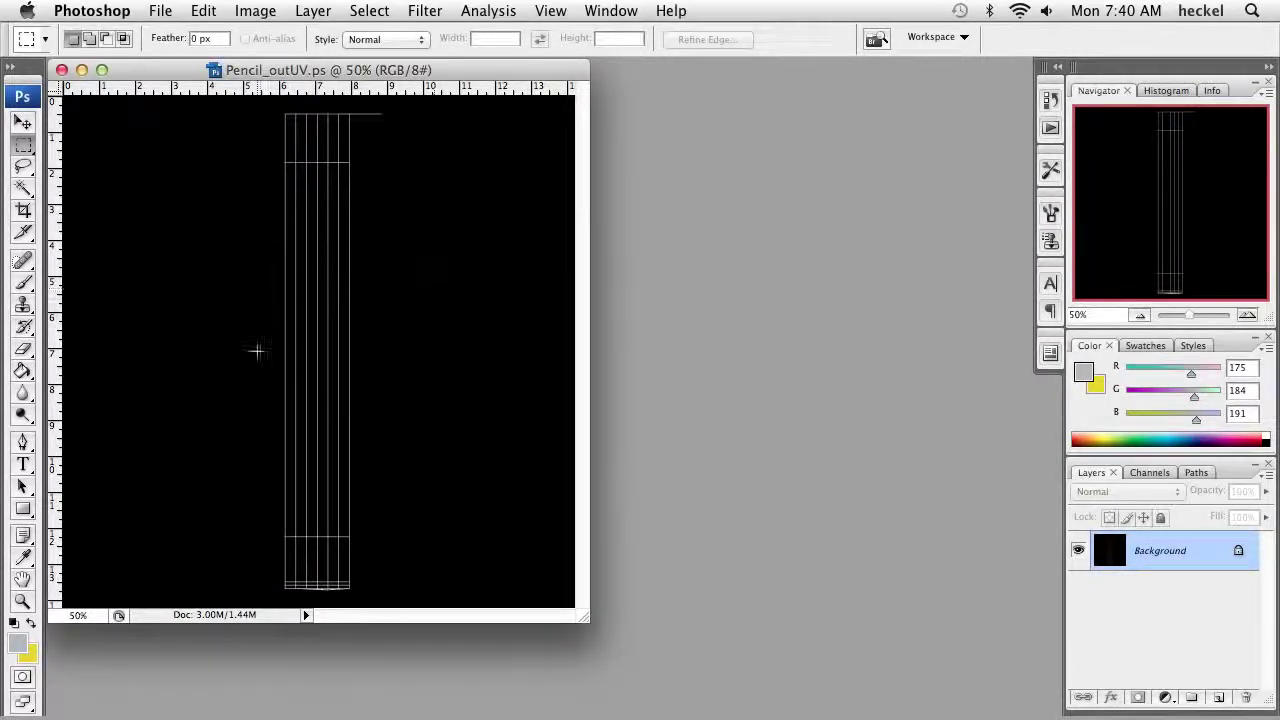
left_click_drag(584, 622, 706, 624)
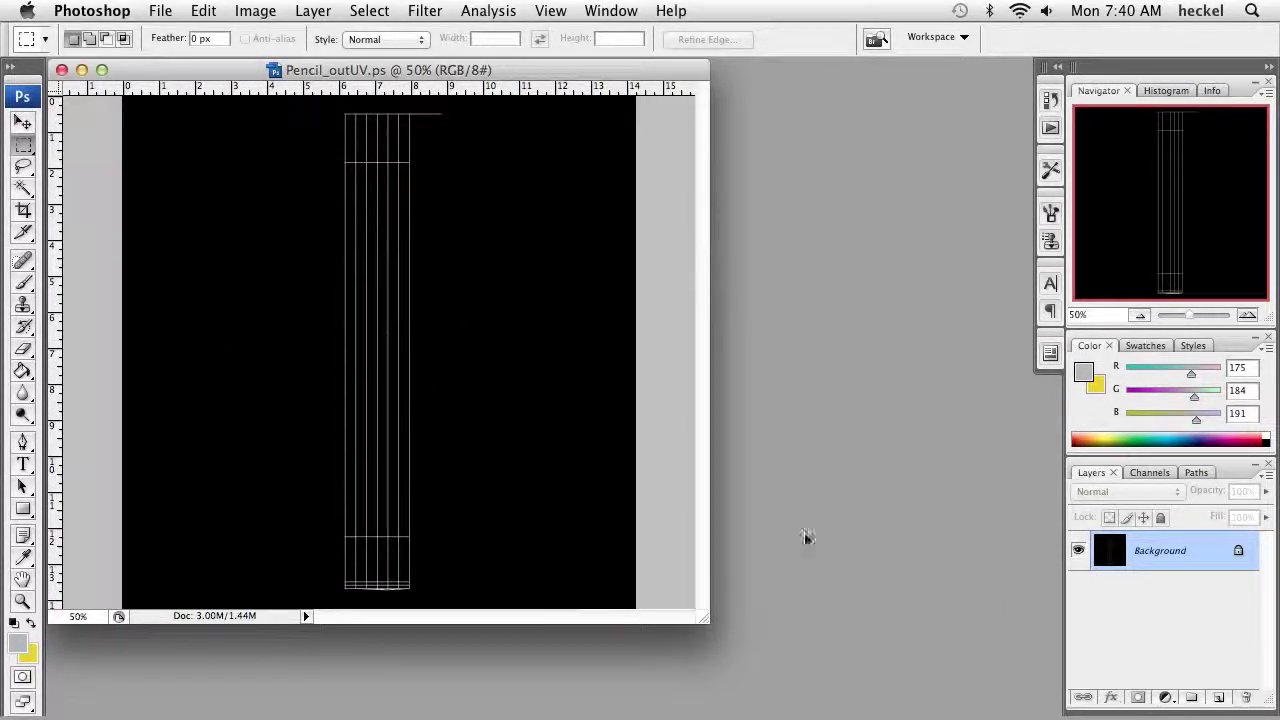
- Convert the Background into a regular layer named UVs
double_click(1156, 560)
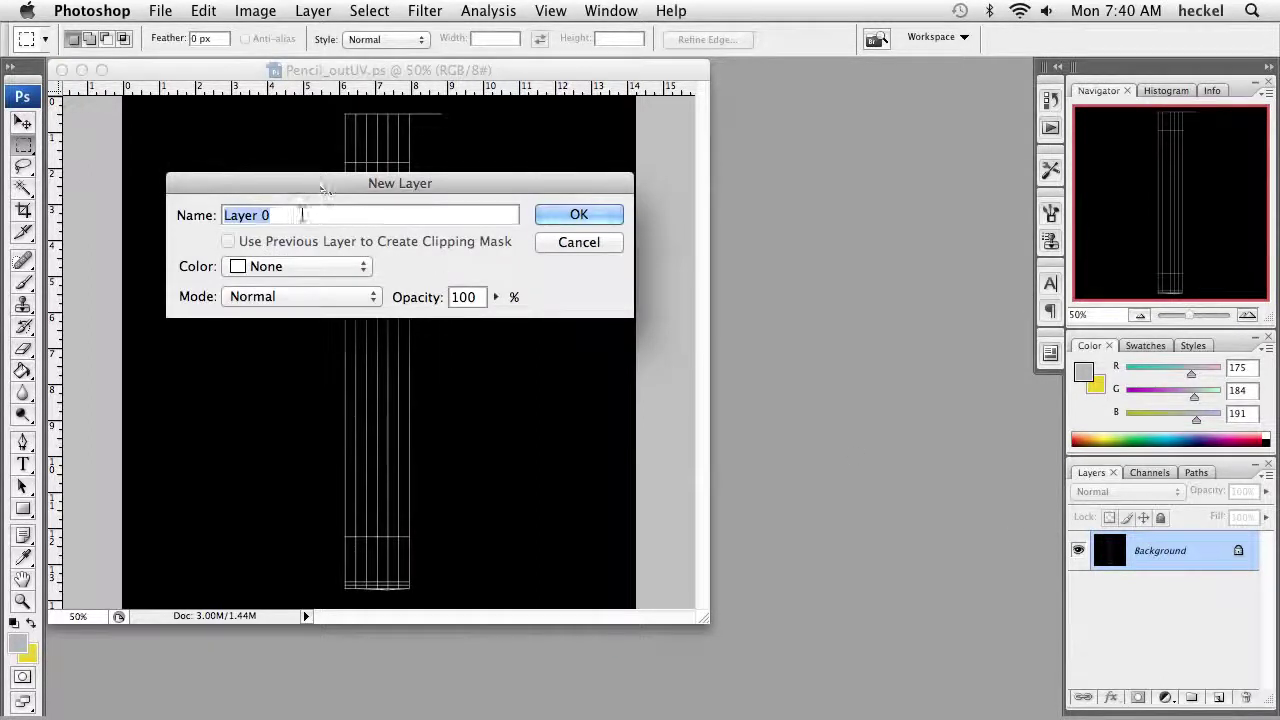
type("UVS")
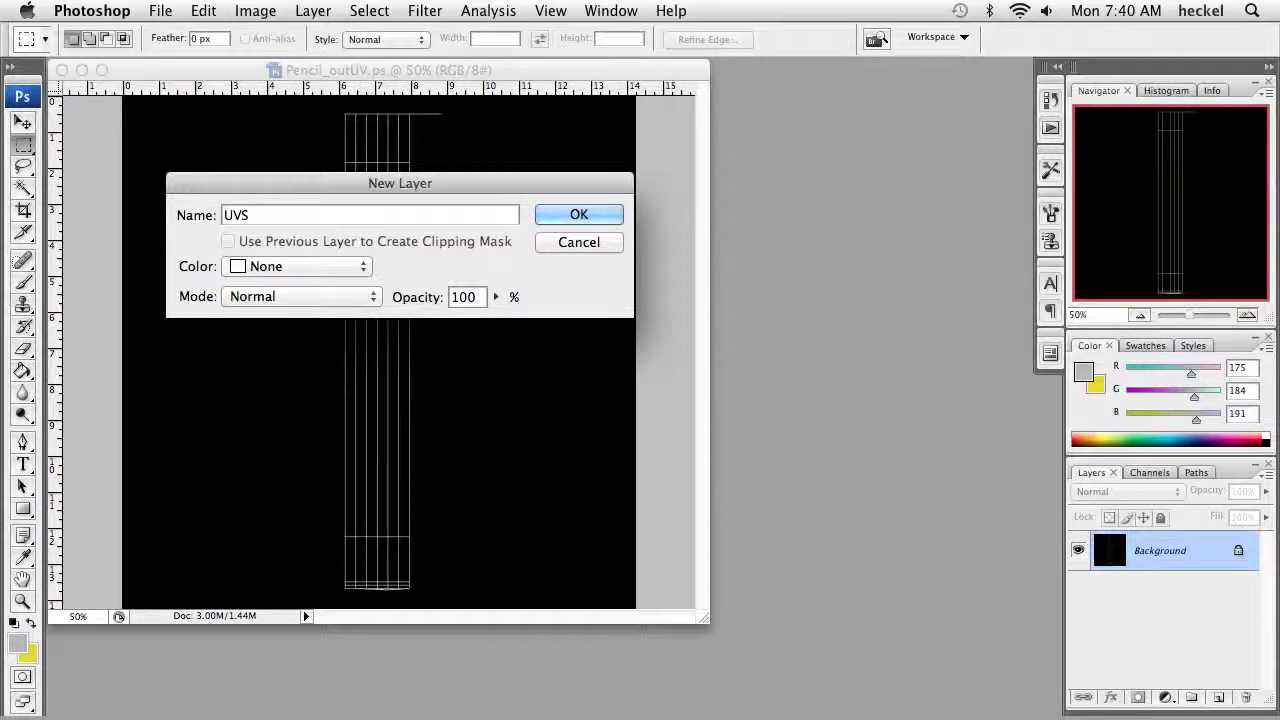
key("BackSpace")
type("s")
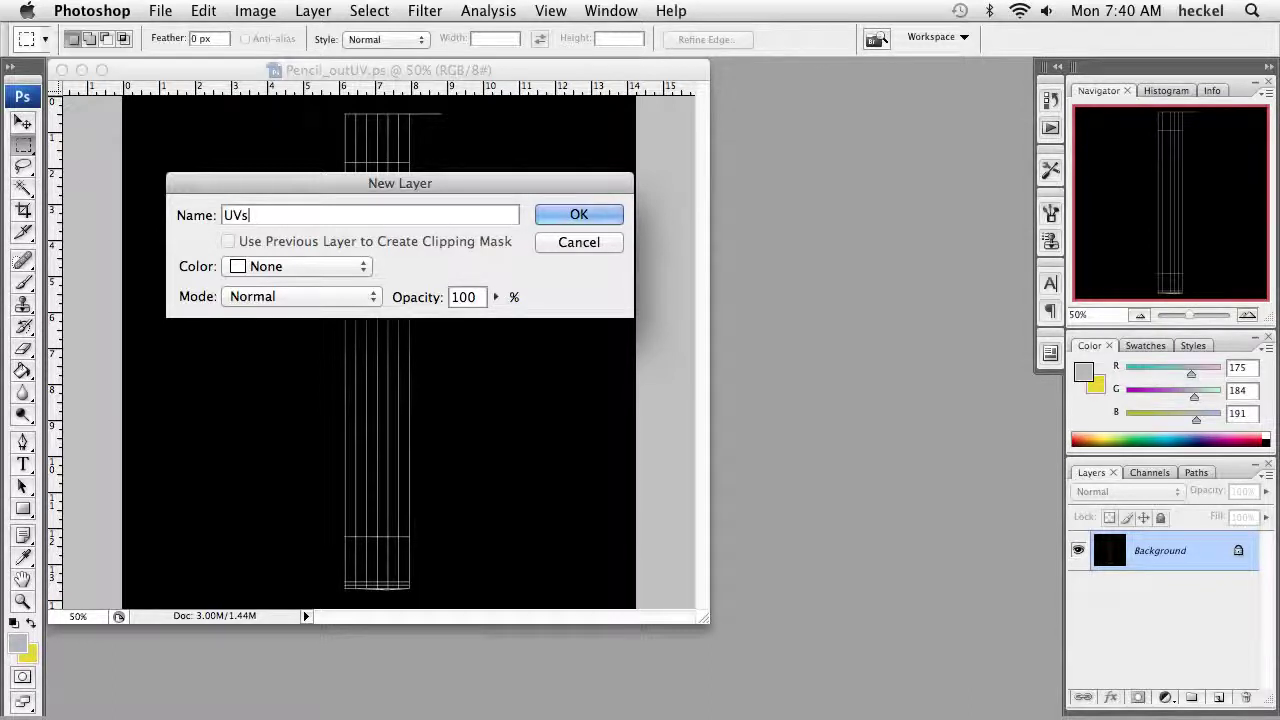
key("Return")
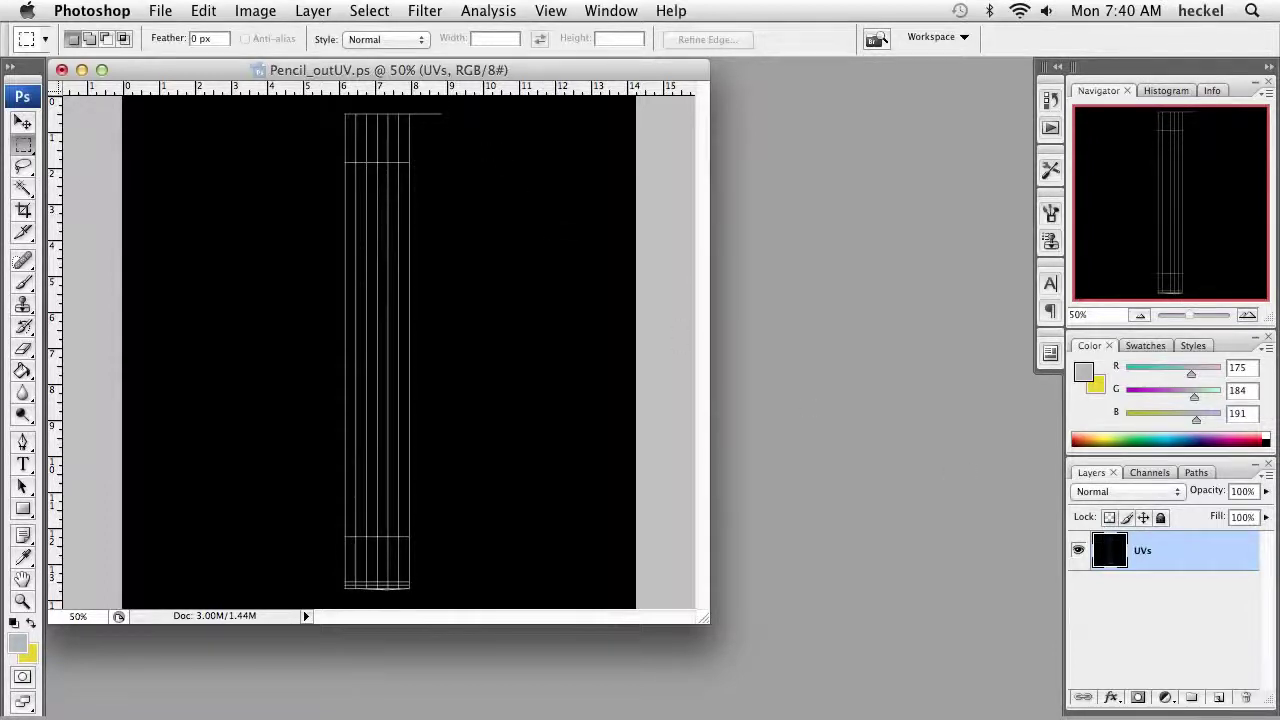
- Invert the UVs layer so its wireframe is dark on white, and set its blend mode to Multiply
left_click(257, 11)
mouse_move(320, 66)
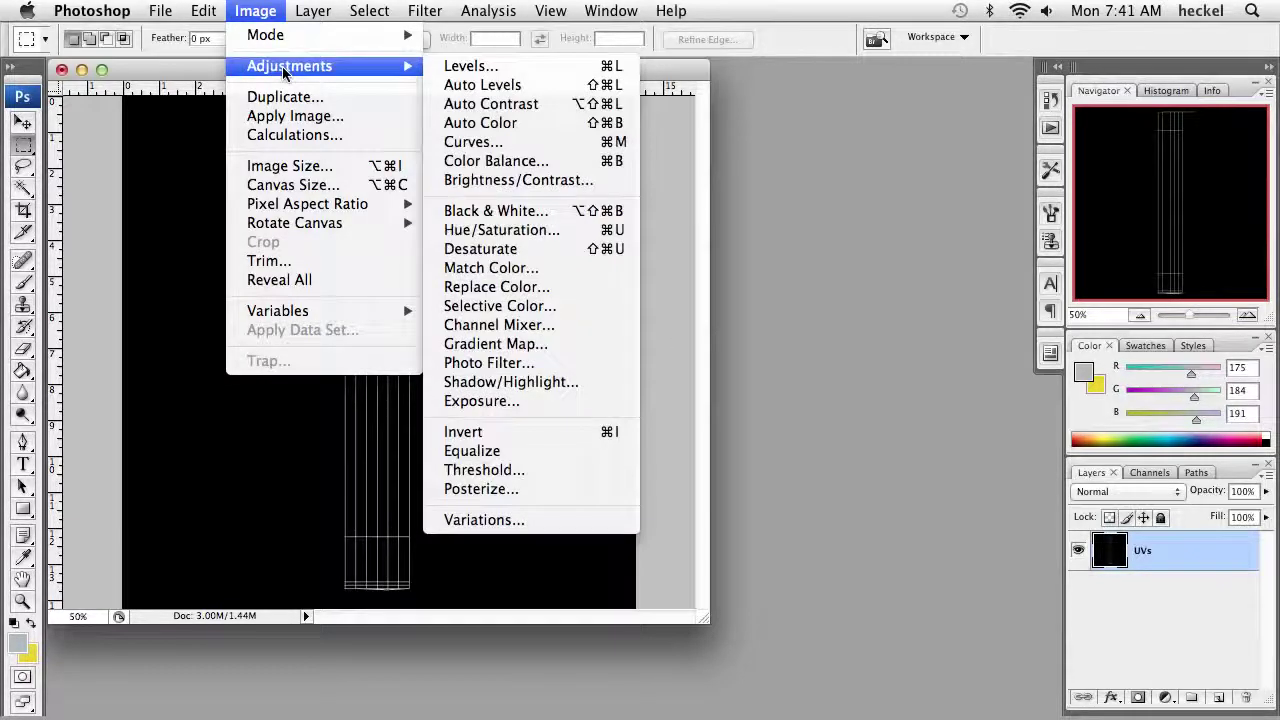
left_click(526, 432)
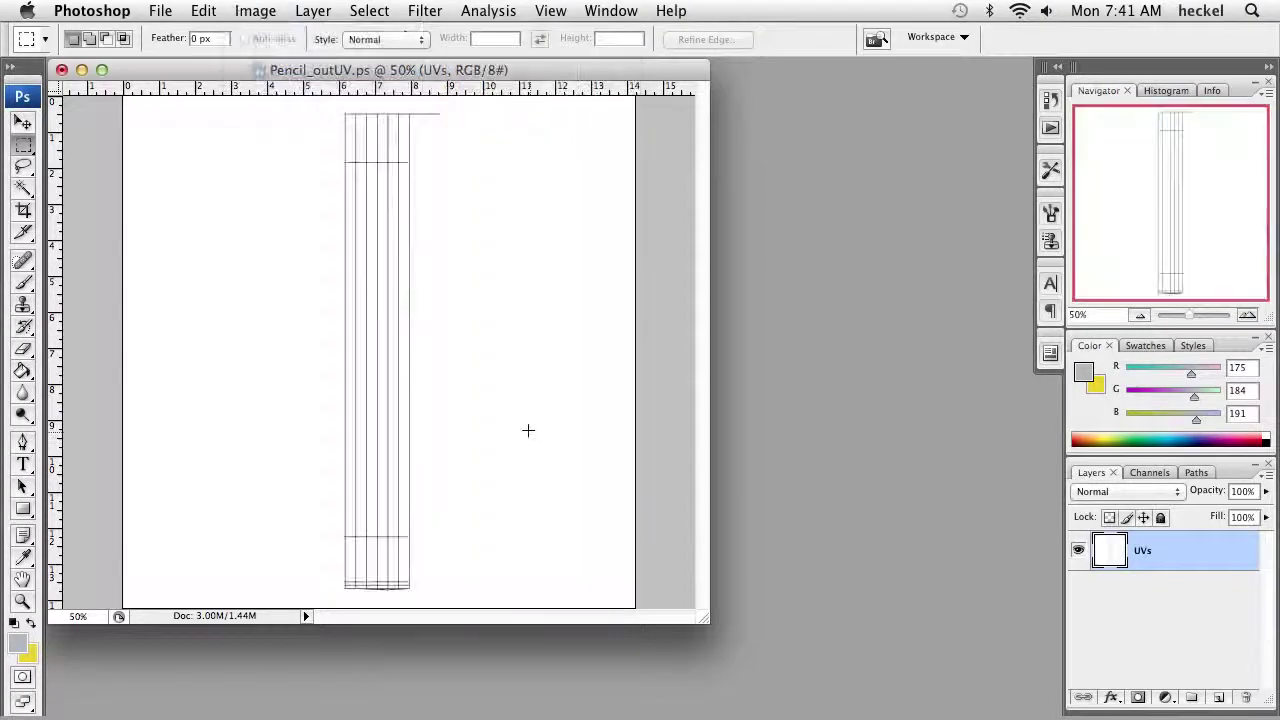
left_click(1123, 491)
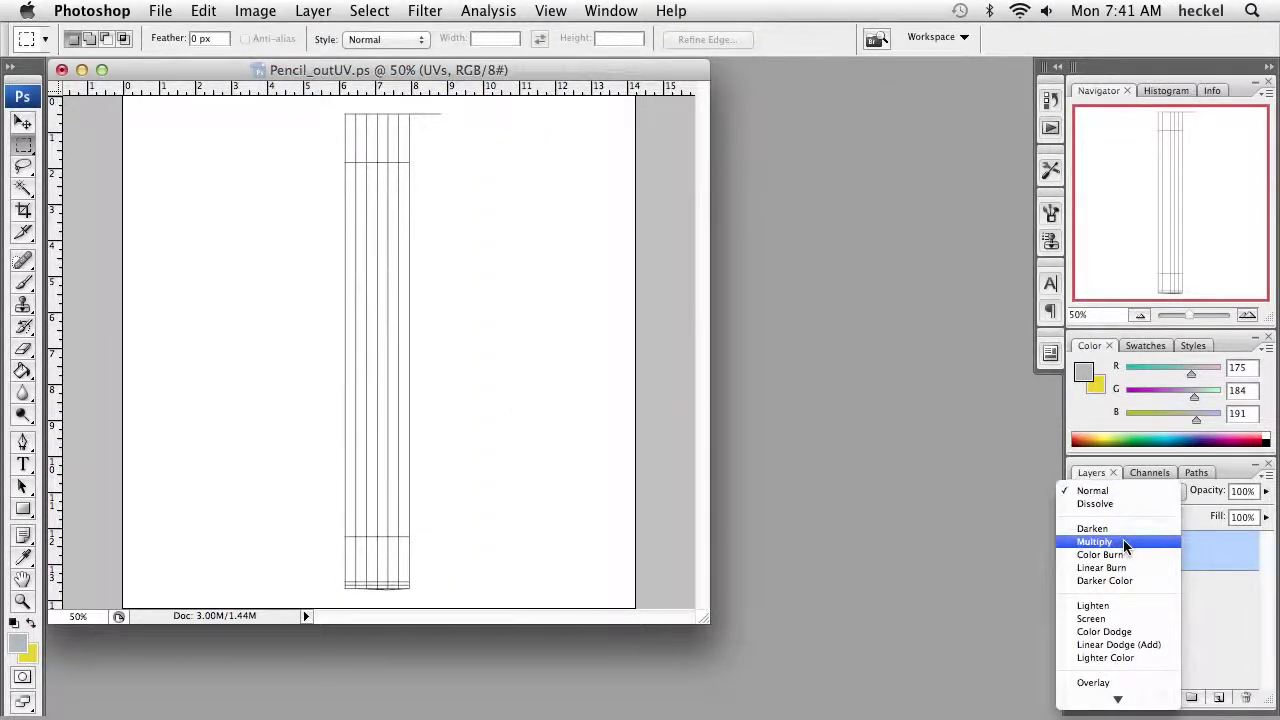
left_click(1123, 539)
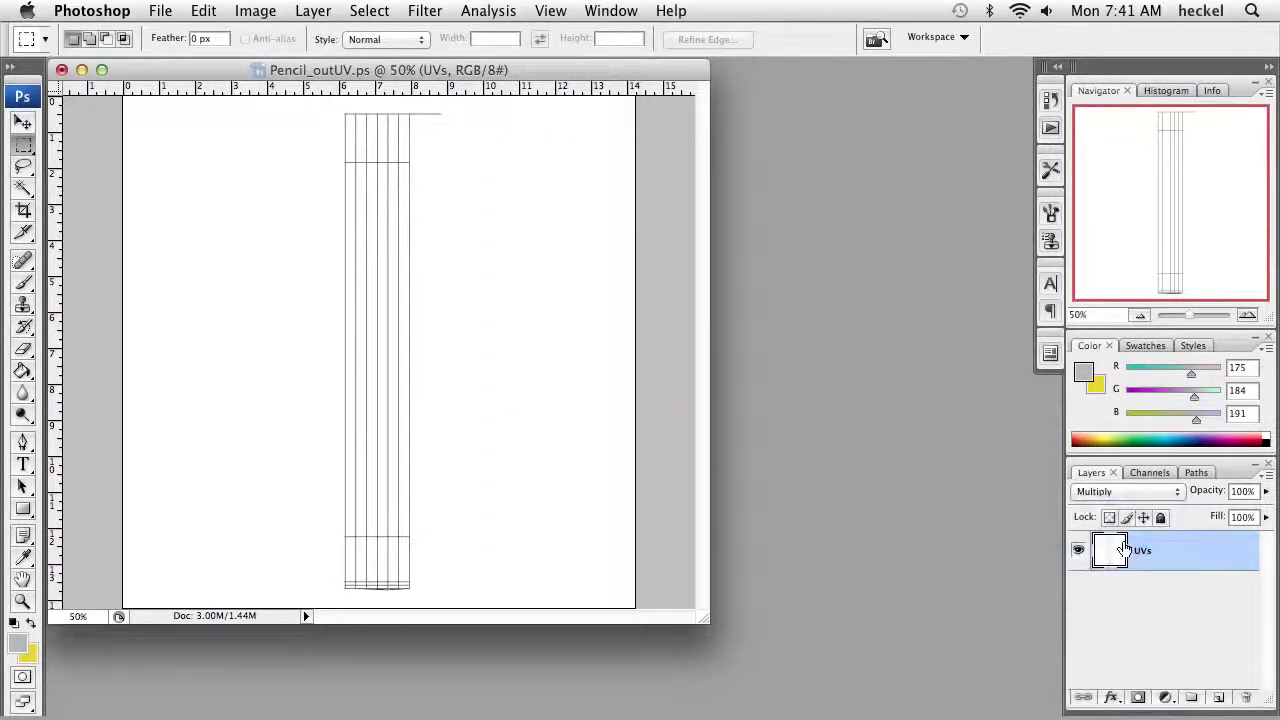
- Create a layer named BG beneath the UVs layer and fill it with the blue-grey foreground color (RGB 175, 184, 191)
left_click(1220, 698)
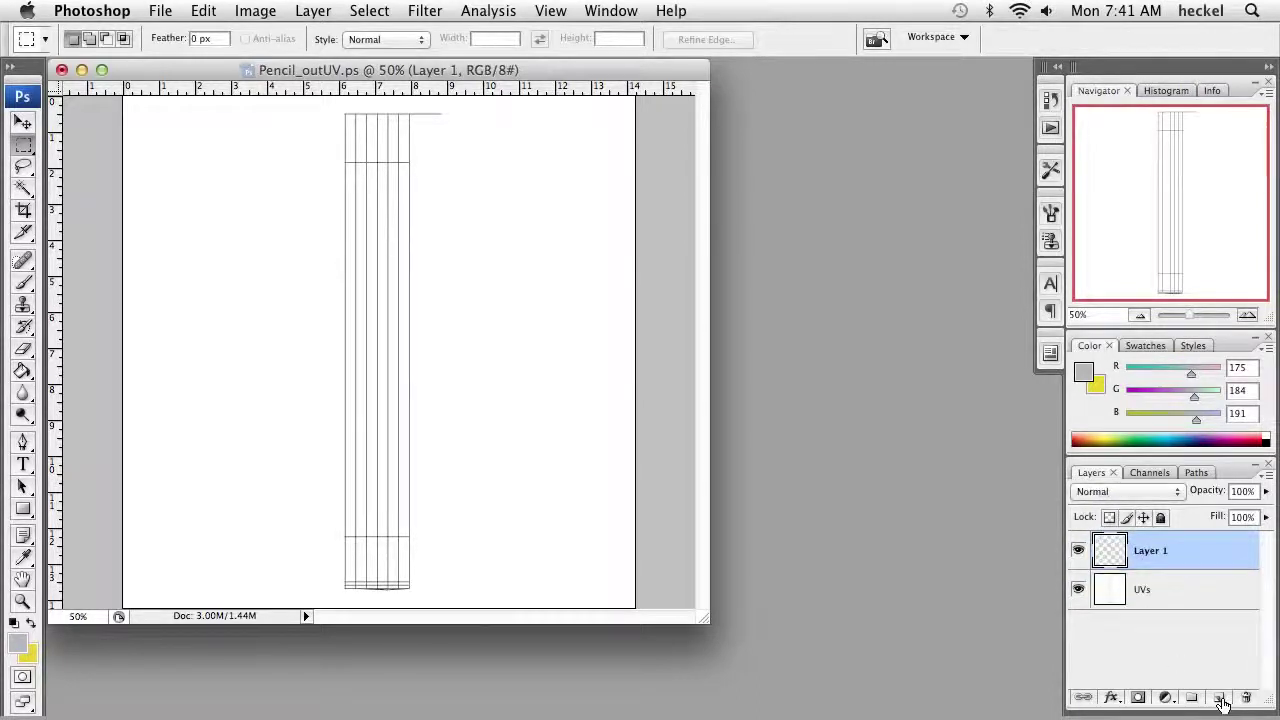
left_click_drag(1166, 607, 1166, 609)
double_click(1152, 590)
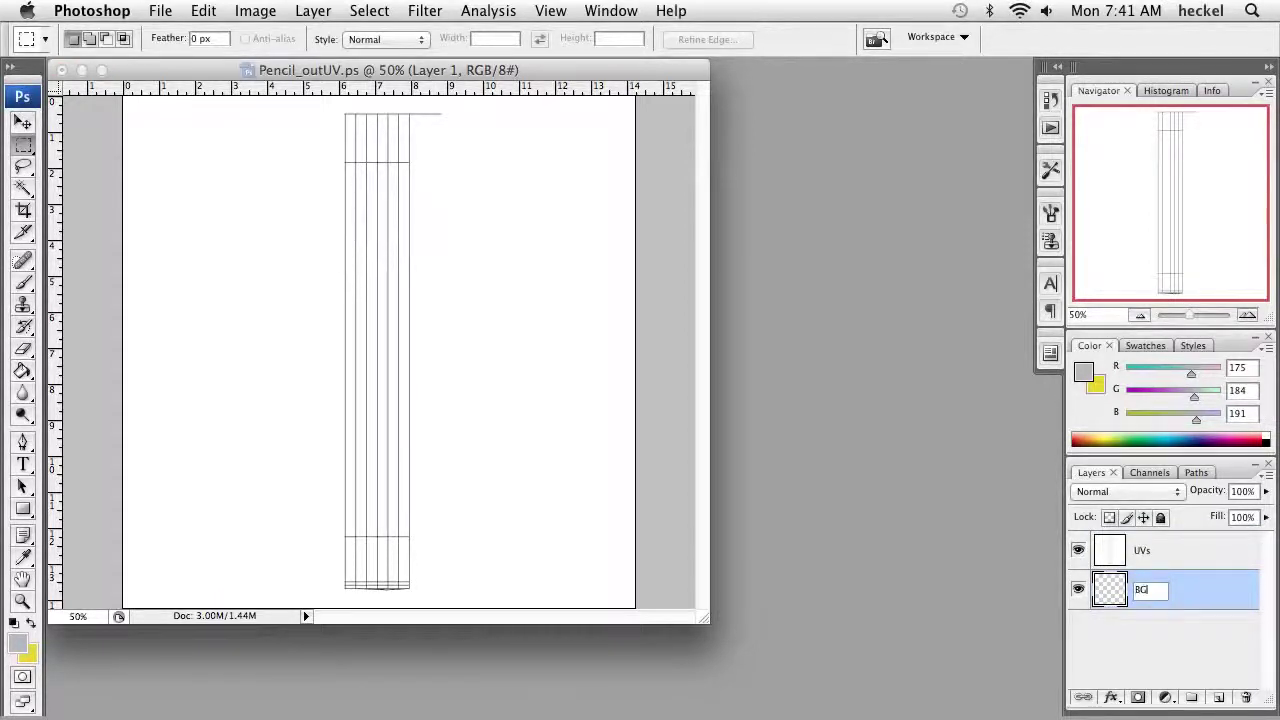
key("Return")
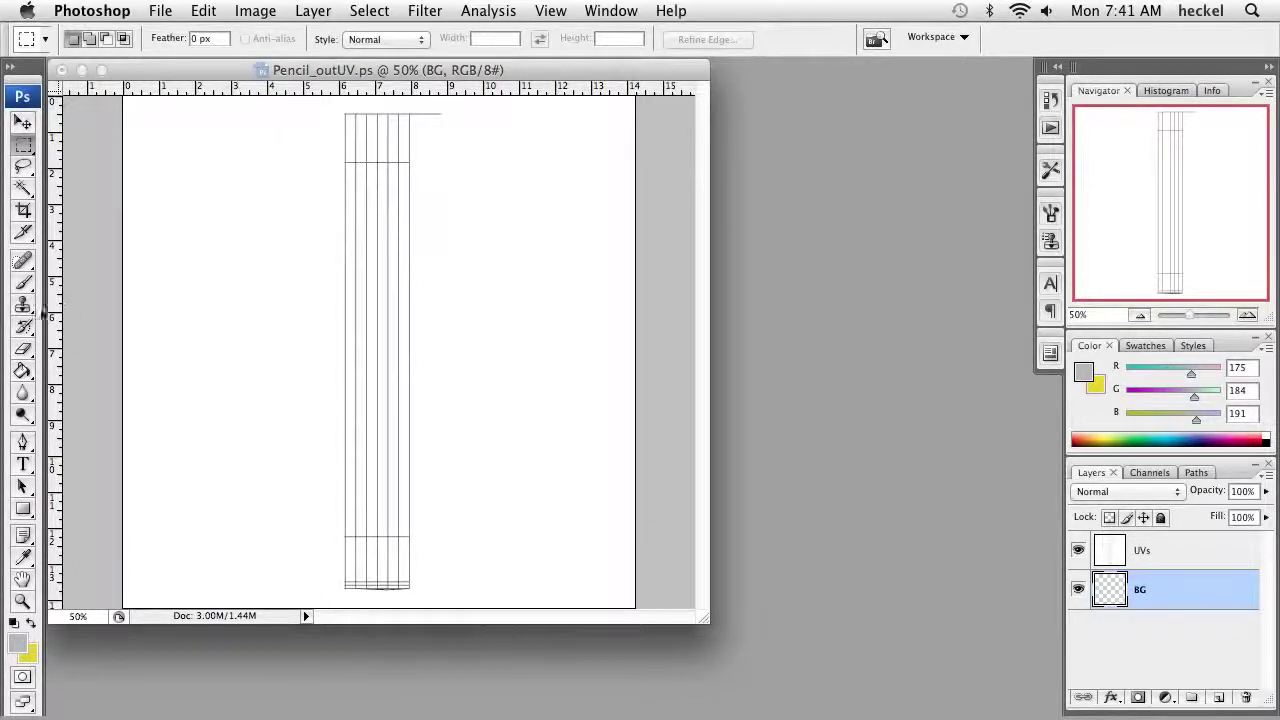
left_click(23, 372)
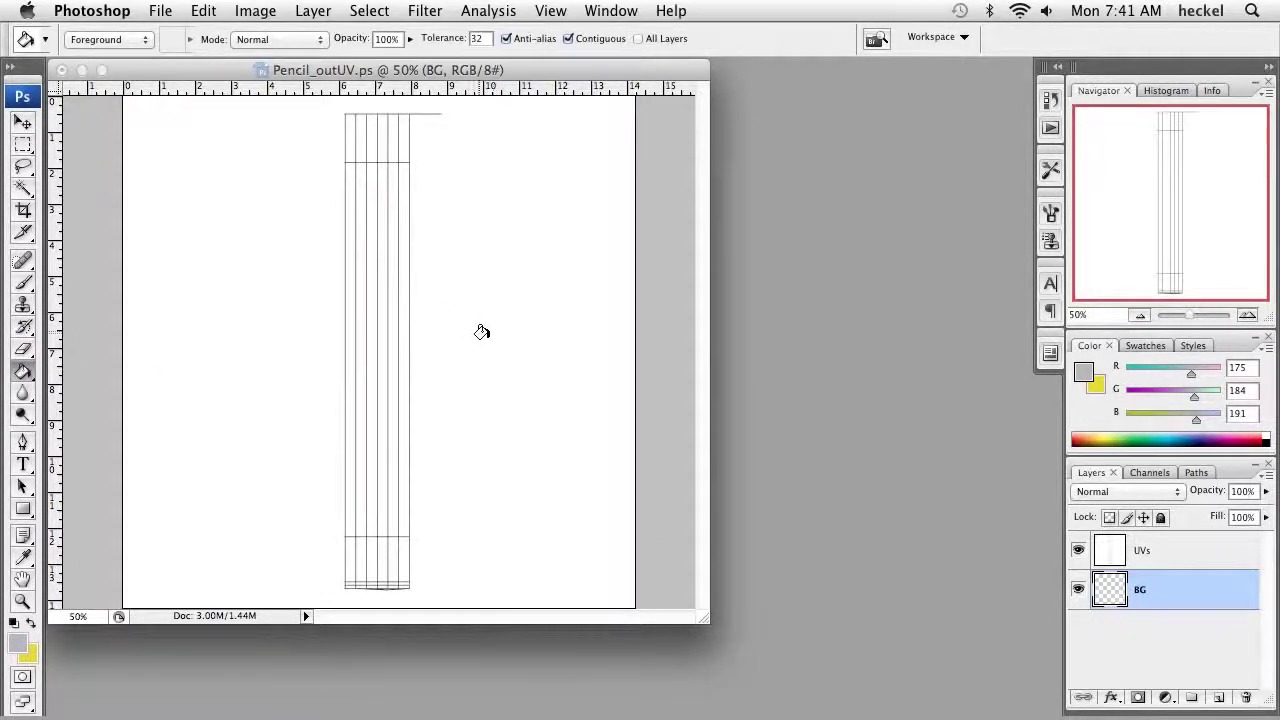
left_click(503, 287)
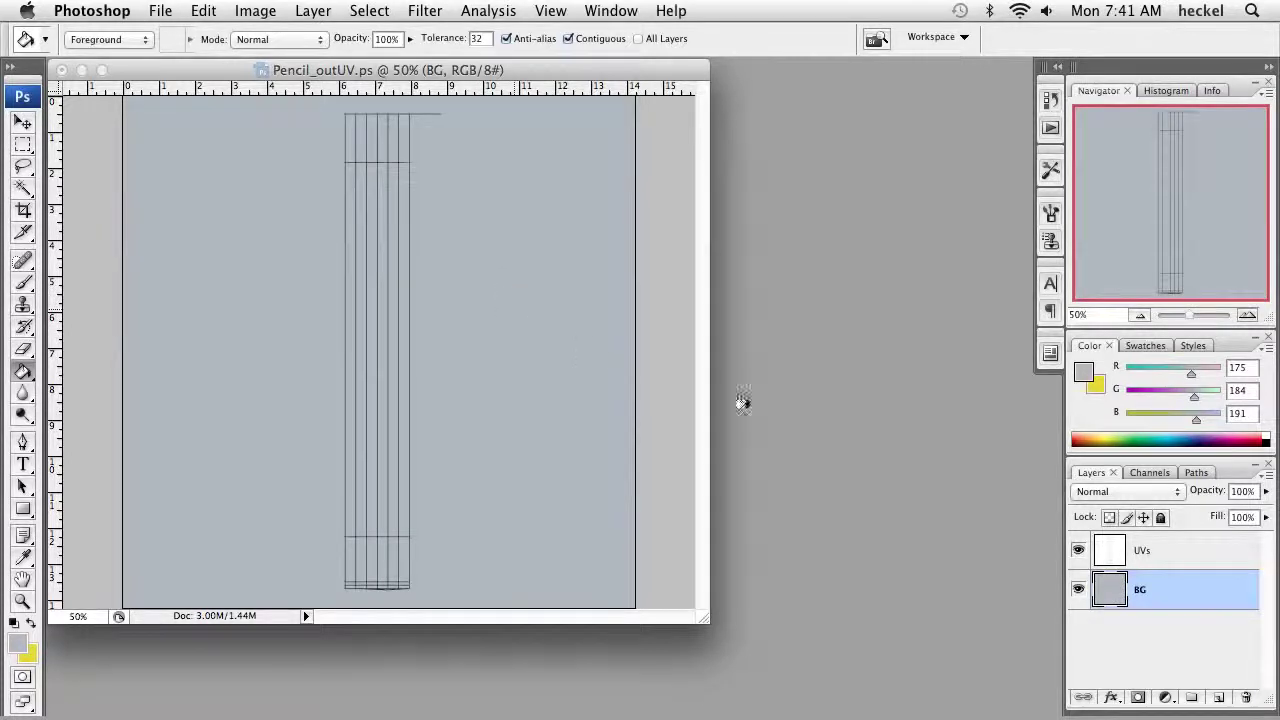
- Add a new layer named color between the BG and UVs layers
left_click(1219, 697)
double_click(1153, 592)
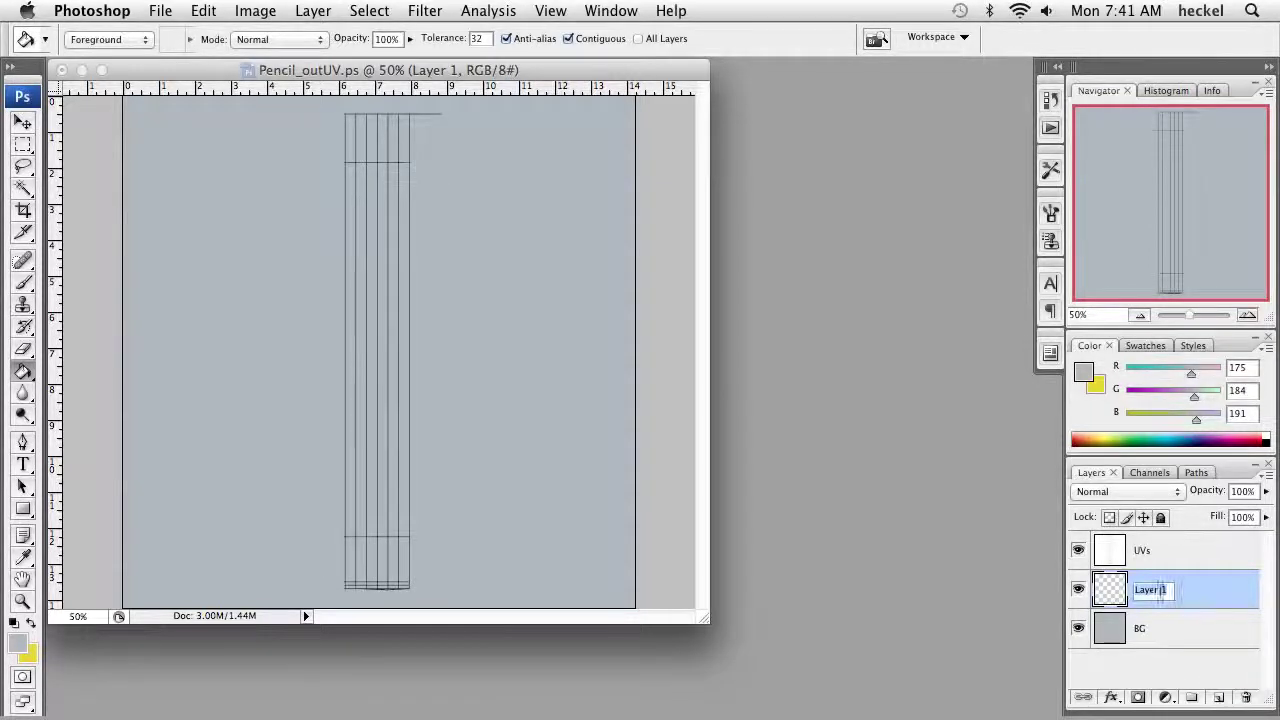
type("d")
key("Return")
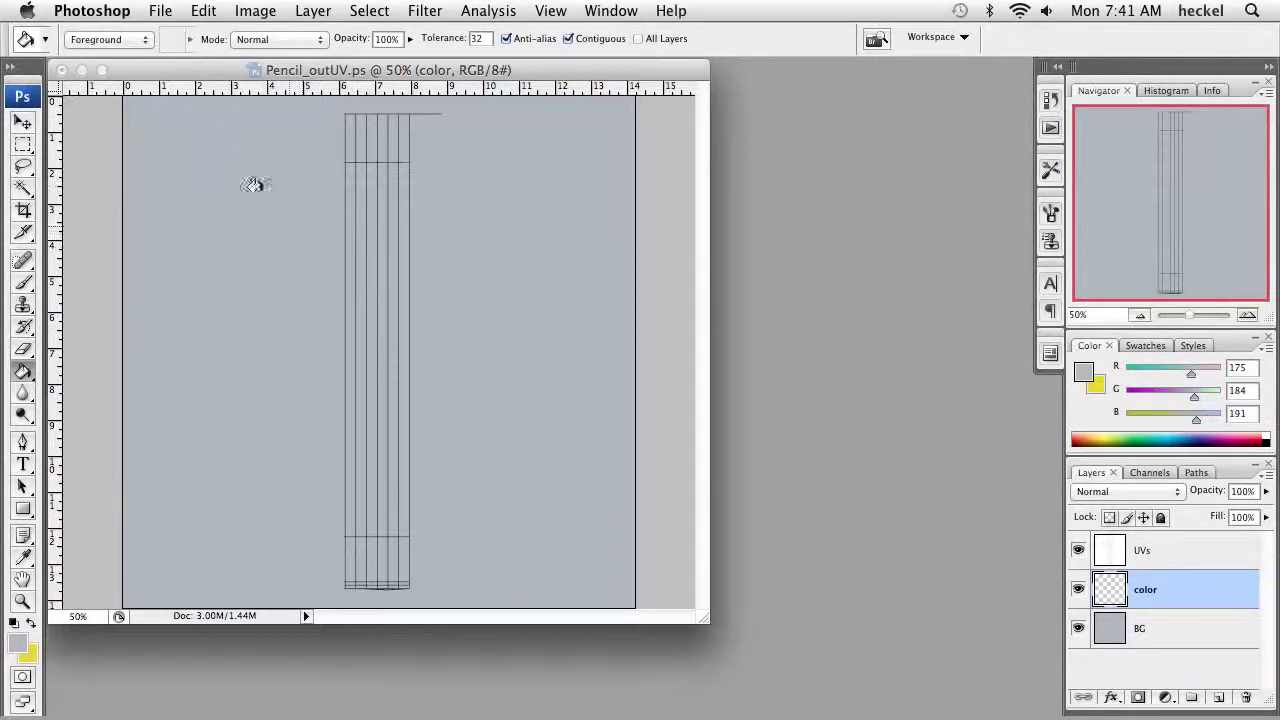
- Select a rectangle slightly larger than the pencil's UV shell and fill it with yellow (RGB 235, 207, 21) on the color layer
left_click(24, 146)
left_click(24, 146)
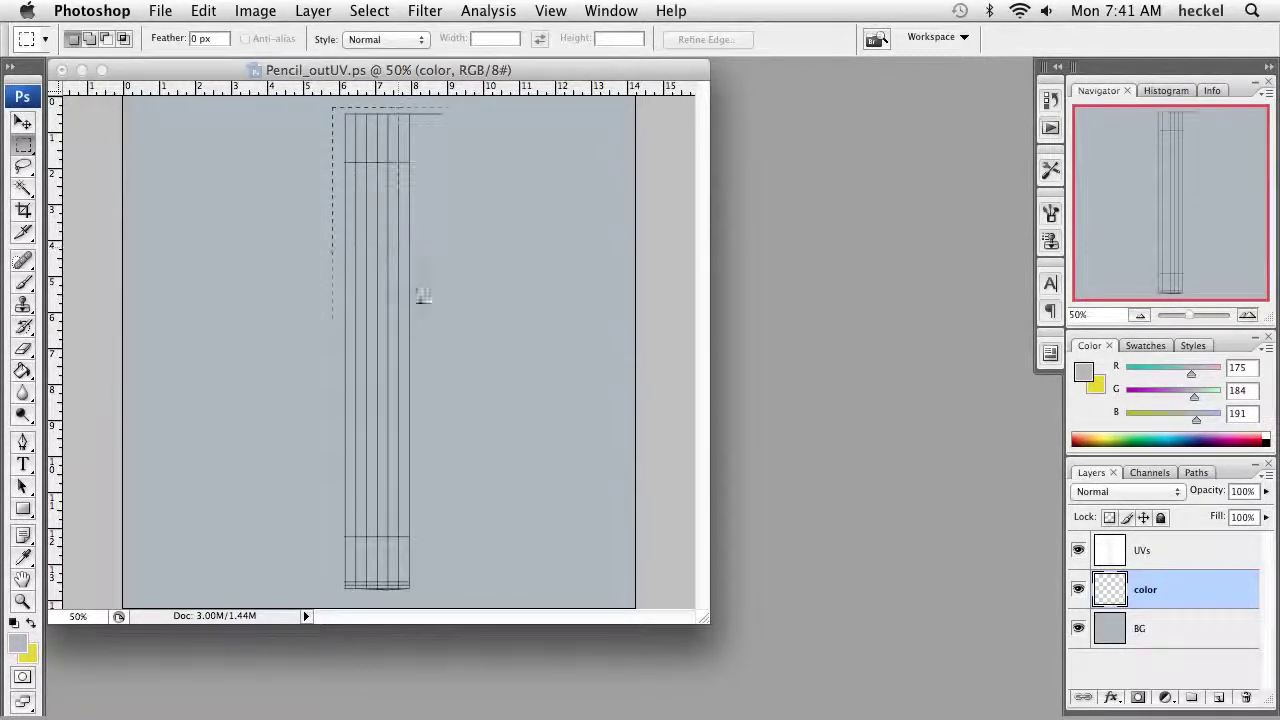
left_click_drag(476, 535, 444, 588)
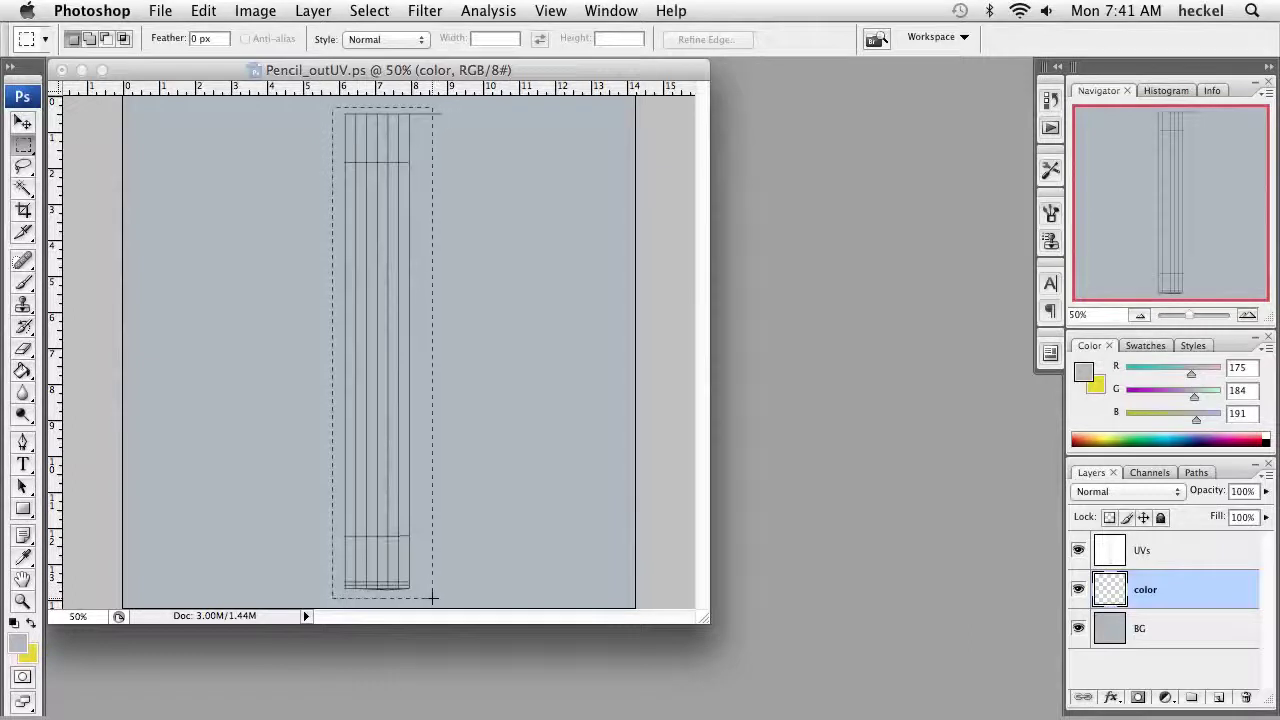
left_click_drag(446, 596, 446, 596)
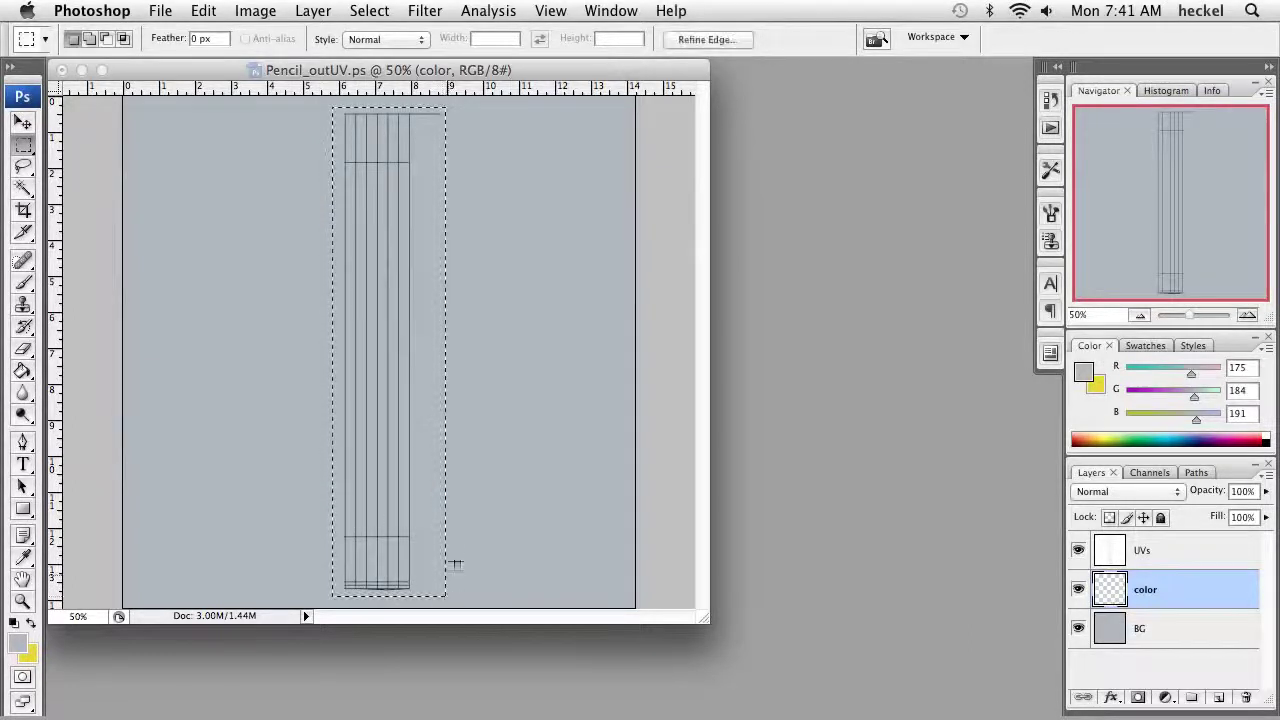
left_click(31, 625)
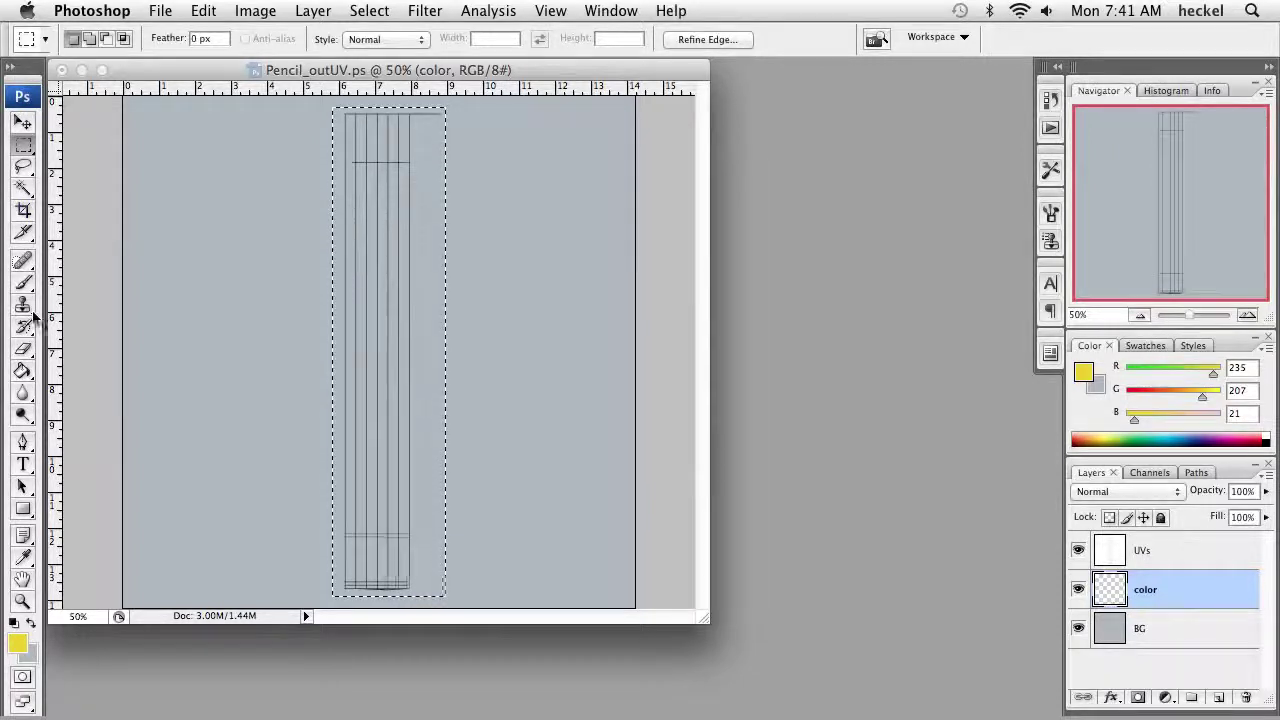
left_click(23, 370)
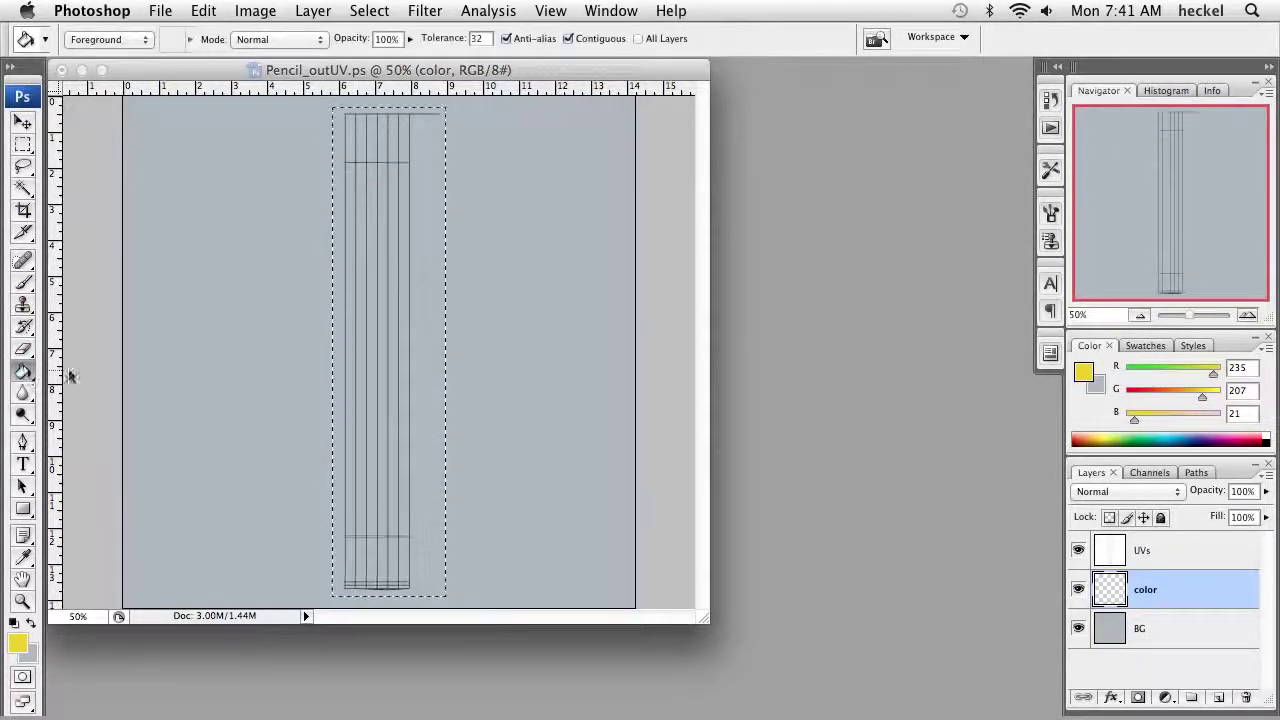
left_click(392, 245)
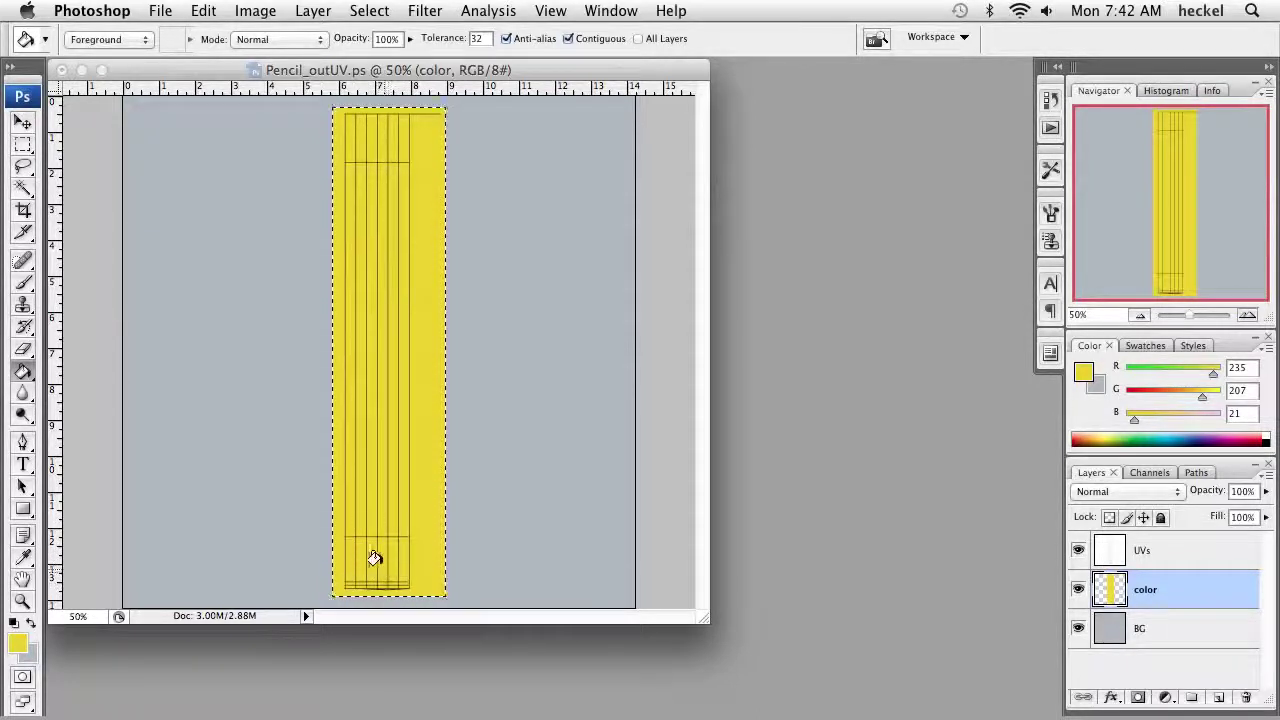
- Set the foreground color to a salmon orange, hex f88d5d, for the pencil's eraser
left_click(30, 624)
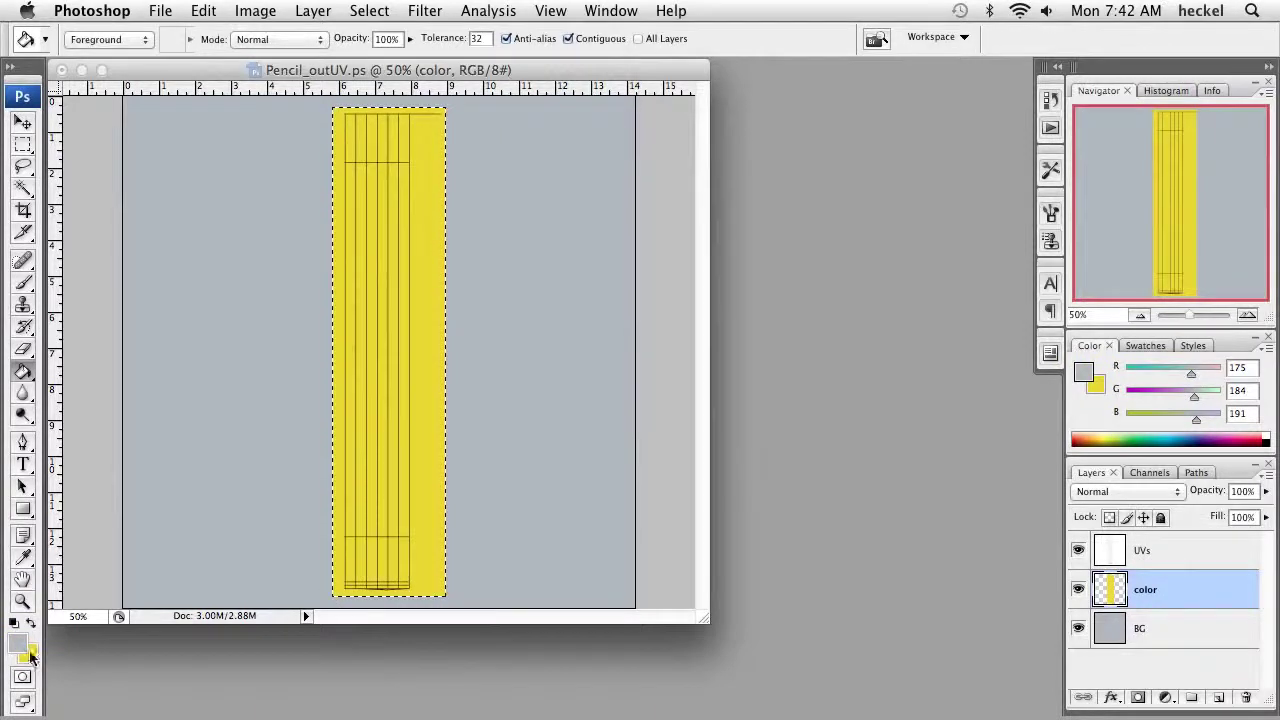
left_click(22, 646)
left_click(622, 189)
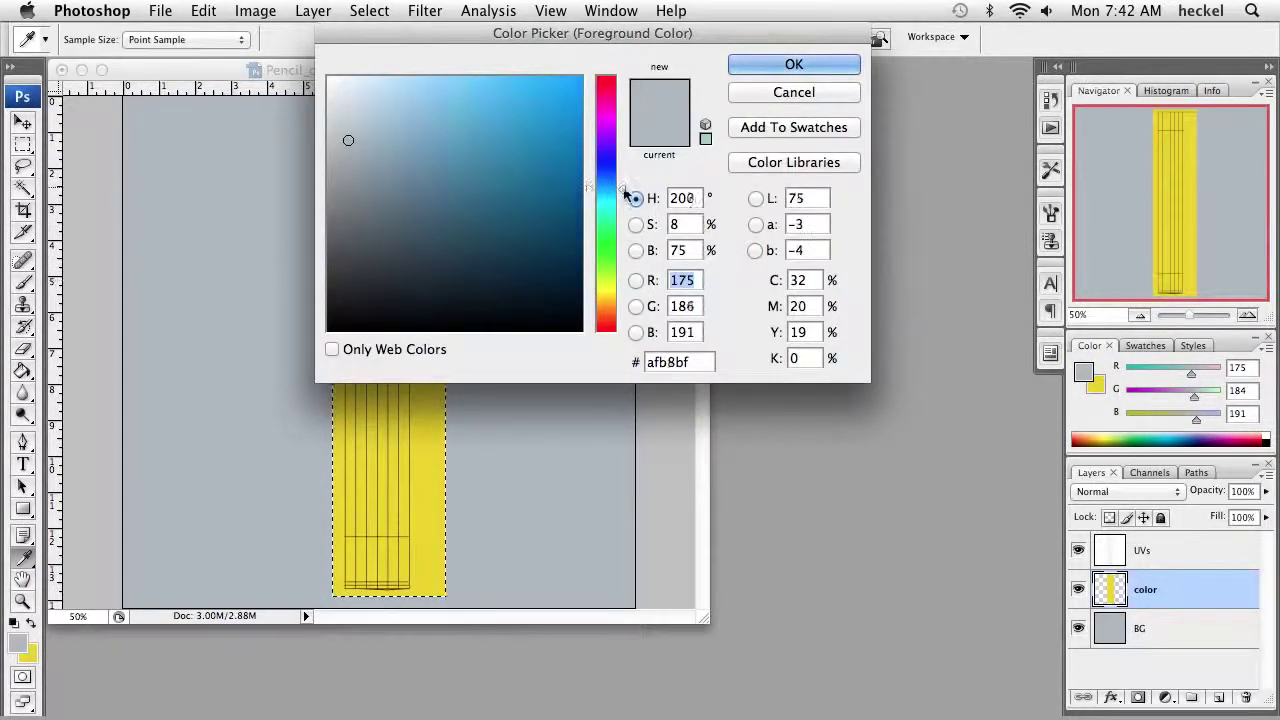
left_click_drag(624, 193, 624, 303)
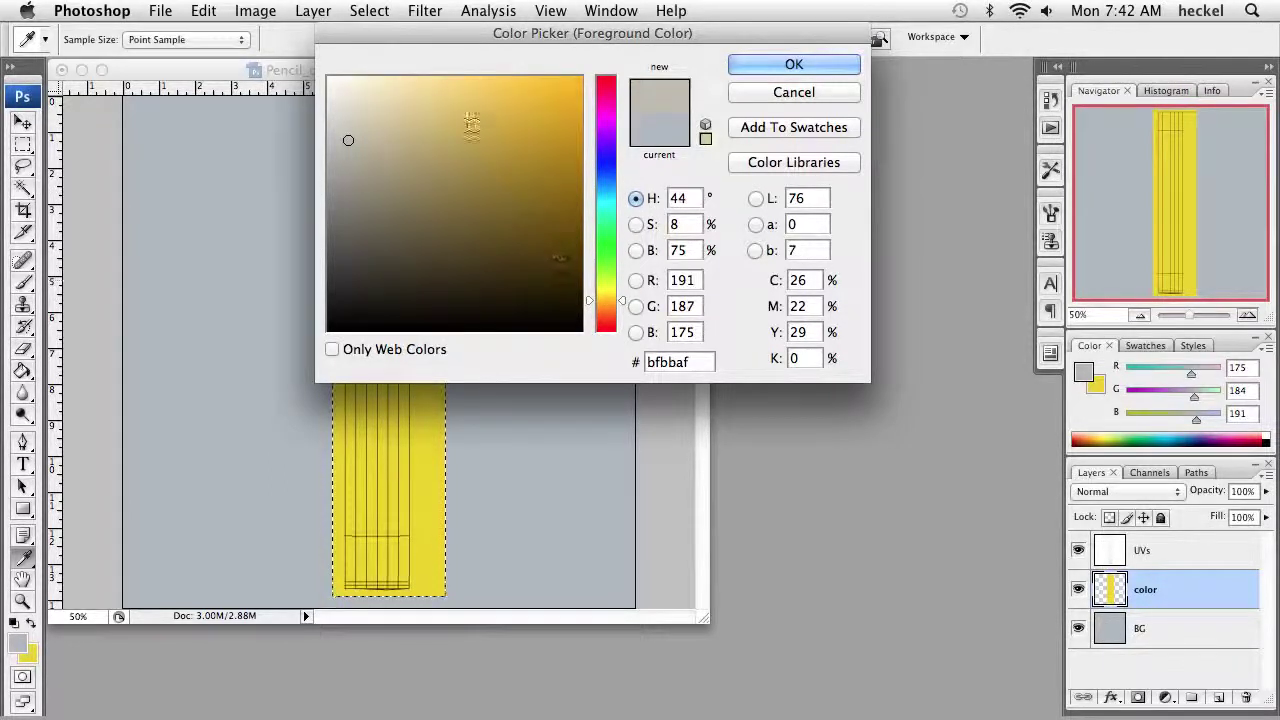
left_click_drag(471, 126, 498, 112)
left_click_drag(618, 300, 621, 204)
left_click_drag(630, 262, 633, 314)
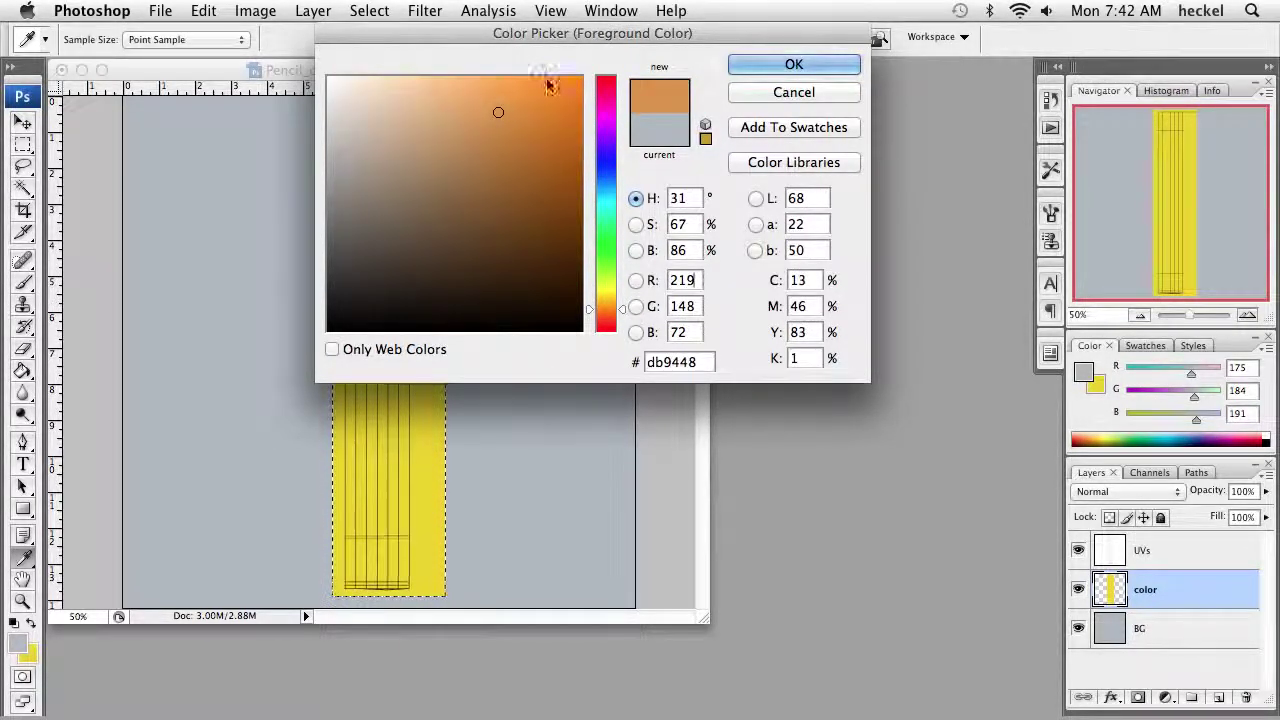
left_click_drag(545, 80, 539, 82)
left_click_drag(623, 303, 620, 318)
mouse_move(478, 95)
left_mouse_down()
mouse_move(474, 83)
mouse_move(483, 100)
mouse_move(490, 86)
left_mouse_up()
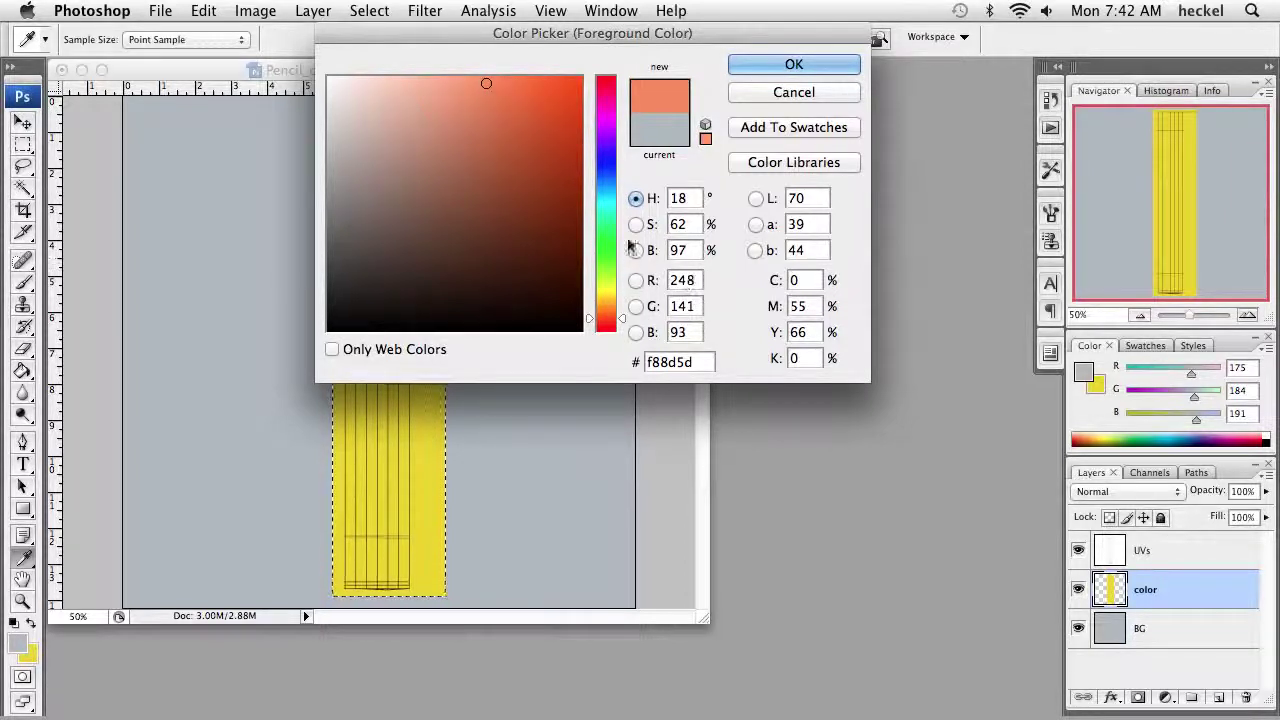
left_click(789, 63)
- Deselect the yellow rectangle and brush a salmon eraser band across the lower end of the UV shell with a size 25 brush
key("g")
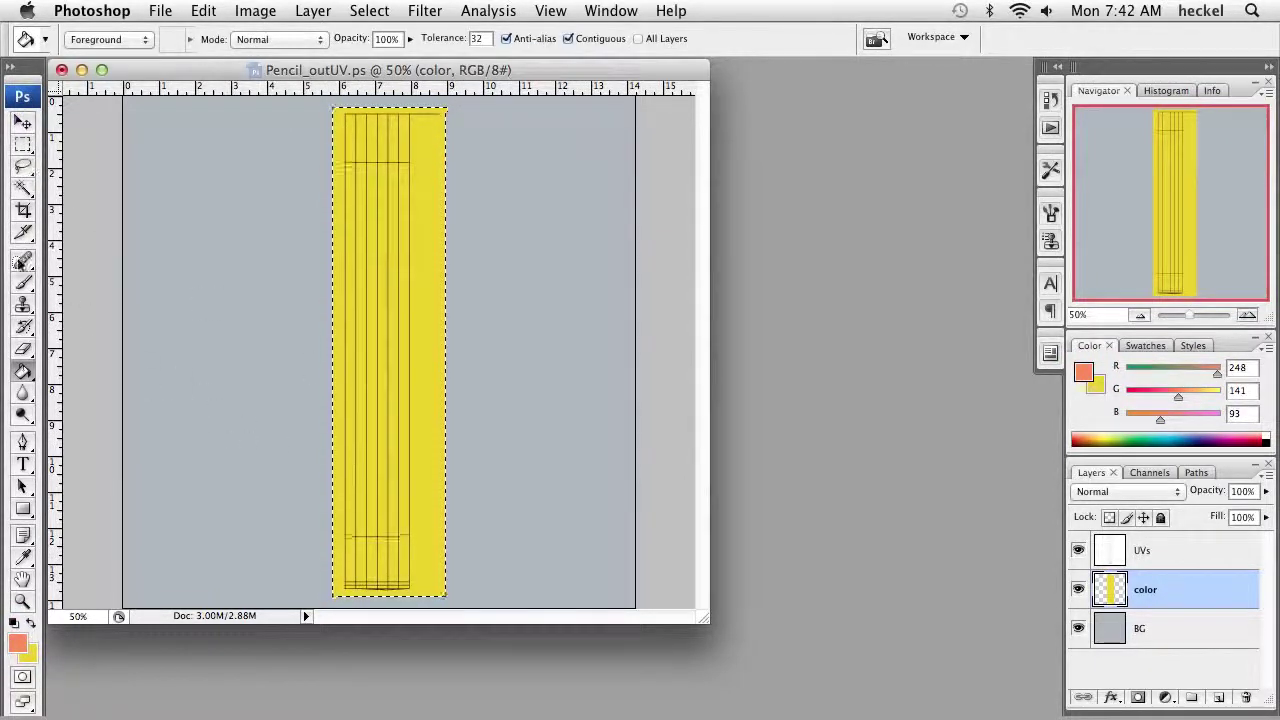
key("m")
left_click(317, 185)
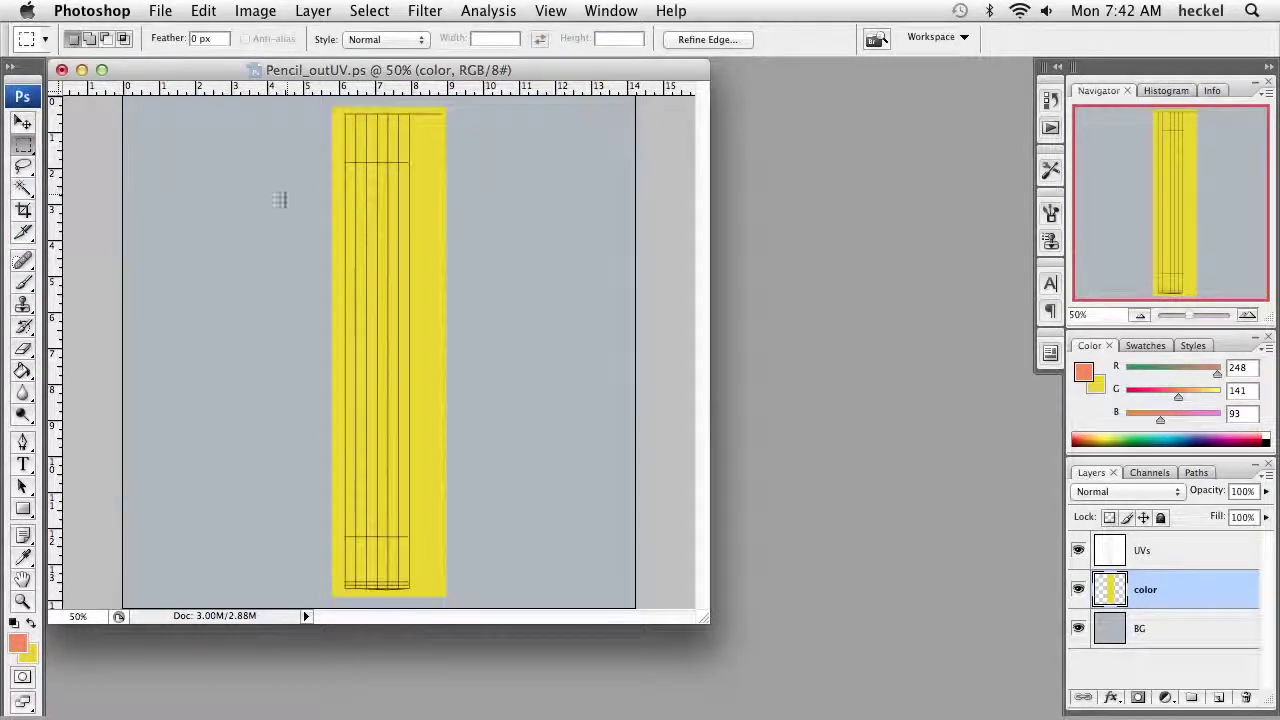
left_click(24, 285)
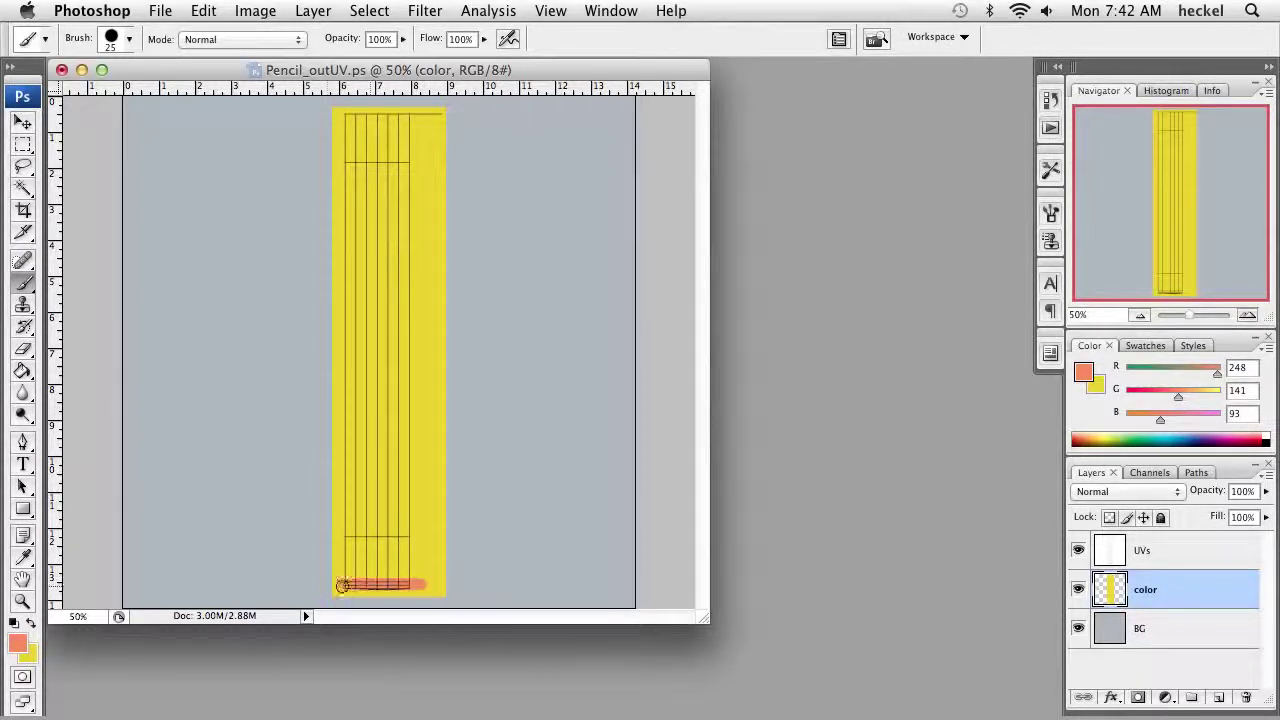
left_click_drag(341, 584, 322, 588)
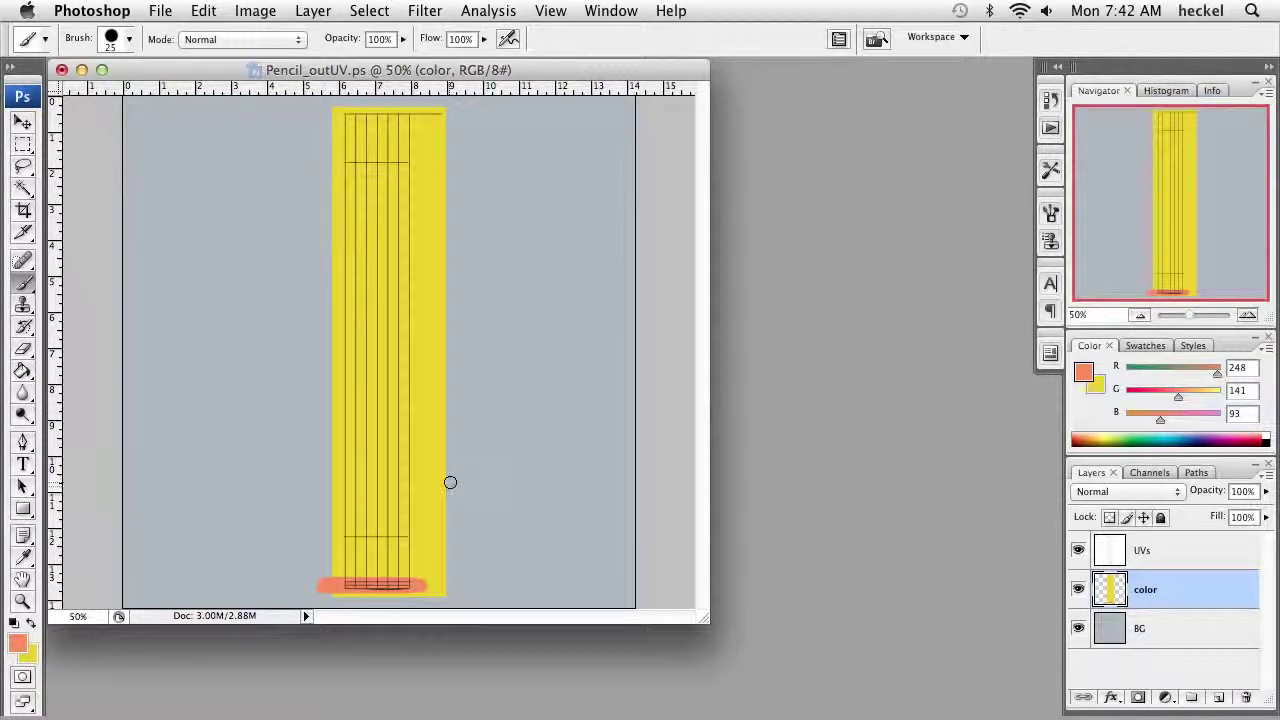
- Deepen the foreground color to hex f97a41 and repaint the eraser band across the lower end of the UV shell at 100% zoom
key("super+equal")
key("super+equal")
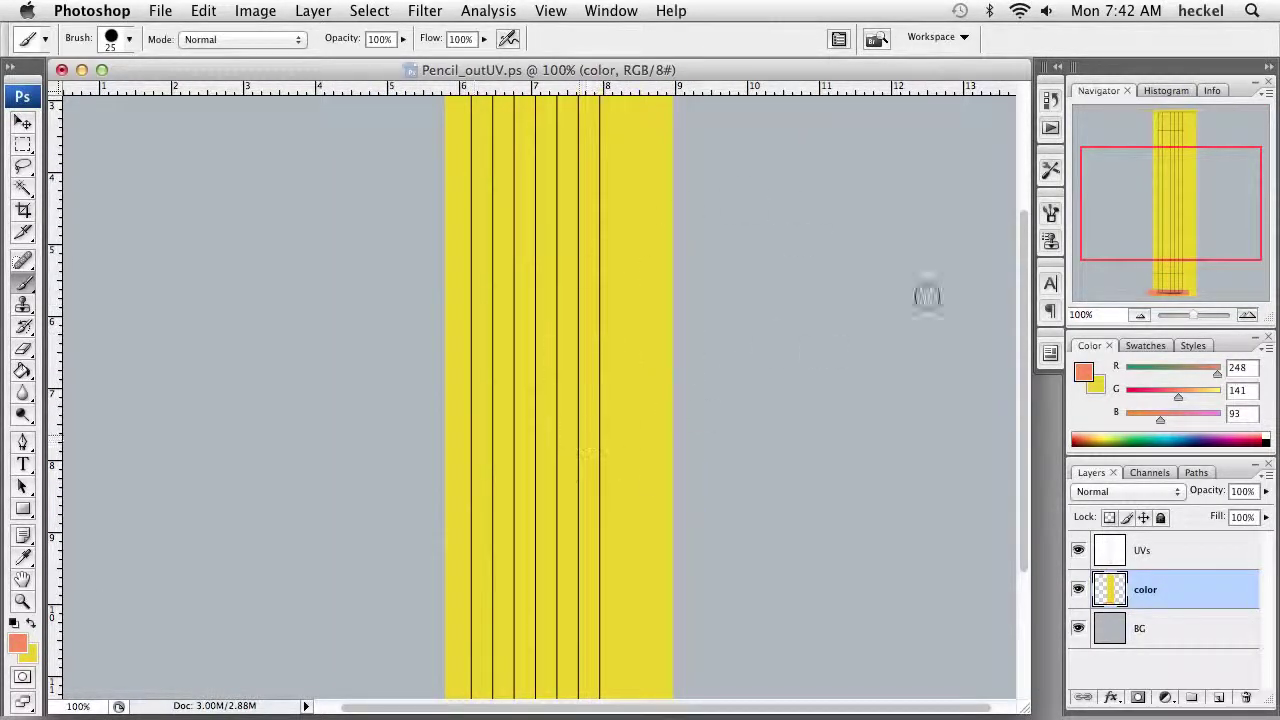
left_click_drag(597, 537, 583, 244)
left_click_drag(514, 509, 549, 463)
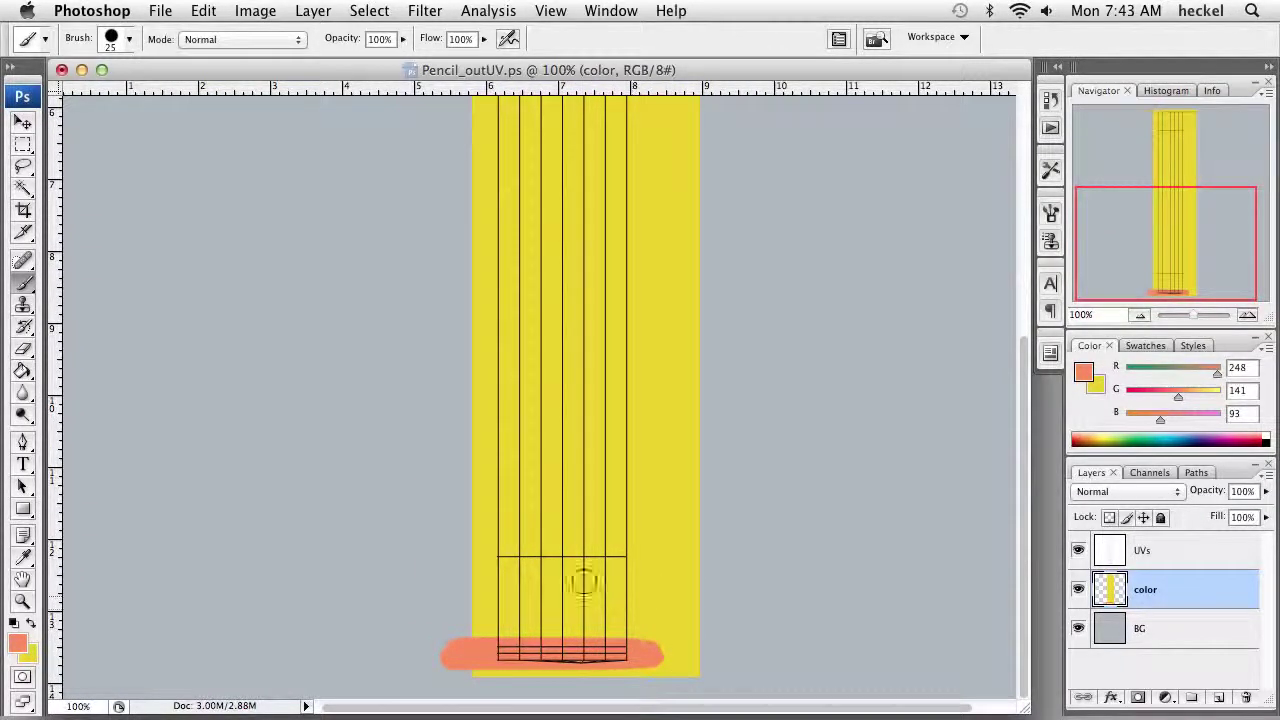
left_click(17, 643)
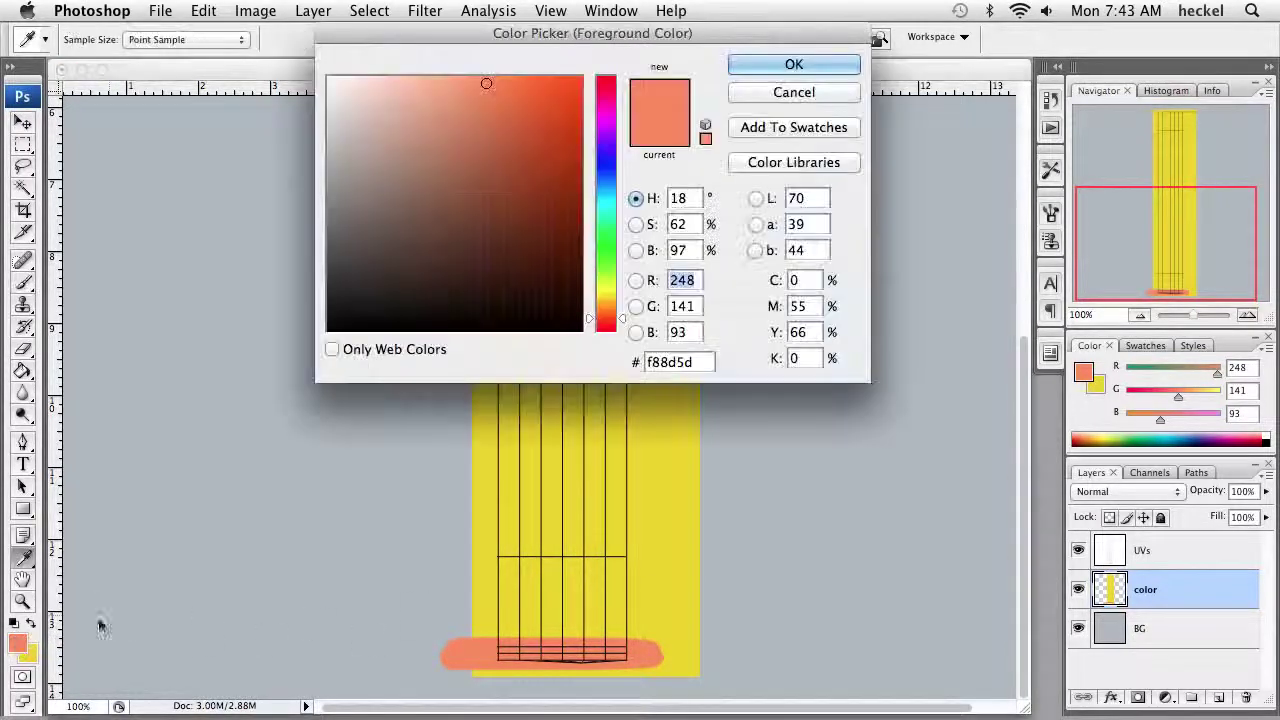
left_click(516, 82)
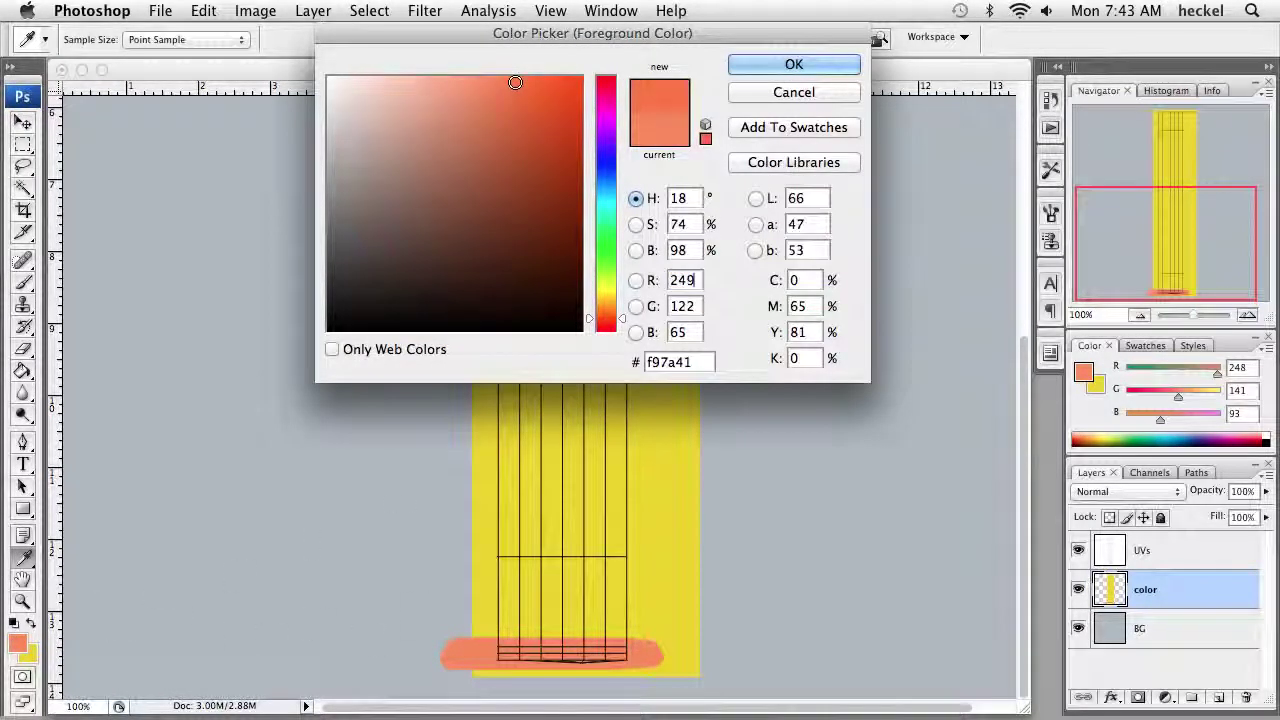
left_click(740, 66)
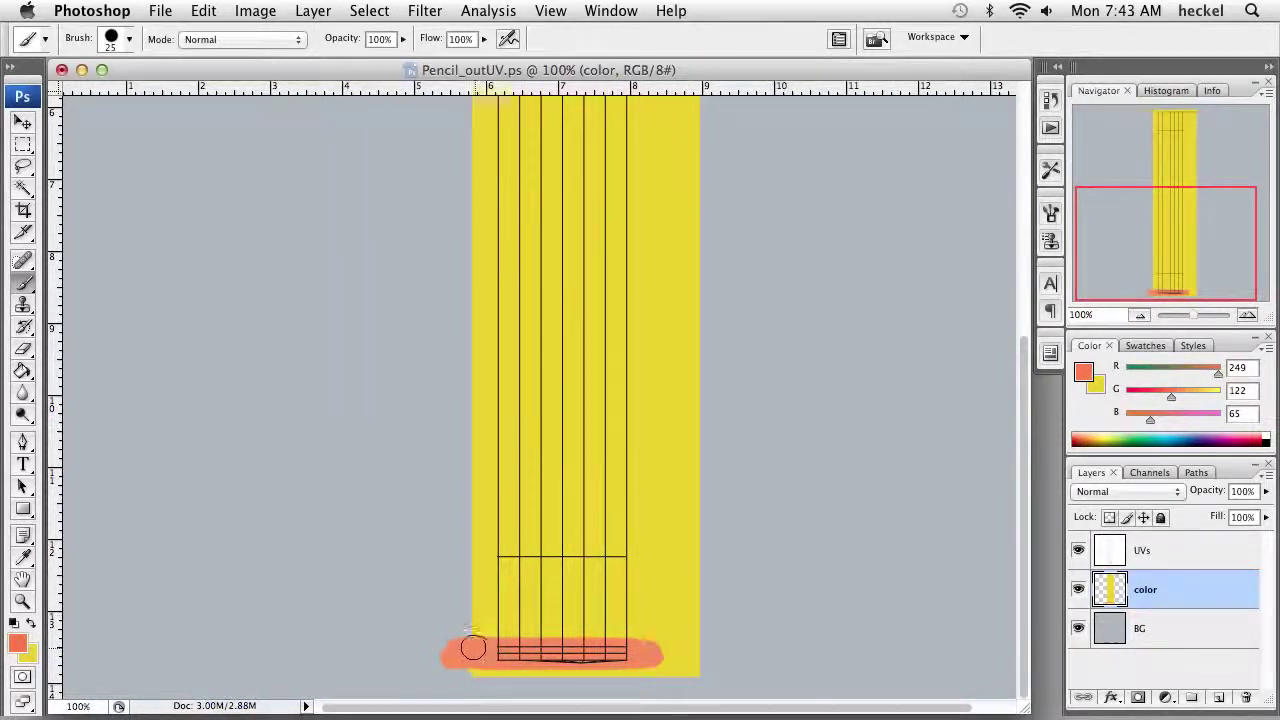
left_click_drag(471, 646, 690, 650)
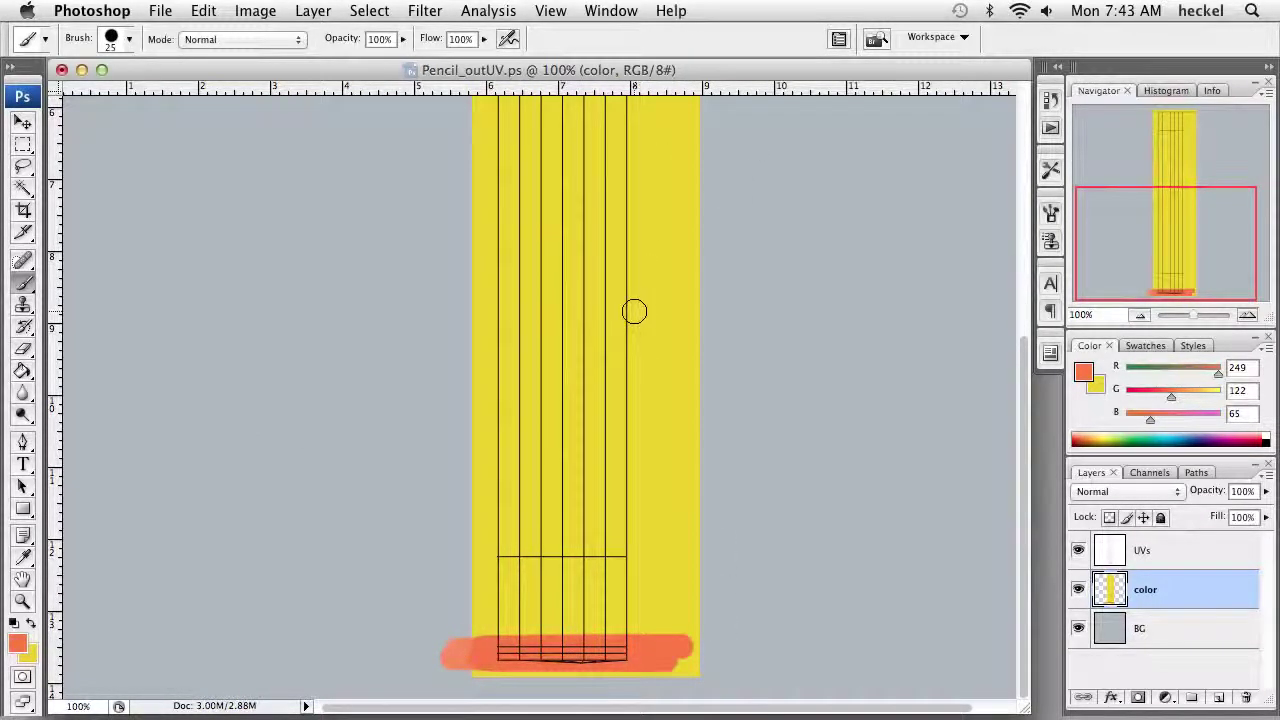
- Change the foreground color to green (RGB 54, 196, 107) and reduce the brush size to 6
left_click_drag(627, 290, 626, 230)
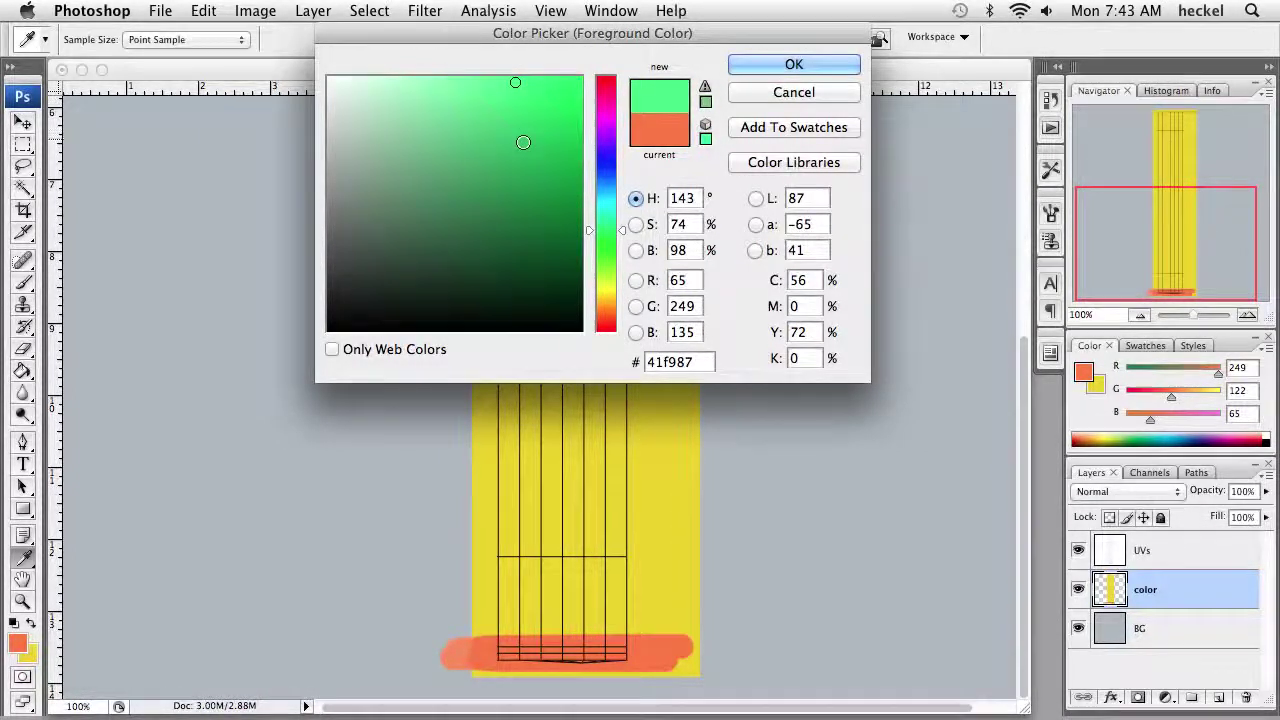
left_click(528, 149)
key("Return")
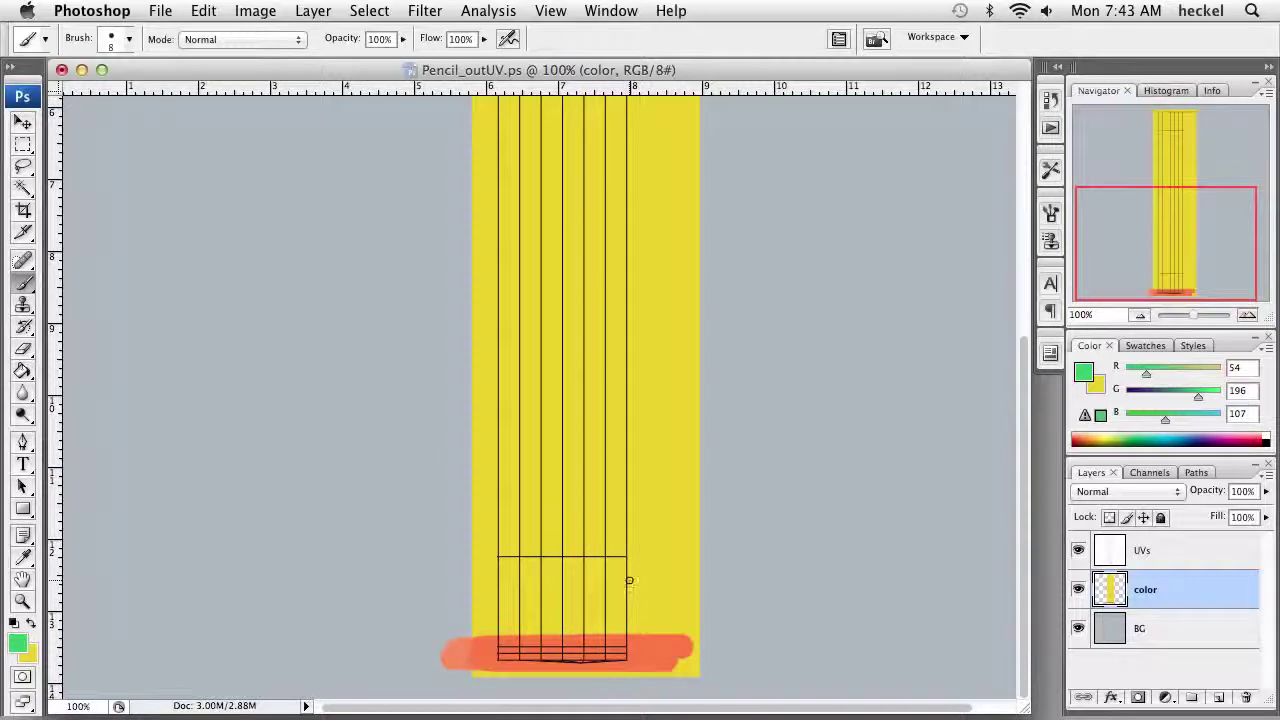
key("bracketleft")
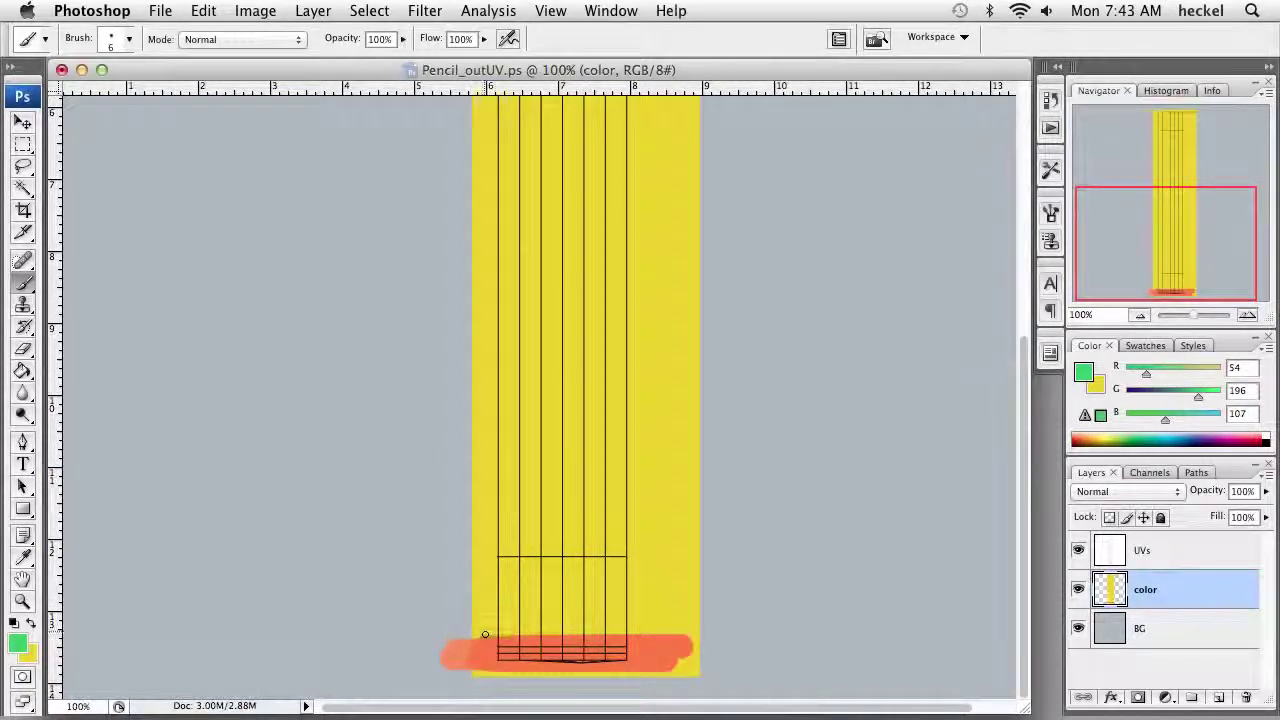
- Brush three thin green horizontal stripes with the size 6 brush across the UV shell just above the eraser band
left_click_drag(488, 634, 686, 630)
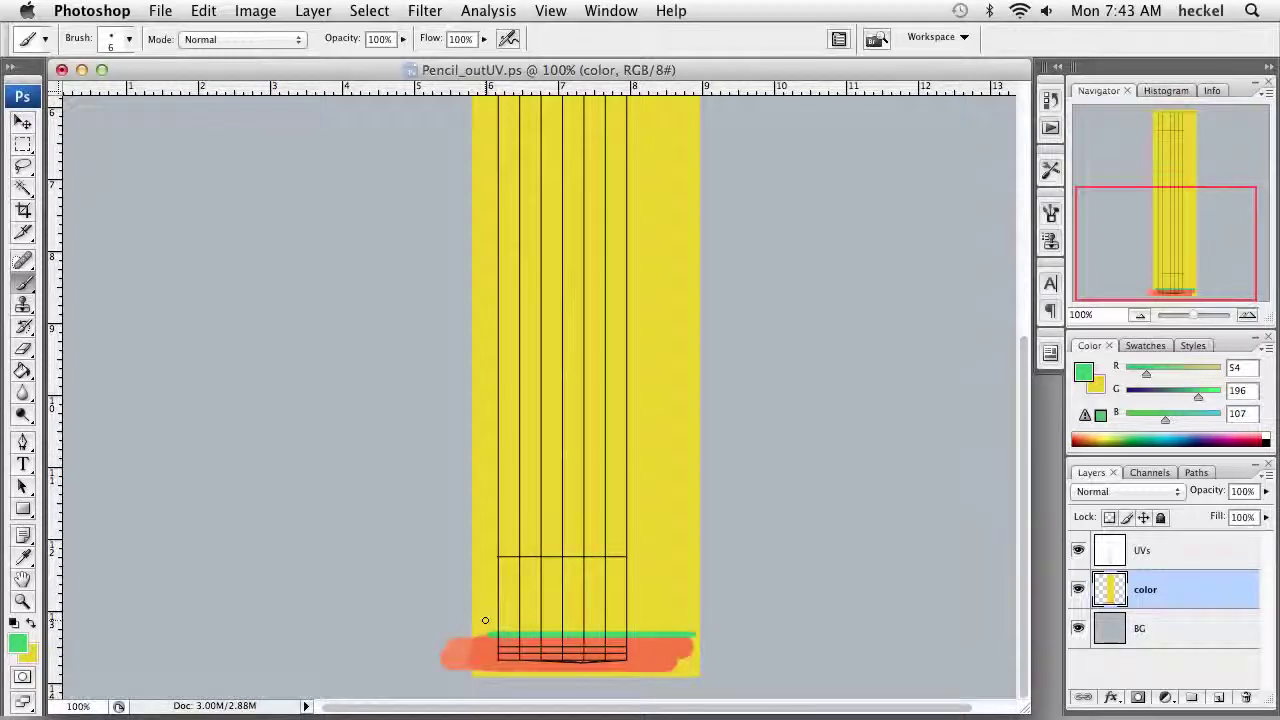
left_click_drag(487, 619, 651, 603, "shift")
key("super+z")
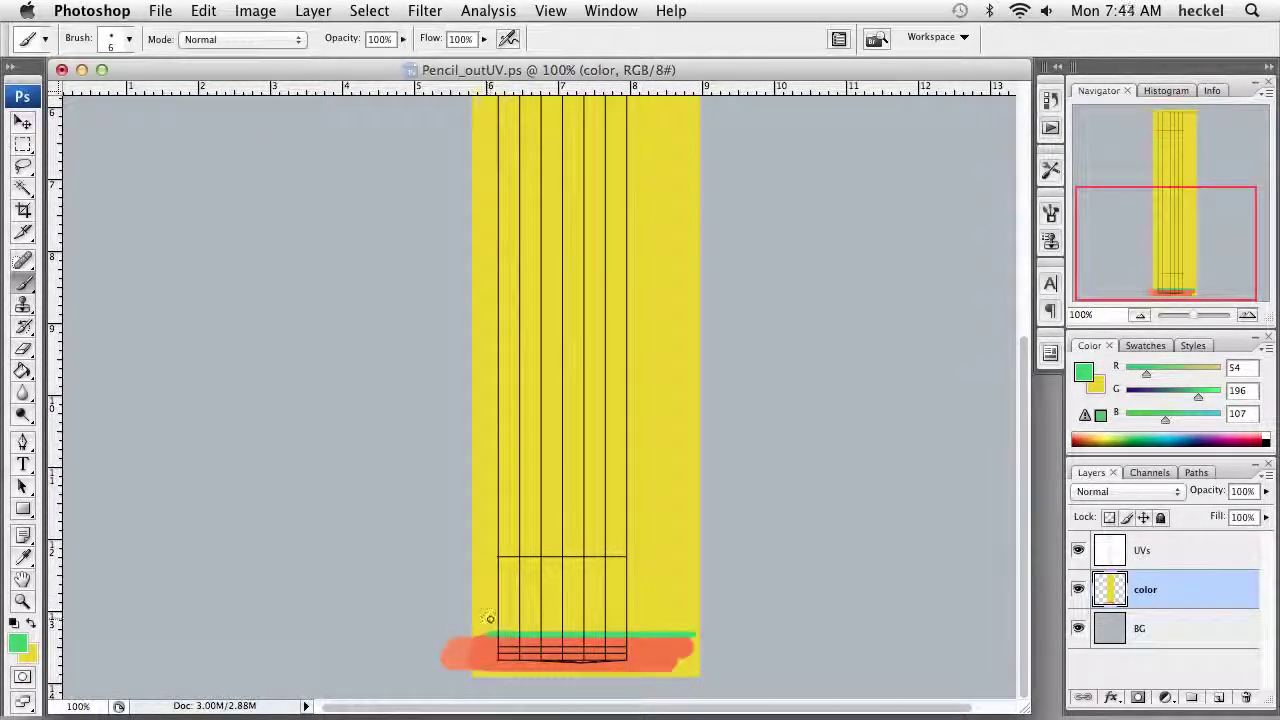
left_click_drag(490, 619, 672, 619, "shift")
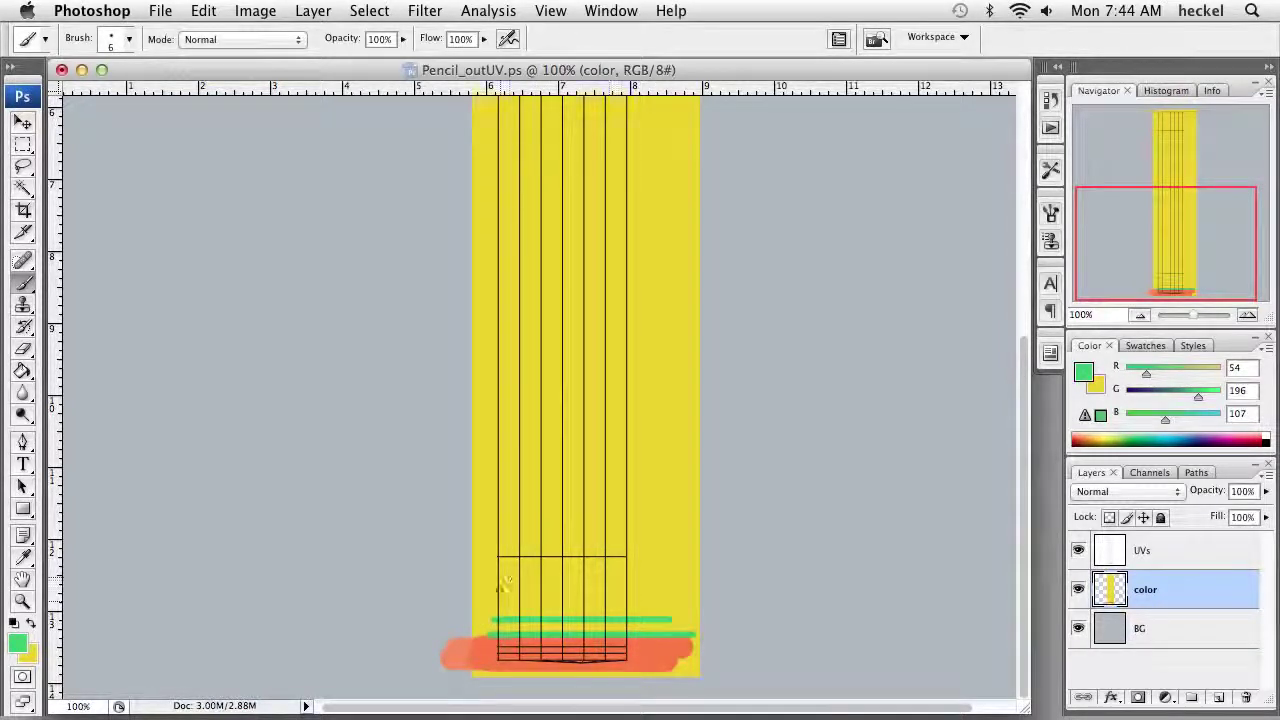
left_click_drag(488, 598, 675, 600, "shift")
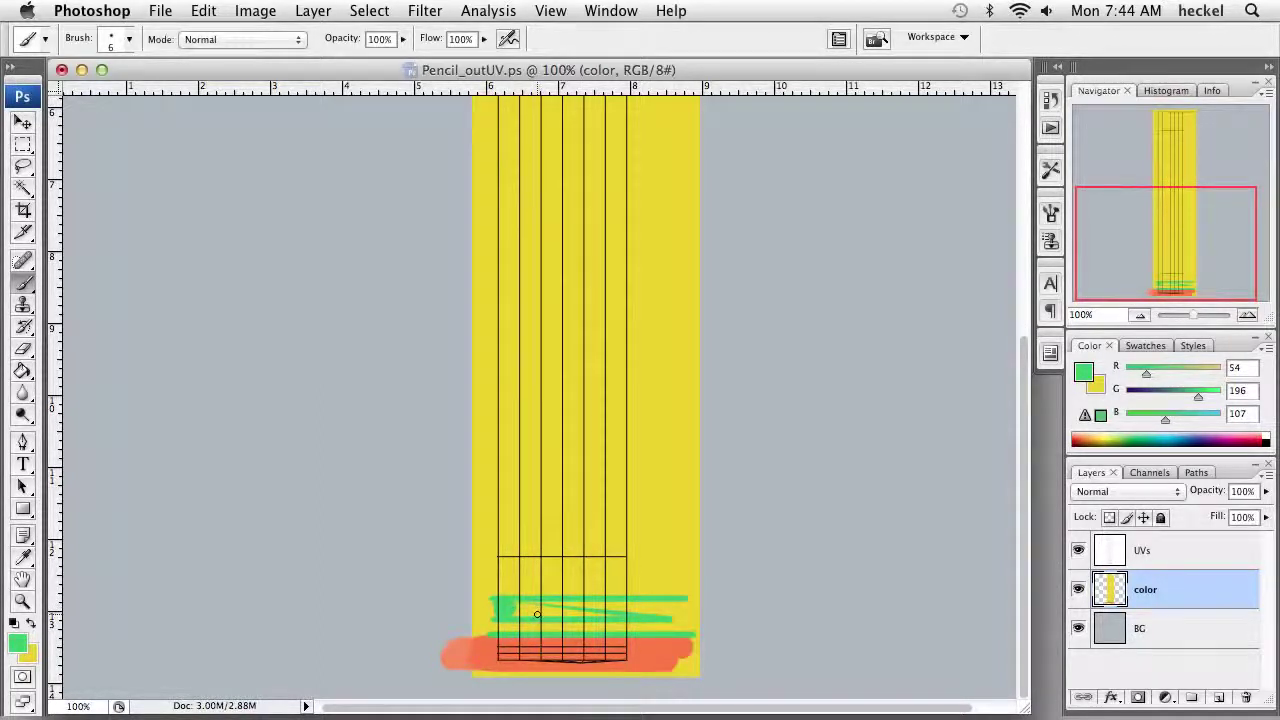
- Enlarge the brush to size 20 and fill the gap between the upper two green stripes with green
key("bracketright")
key("bracketright")
key("bracketright")
key("bracketright")
key("bracketright")
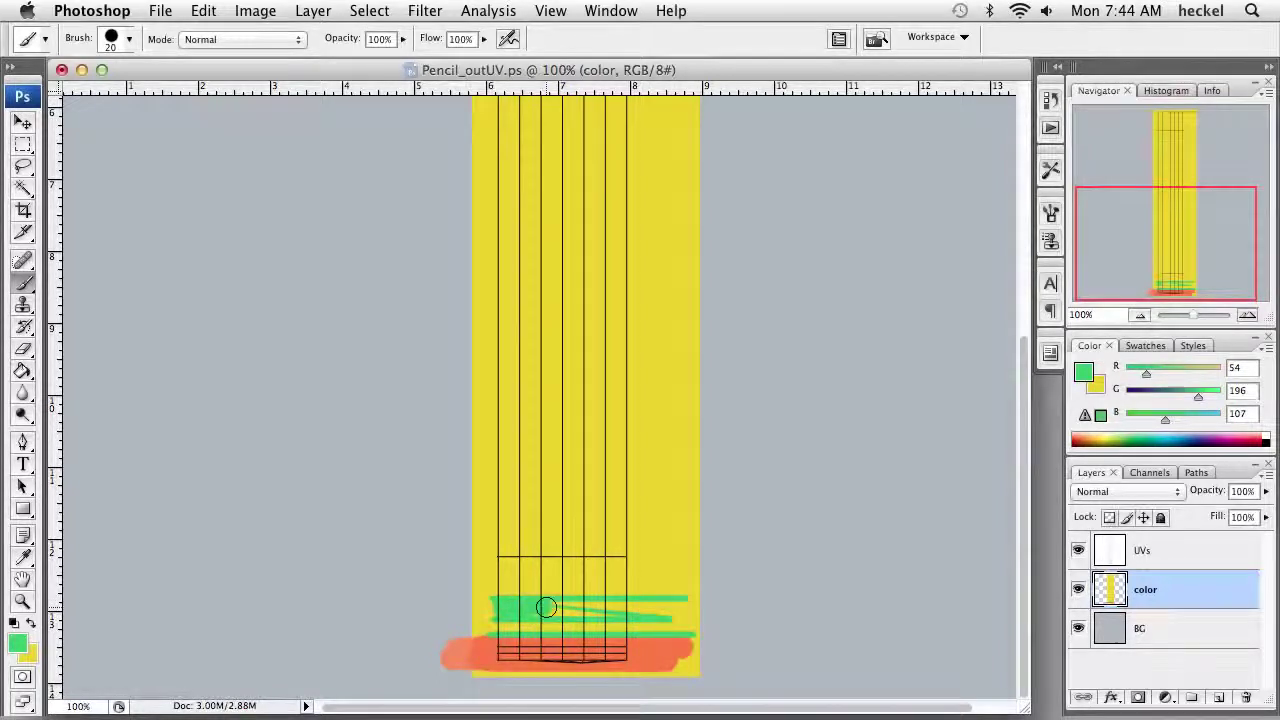
mouse_move(546, 607)
left_mouse_down()
mouse_move(534, 604)
mouse_move(636, 608)
left_mouse_up()
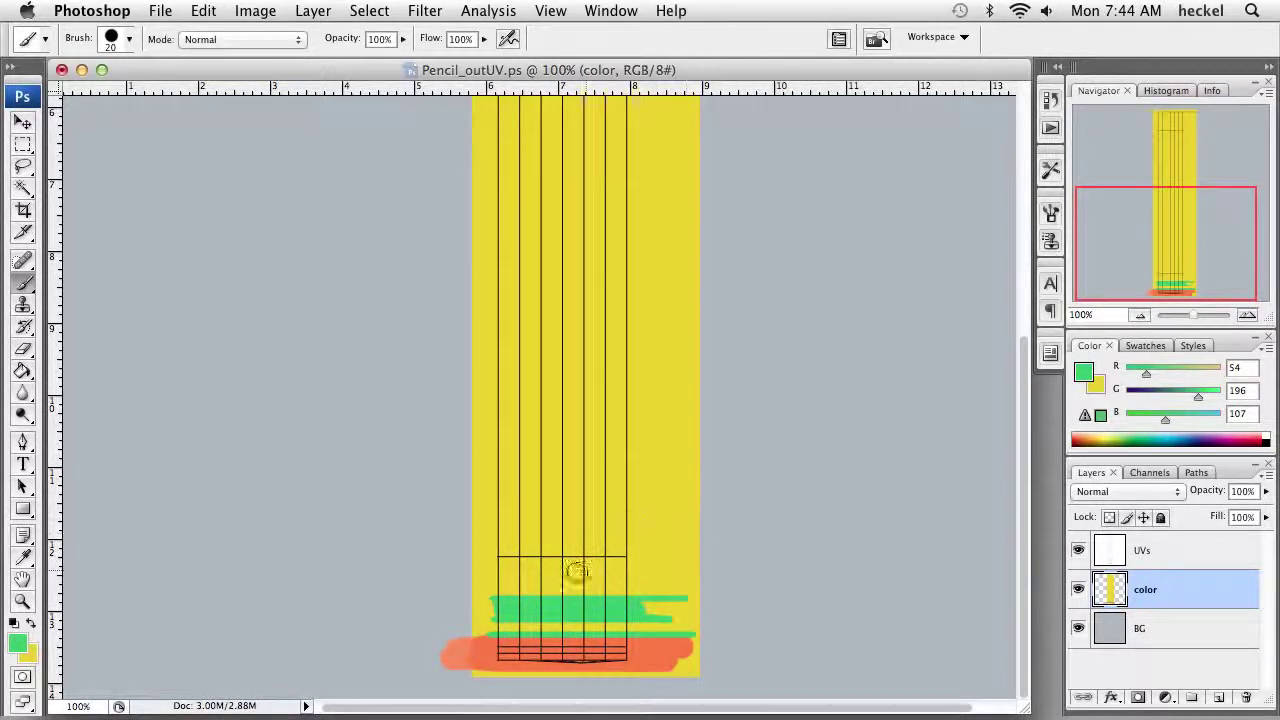
- Reduce the brush to size 6 and paint another straight green stripe above the filled green band
key("bracketleft")
key("bracketleft")
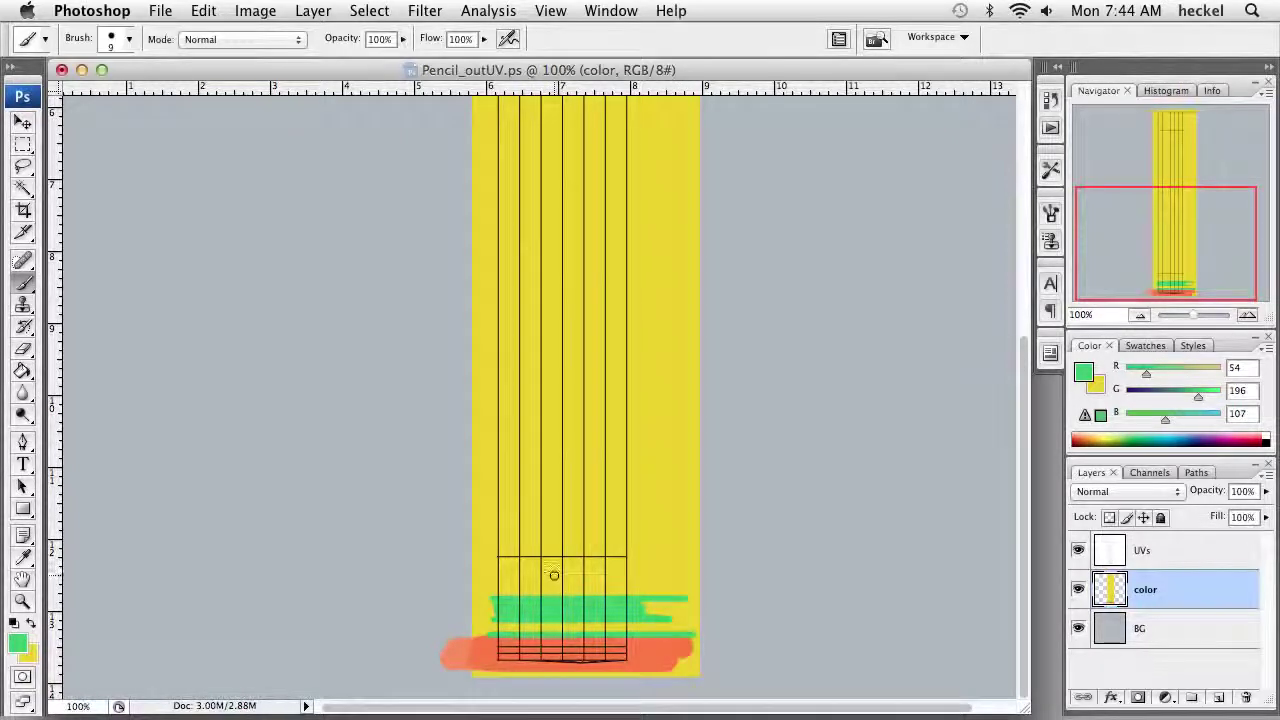
key("bracketleft")
key("bracketleft")
key("bracketleft")
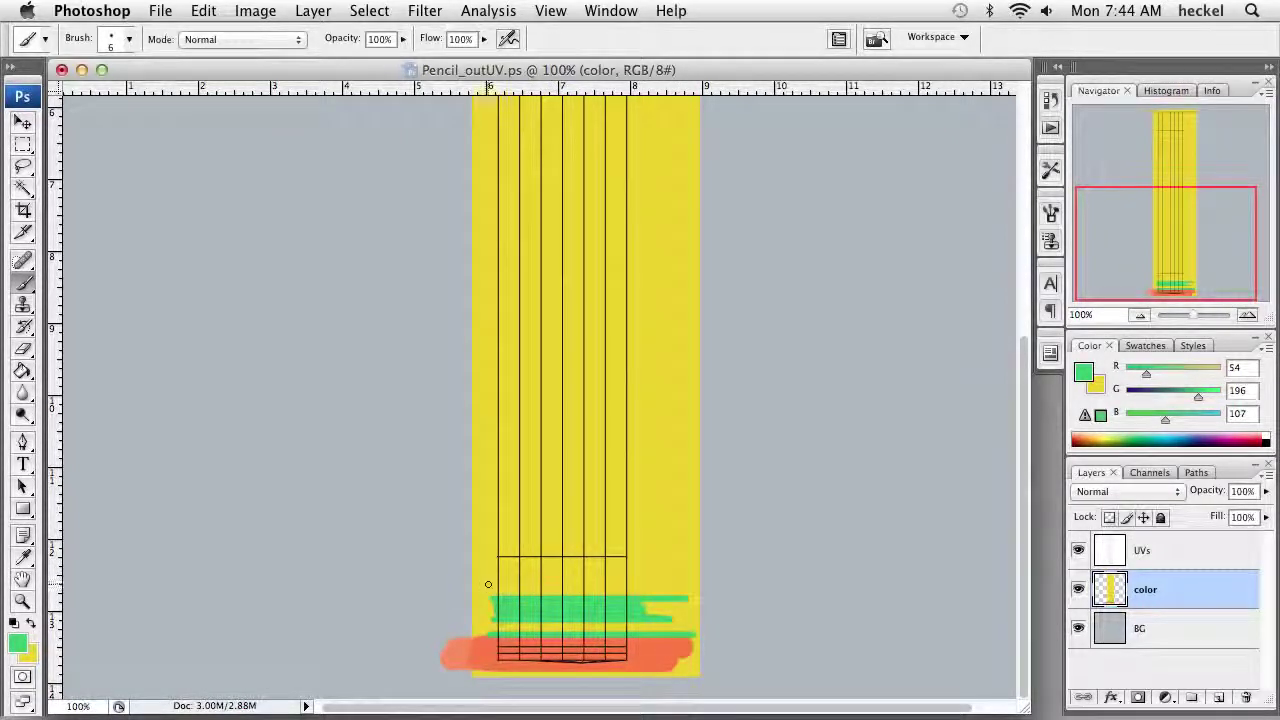
left_click_drag(488, 582, 755, 581)
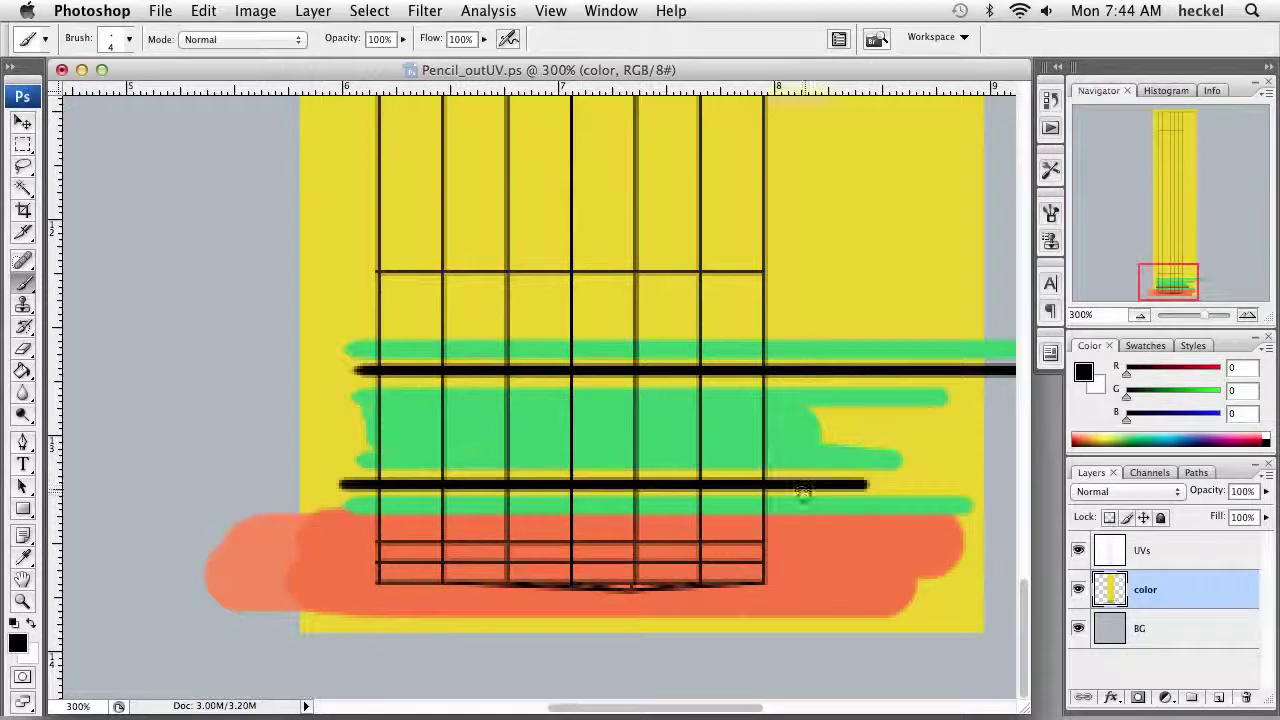
- Undo and repaint the lower black line with a size 4 brush, running straight between the thick green band and the thin stripe above the eraser
key("super+z")
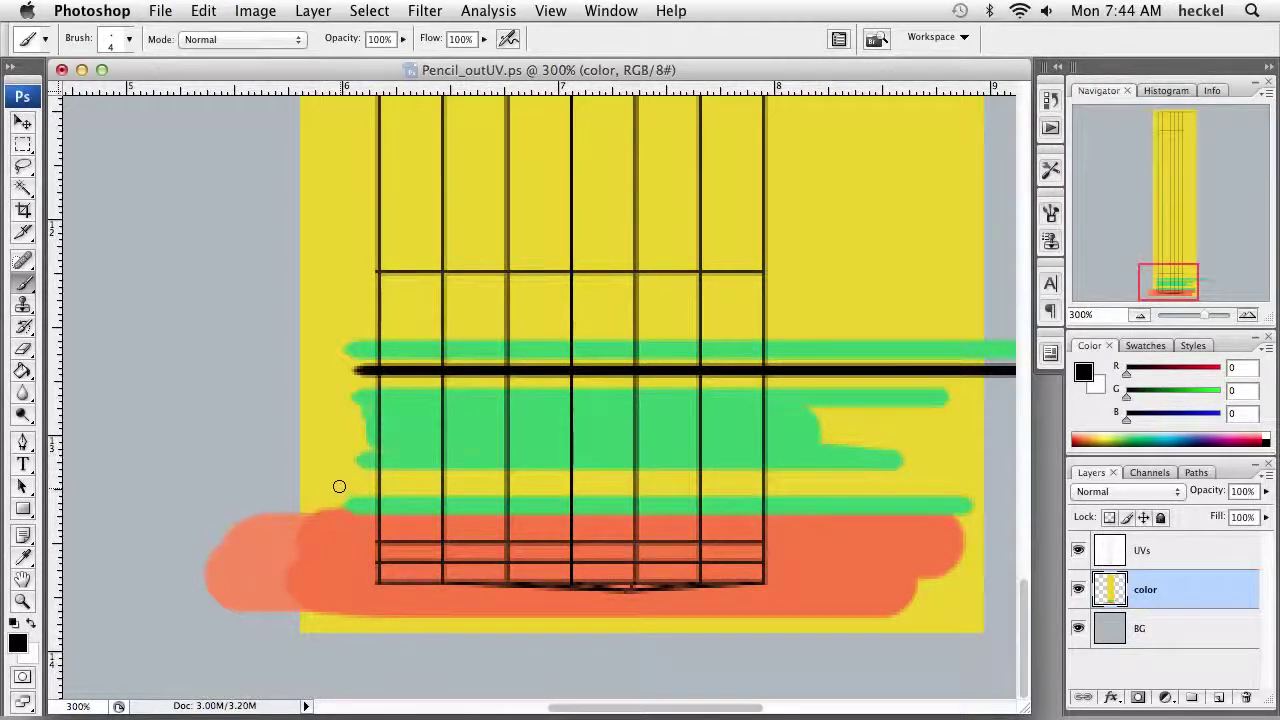
mouse_move(341, 482)
left_mouse_down()
mouse_move(720, 490)
mouse_move(984, 478)
left_mouse_up()
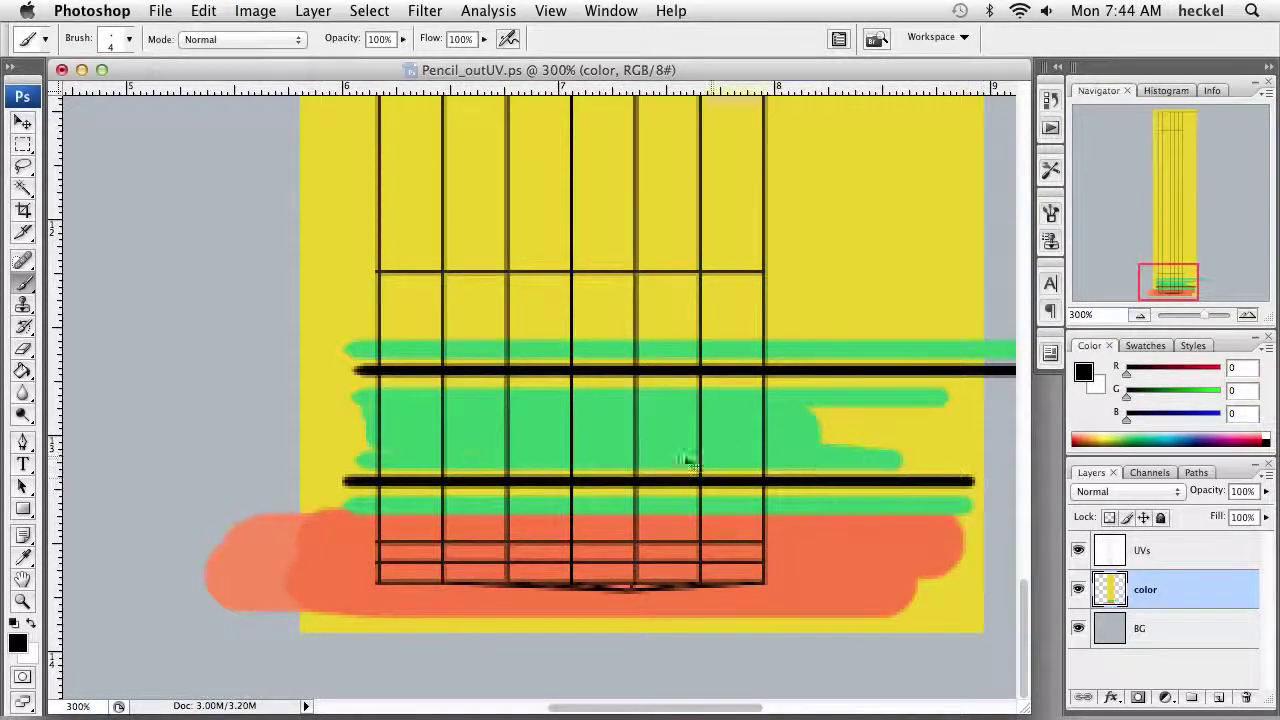
key("super+z")
left_click_drag(352, 483, 1000, 523, "shift")
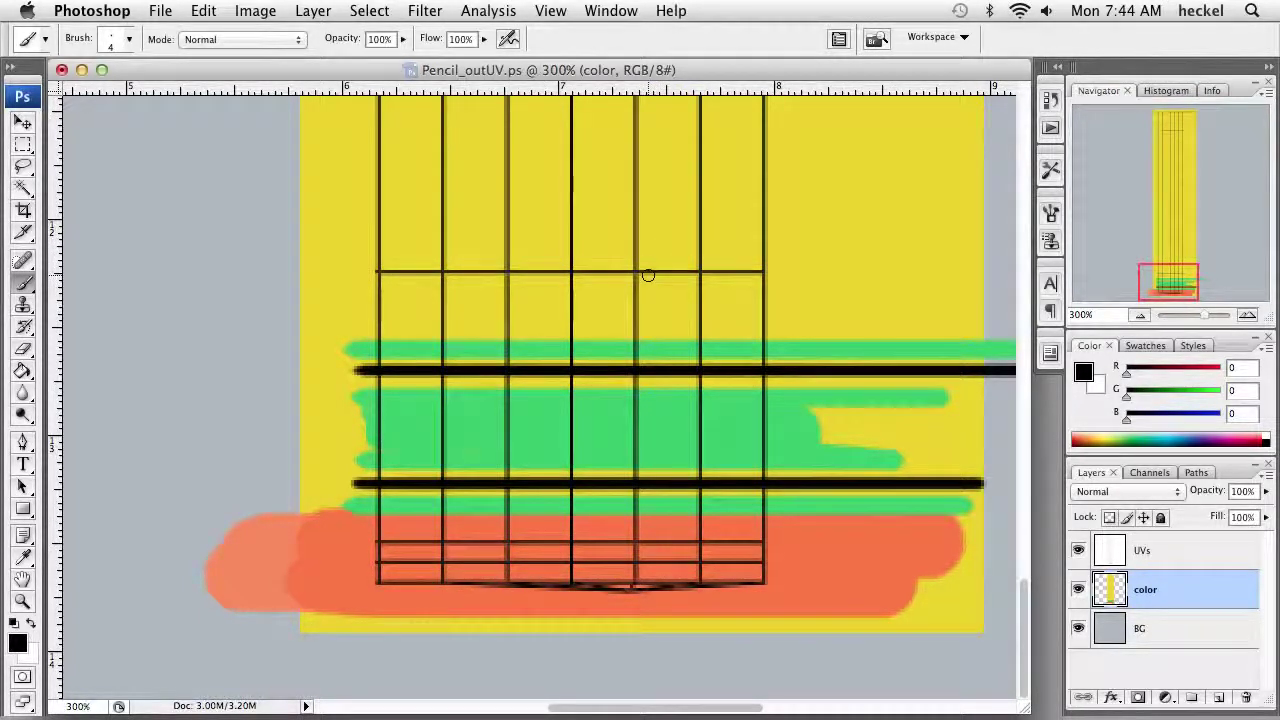
- Set the foreground color to a light wood tan, RGB 244, 197, 130
key("super+minus")
key("super+minus")
key("super+minus")
key("super+minus")
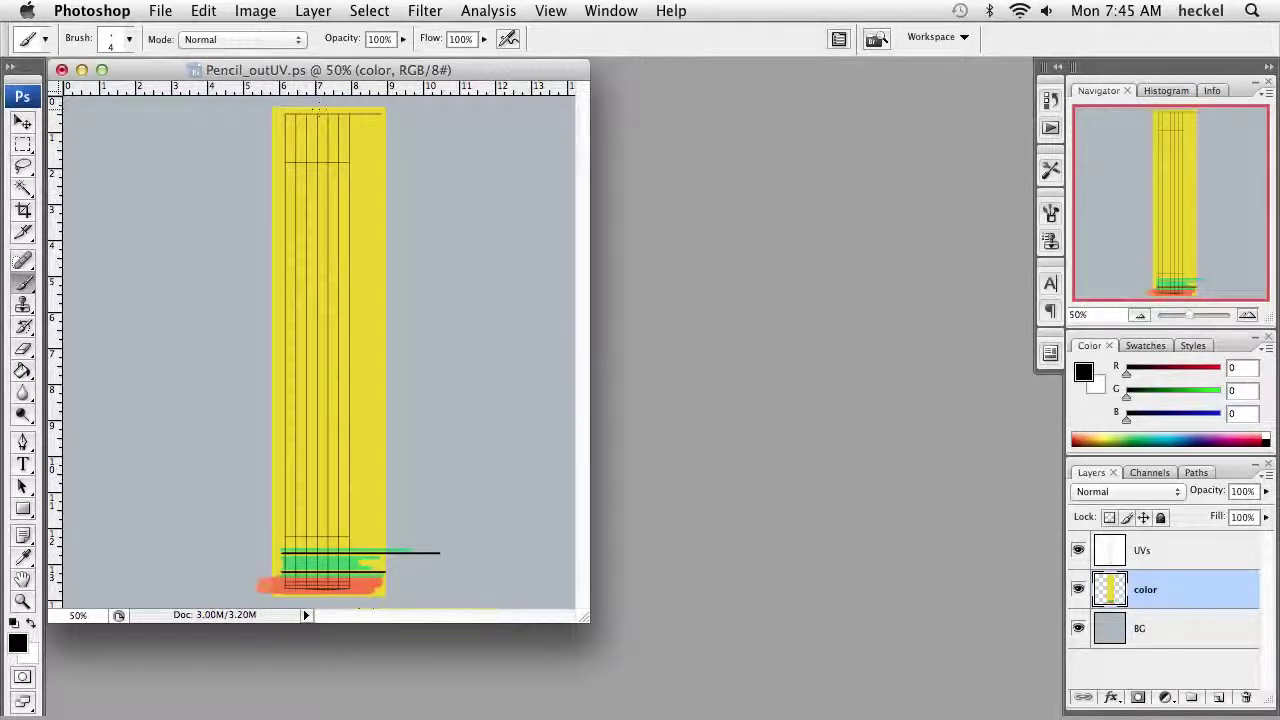
left_click(17, 640)
left_click_drag(622, 331, 624, 304)
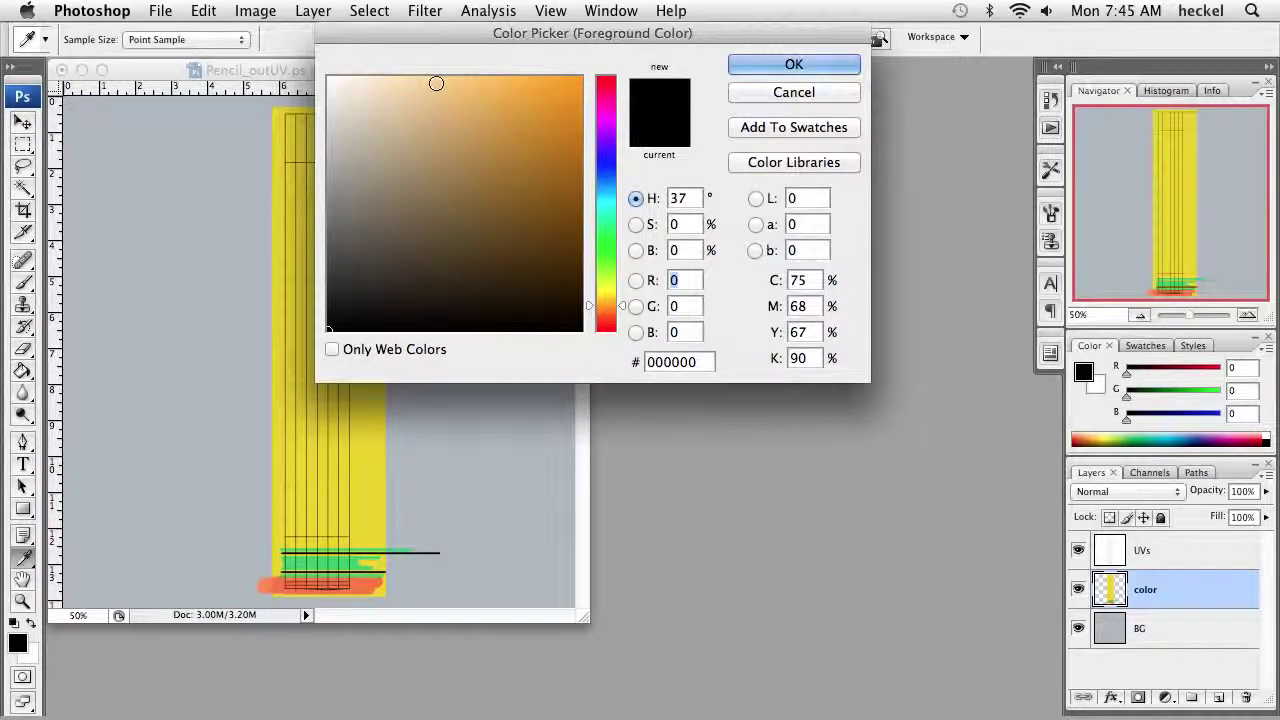
left_click(434, 84)
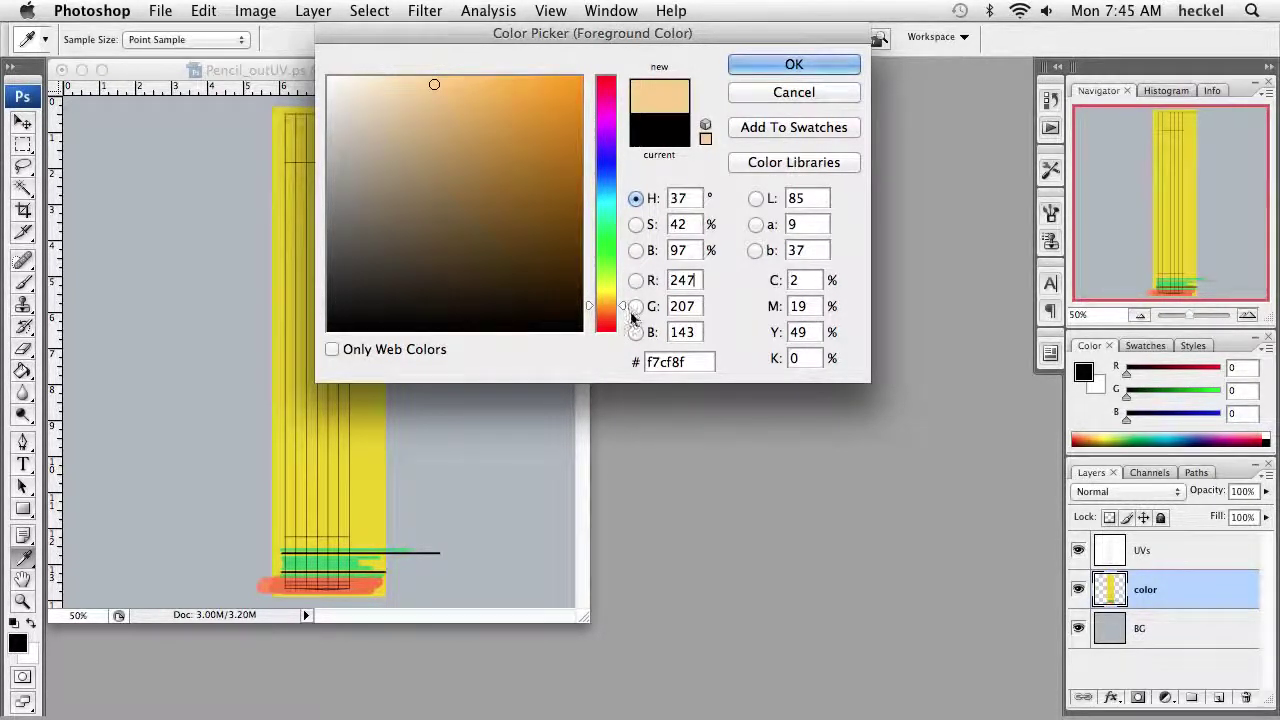
mouse_move(623, 308)
left_mouse_down()
mouse_move(623, 295)
mouse_move(623, 306)
left_mouse_up()
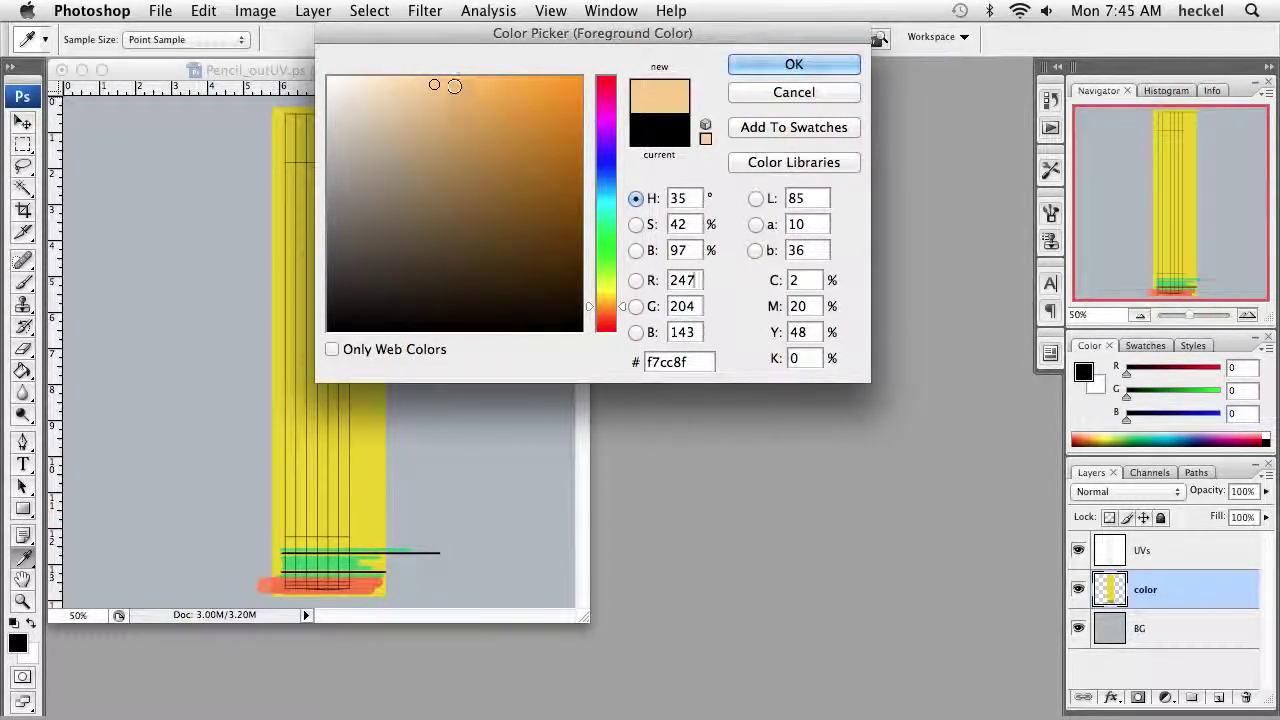
left_click(451, 88)
left_click(765, 60)
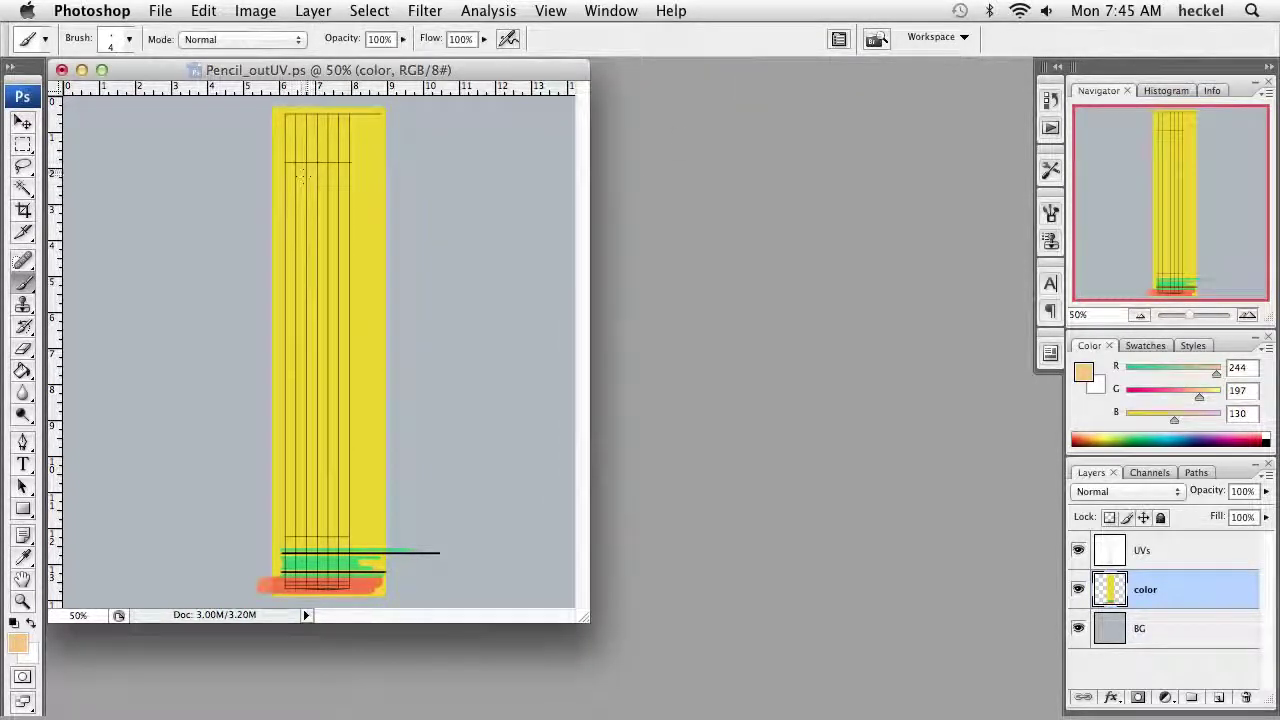
- Enlarge the brush to size 25 and paint the tan wood area over the upper end section of the UV shell
key("bracketright")
key("bracketright")
key("bracketright")
key("bracketright")
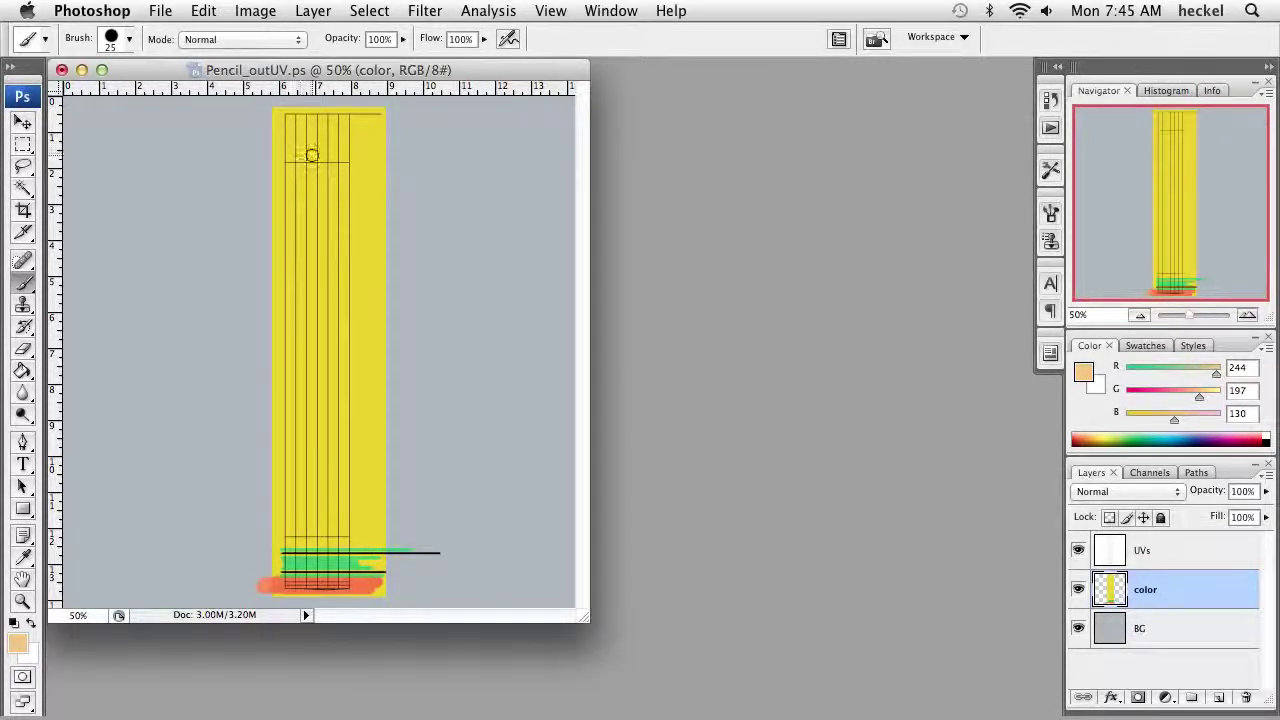
mouse_move(274, 158)
left_mouse_down()
mouse_move(397, 160)
mouse_move(296, 146)
left_mouse_up()
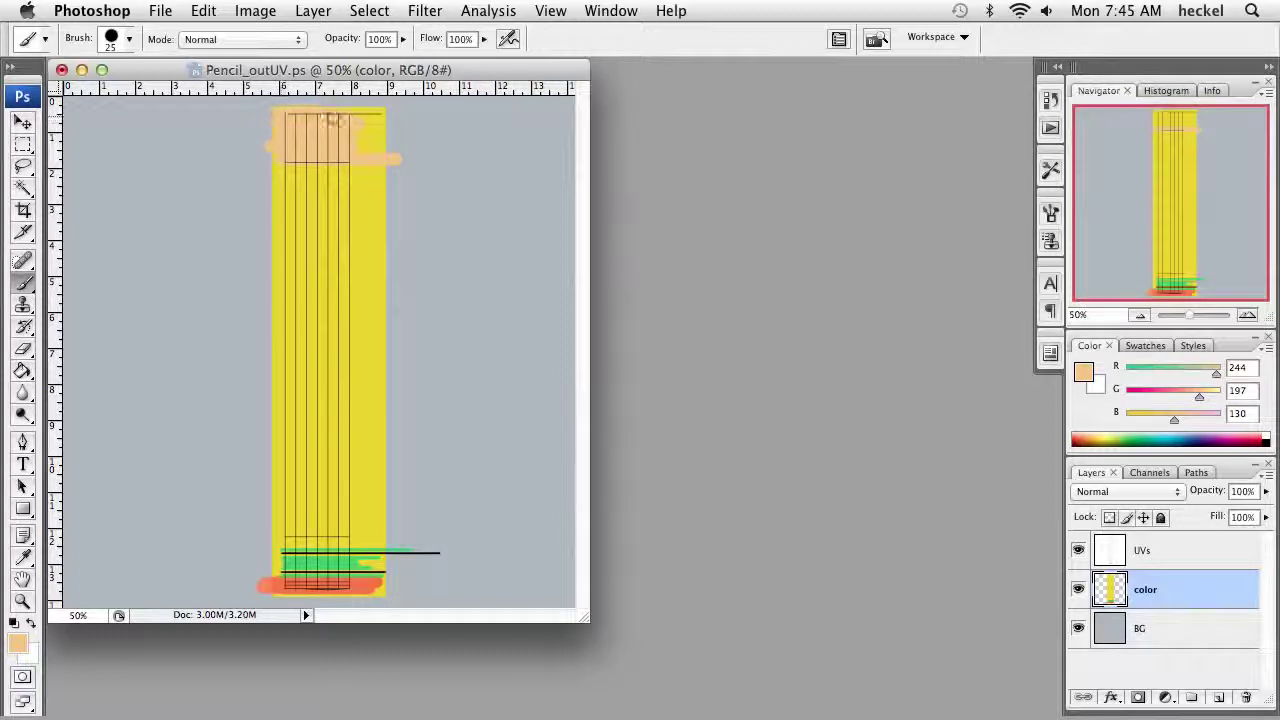
mouse_move(360, 140)
left_mouse_down()
mouse_move(274, 118)
mouse_move(266, 140)
mouse_move(305, 152)
left_mouse_up()
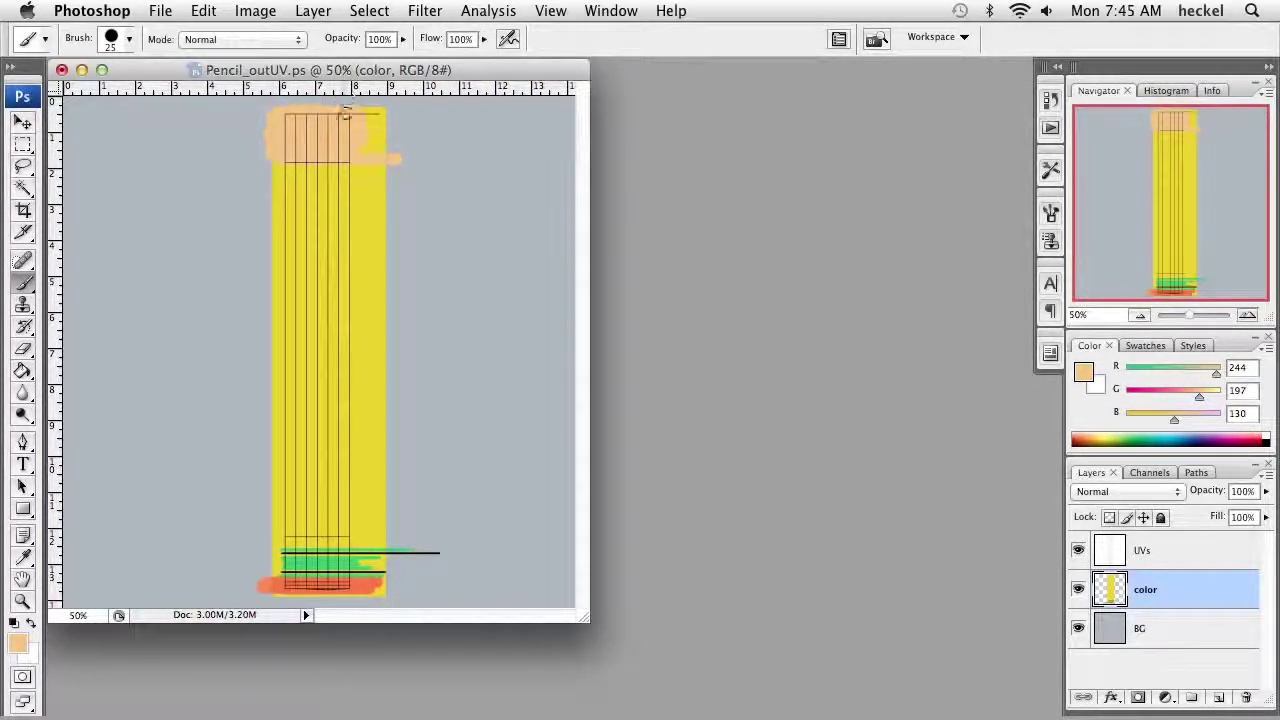
- Reset the foreground color to black and paint the pencil lead across the upper edge of the UV shell with a size 15 brush
key("super+plus")
key("super+plus")
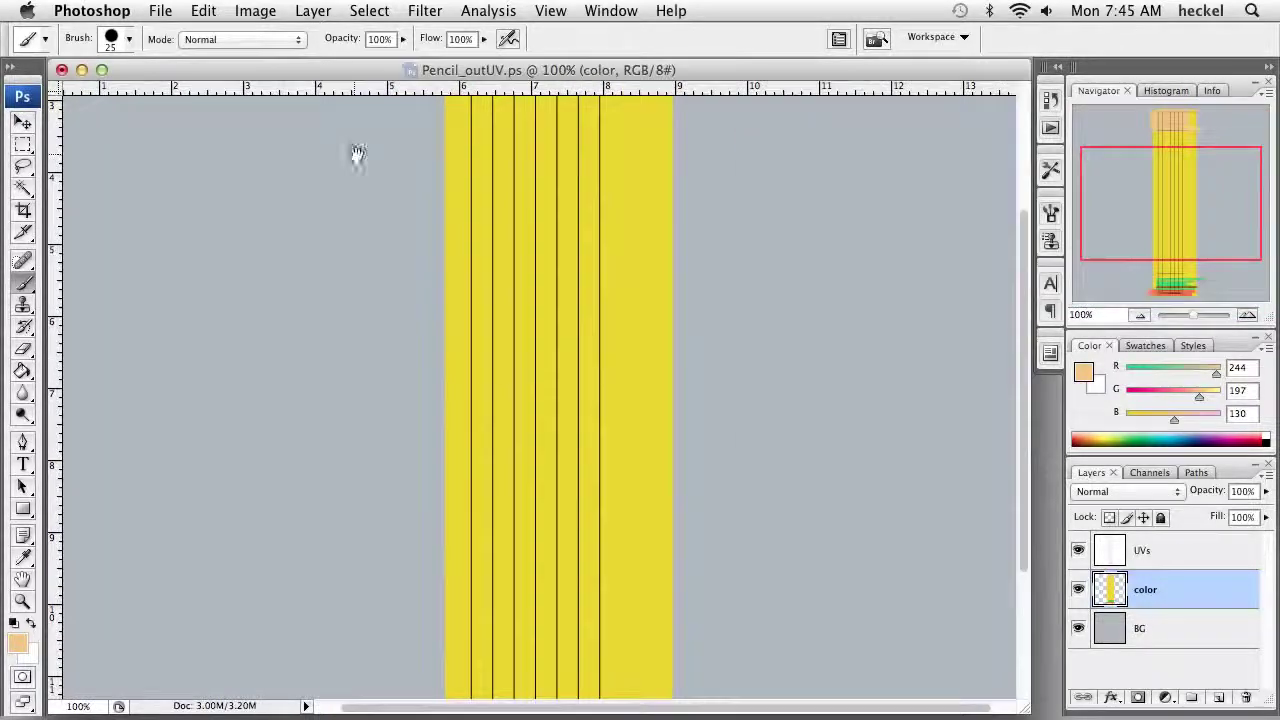
left_click_drag(552, 151, 557, 569)
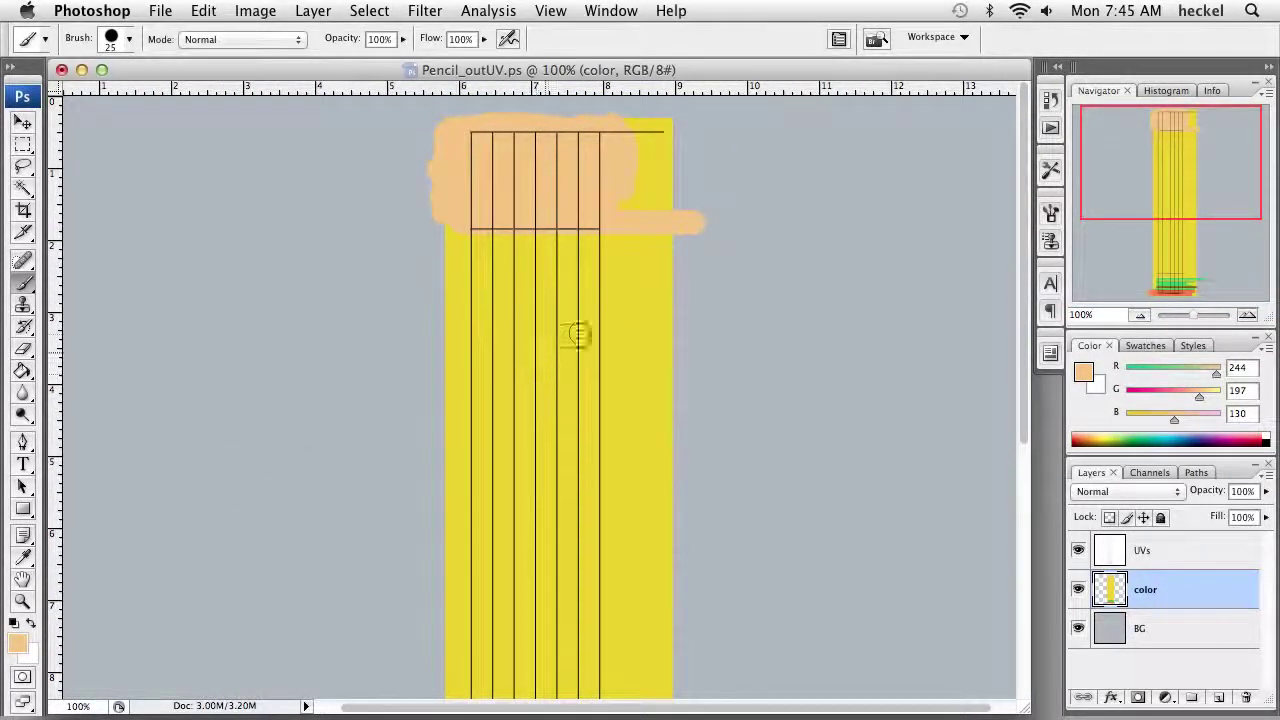
left_click(17, 624)
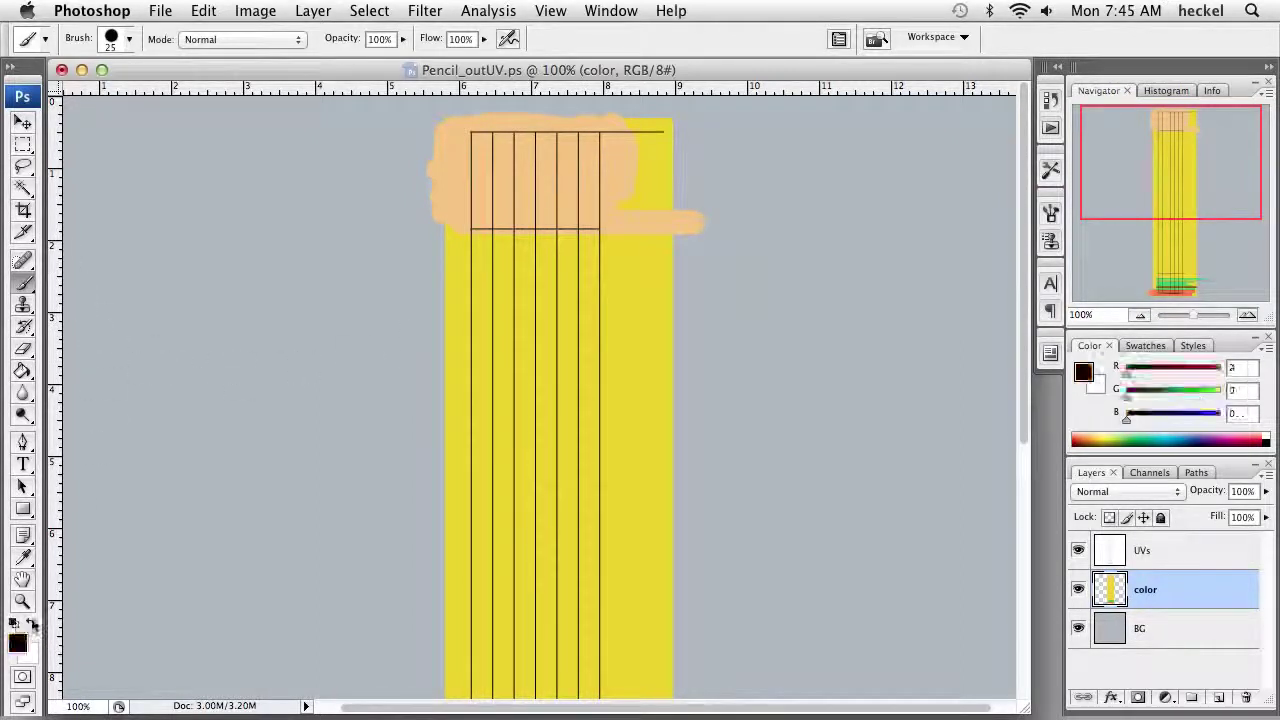
key("bracketleft")
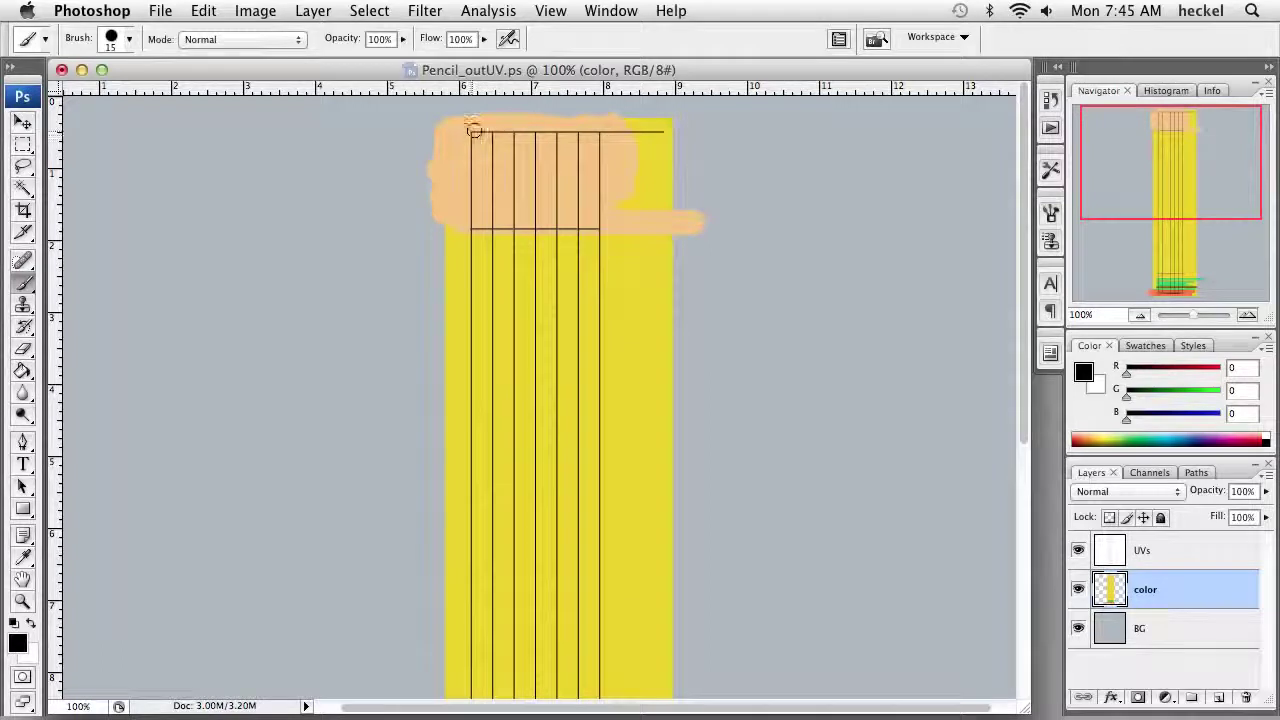
left_click_drag(462, 132, 648, 133)
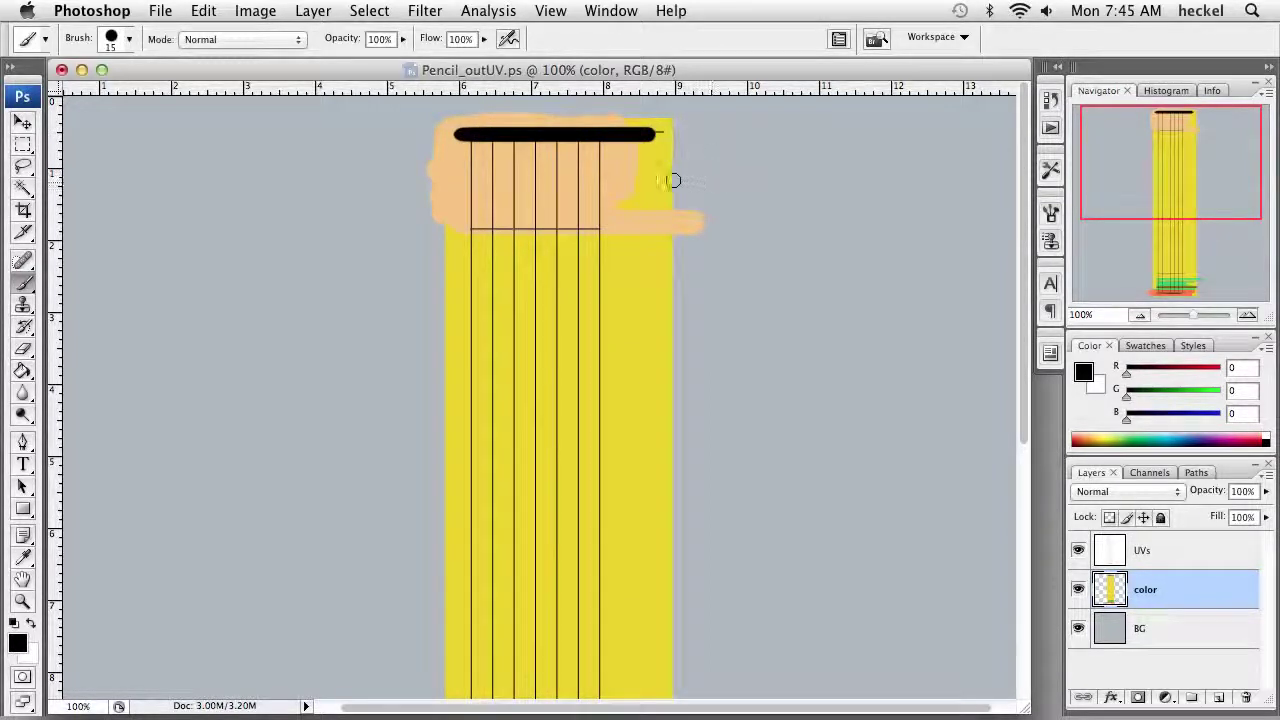
left_click_drag(455, 141, 633, 141)
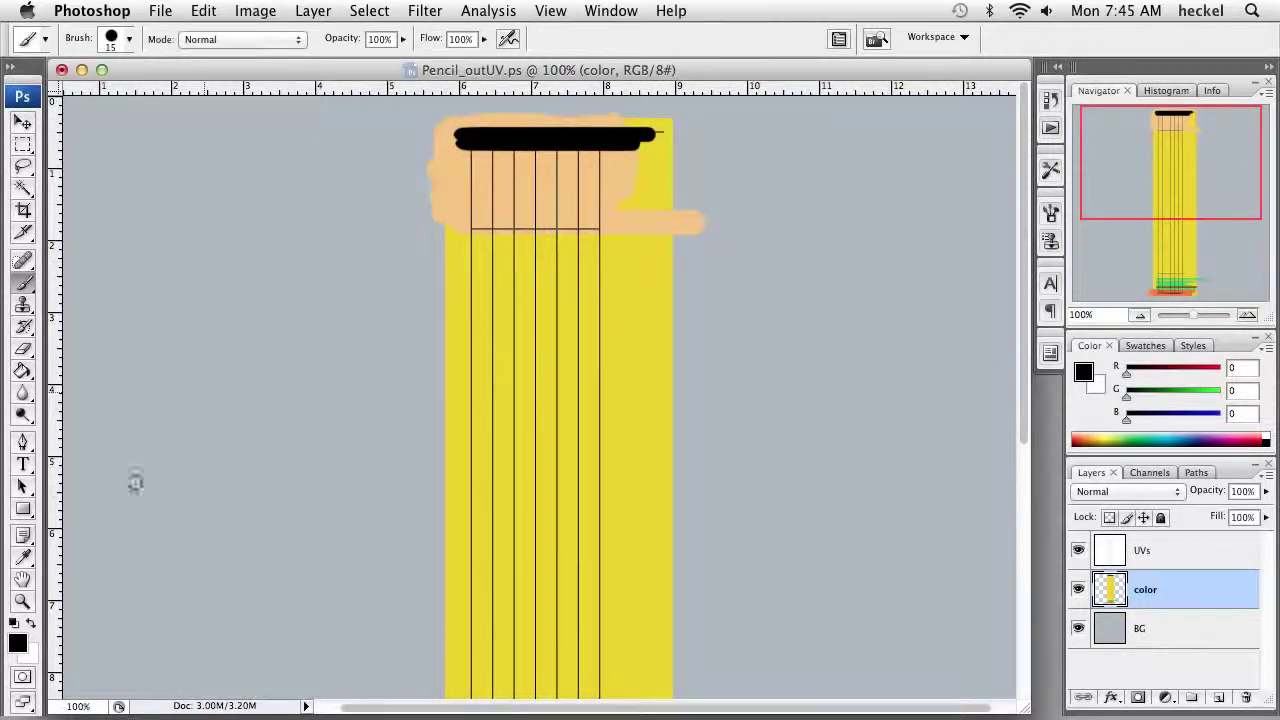
- Change the foreground color to dark gray (RGB 79, 79, 79) and repaint the lead band over the black strokes
left_click(17, 643)
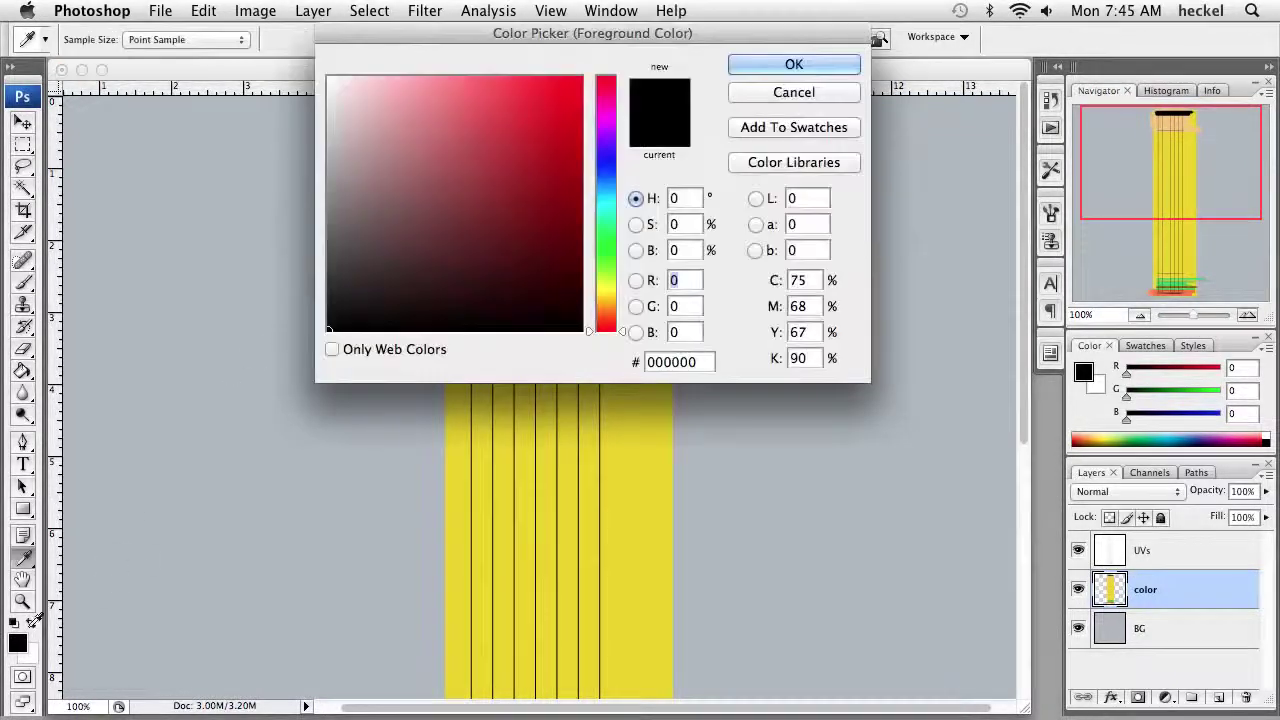
left_click(328, 252)
left_click(734, 63)
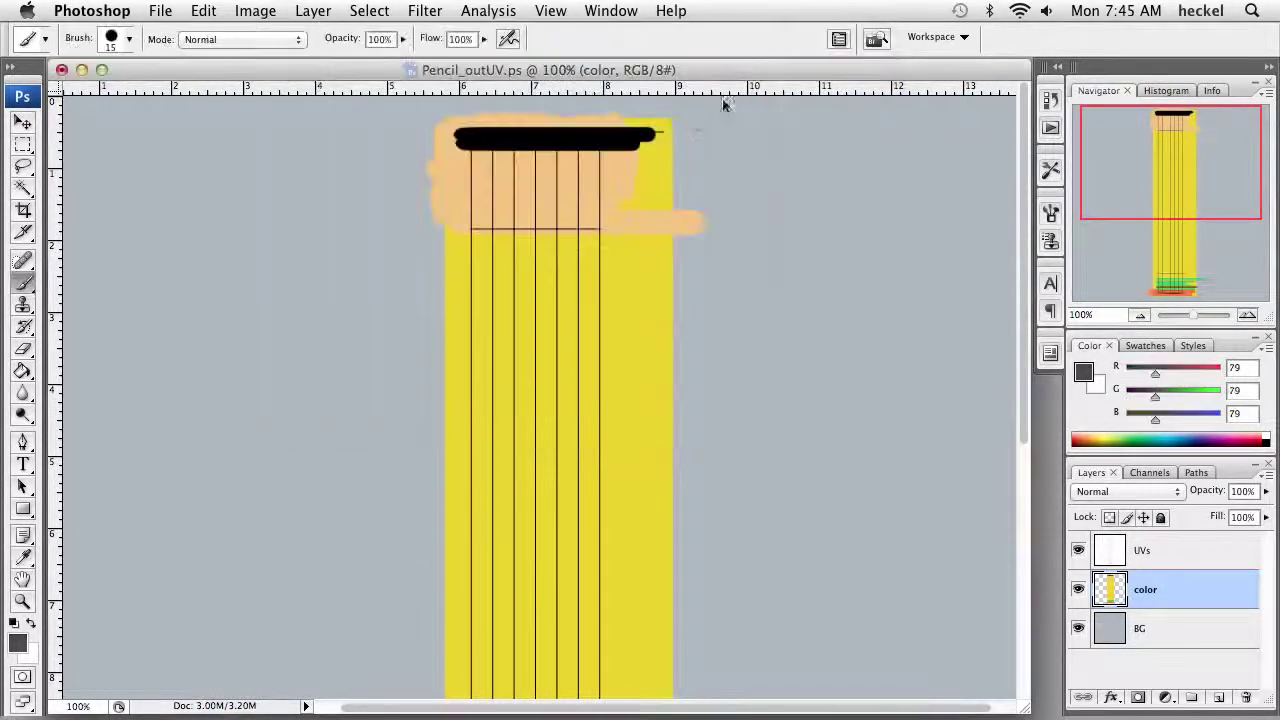
mouse_move(460, 147)
left_mouse_down()
mouse_move(656, 146)
mouse_move(510, 134)
mouse_move(656, 133)
mouse_move(441, 138)
left_mouse_up()
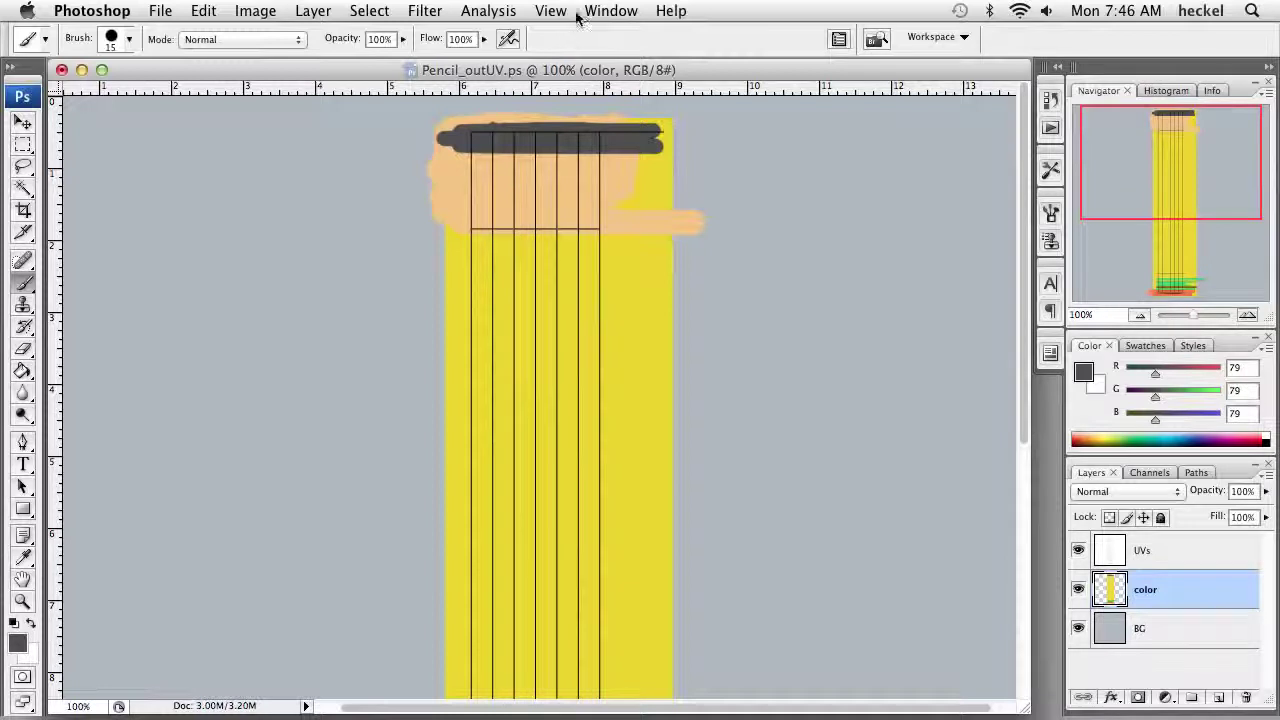
- Rotate the canvas 90° counterclockwise so the pencil lies horizontally, and widen the document window to show canvas space around it
key("super+minus")
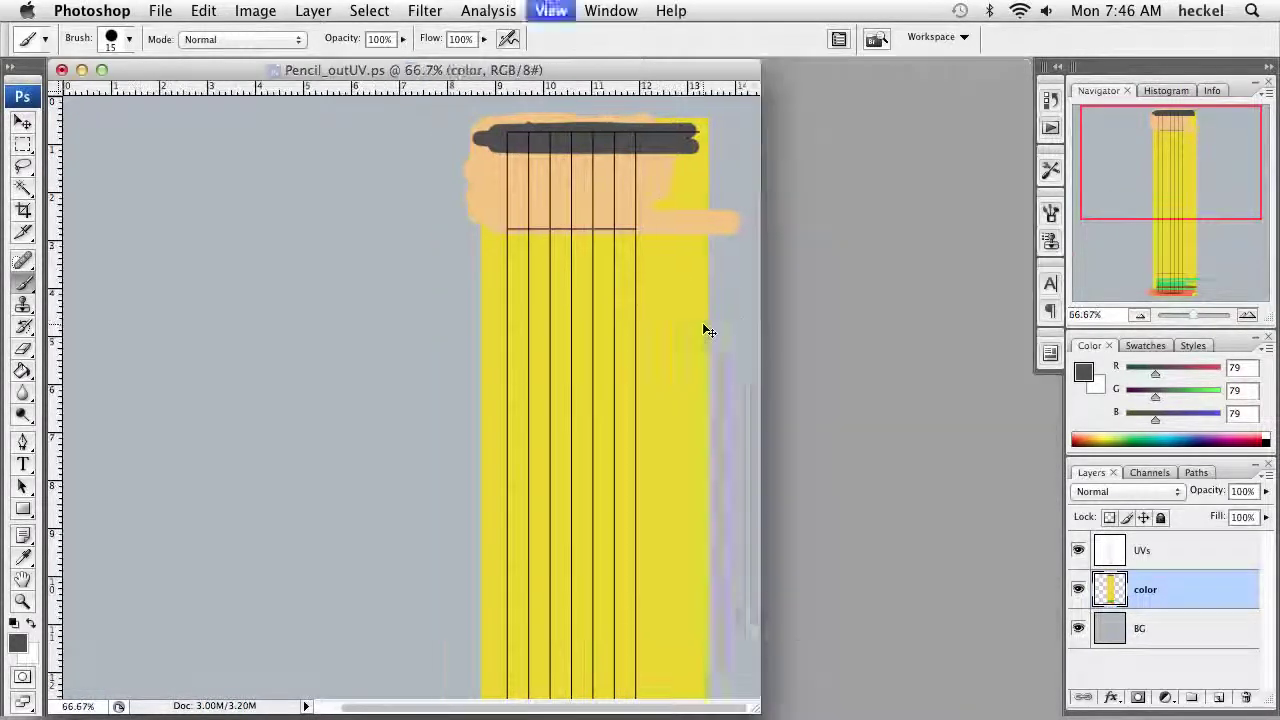
key("super+minus")
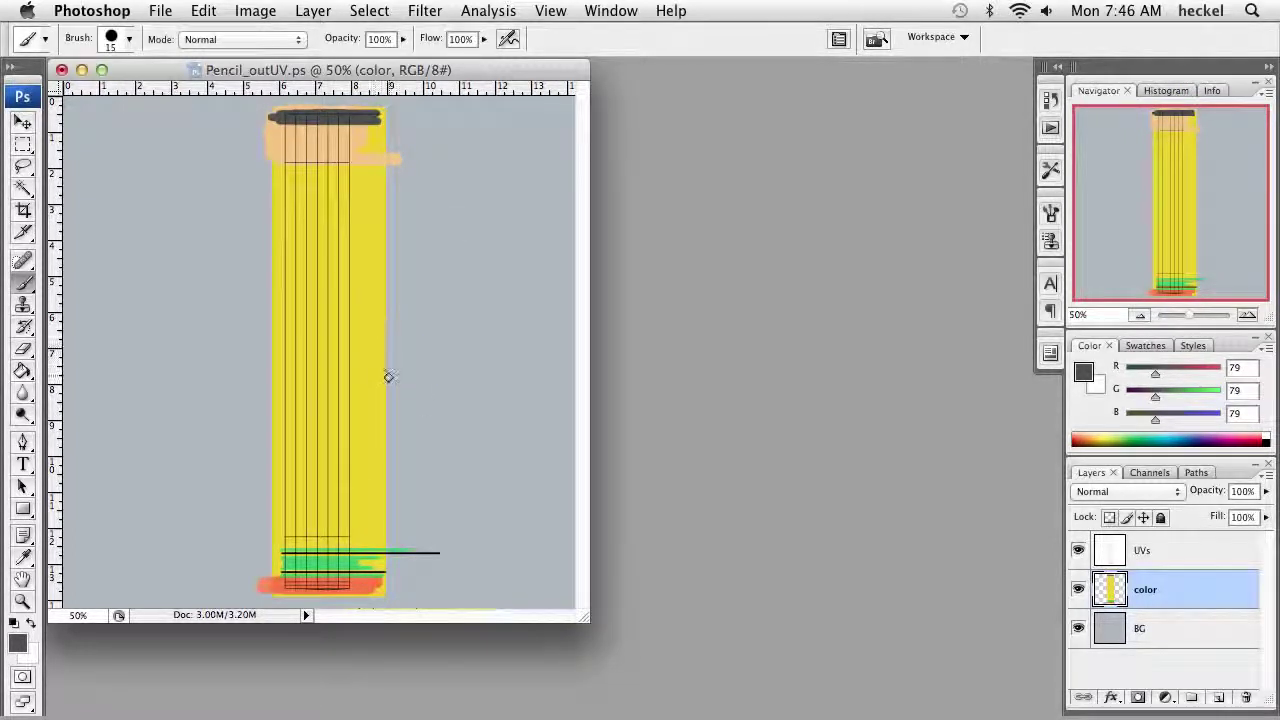
left_click(253, 14)
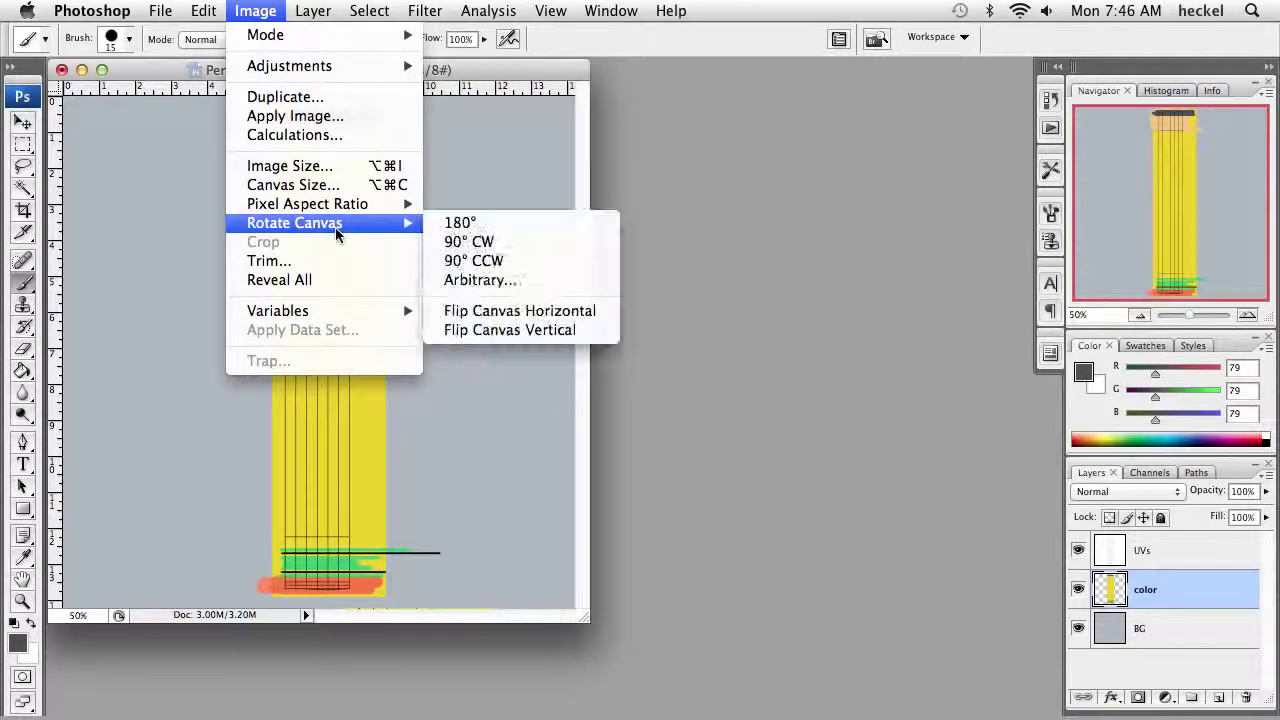
mouse_move(392, 234)
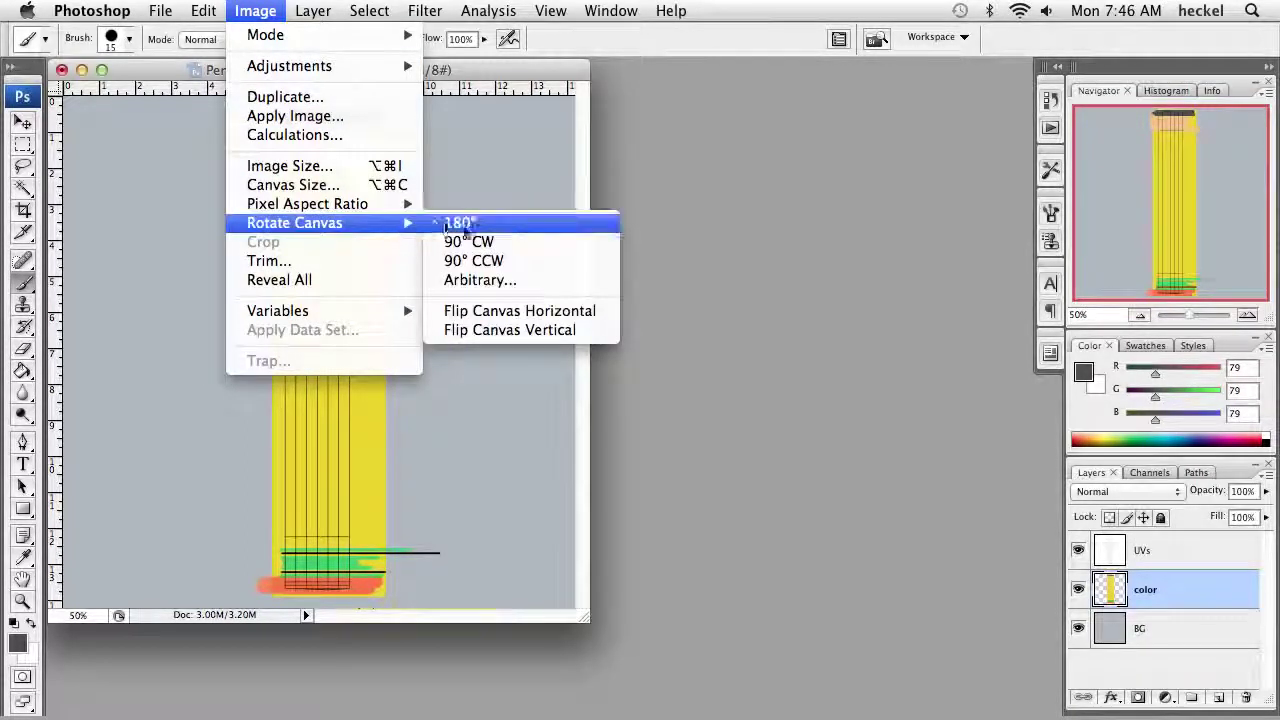
left_click(511, 262)
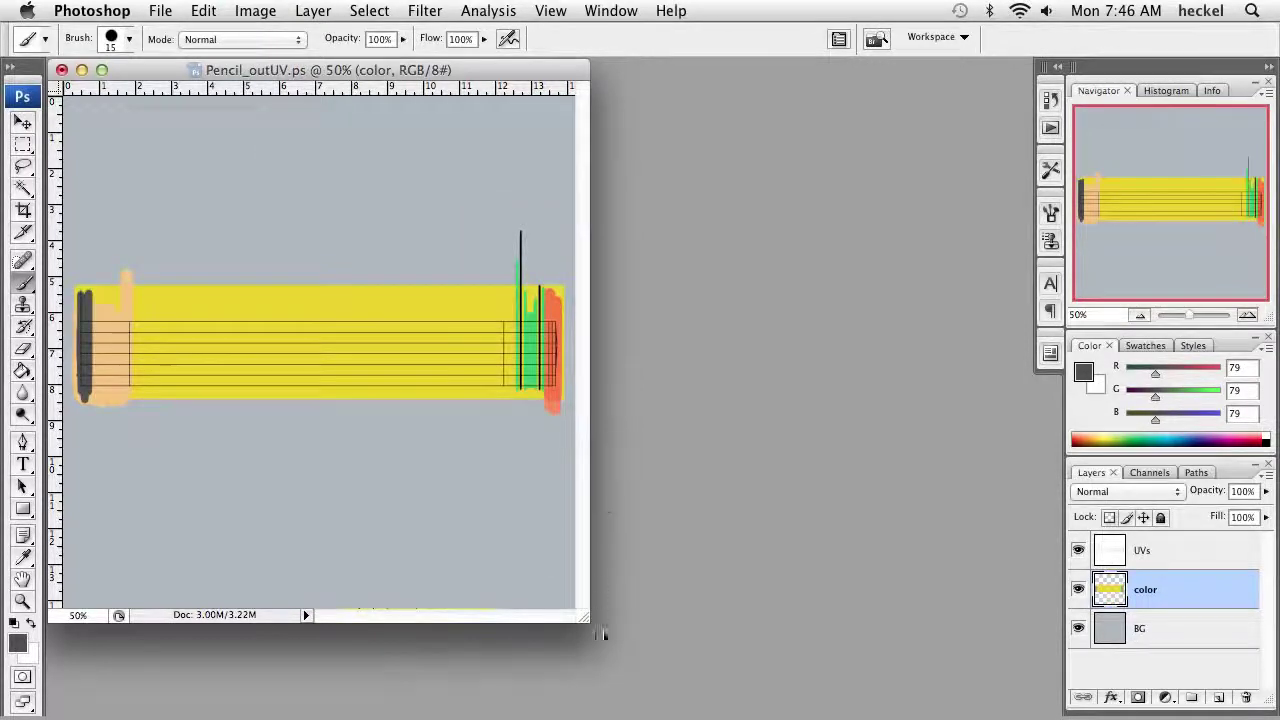
left_click_drag(584, 615, 895, 612)
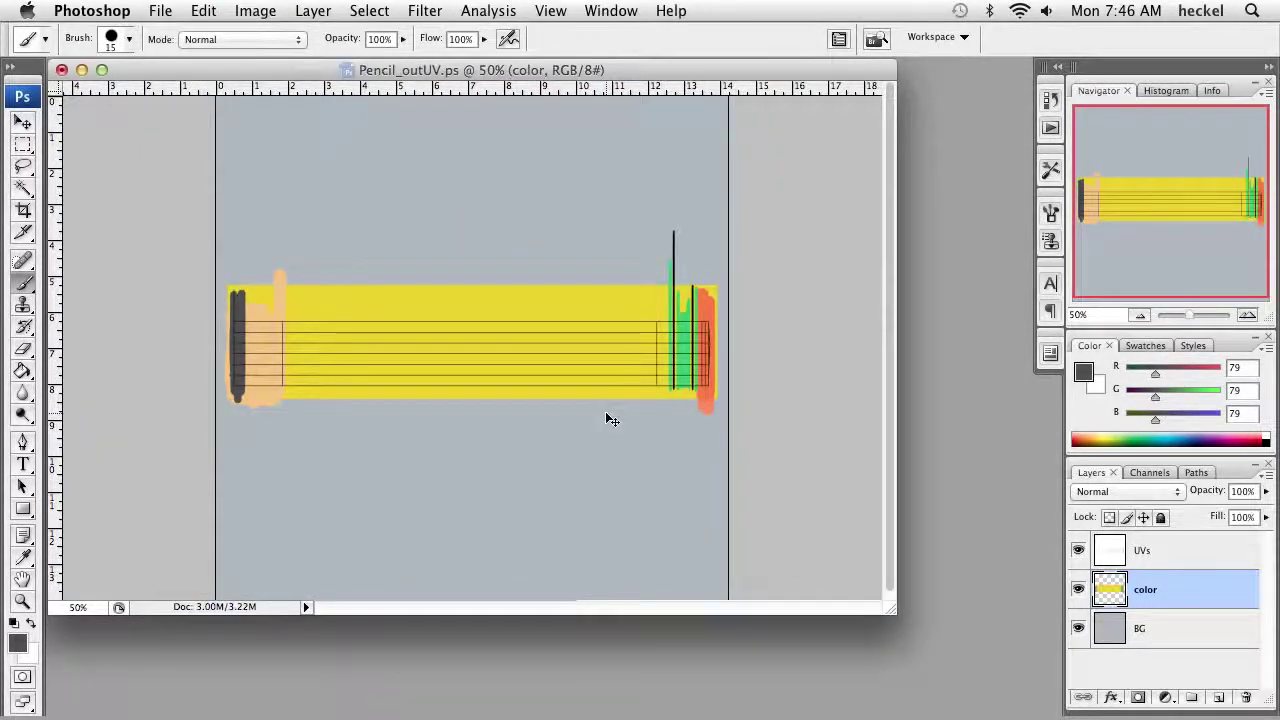
- Set up the Type tool with the Arial font in Bold style at 24 pt
key("super+equal")
key("super+equal")
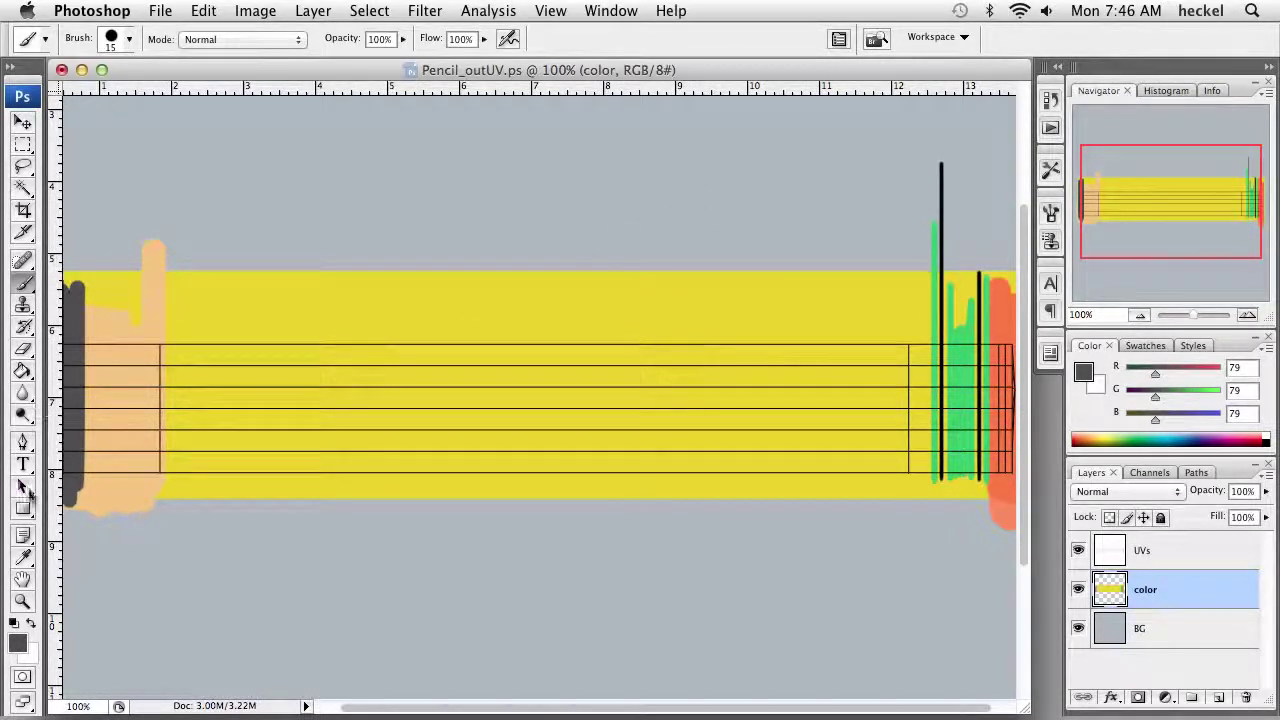
left_click(25, 466)
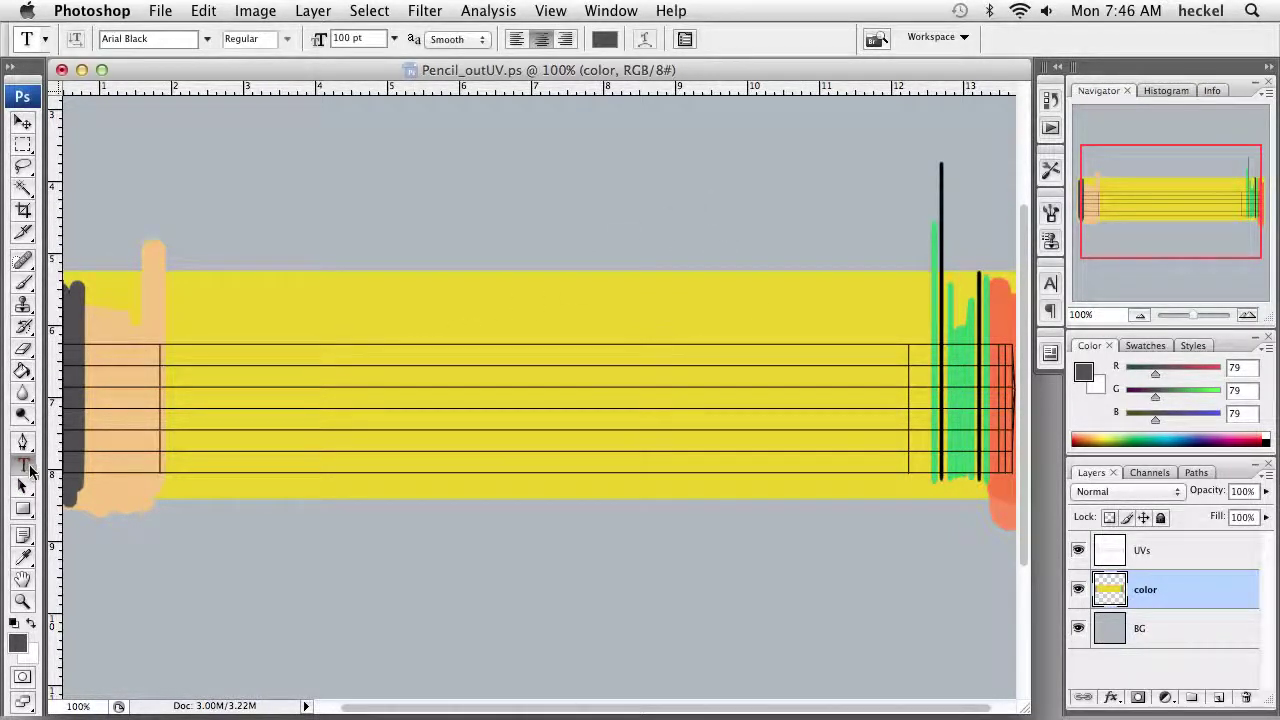
left_click(209, 40)
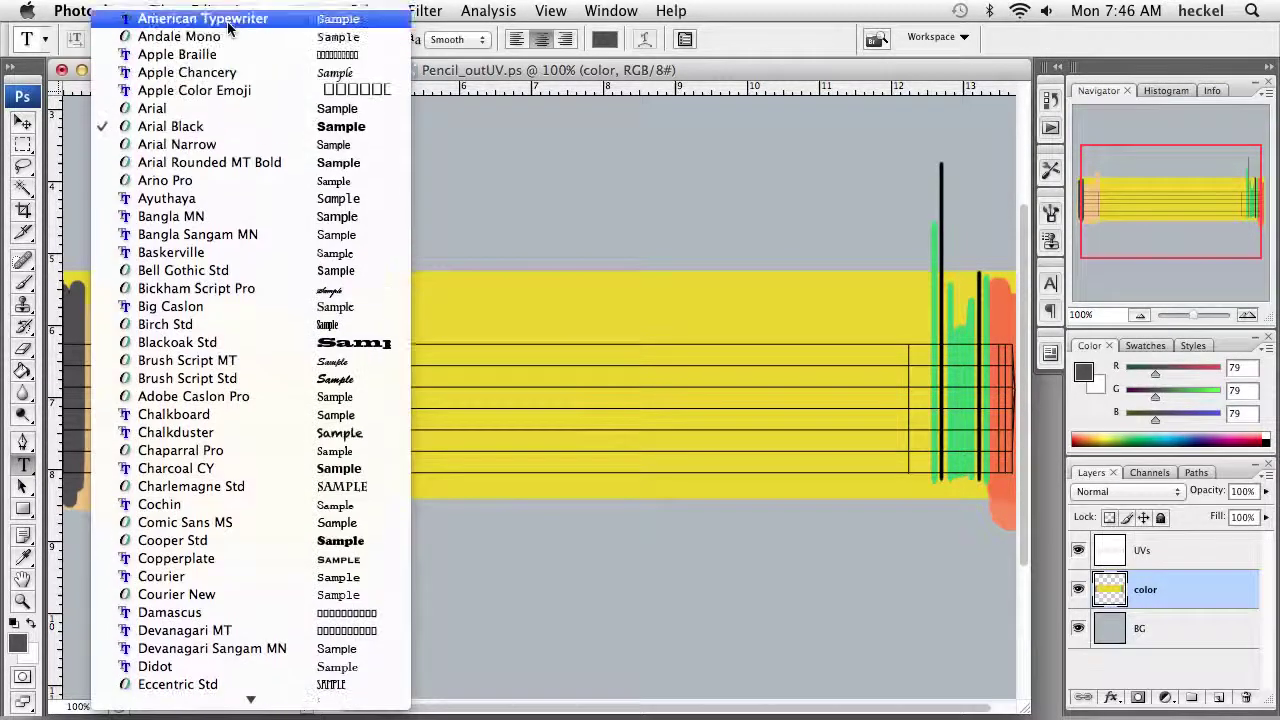
left_click(237, 110)
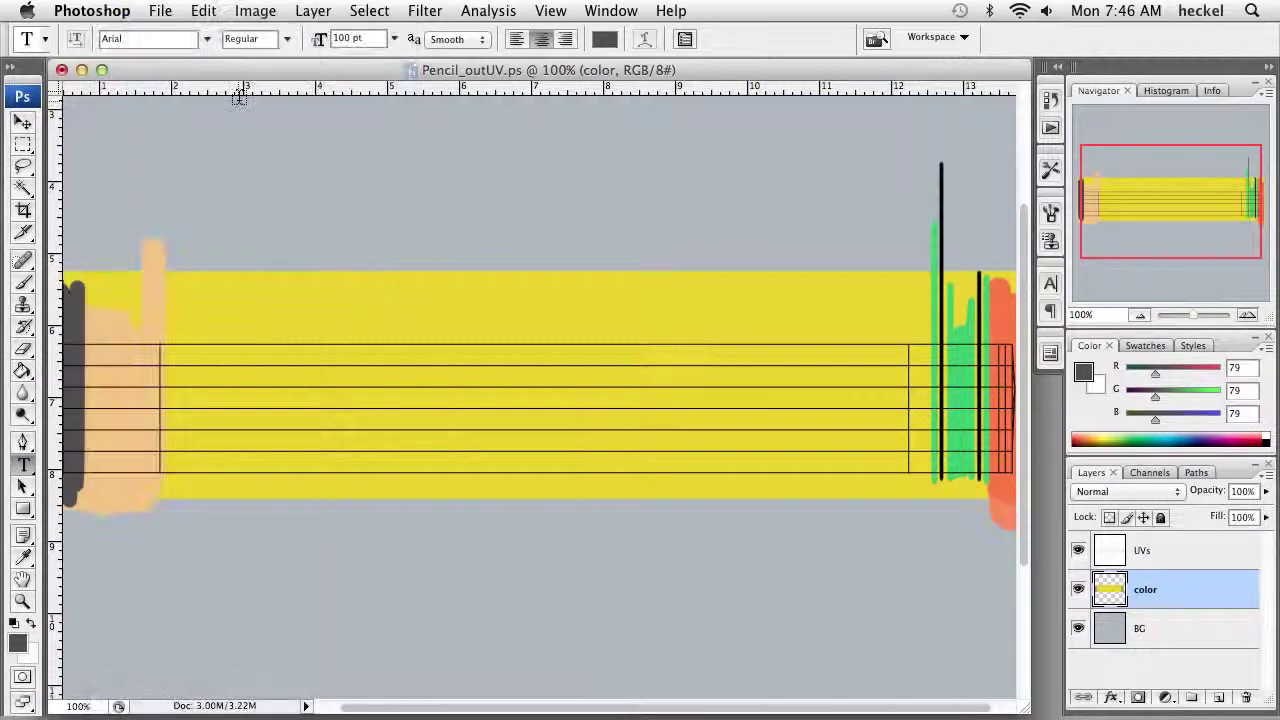
left_click(289, 44)
left_click(285, 81)
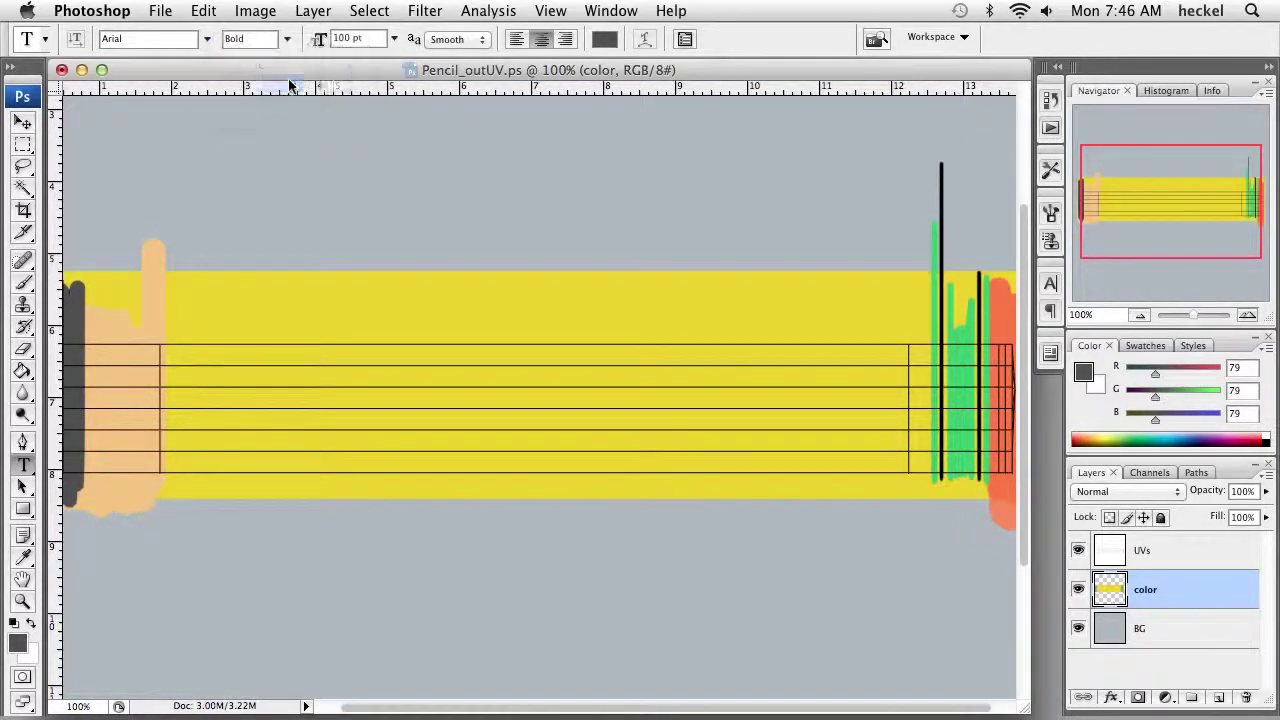
left_click(350, 38)
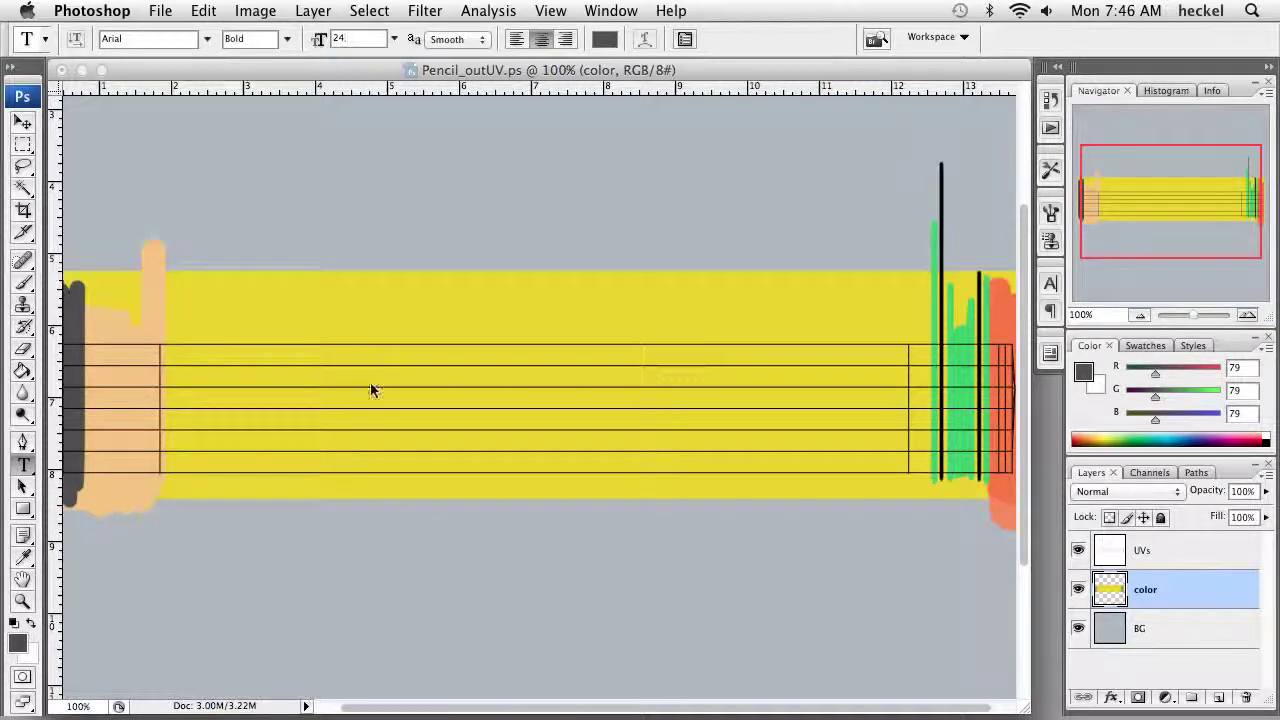
- Create a text box across the middle of the yellow pencil body and enter SANFORD in black
left_click_drag(224, 379, 621, 422)
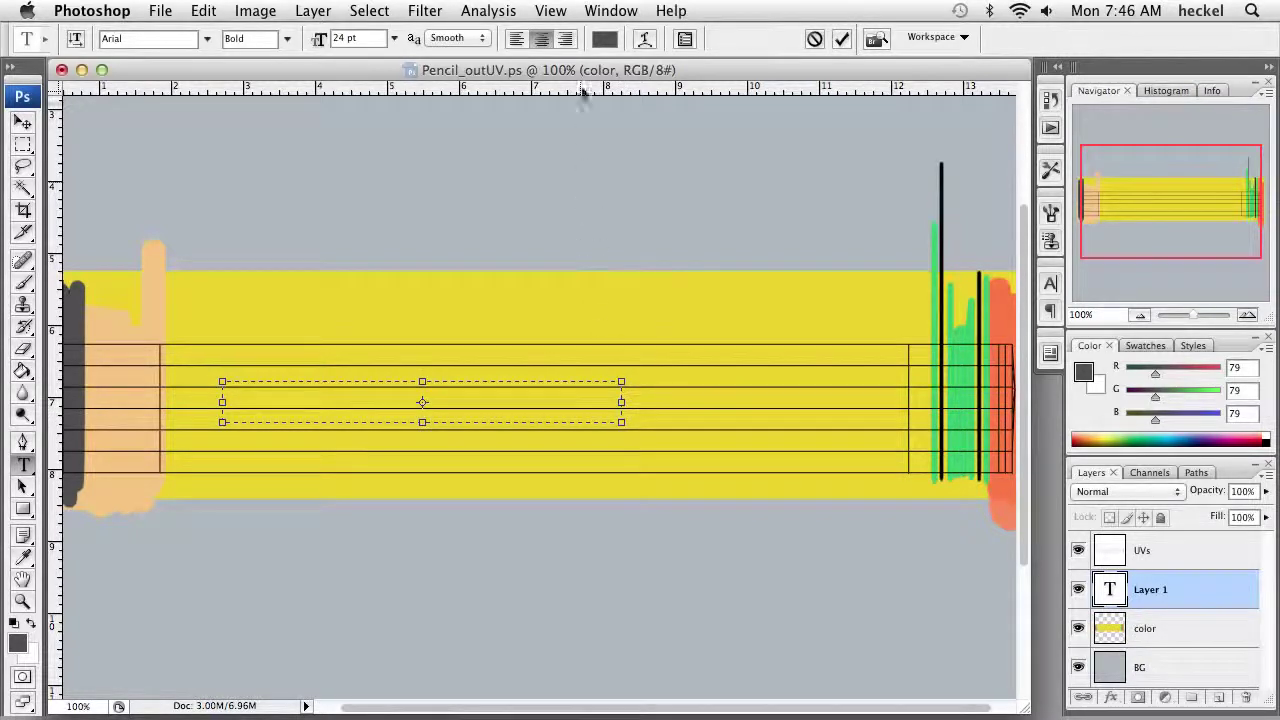
left_click(14, 624)
left_click(17, 643)
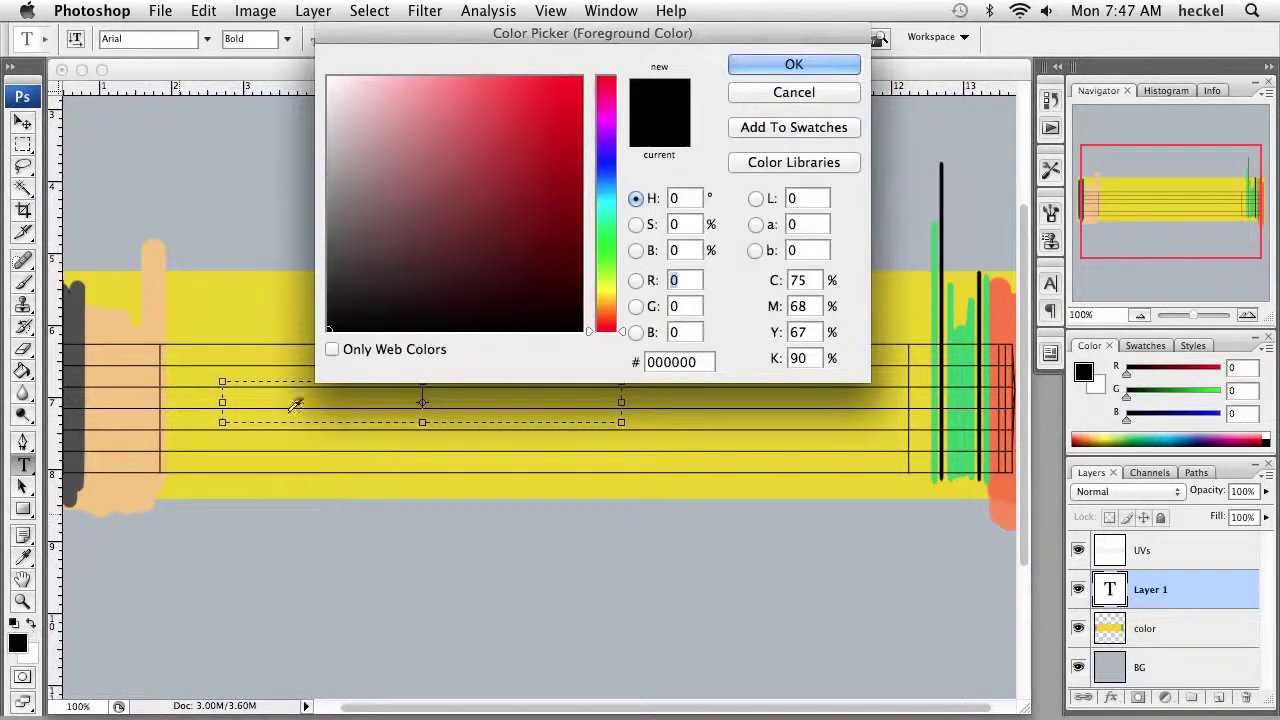
left_click(766, 64)
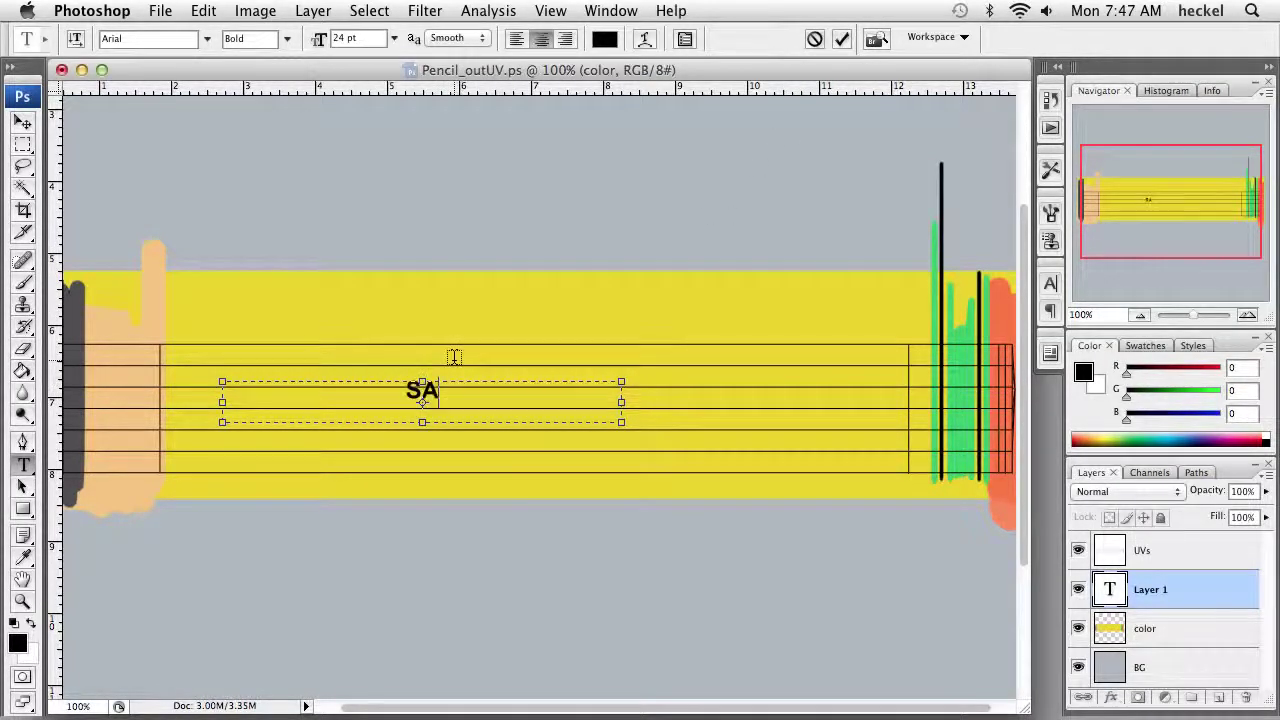
type("NFOR")
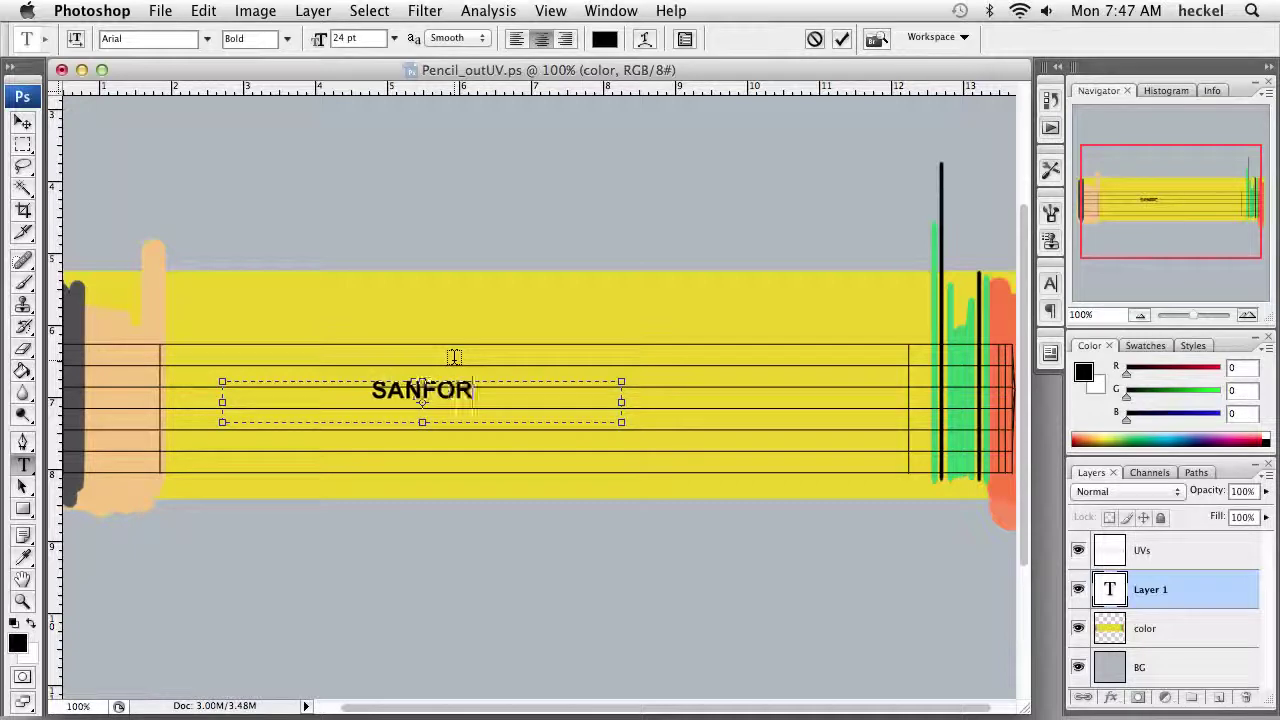
type("D")
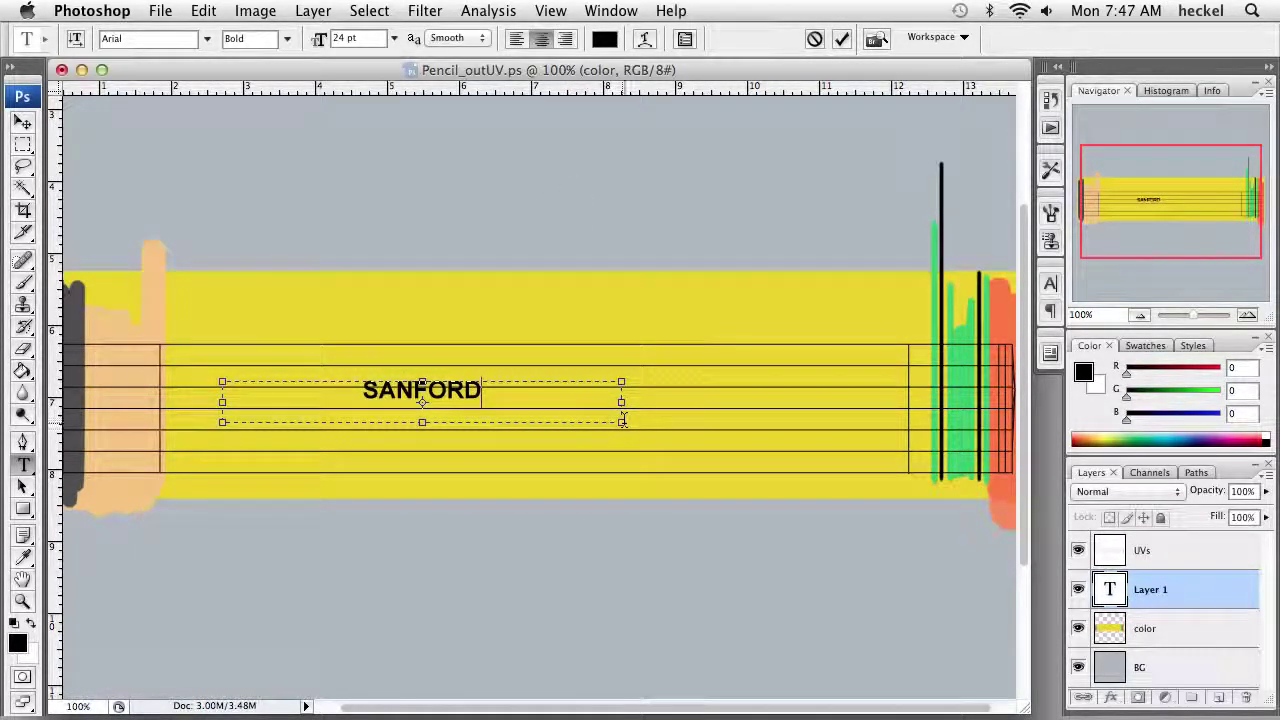
- Shrink the SANFORD text box around its word and move the text slightly down and right, centering it between two UV lines
left_click_drag(621, 421, 411, 410)
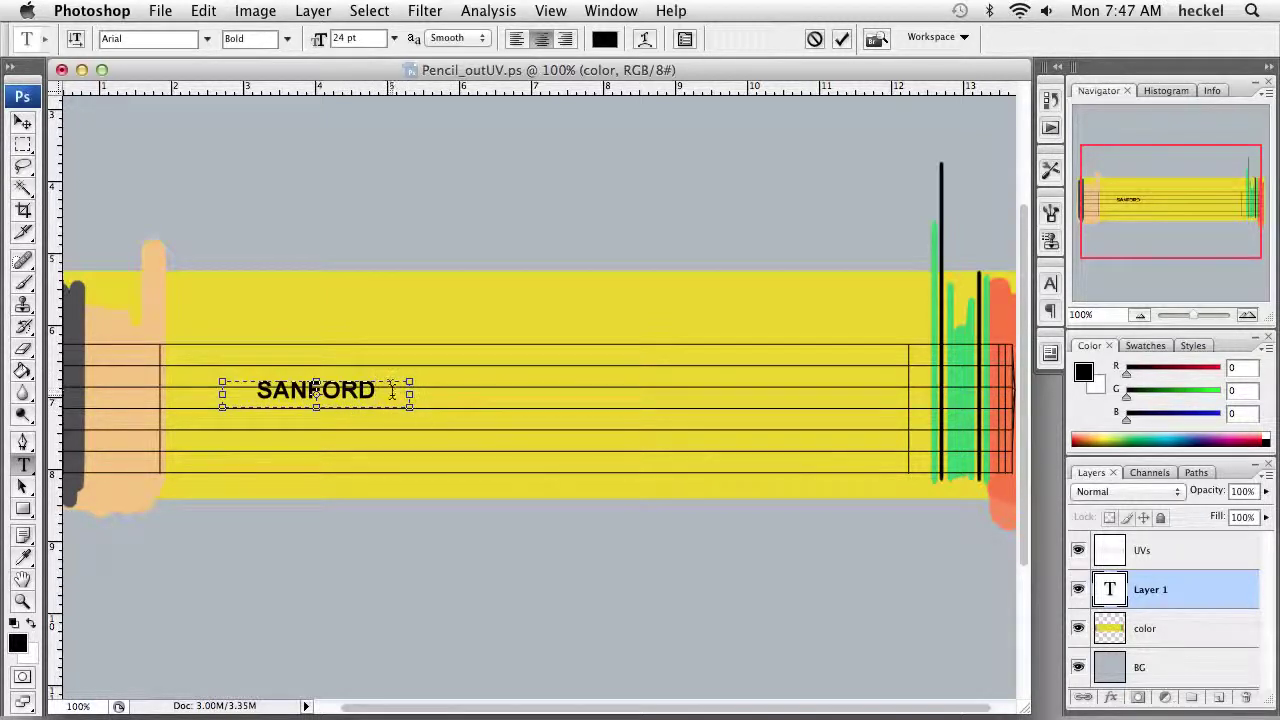
left_click(22, 121)
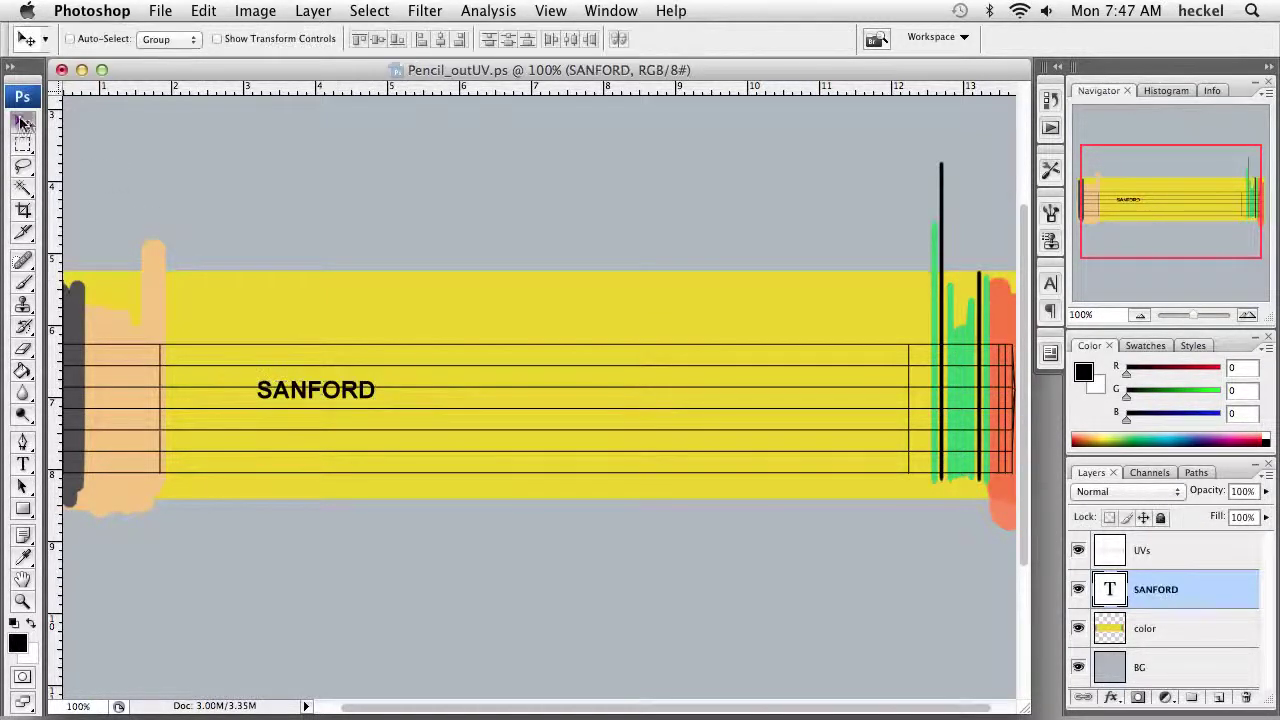
left_click_drag(337, 393, 348, 401)
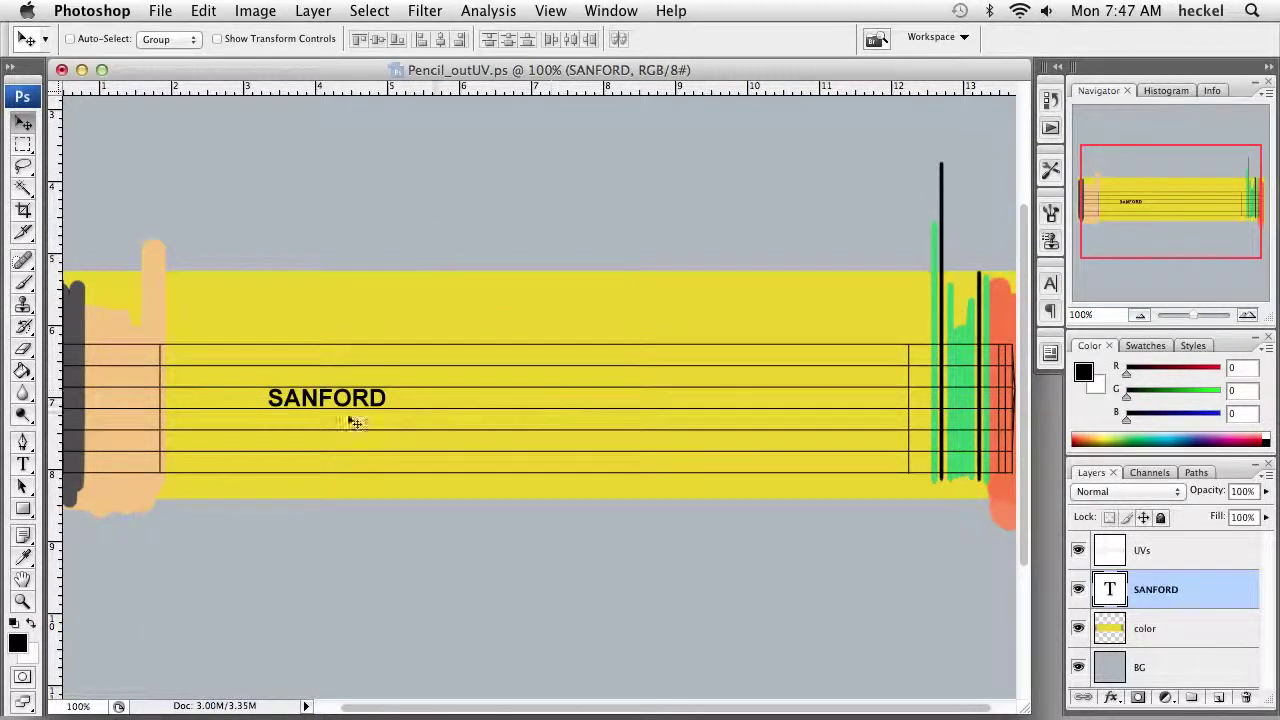
- Add the text AMERICAN in Arial Regular to the right of SANFORD and shift it slightly closer to that word
left_click(23, 463)
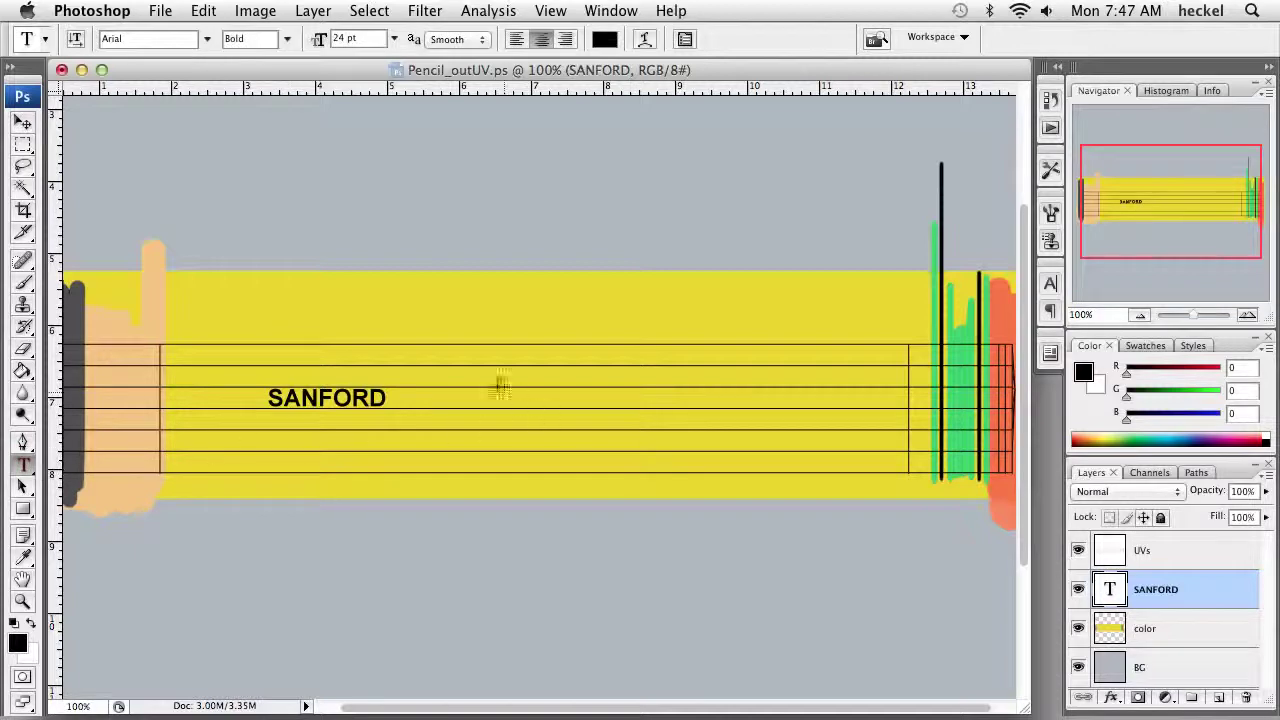
left_click_drag(488, 390, 740, 405)
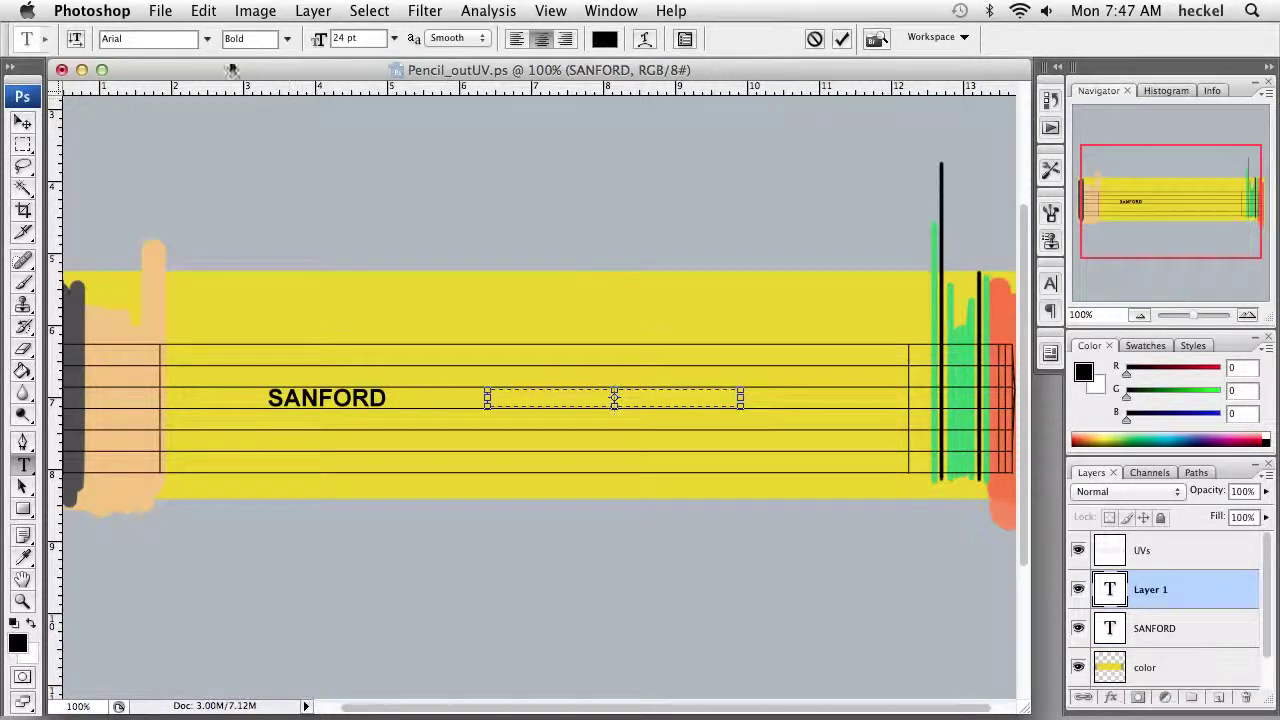
left_click(287, 39)
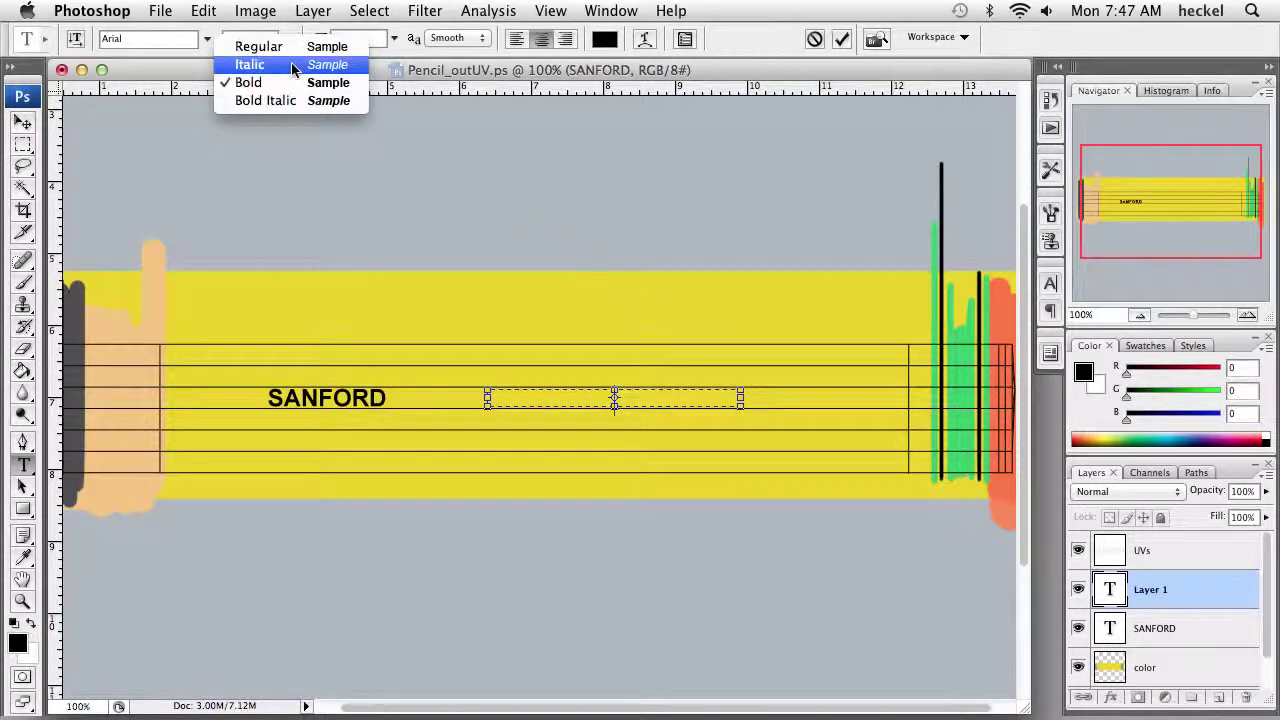
left_click(258, 46)
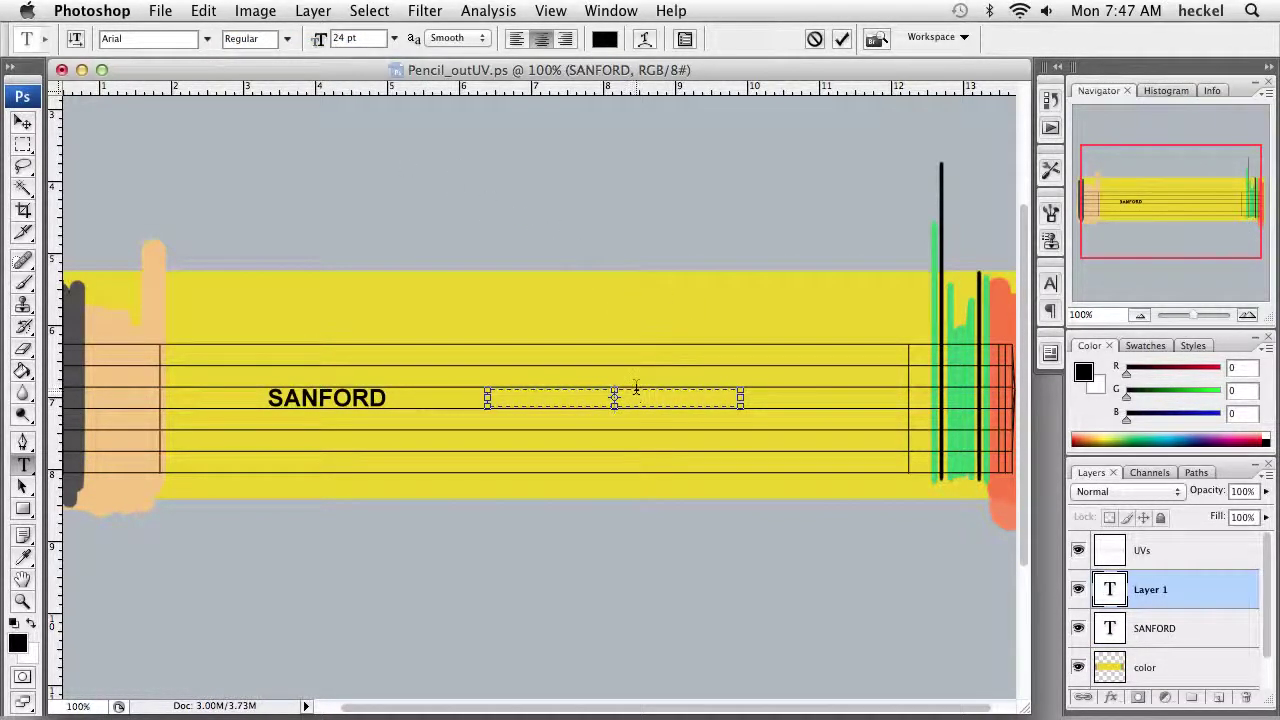
type("AMERICAN")
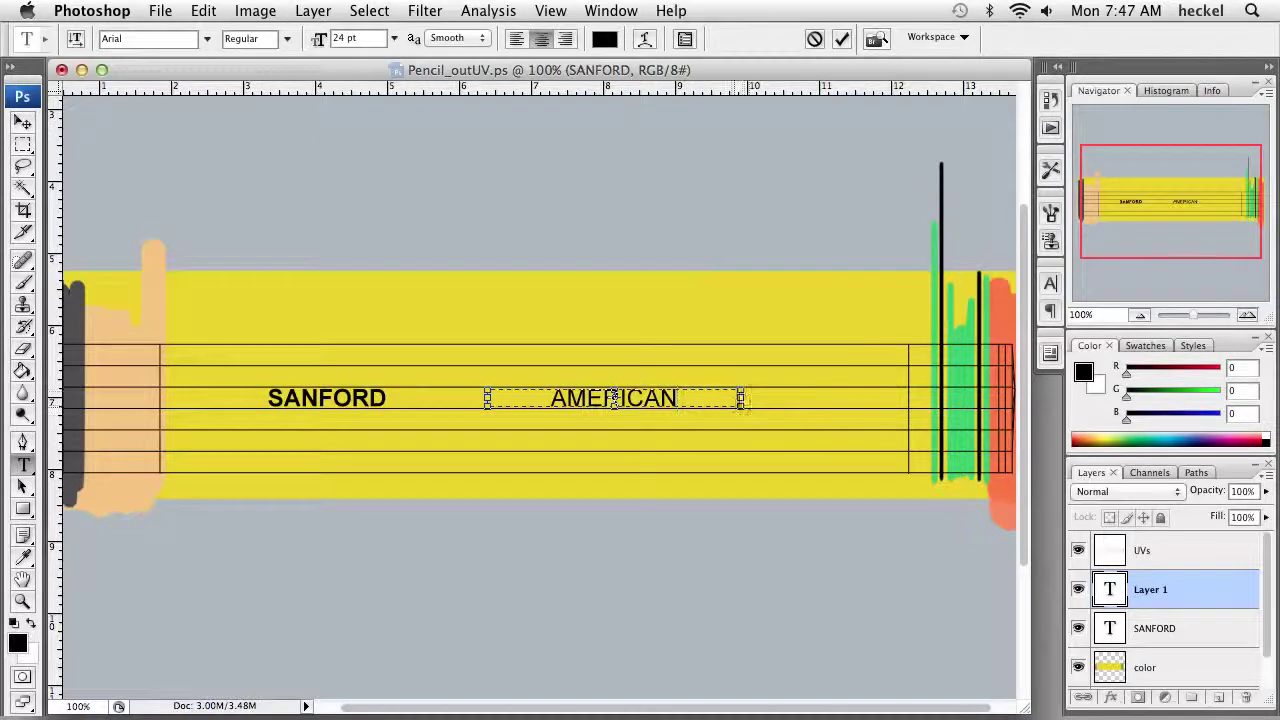
left_click(22, 121)
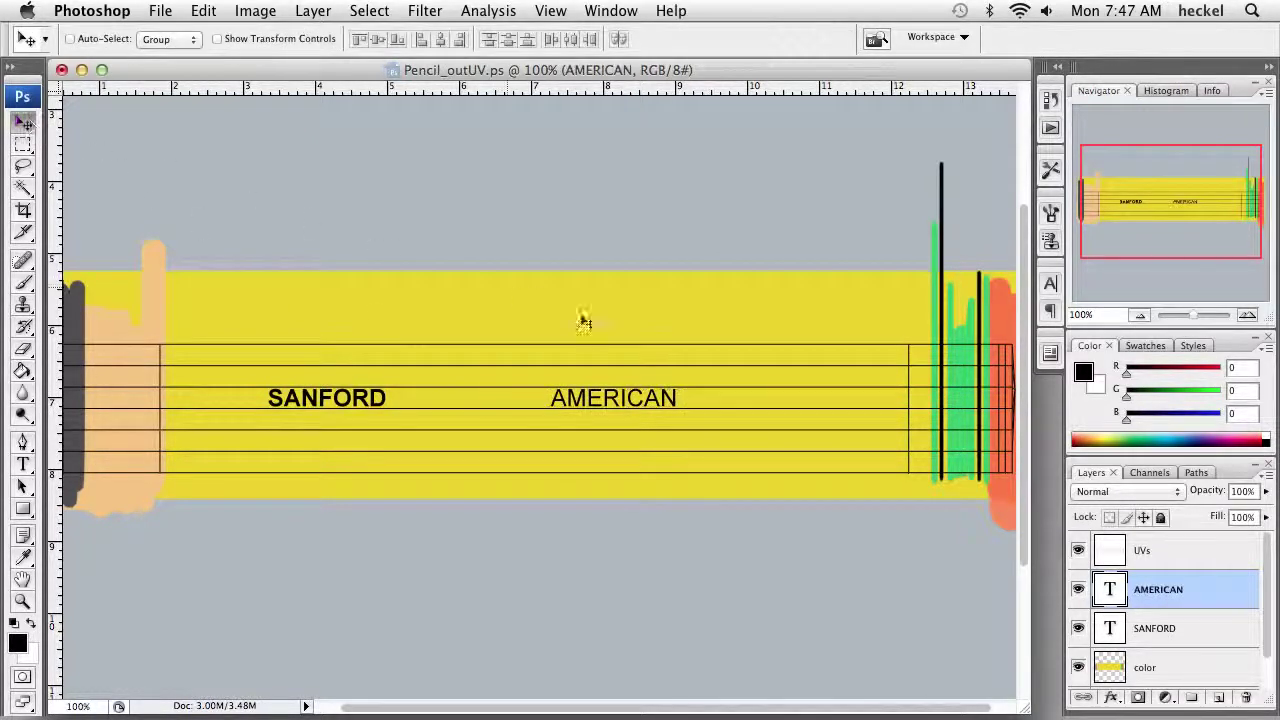
left_click_drag(643, 401, 593, 404)
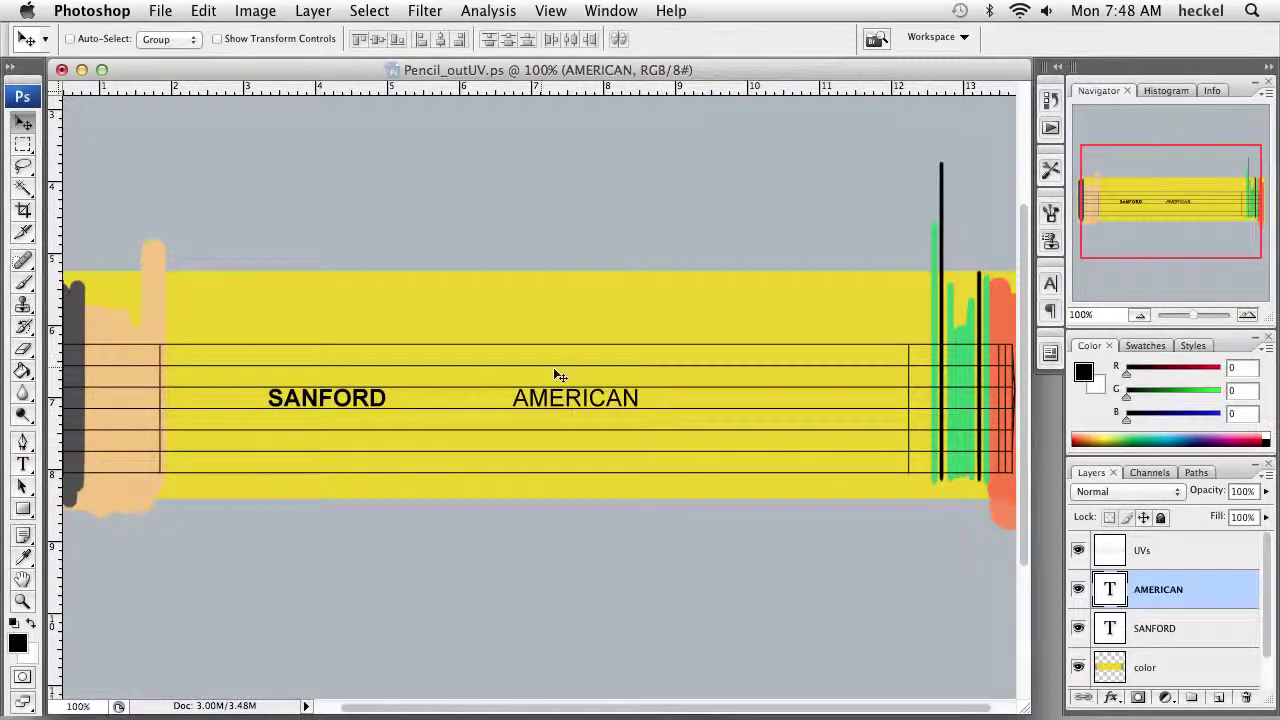
- Append HB after a wide gap to the AMERICAN text and move the whole line right, toward the green ferrule
left_click(23, 464)
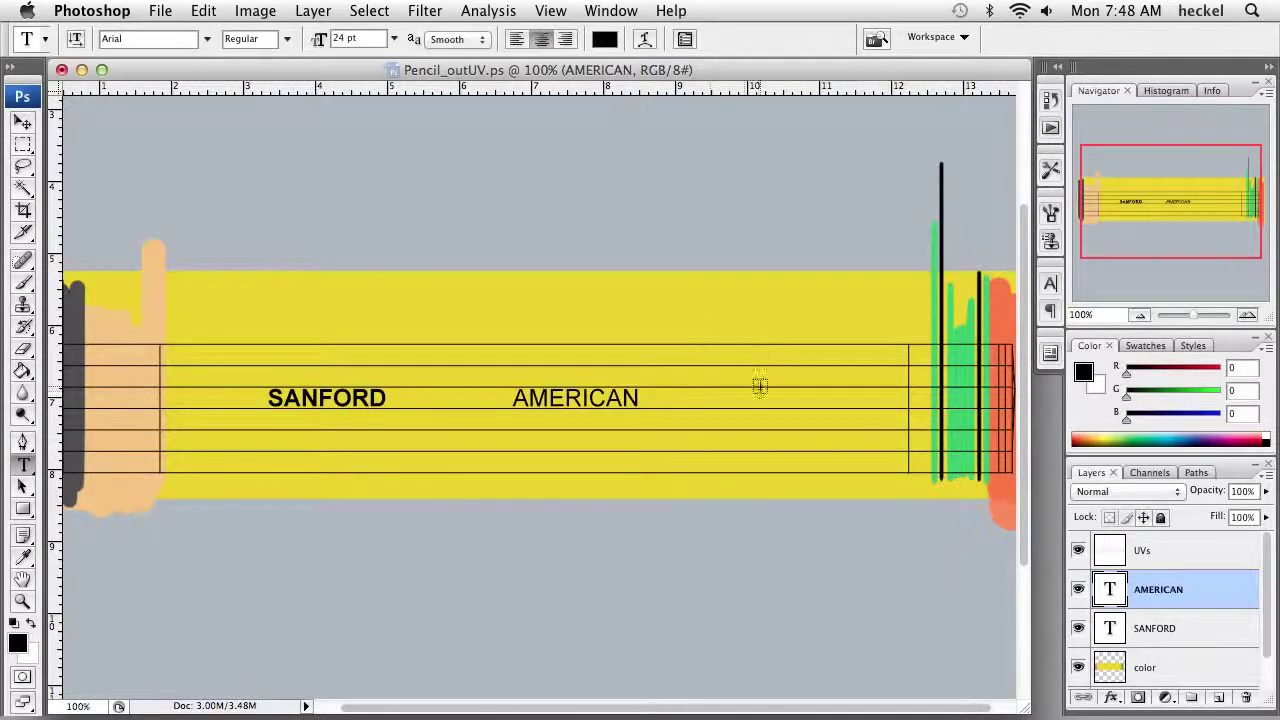
right_click(568, 400)
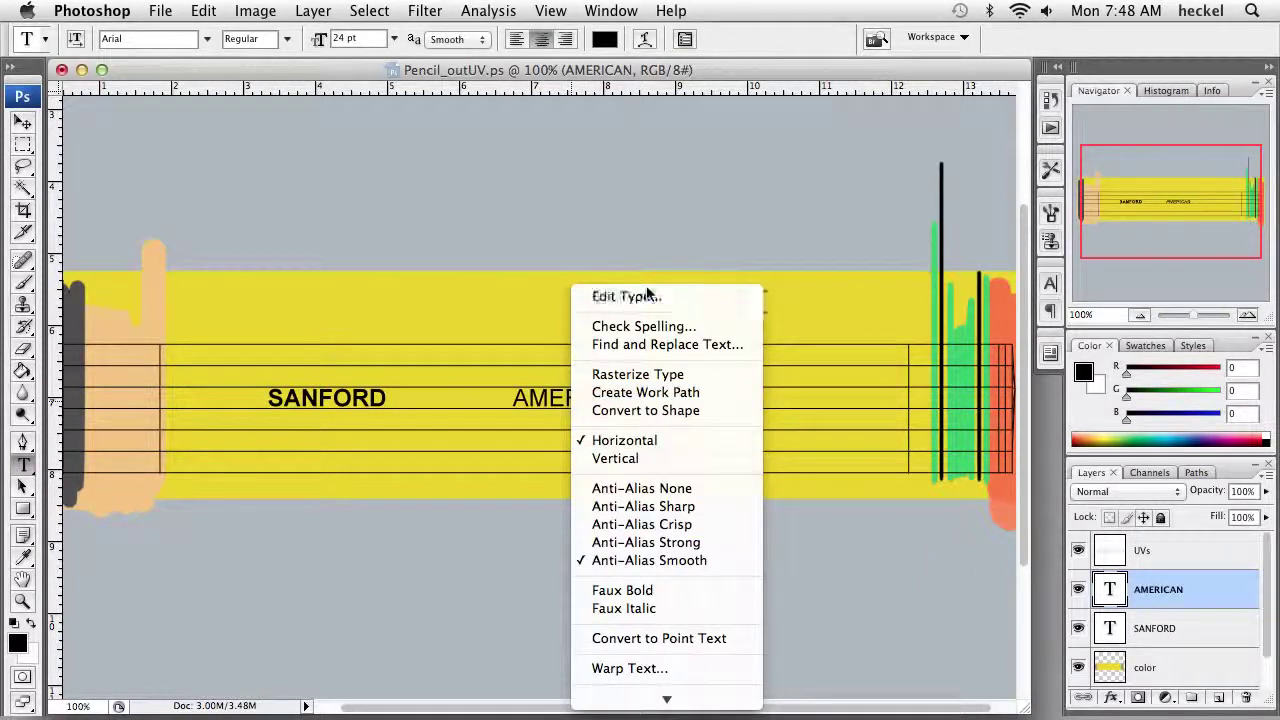
left_click(598, 298)
left_click(663, 392)
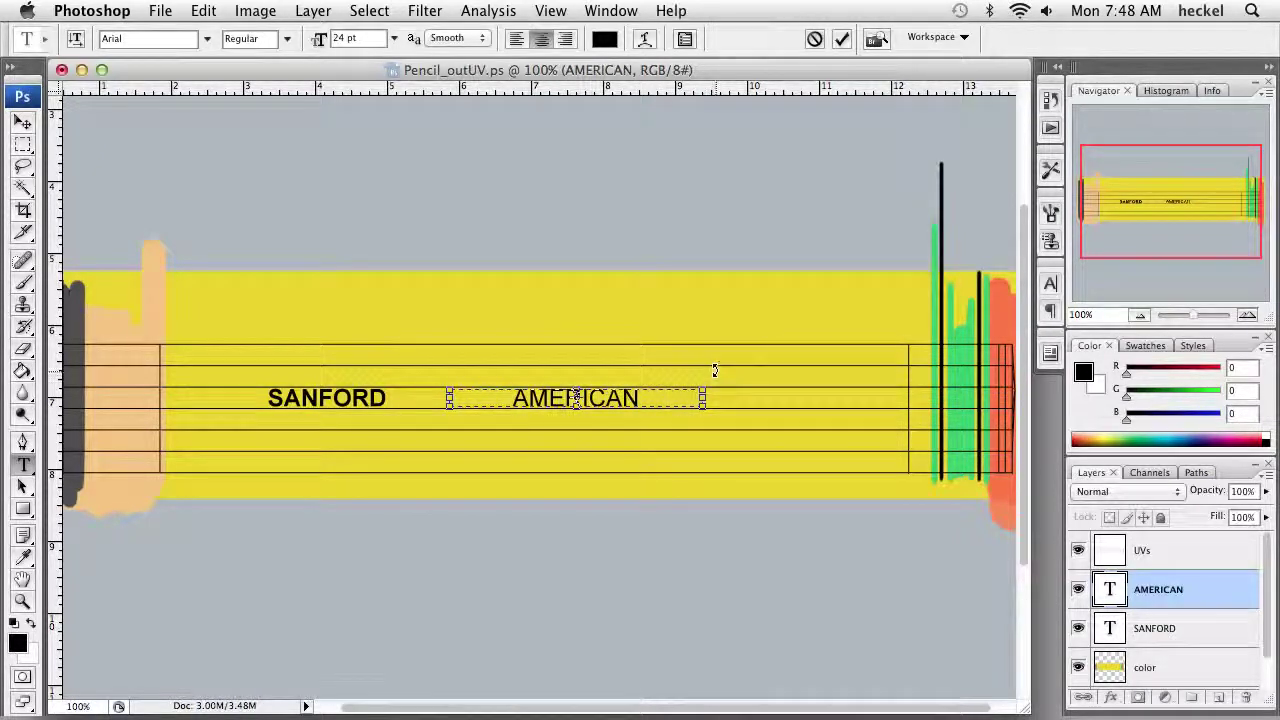
type("HB")
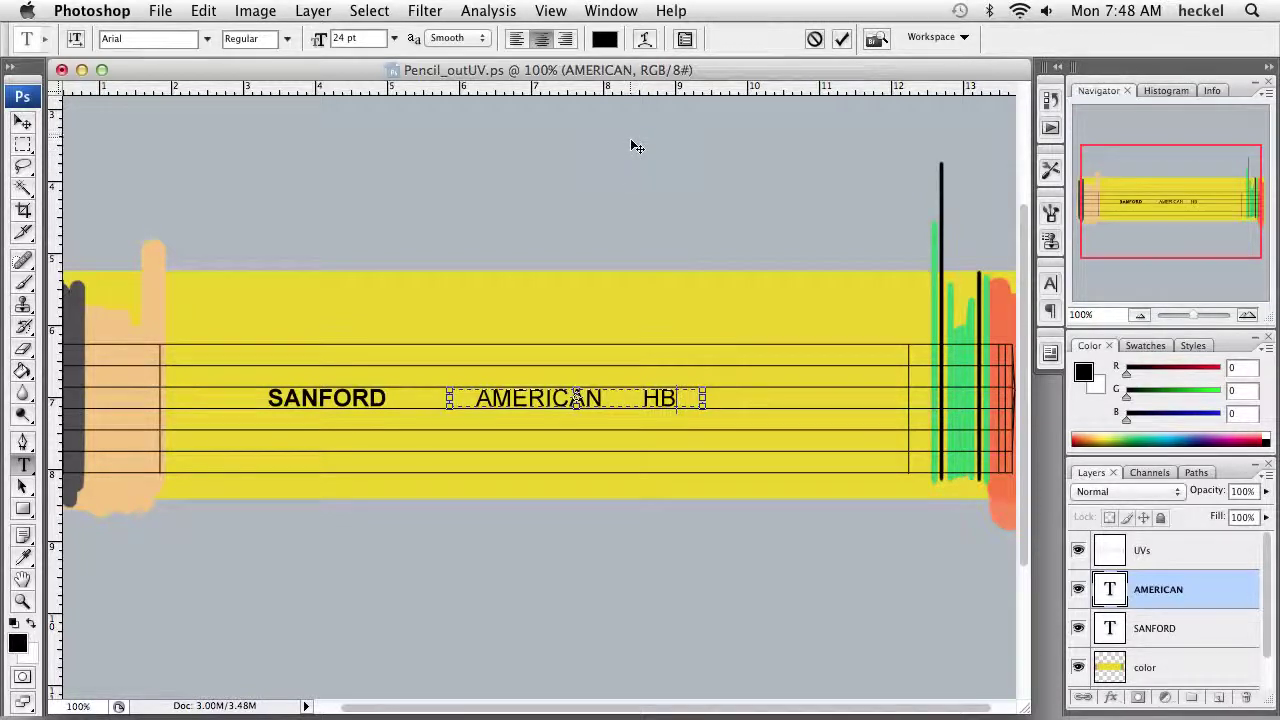
left_click(23, 121)
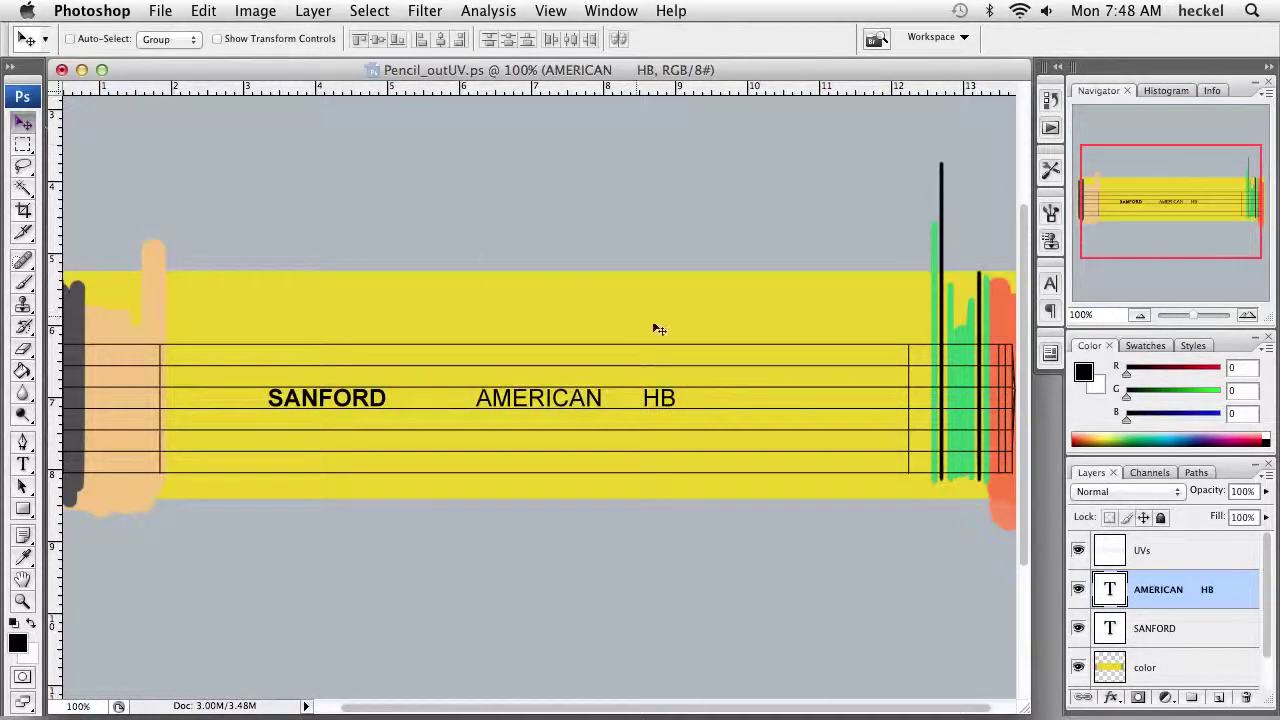
left_click_drag(583, 399, 701, 401)
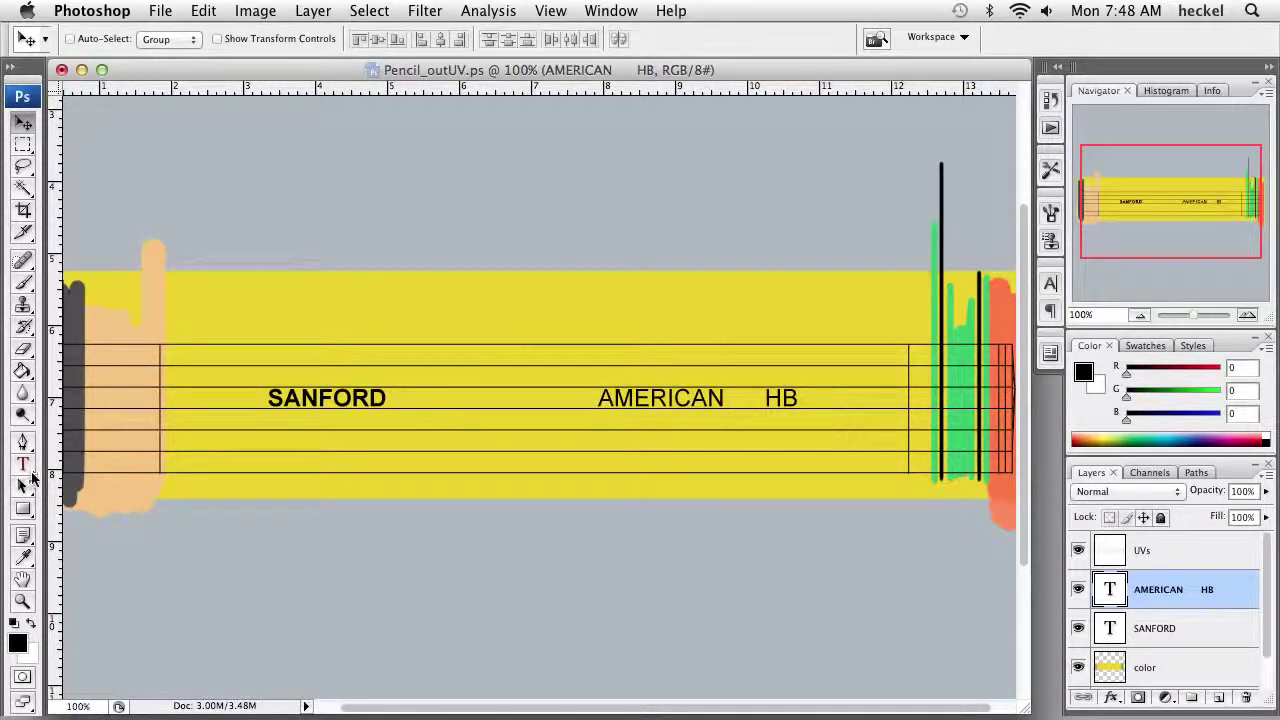
- Add the number 2 as separate 30 pt text just right of HB and shrink its text box
left_click(23, 465)
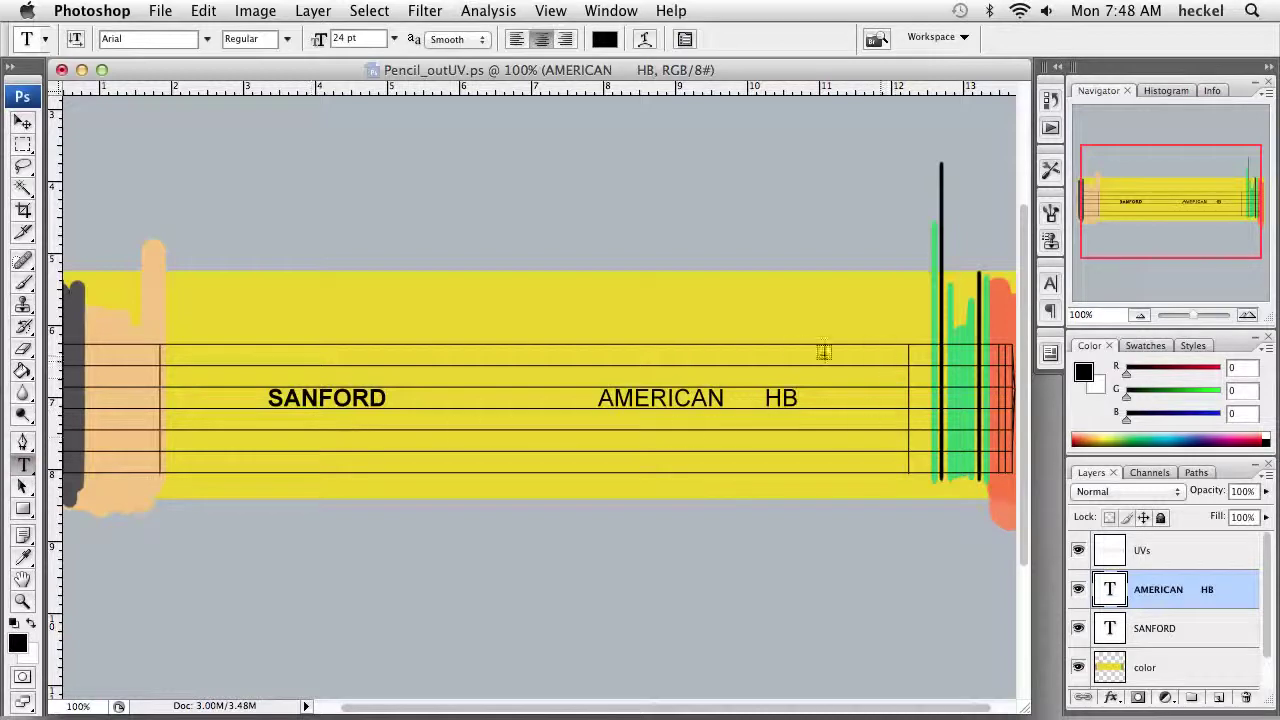
left_click_drag(800, 368, 879, 433)
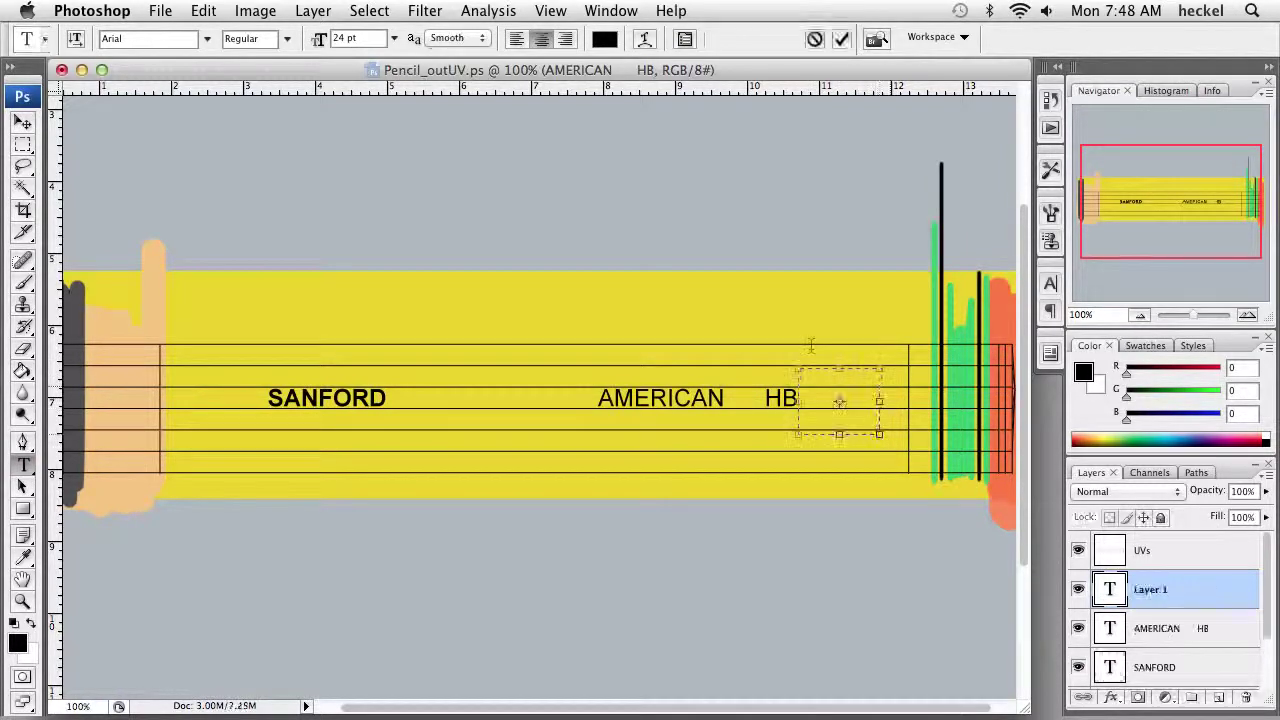
left_click(360, 38)
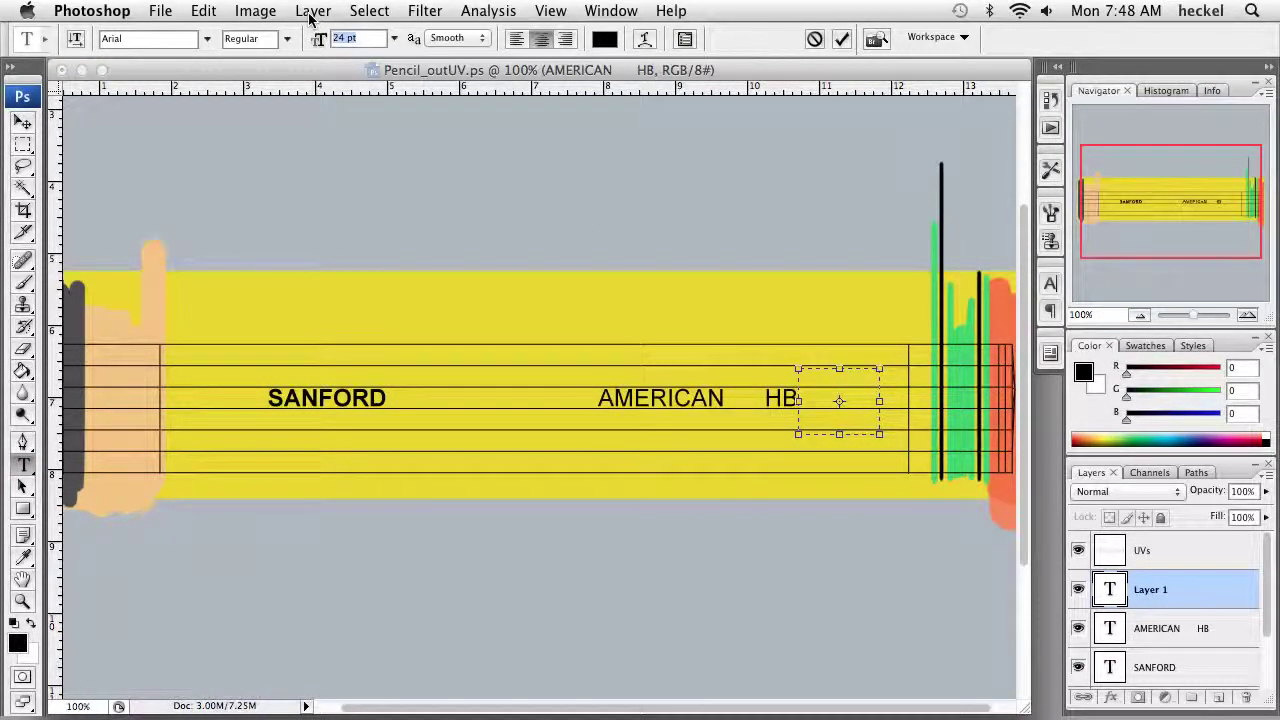
type("2")
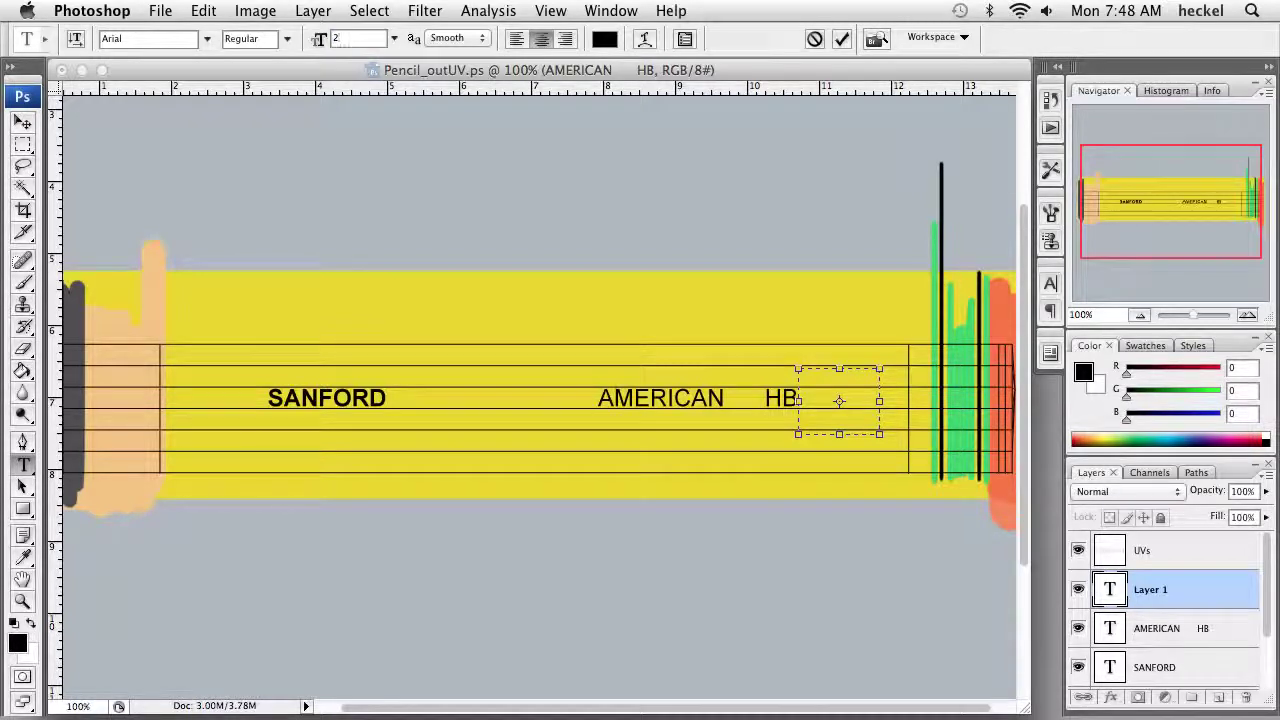
key("BackSpace")
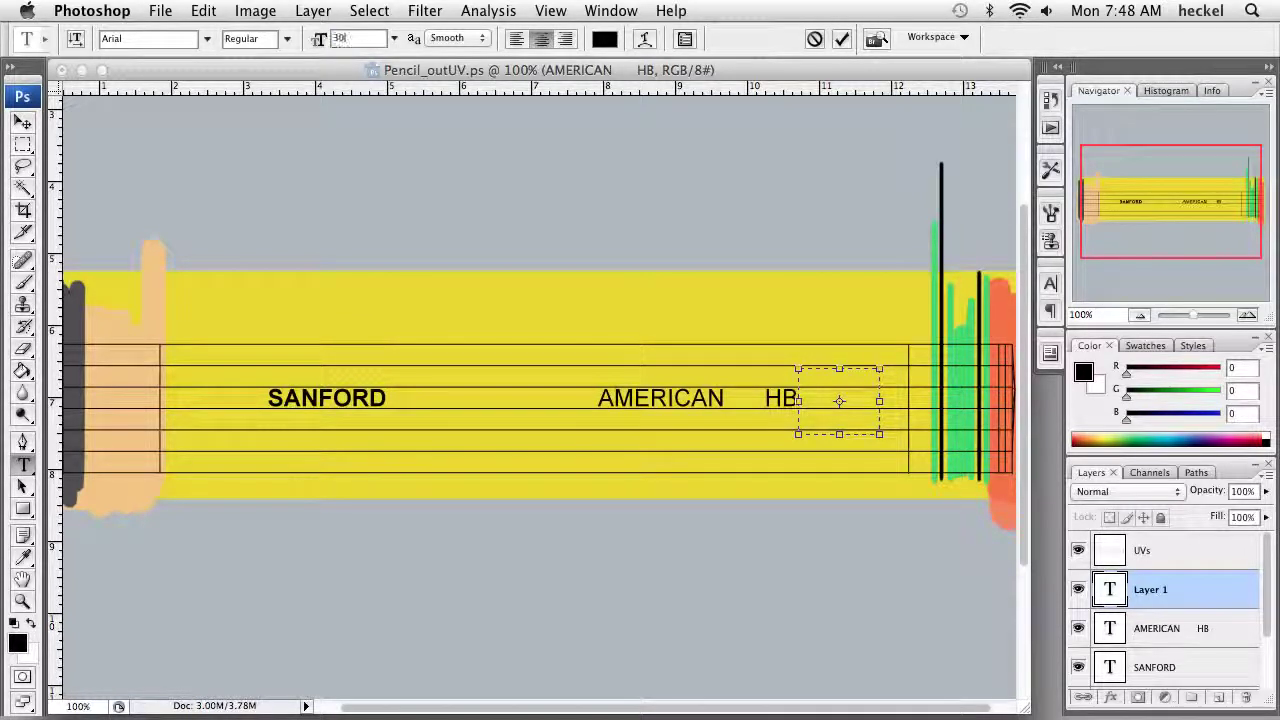
type("30")
key("Return")
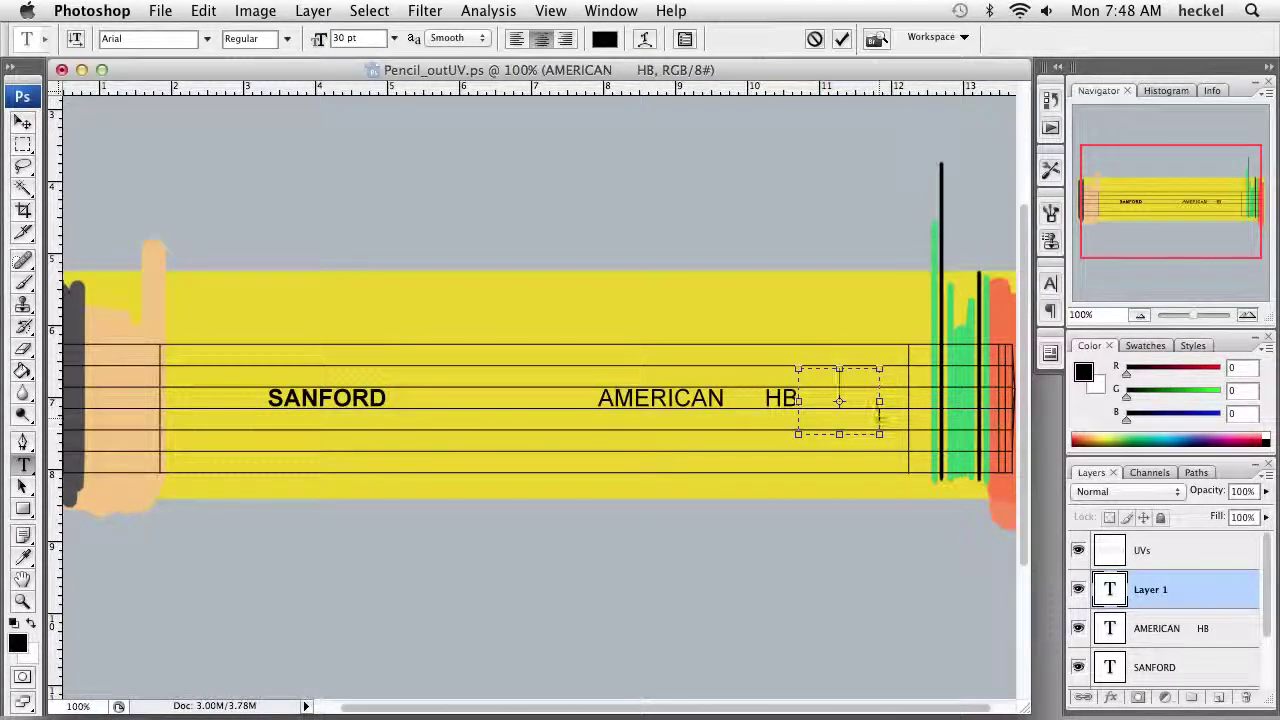
type("2")
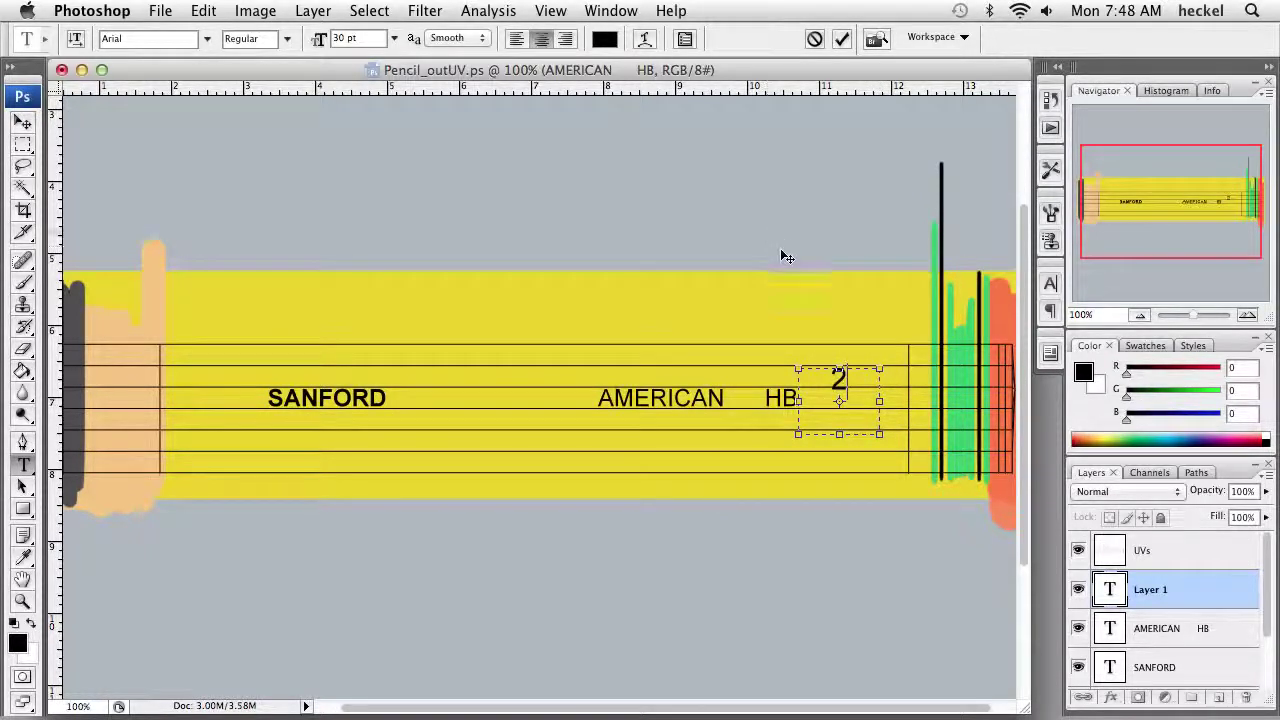
left_click_drag(879, 440, 861, 399)
left_click(22, 122)
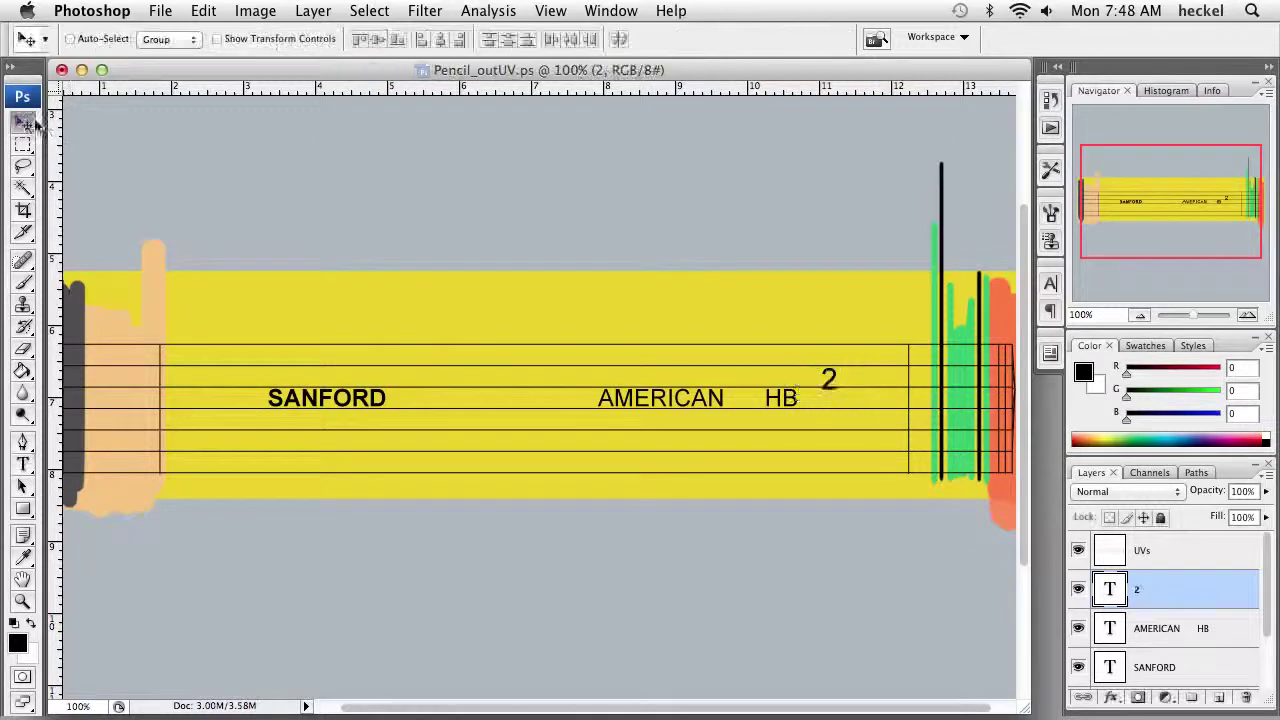
- Move the 2 down beside HB, rotate it 90 degrees and apply the transformation
left_click_drag(825, 398, 817, 398)
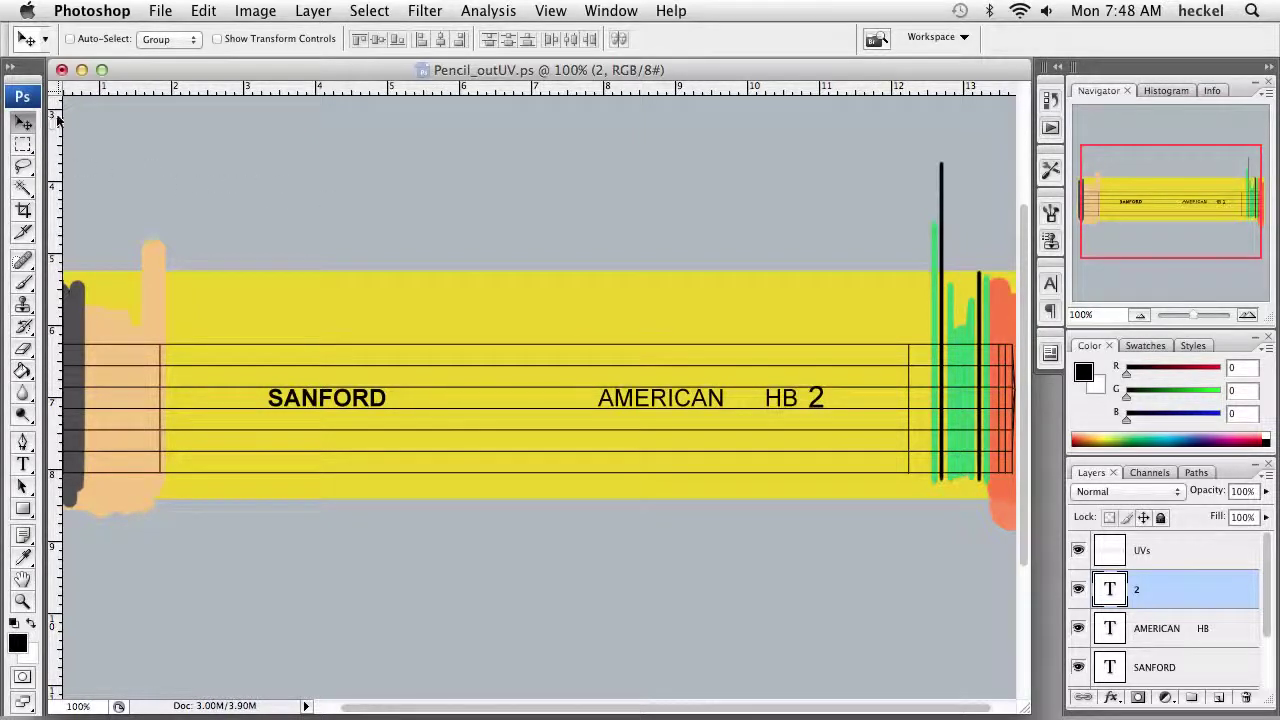
key("super+t")
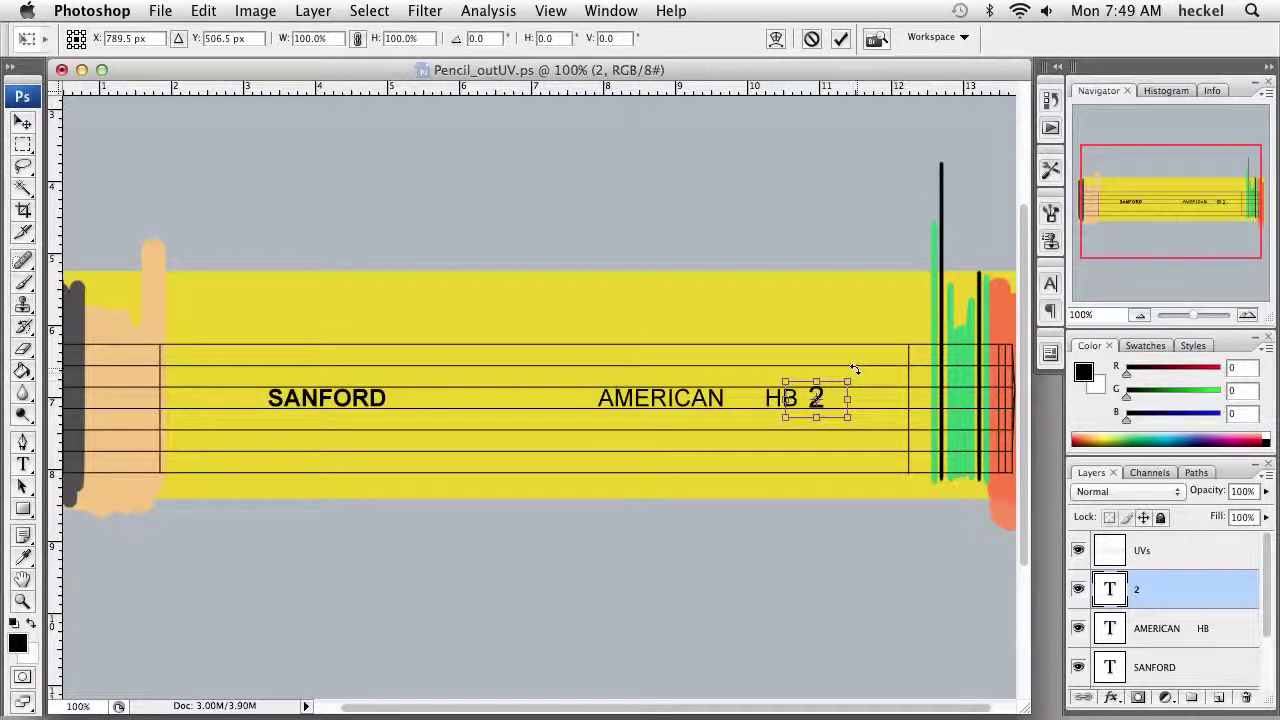
left_click_drag(851, 375, 842, 429)
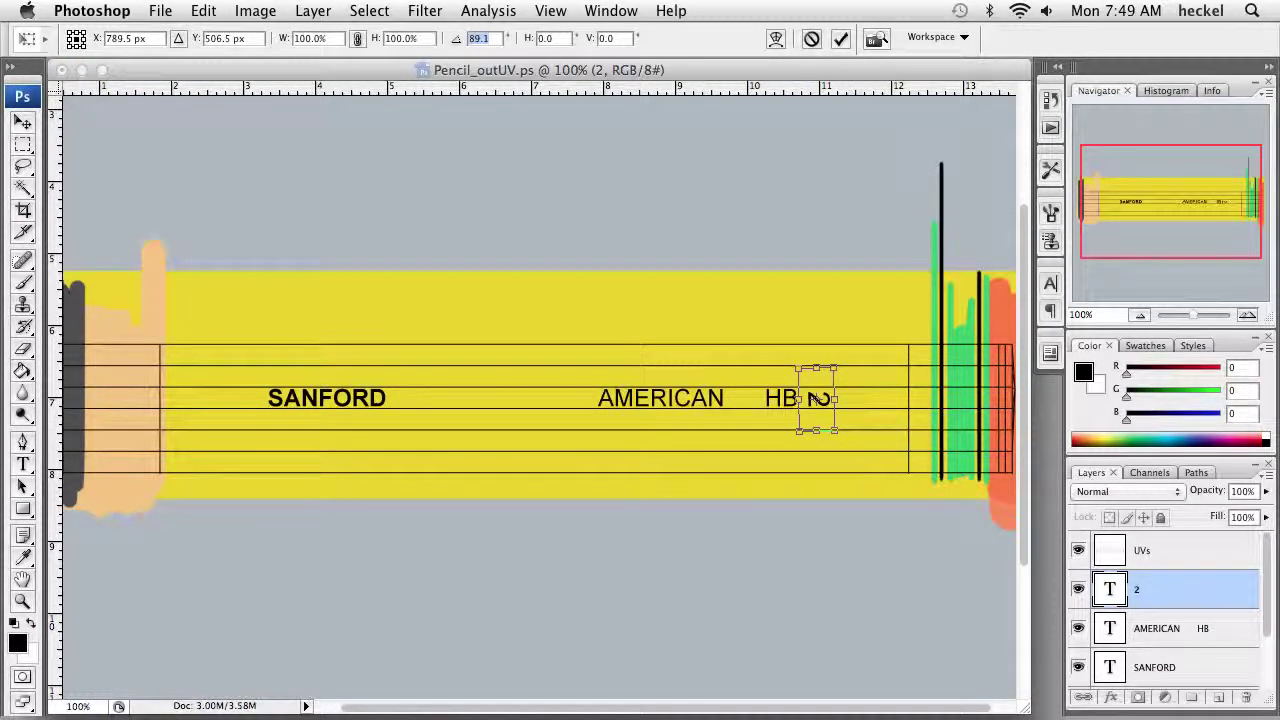
key("Return")
type("90")
key("Return")
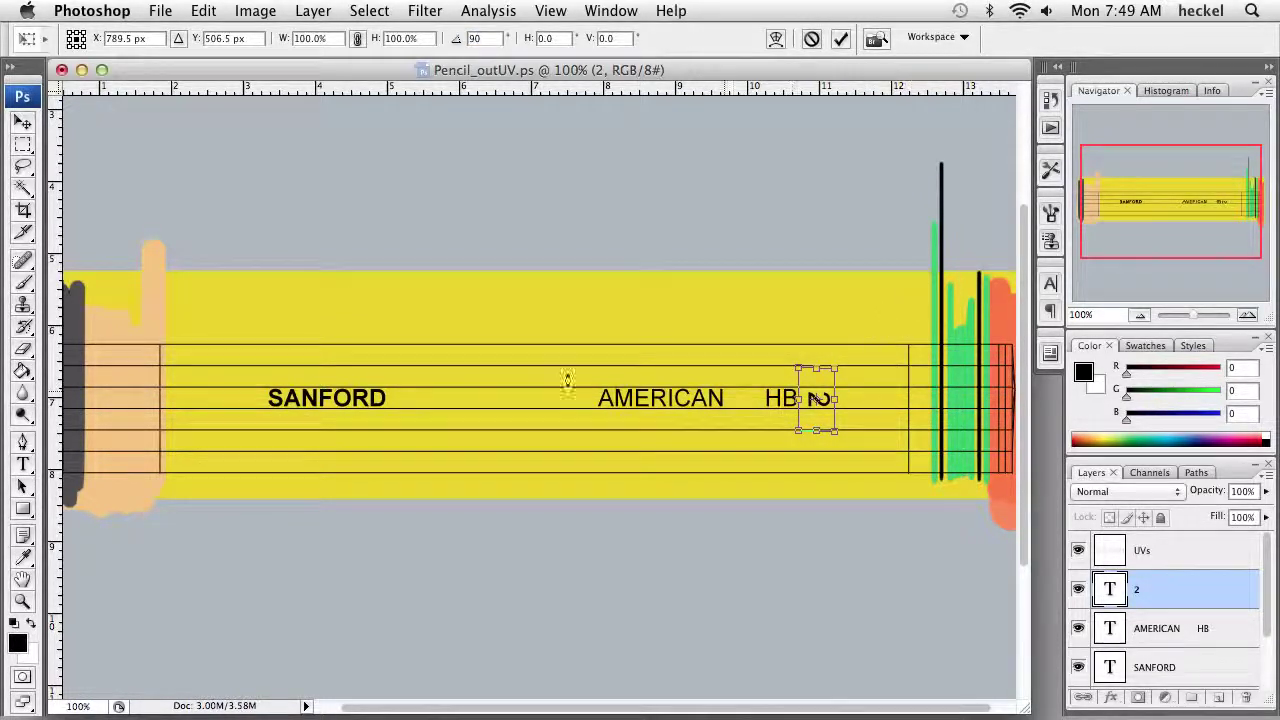
left_click(27, 122)
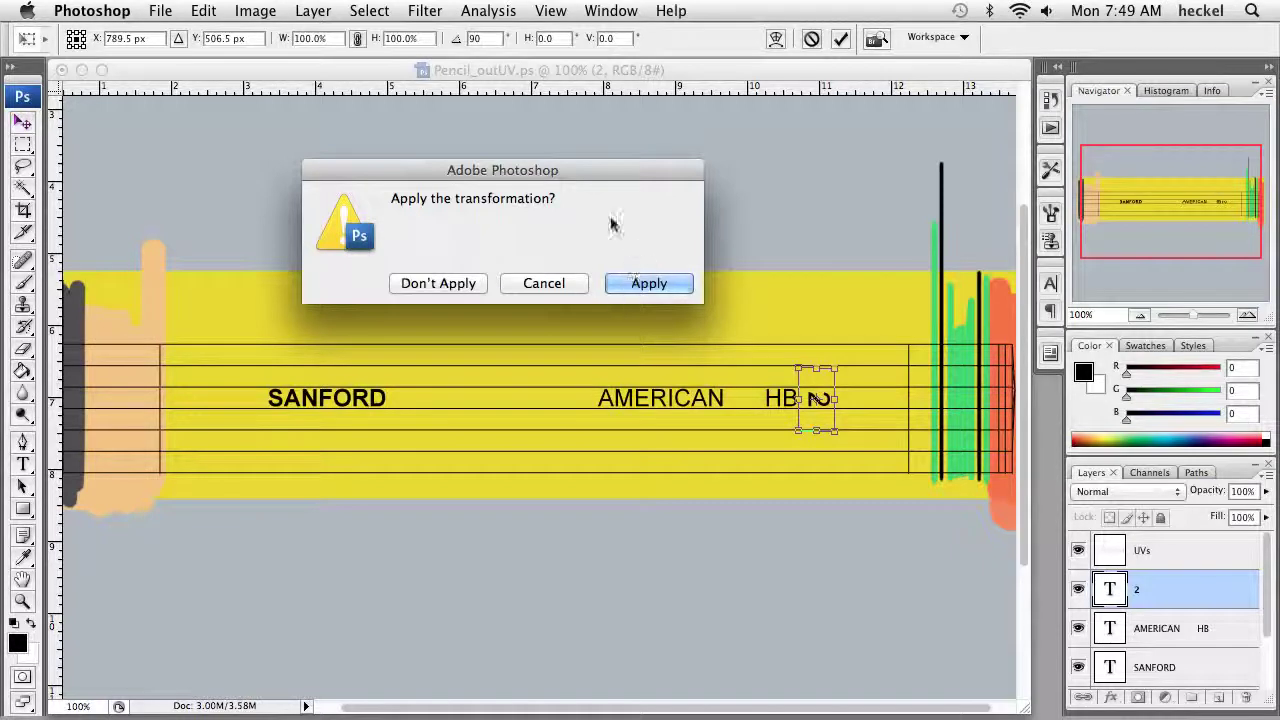
left_click(649, 284)
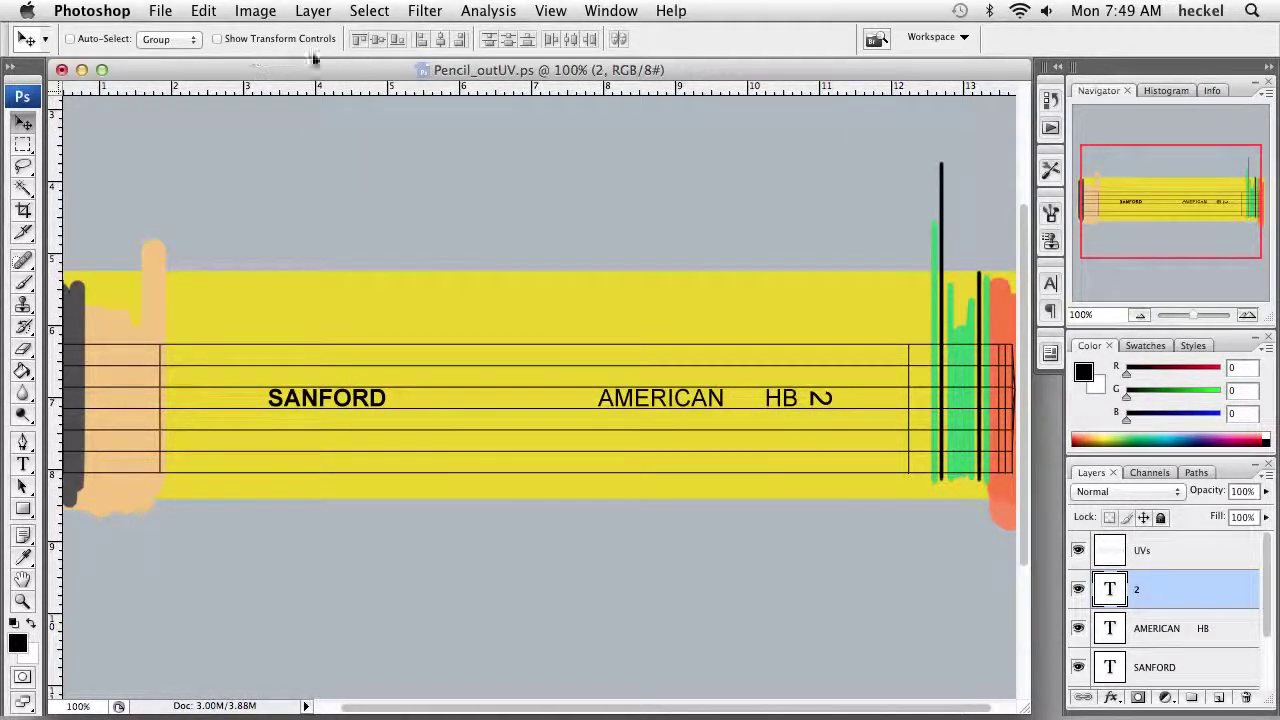
- Rotate the whole canvas 90° clockwise so the pencil texture stands upright
left_click(252, 12)
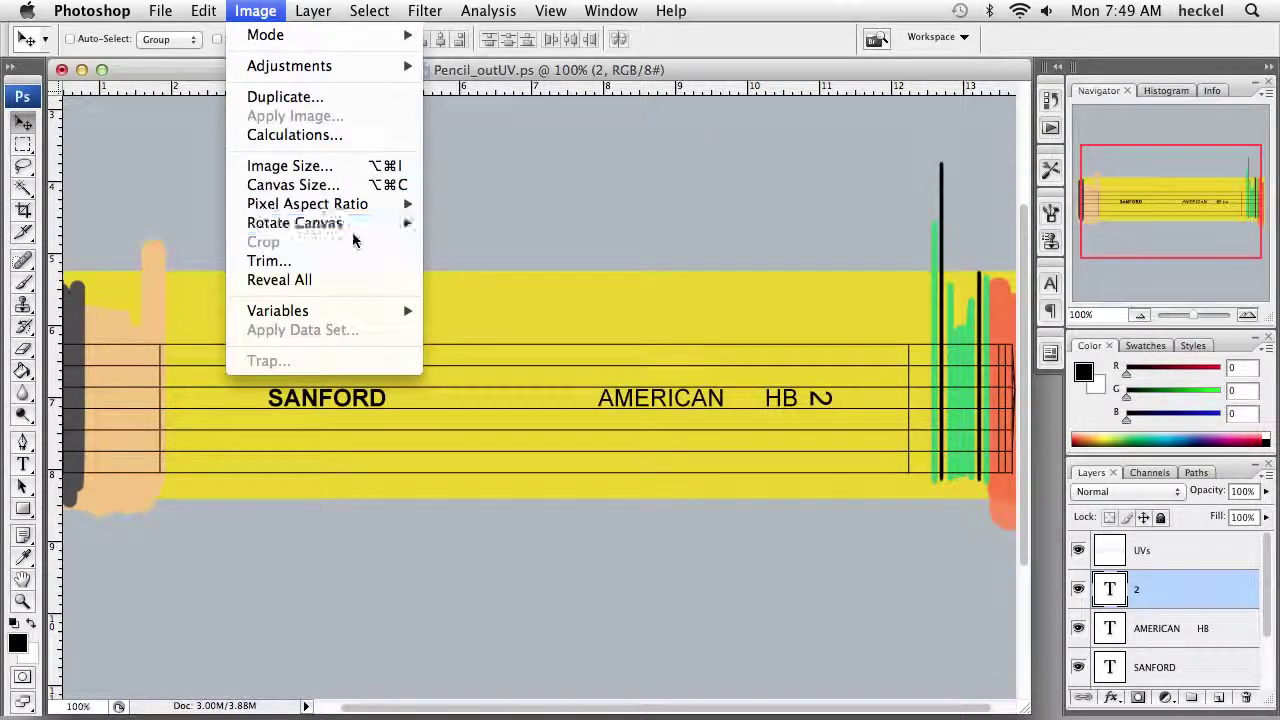
mouse_move(354, 226)
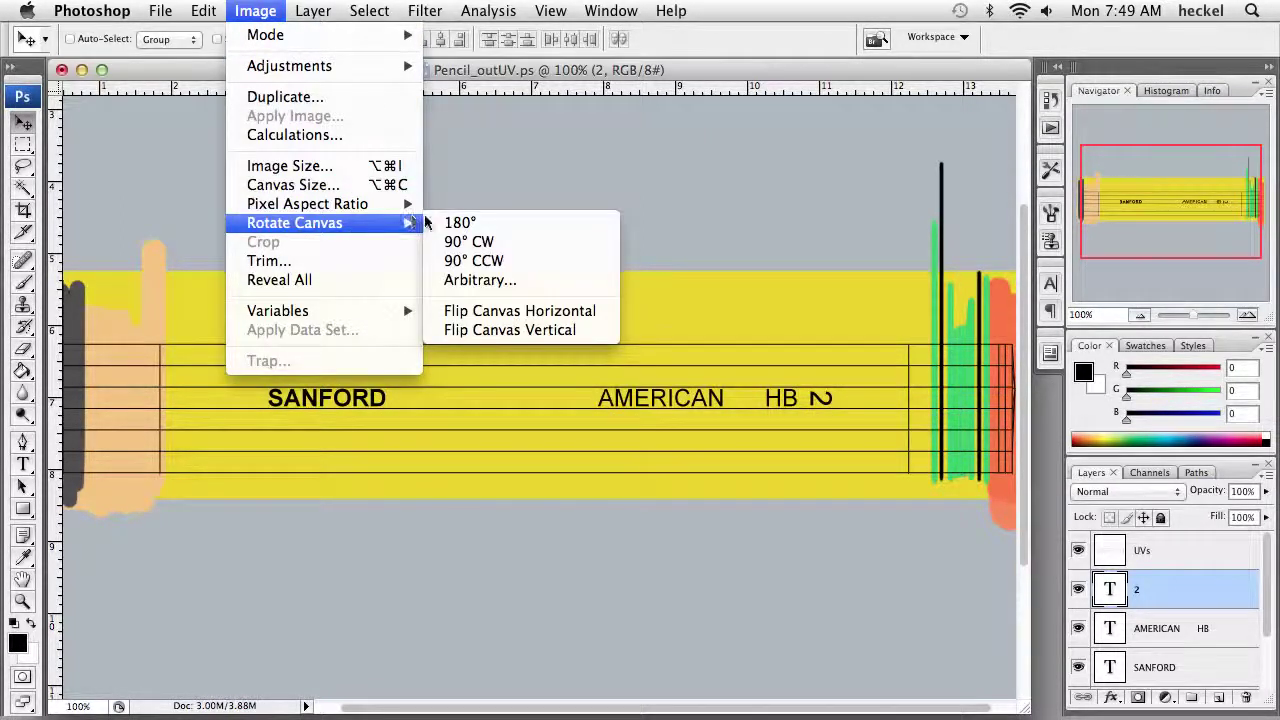
left_click(495, 248)
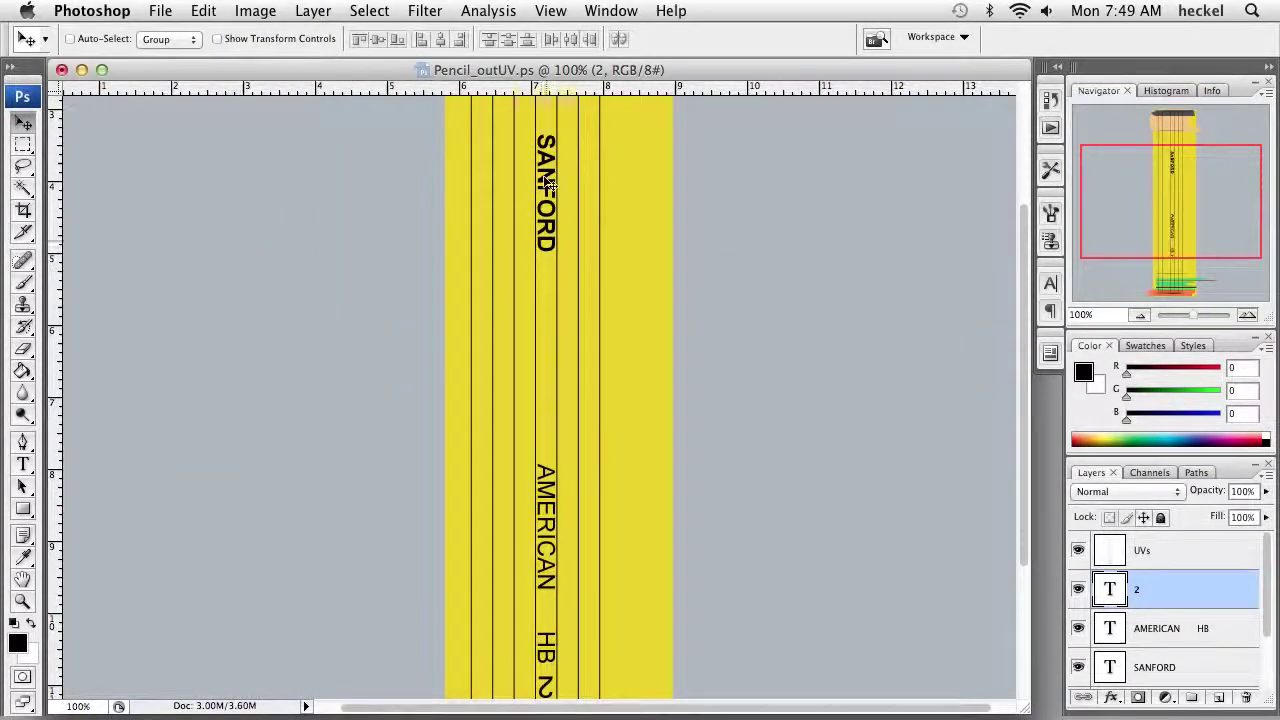
key("super+minus")
key("super+minus")
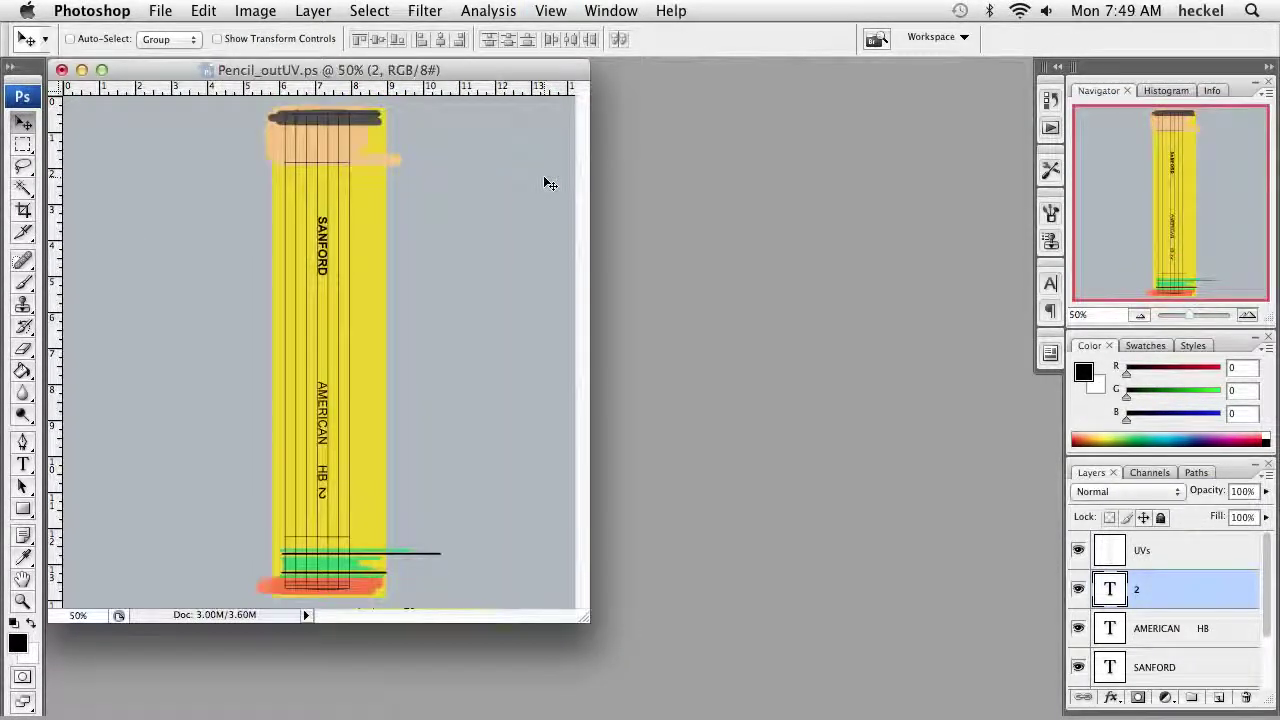
- Save the layered pencil document with Maximize Compatibility enabled
left_click(161, 12)
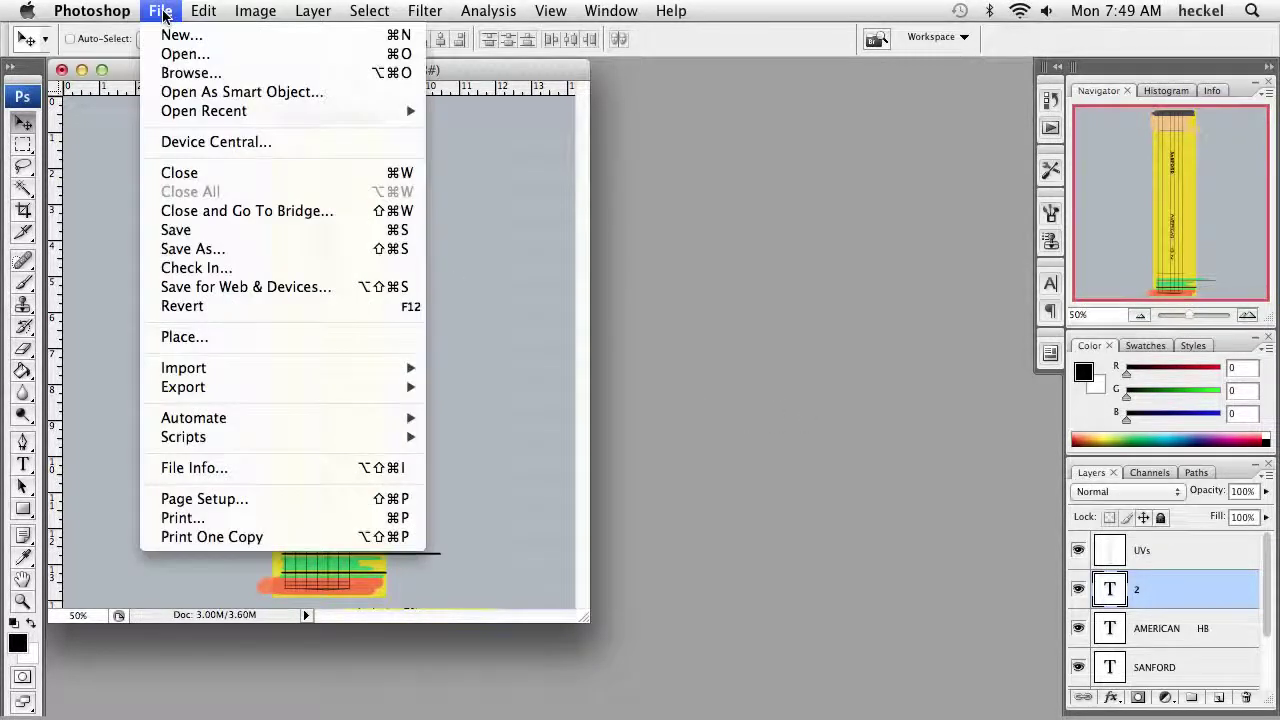
left_click(252, 228)
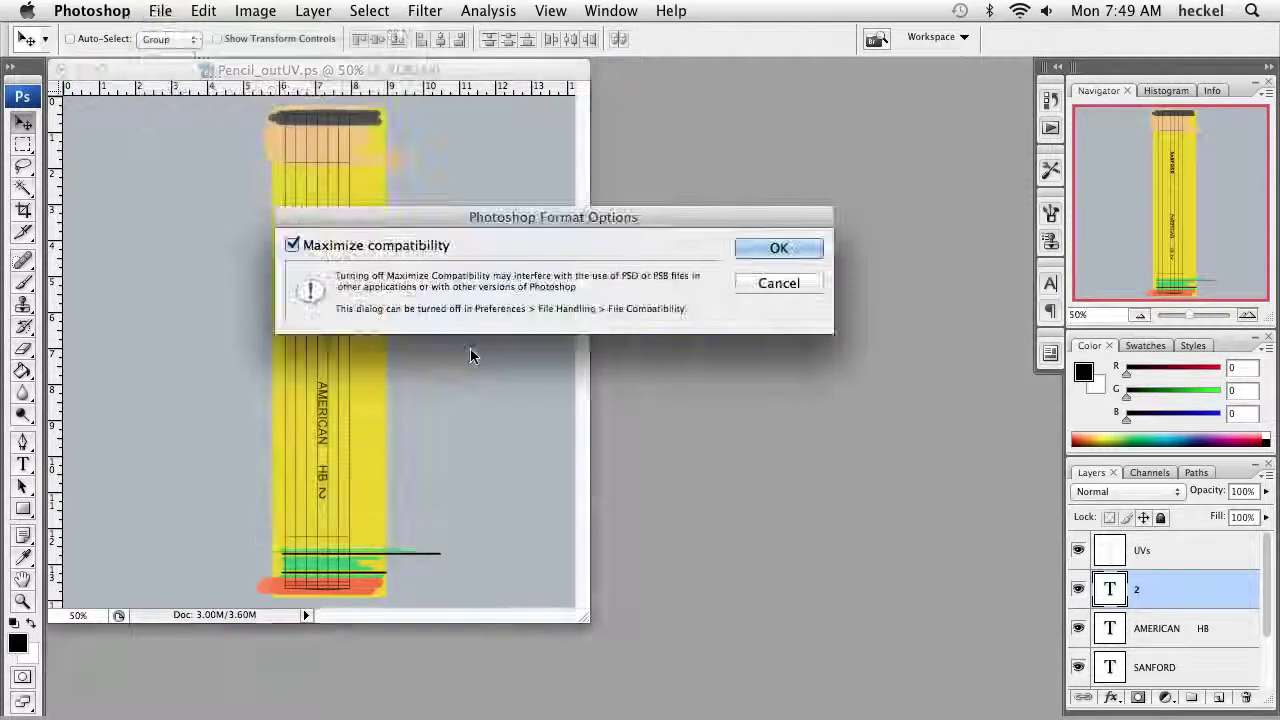
left_click(777, 249)
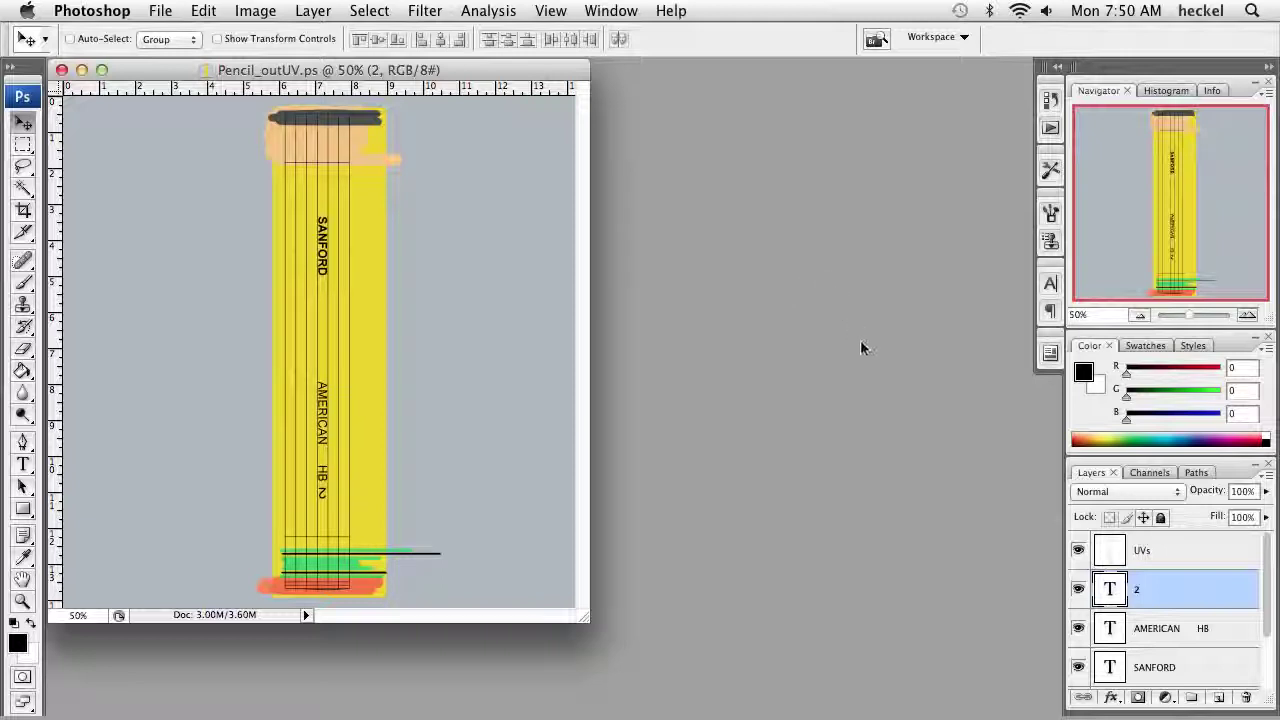
- Hide the UVs layer and start saving a new file in the sourceimages folder of Unit 09 – Project Folder
left_click(1078, 550)
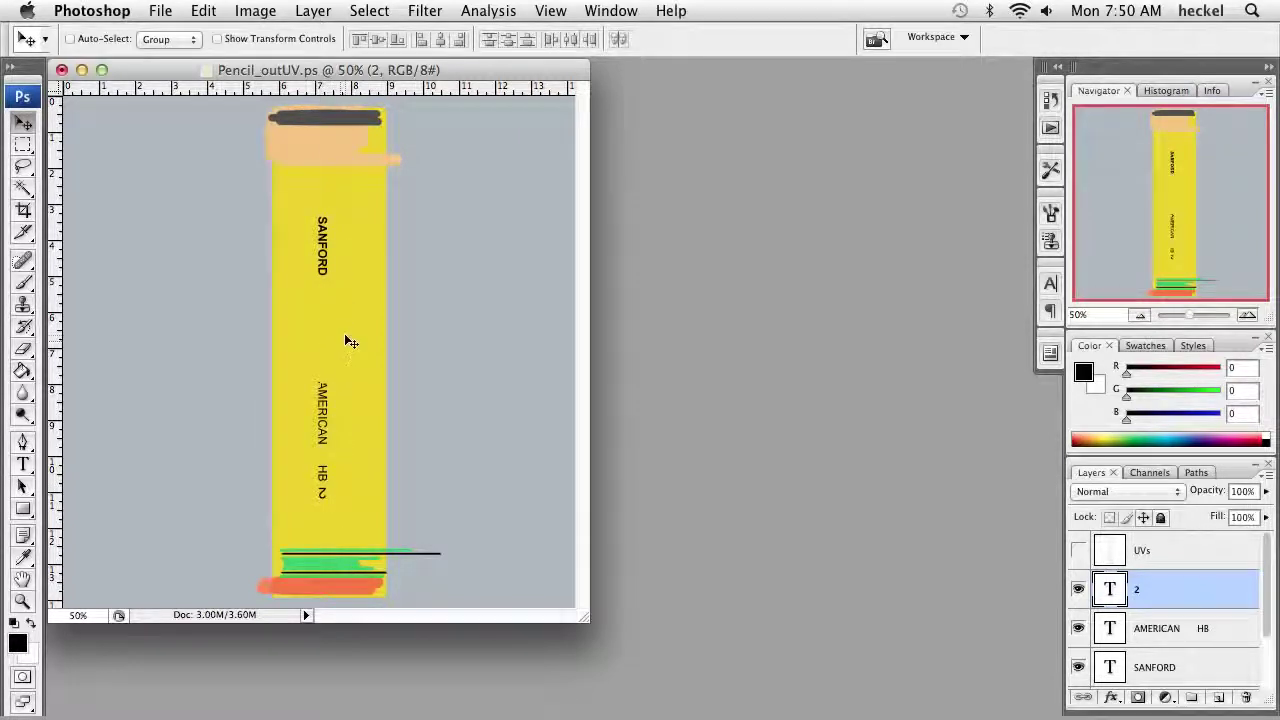
left_click(158, 11)
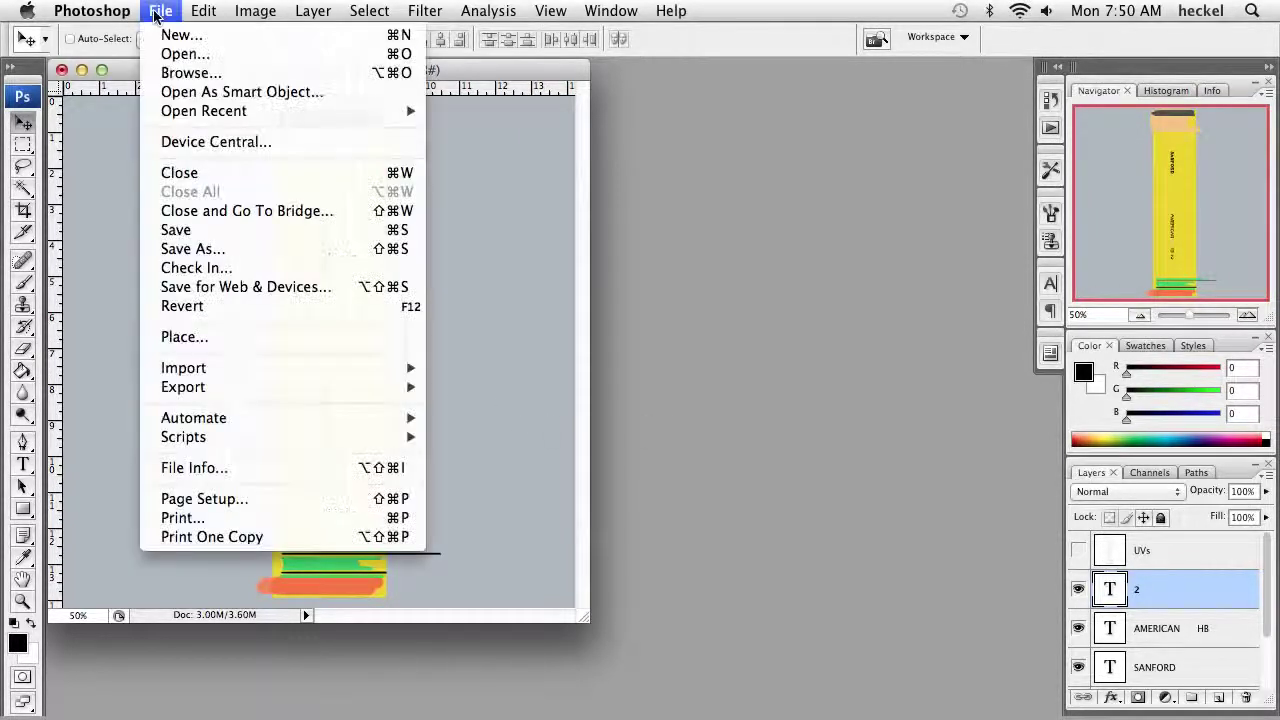
left_click(243, 254)
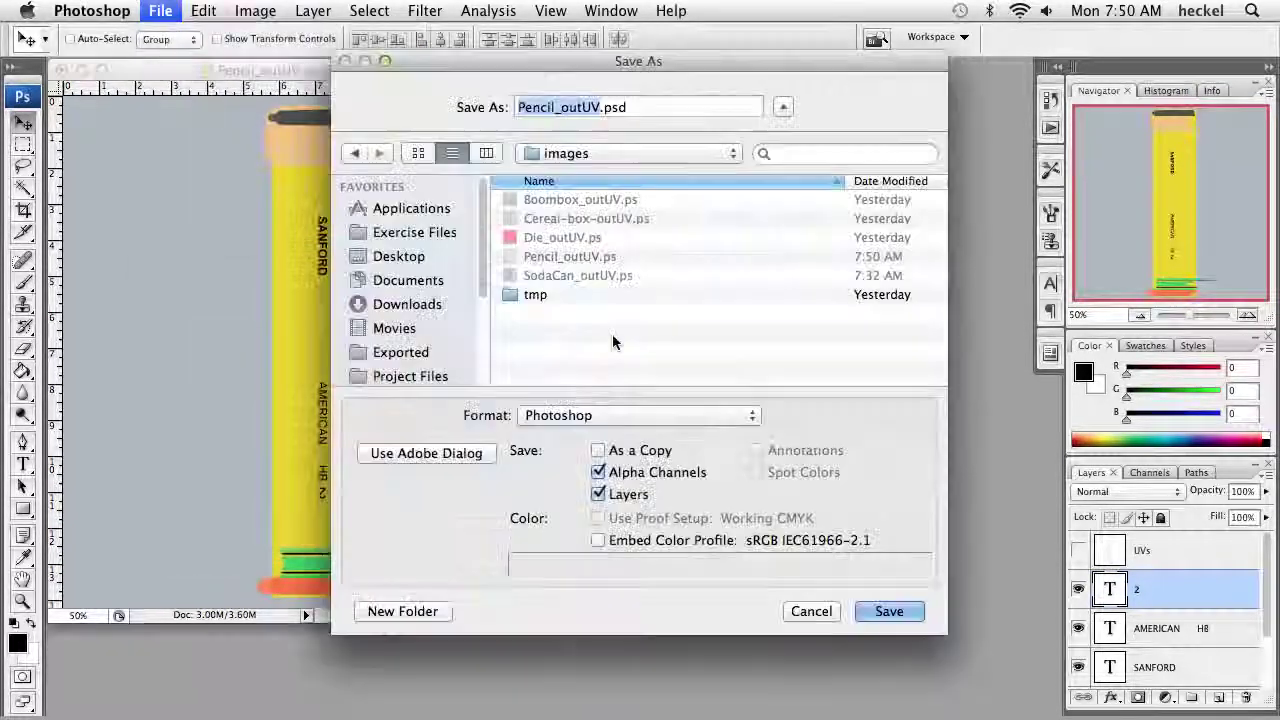
left_click(620, 155)
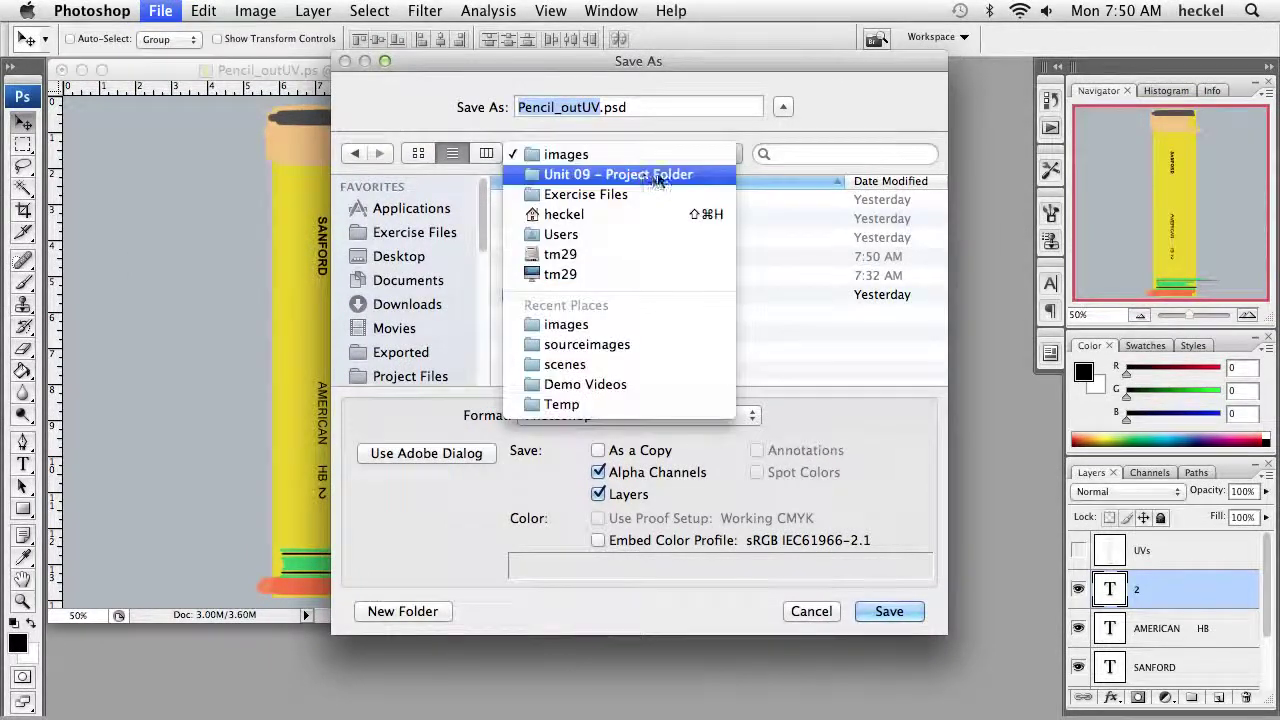
left_click(633, 177)
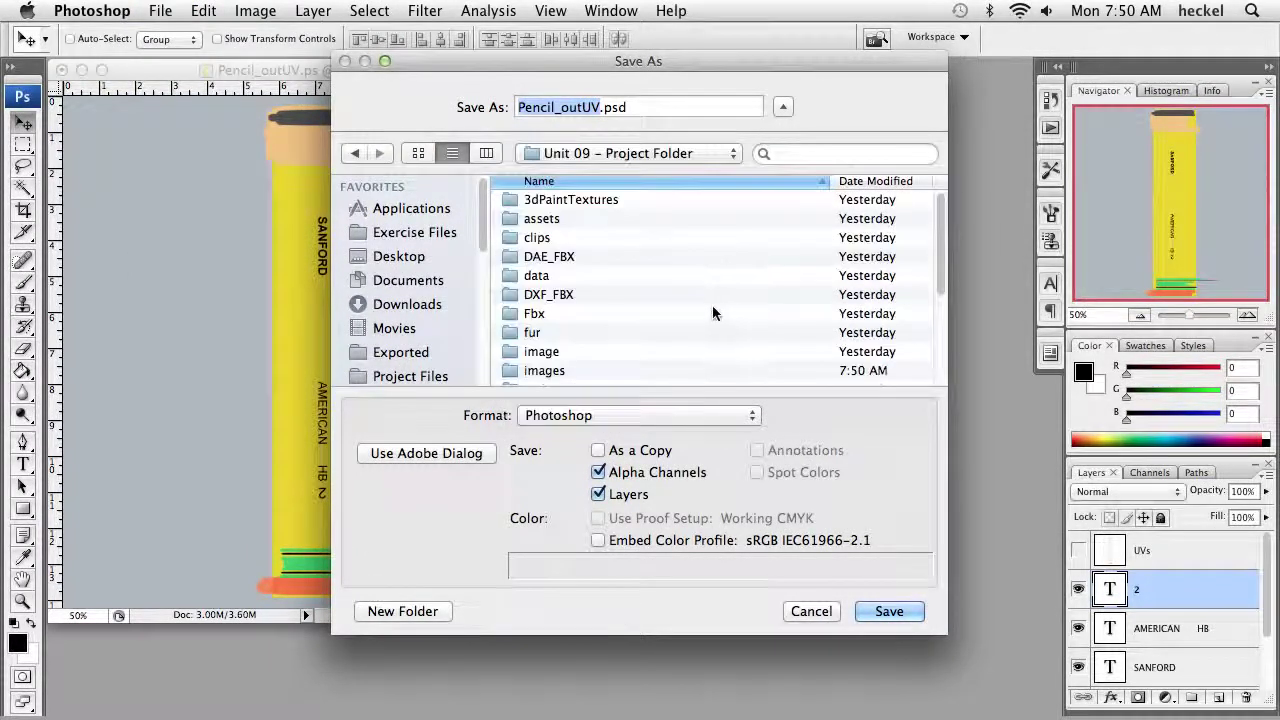
left_click_drag(940, 200, 938, 317)
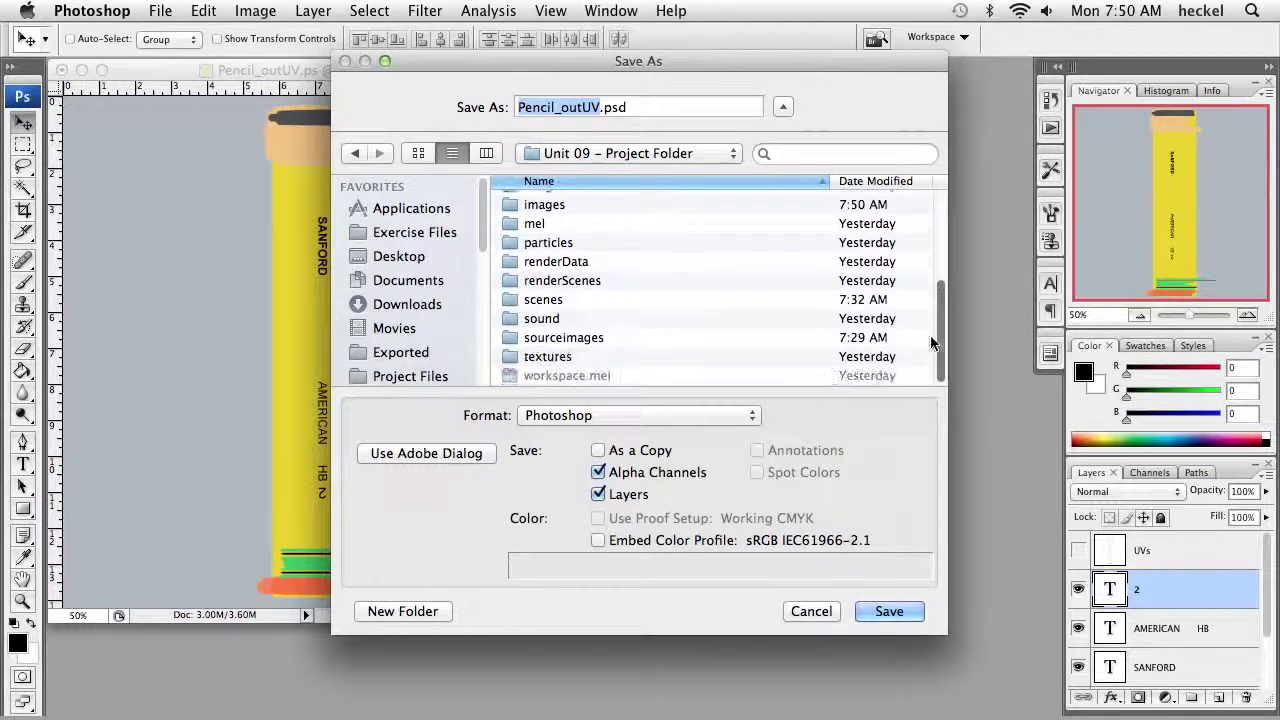
double_click(575, 343)
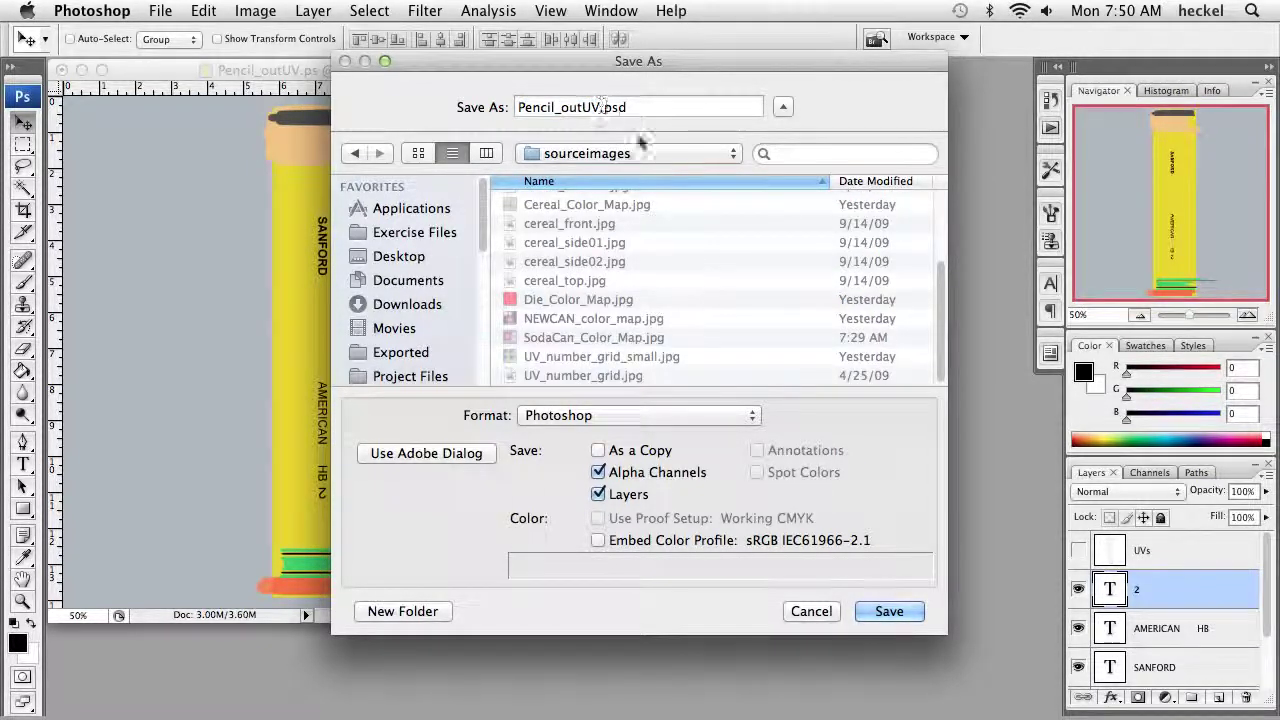
- Save the texture as a JPEG copy named Pencil_Color_map.jpg at Maximum quality 12 with the Baseline (Standard) format
left_click(628, 416)
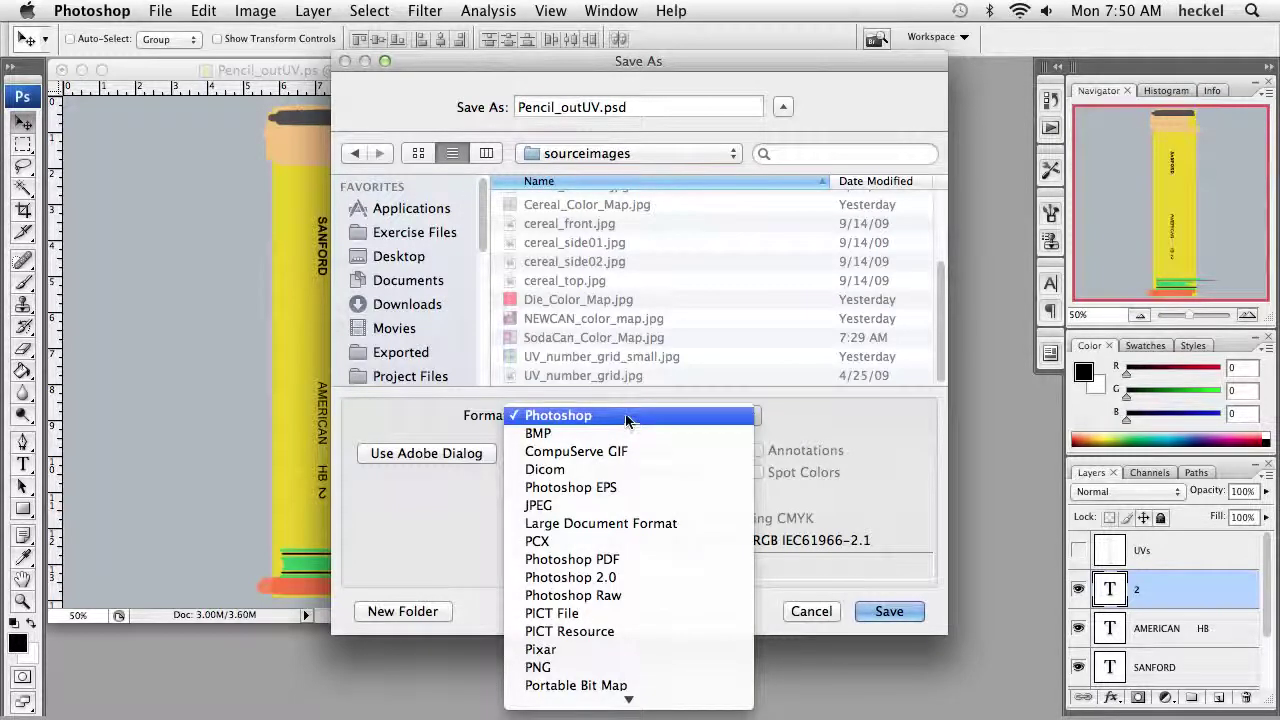
left_click(610, 505)
left_click(599, 107)
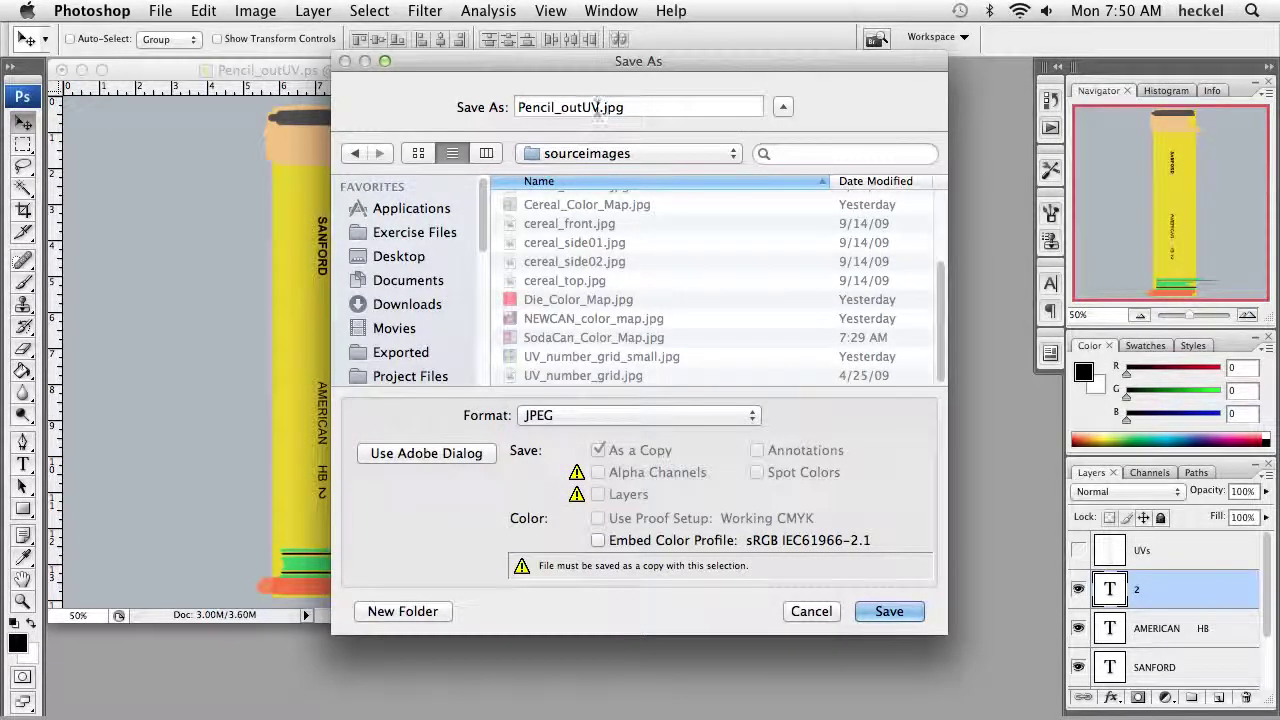
key("BackSpace")
key("BackSpace")
key("BackSpace")
key("BackSpace")
key("BackSpace")
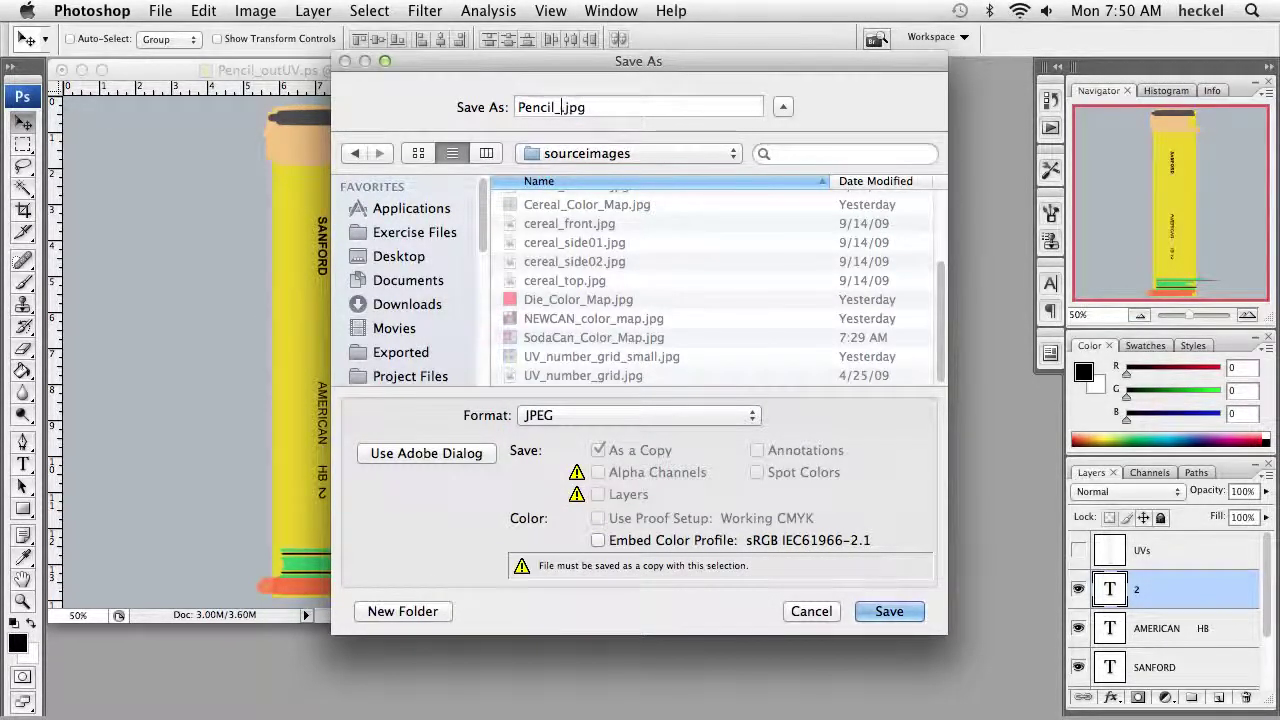
type("Color_map")
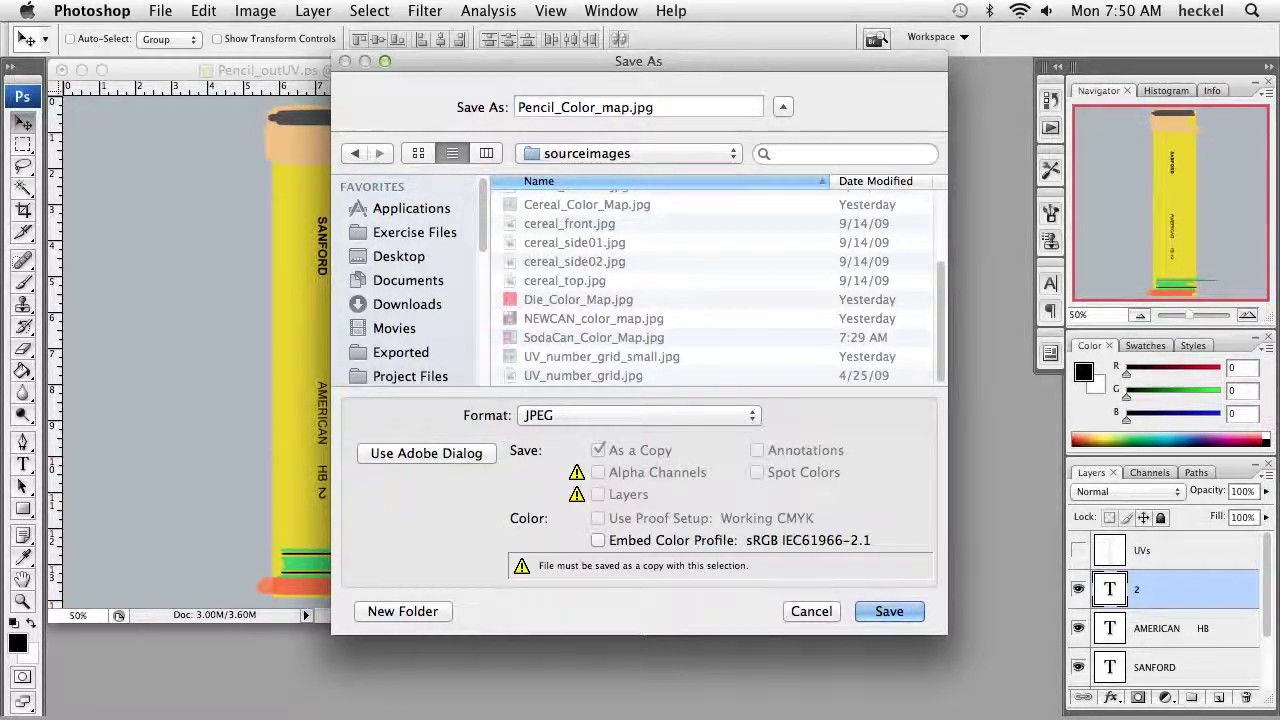
left_click(891, 610)
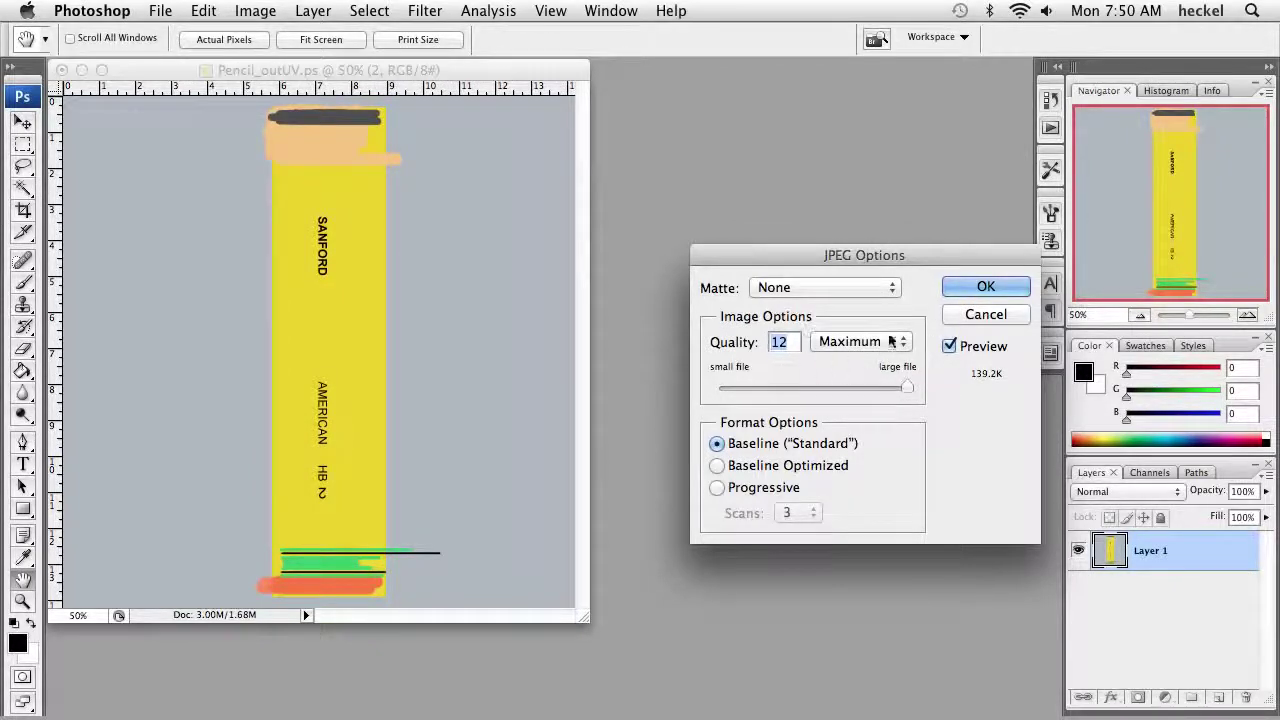
left_click(975, 290)
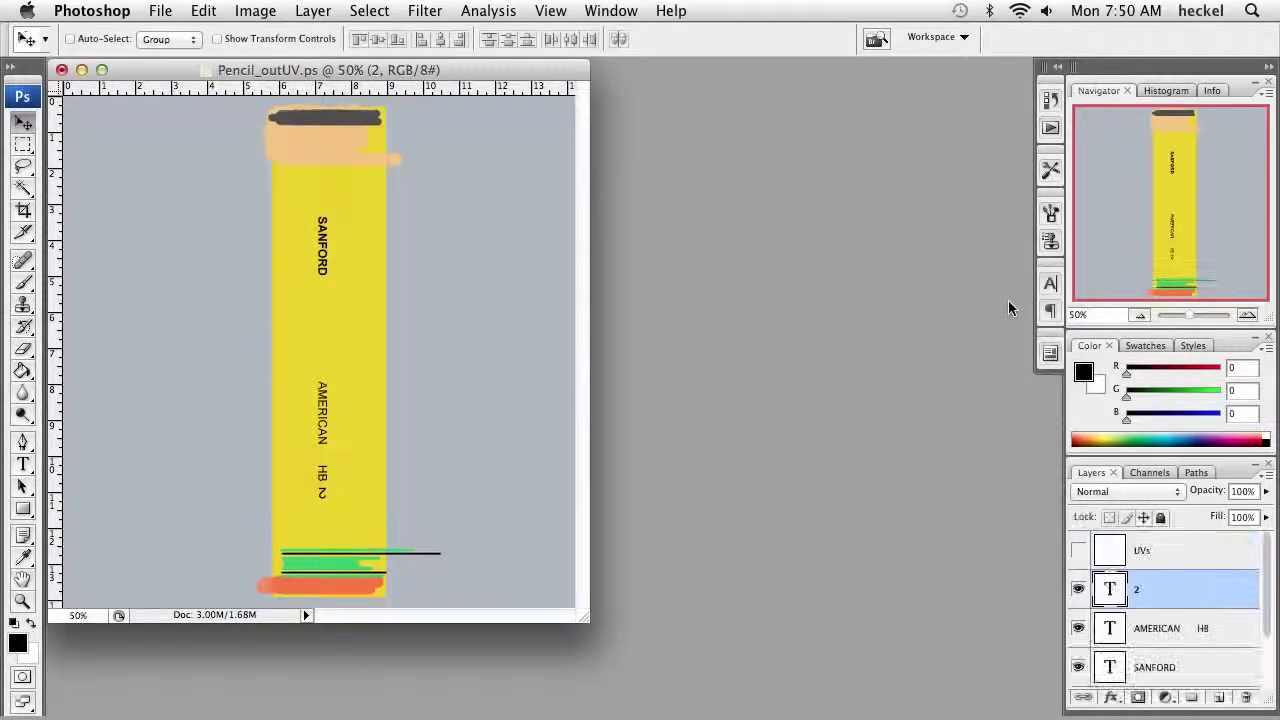
- Hide Photoshop and switch to Maya, where the pencil scene is open
left_click(117, 14)
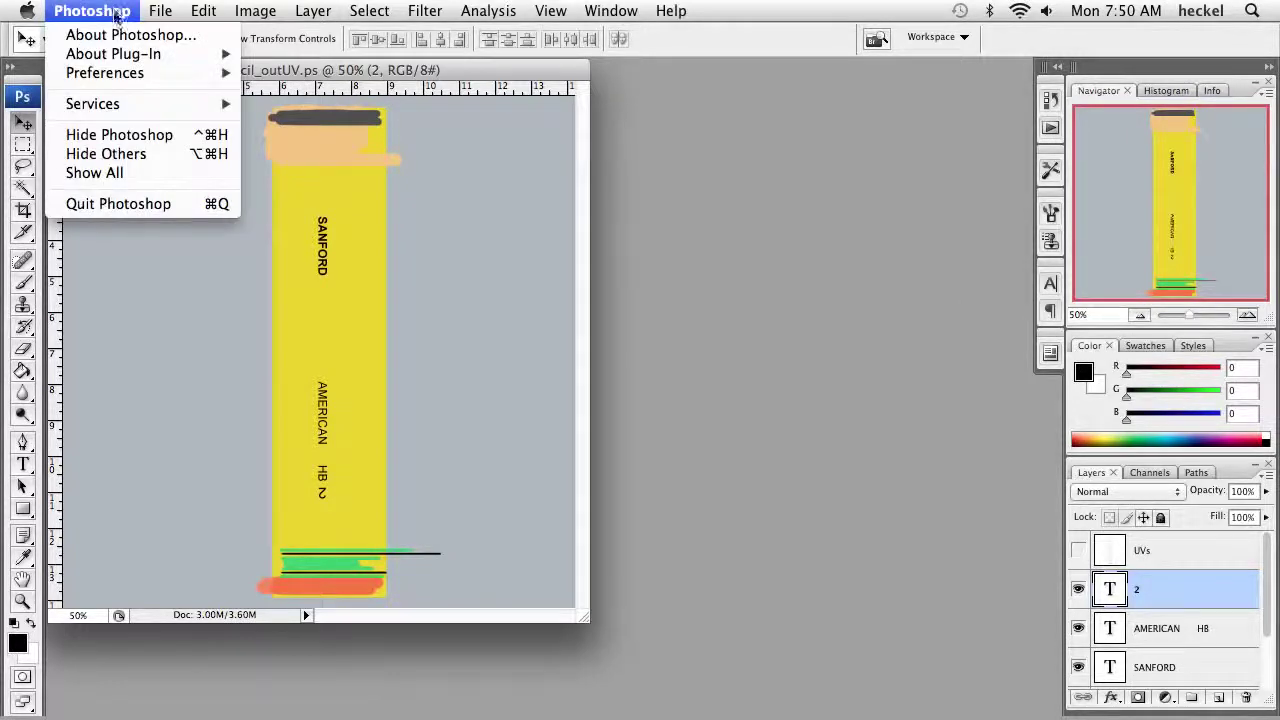
left_click(119, 135)
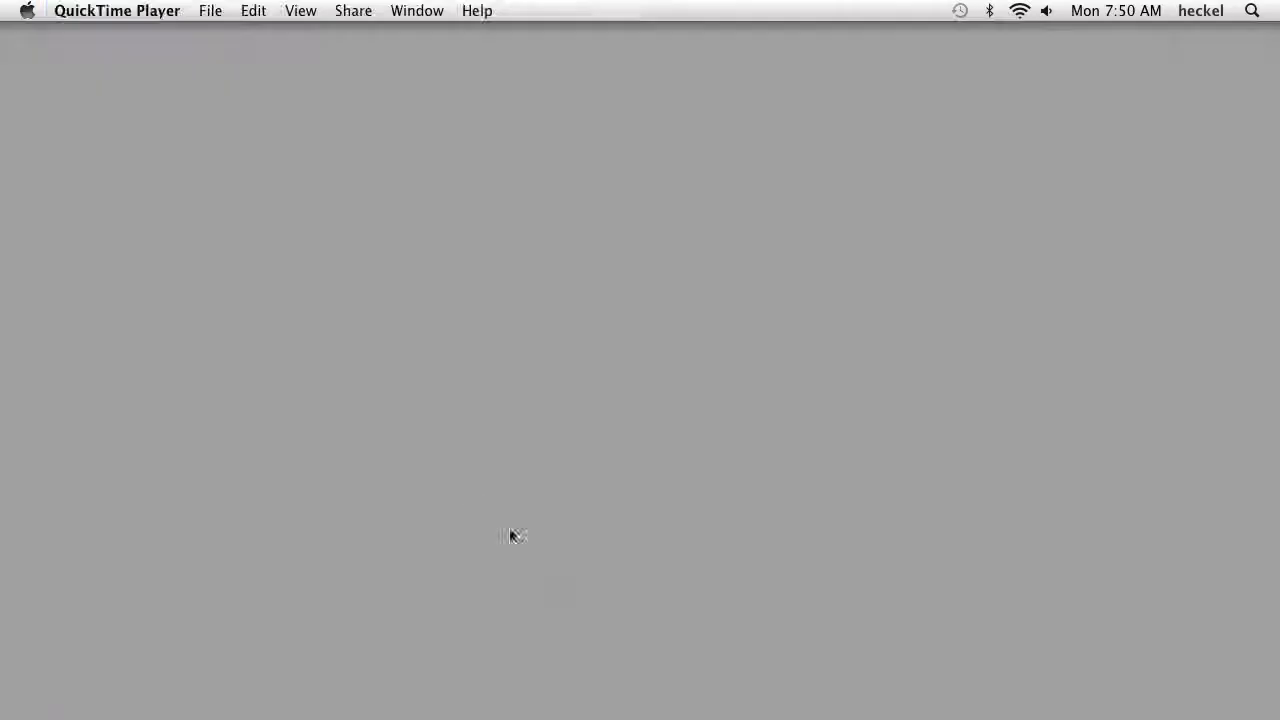
mouse_move(763, 718)
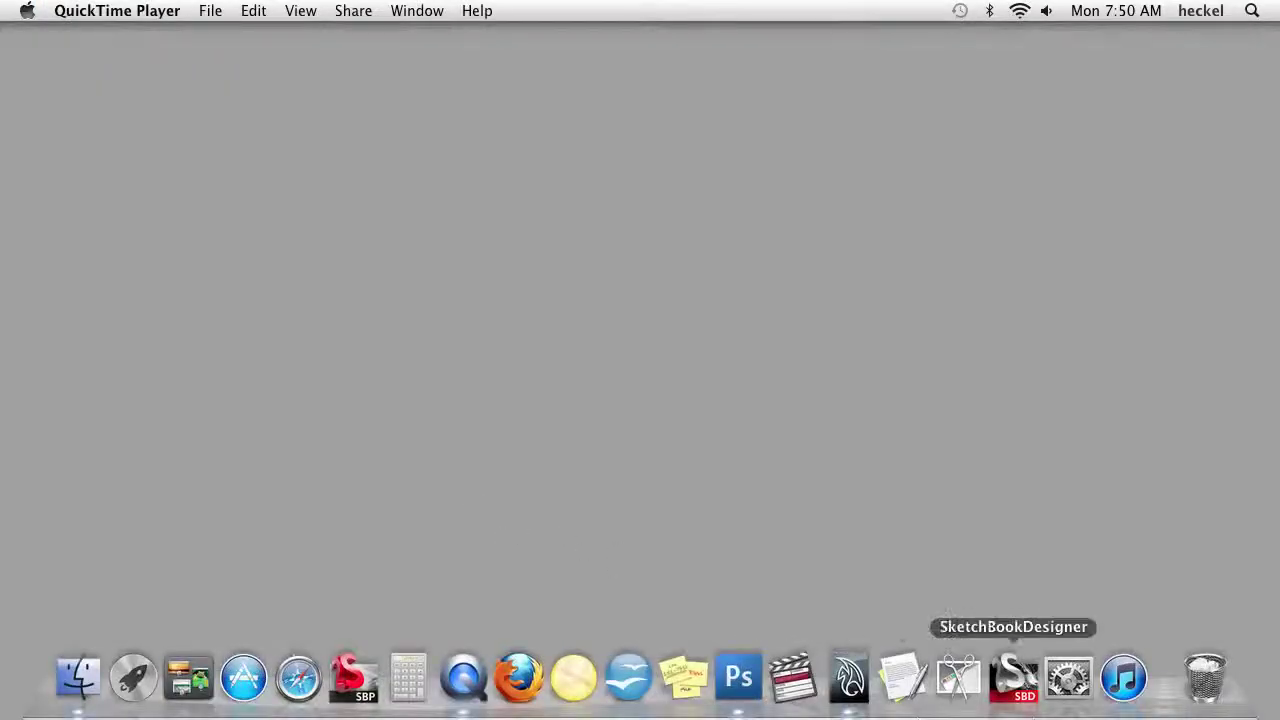
left_click(850, 680)
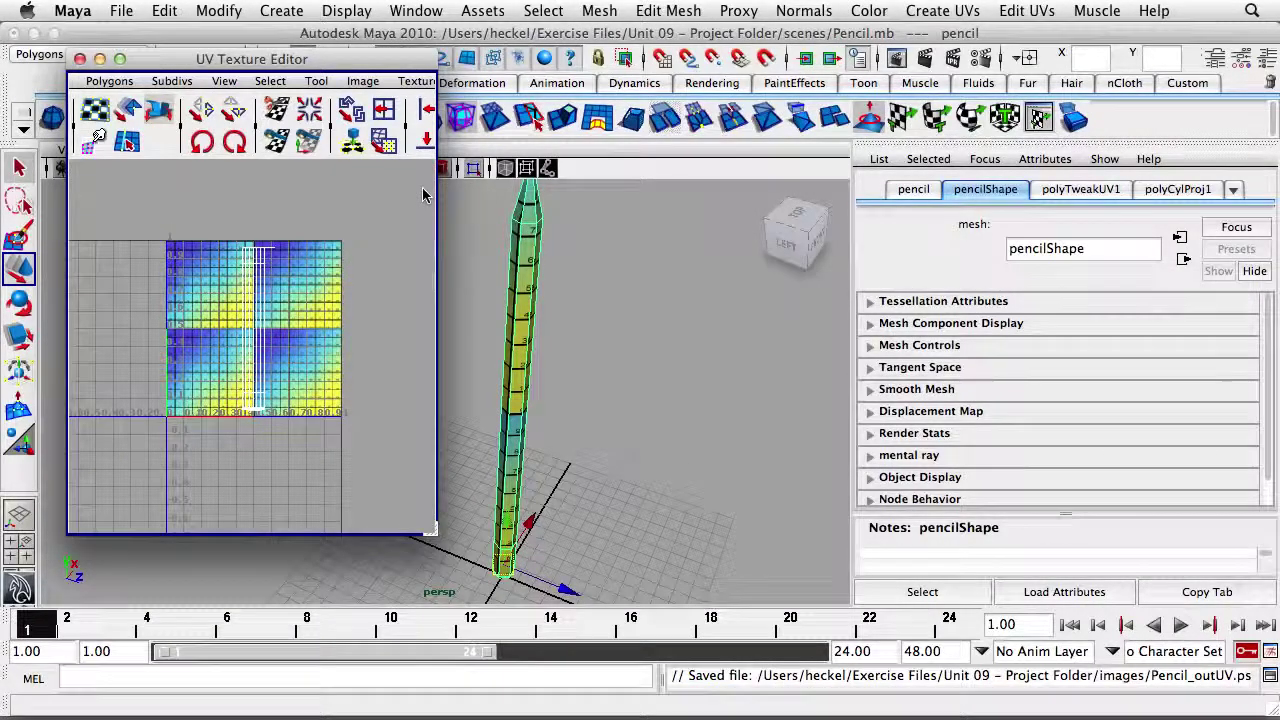
- Open the Hypershade and create a new Lambert material
left_click(420, 10)
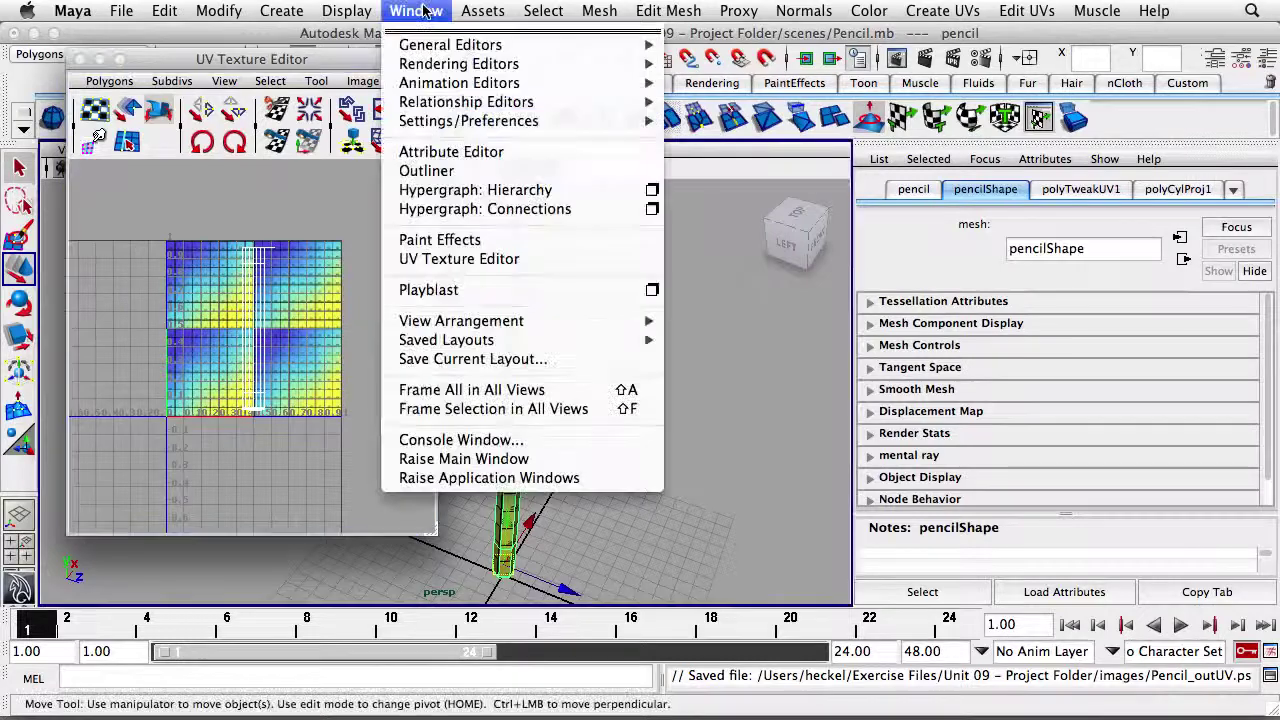
mouse_move(565, 63)
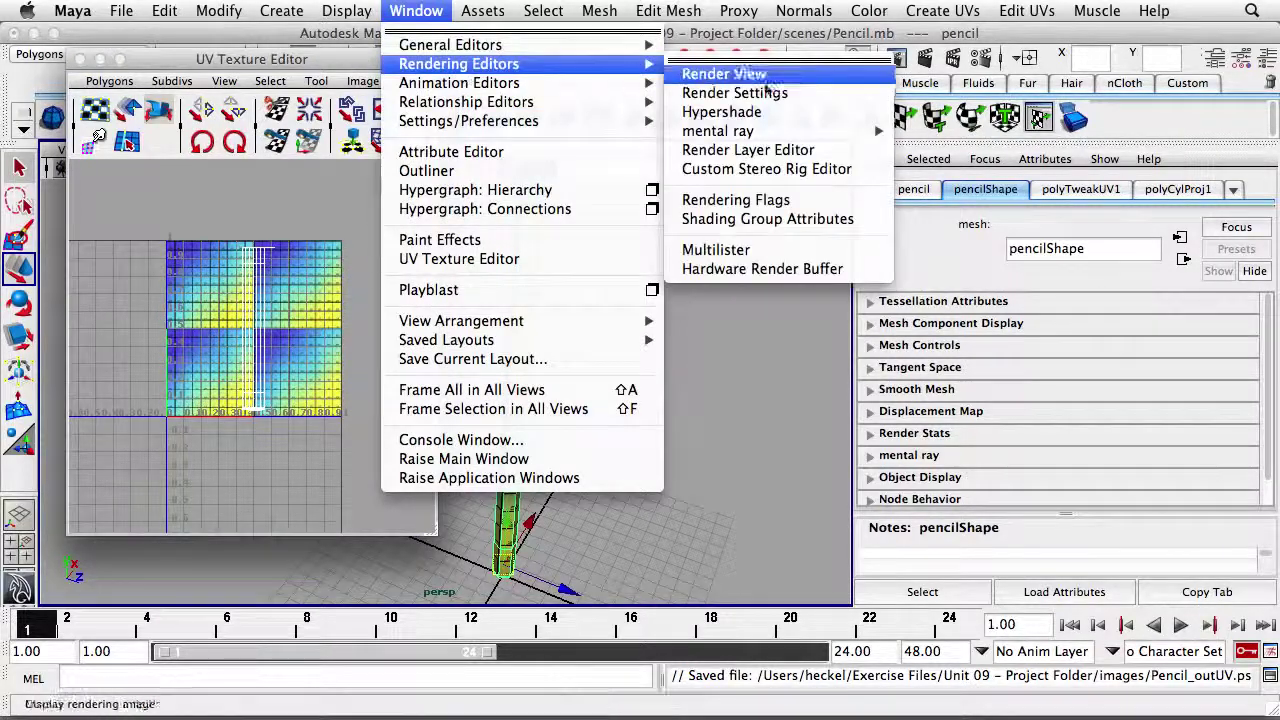
left_click(801, 118)
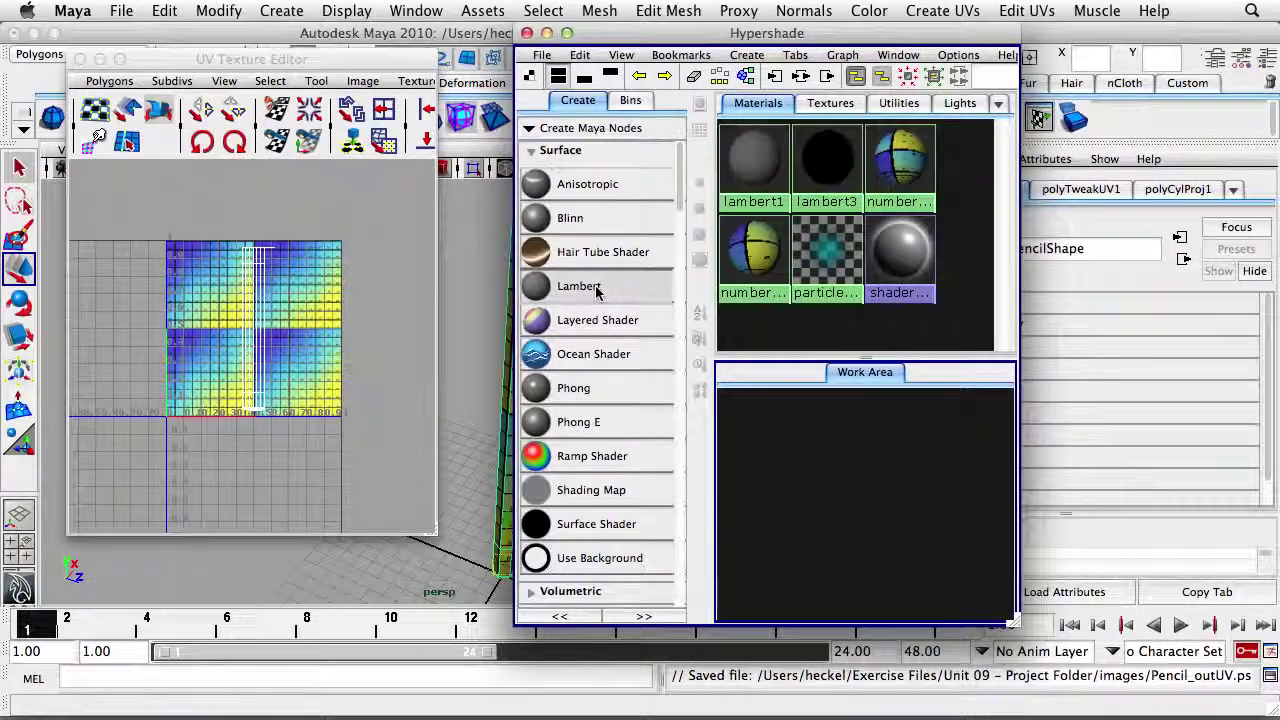
left_click(580, 287)
left_click_drag(820, 38, 646, 38)
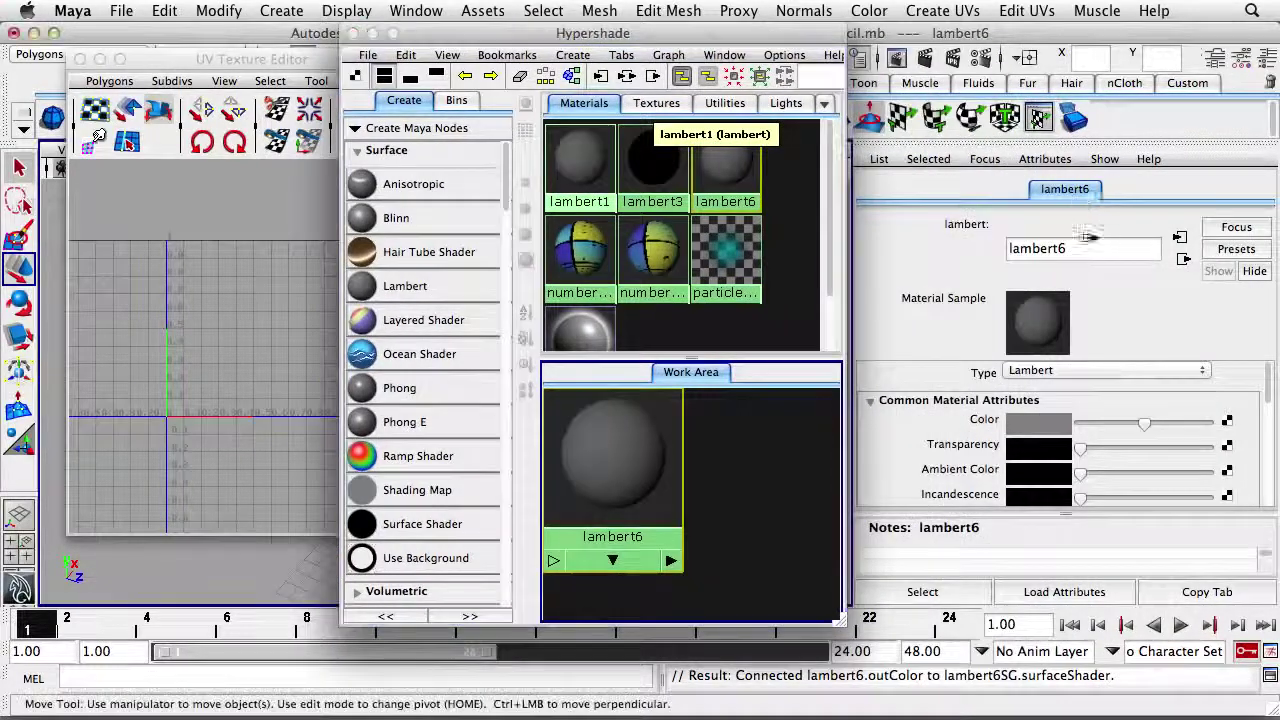
- Rename the new Lambert material Pencil_mat
type("m=")
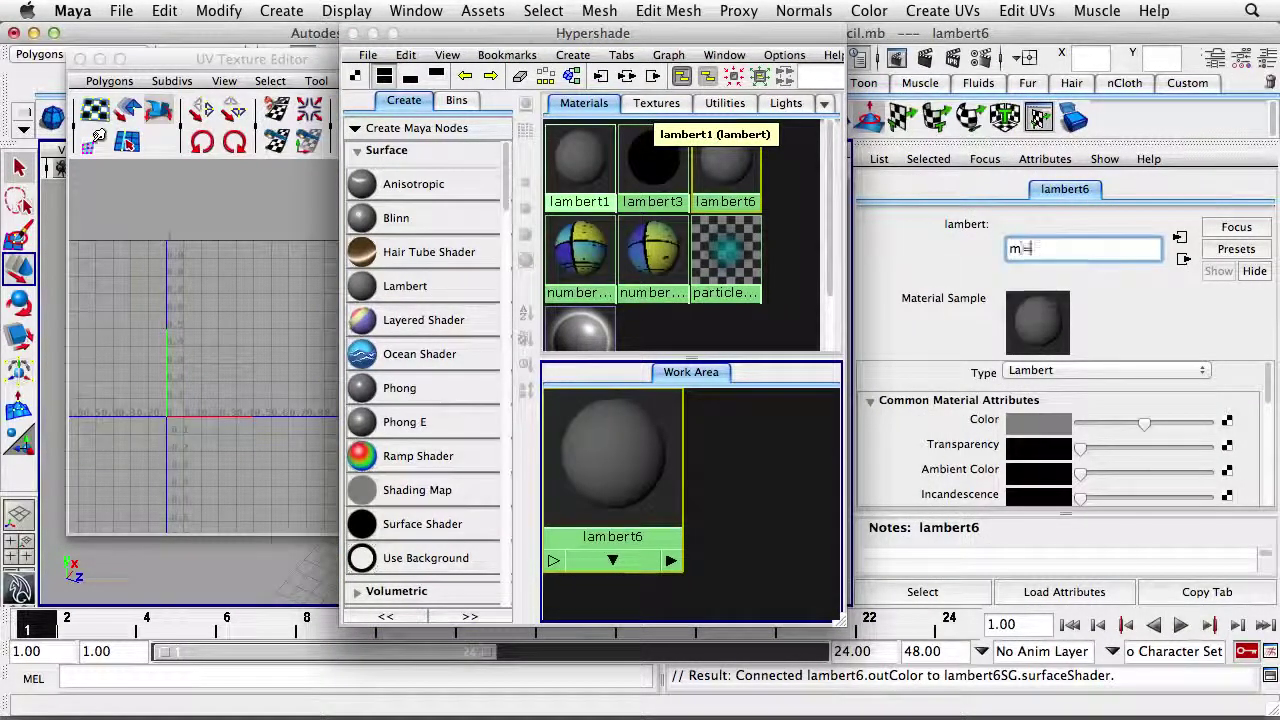
type("Penci")
key("BackSpace")
key("BackSpace")
key("BackSpace")
key("BackSpace")
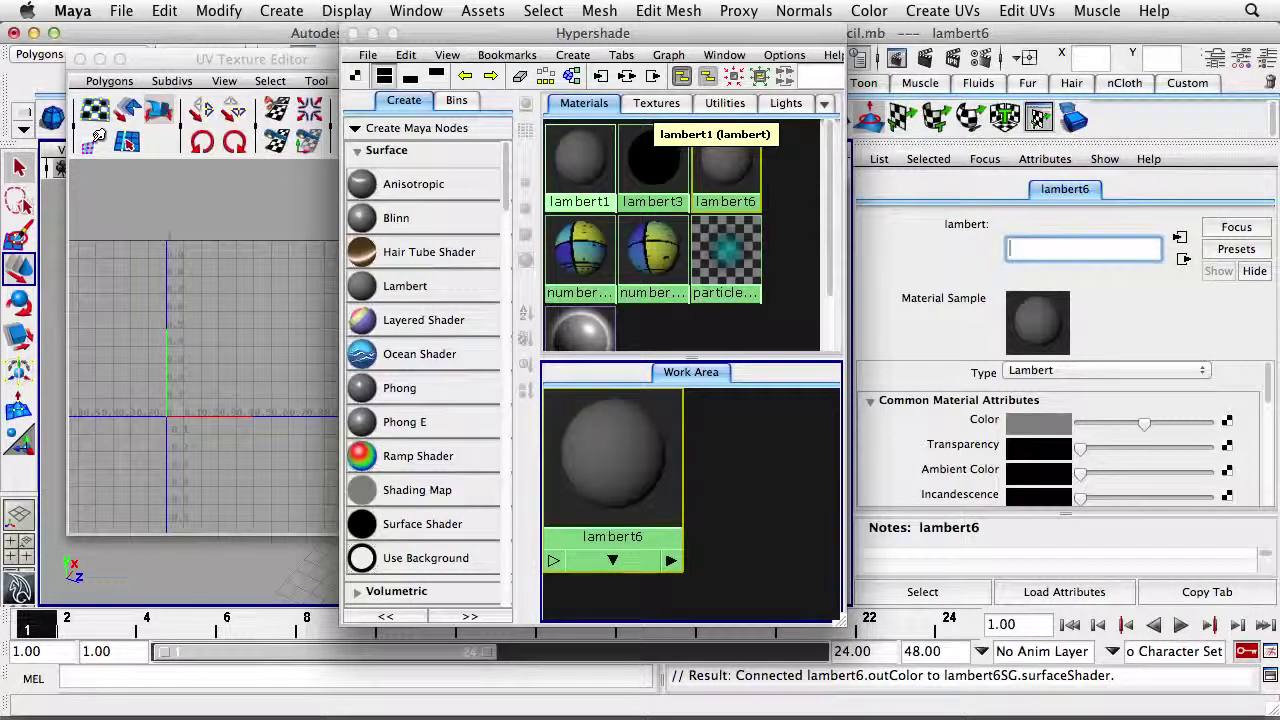
type("encil_")
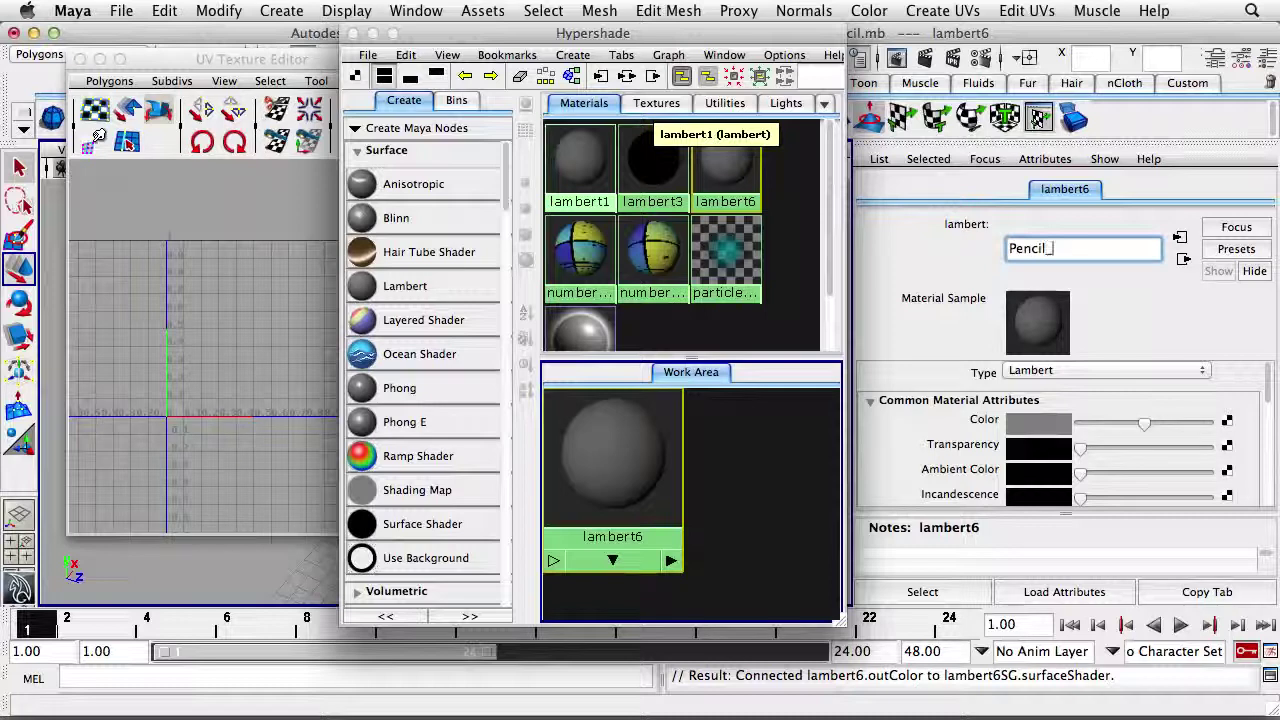
type("mat")
key("Return")
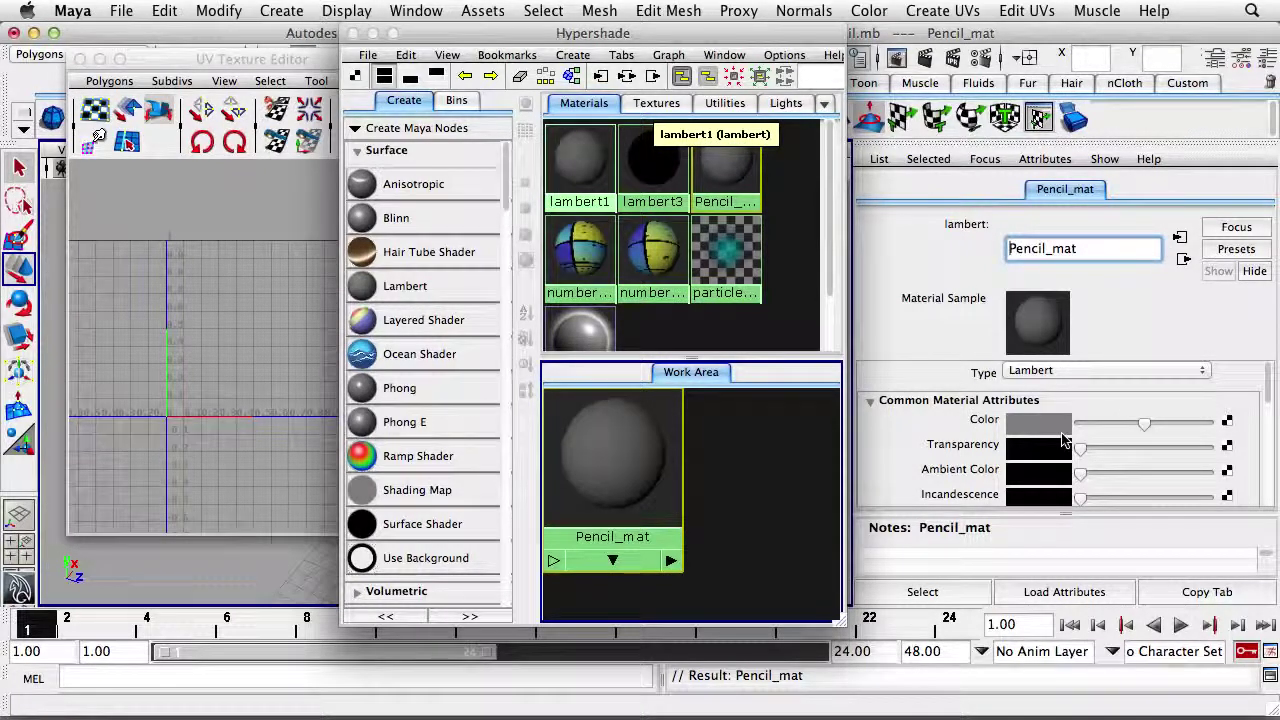
- Map a File texture to the Color of Pencil_mat and load Pencil_Color_map.jpg from the sourceimages folder
left_click(1227, 421)
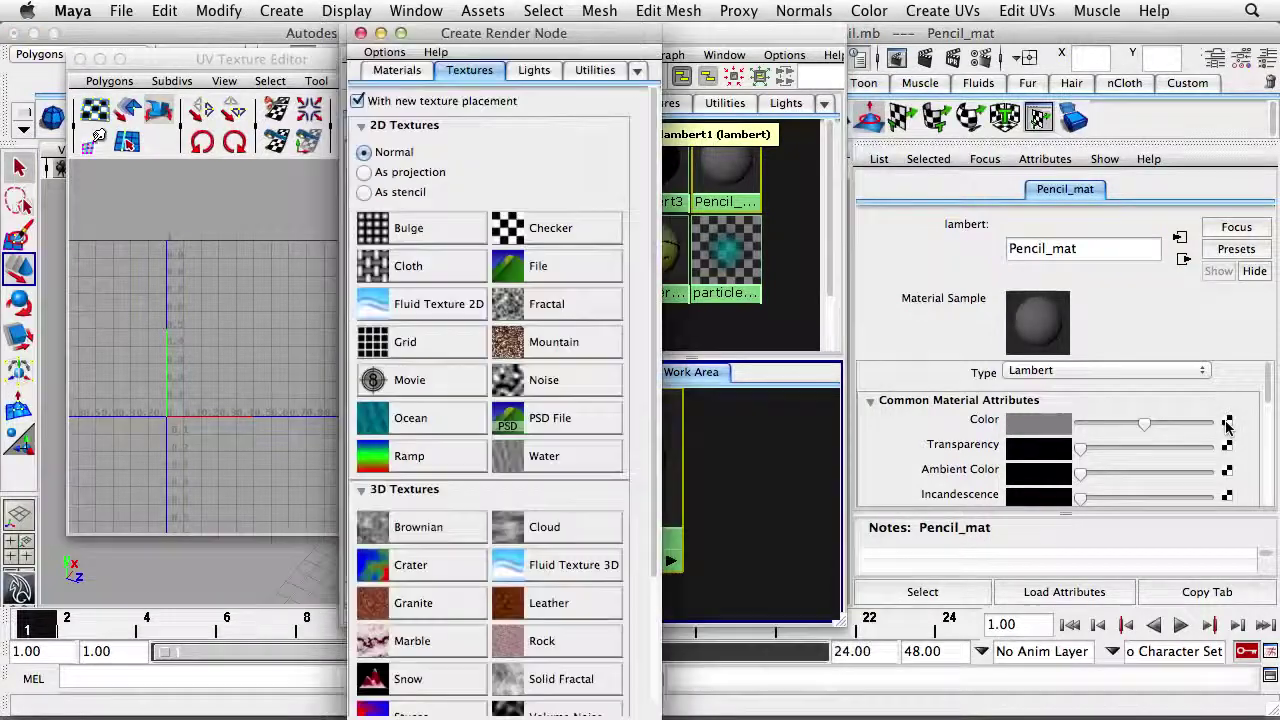
left_click(556, 268)
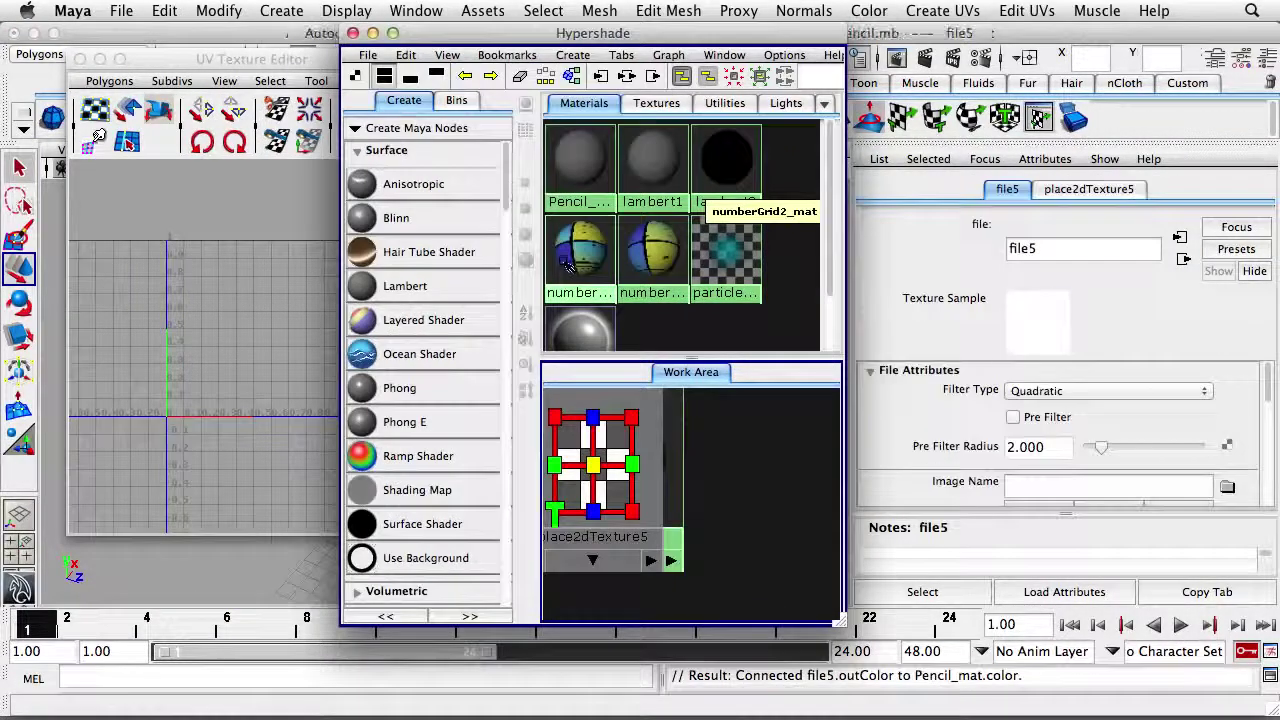
left_click(1227, 486)
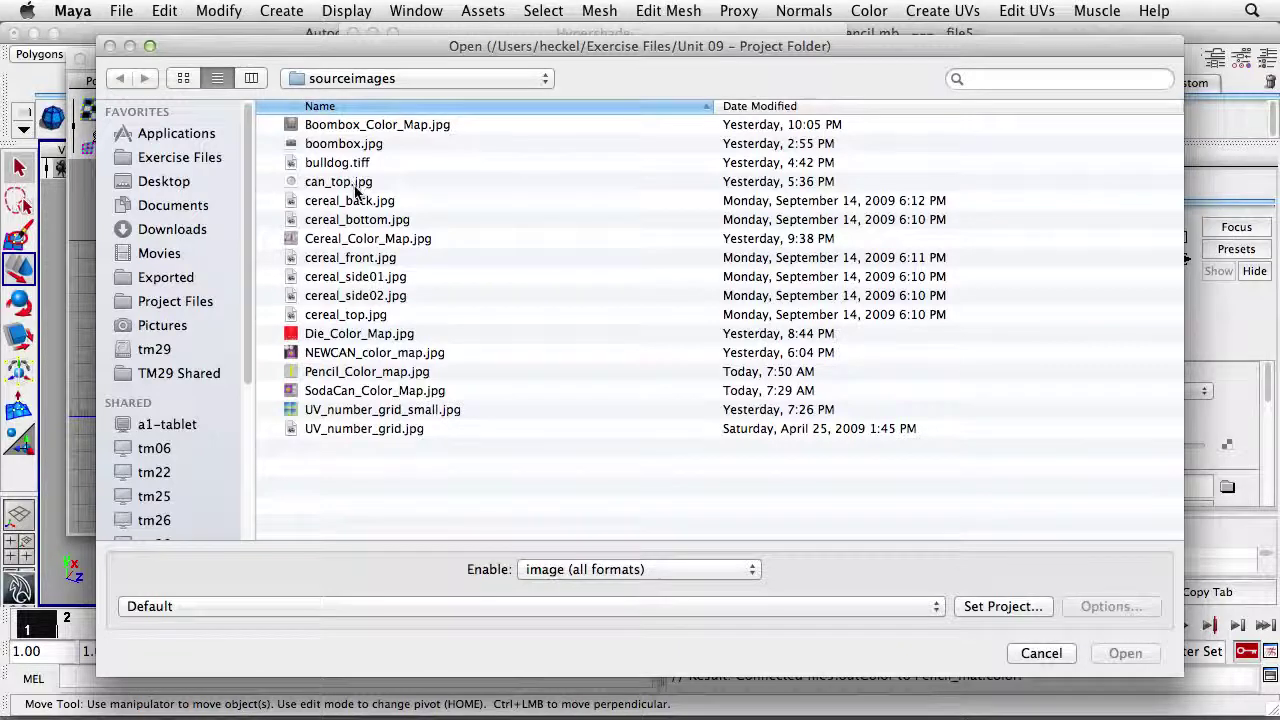
left_click(372, 371)
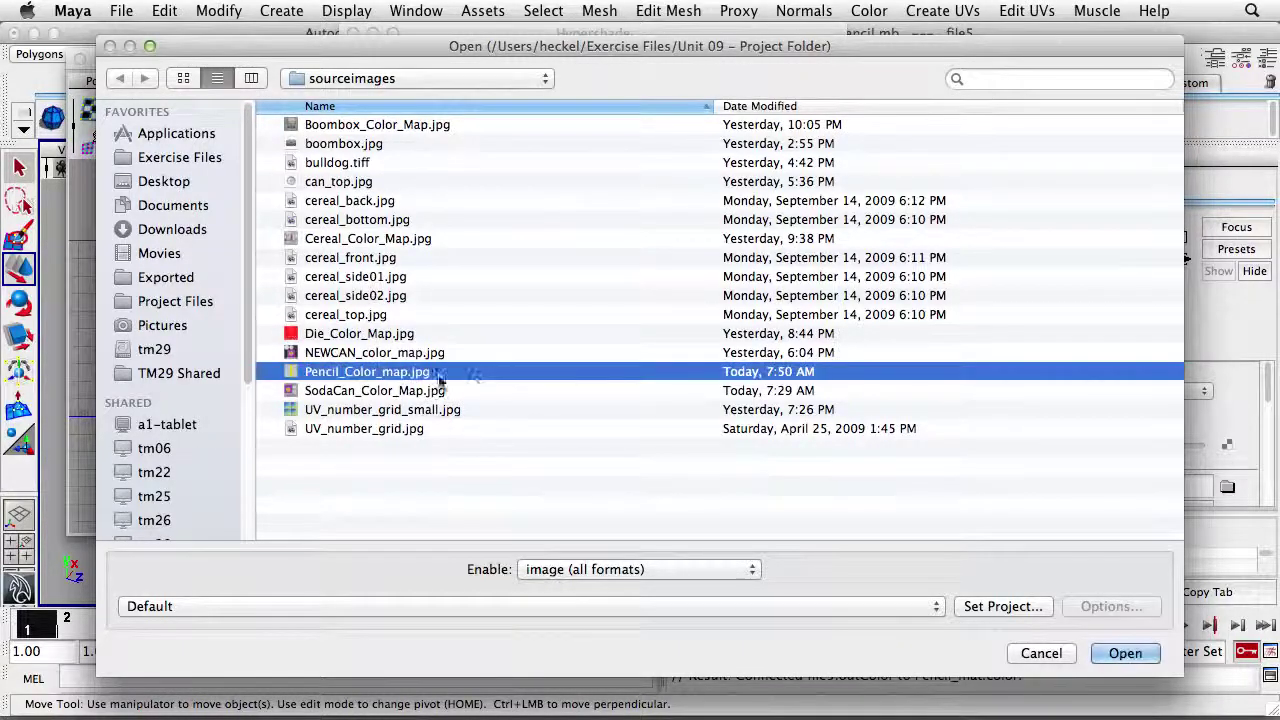
left_click(1125, 653)
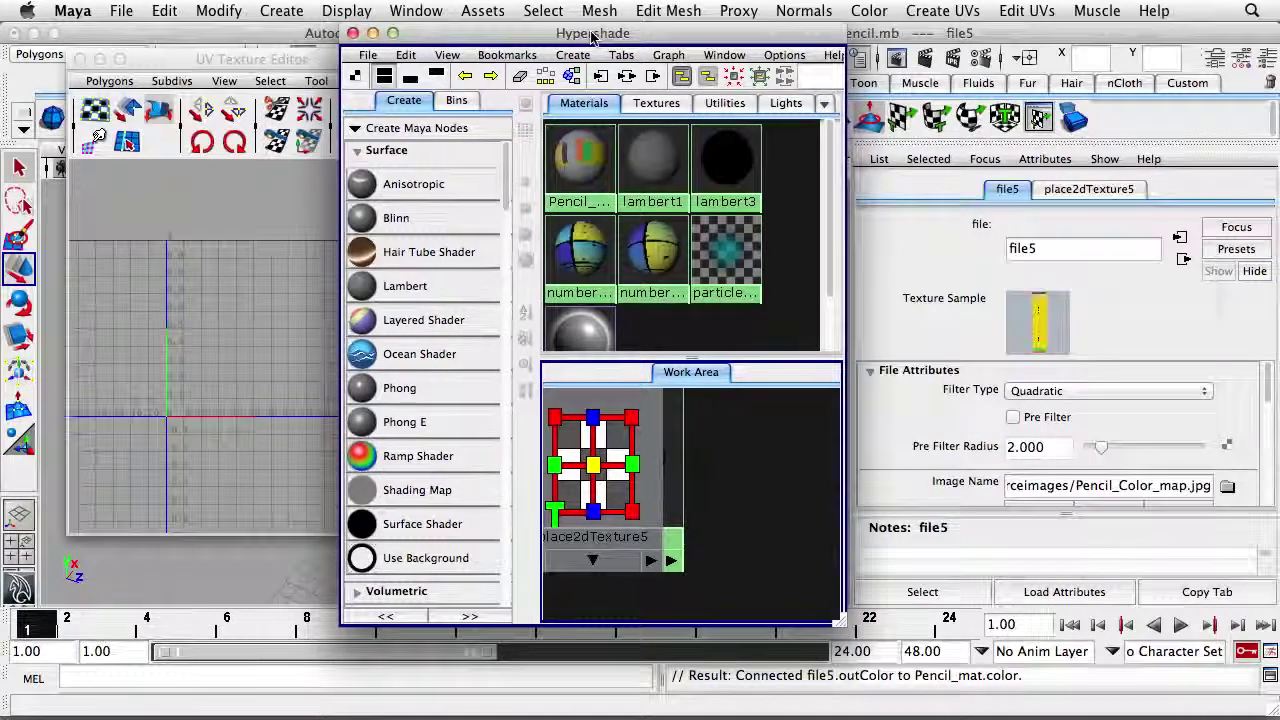
- Assign Pencil_mat to the pencil model and move the Hypershade clear of the viewport
left_click_drag(598, 33, 941, 33)
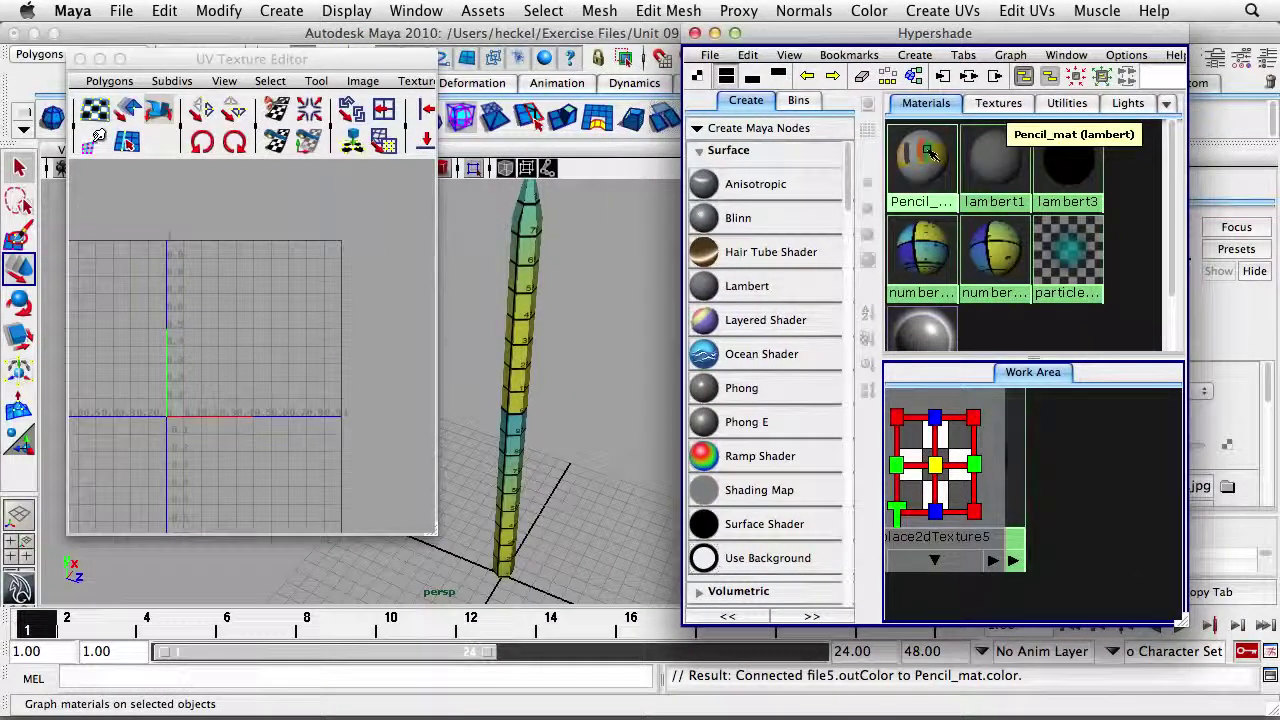
mouse_move(928, 150)
middle_mouse_down()
mouse_move(505, 283)
mouse_move(527, 288)
middle_mouse_up()
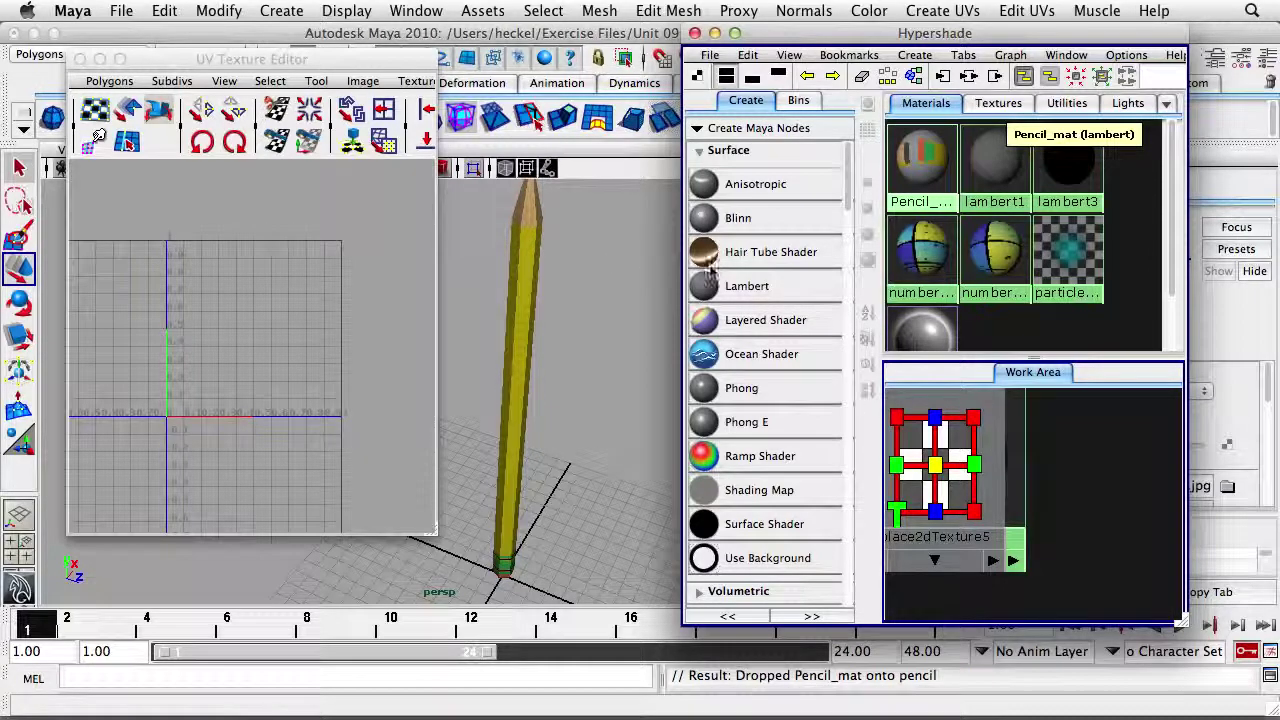
left_click_drag(772, 38, 788, 361)
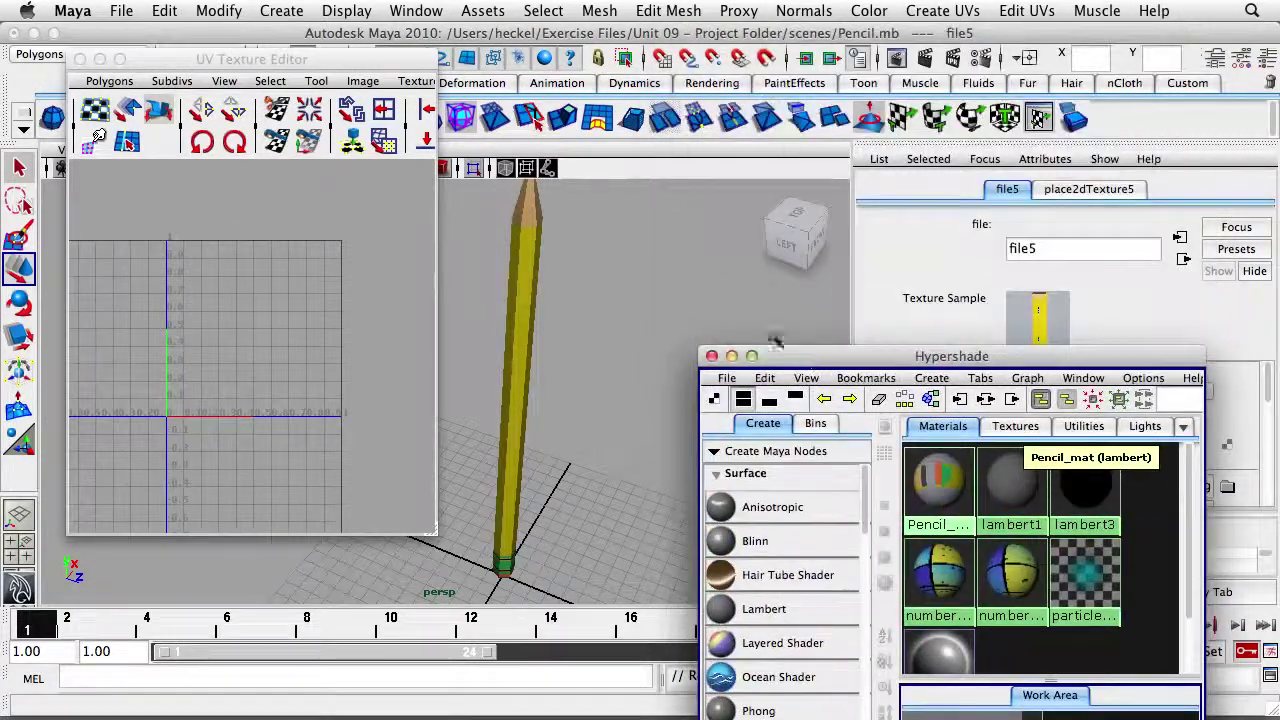
- Examine the lettering and the eraser end of the textured pencil in the perspective view
left_click_drag(249, 65, 105, 82)
mouse_move(566, 329)
left_mouse_down("alt")
mouse_move(586, 314)
mouse_move(509, 306)
mouse_move(506, 336)
mouse_move(571, 334)
mouse_move(543, 343)
mouse_move(537, 397)
mouse_move(560, 280)
mouse_move(480, 337)
mouse_move(541, 301)
mouse_move(434, 323)
mouse_move(540, 325)
left_mouse_up("alt")
left_click(497, 328)
right_click_drag(540, 325, 585, 335, "alt")
left_click(585, 335)
mouse_move(594, 337)
left_mouse_down("alt")
mouse_move(543, 343)
mouse_move(543, 277)
left_mouse_up("alt")
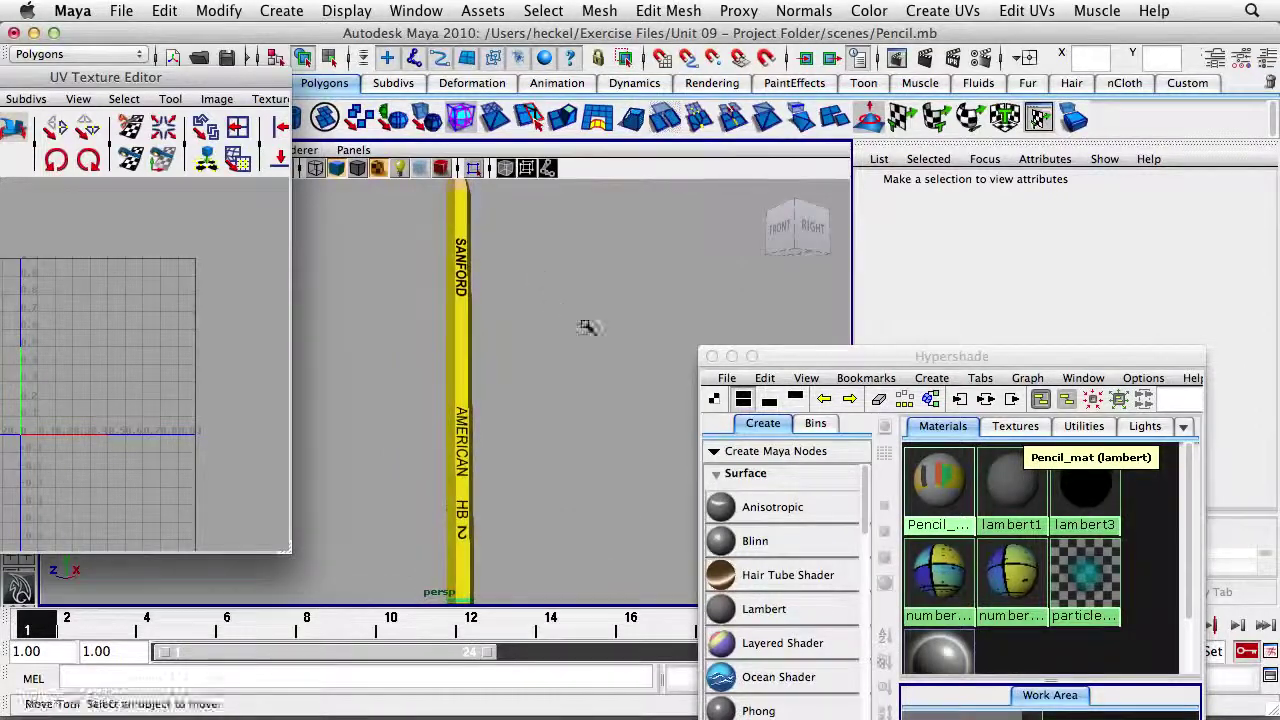
left_click_drag(514, 345, 522, 384, "alt")
right_click_drag(522, 384, 608, 391, "alt")
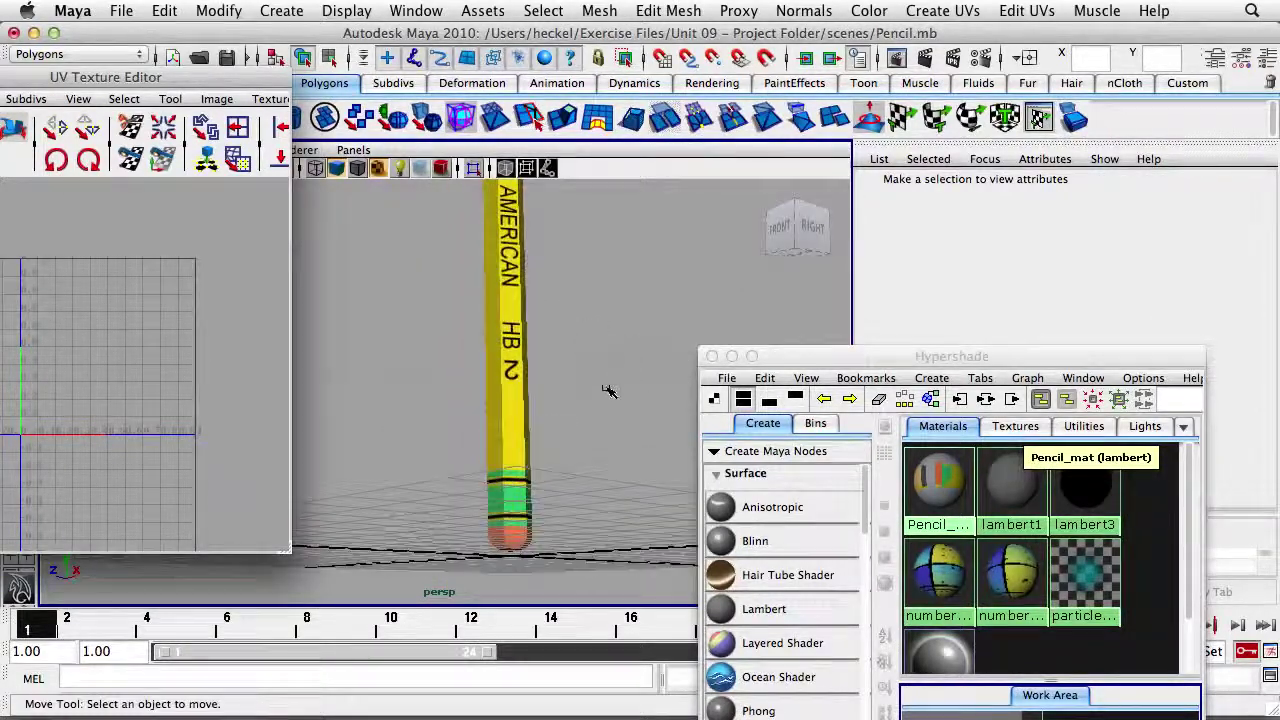
middle_click_drag(608, 391, 594, 318, "alt")
mouse_move(594, 318)
left_mouse_down("alt")
mouse_move(551, 326)
mouse_move(548, 349)
mouse_move(571, 349)
mouse_move(543, 420)
mouse_move(563, 434)
left_mouse_up("alt")
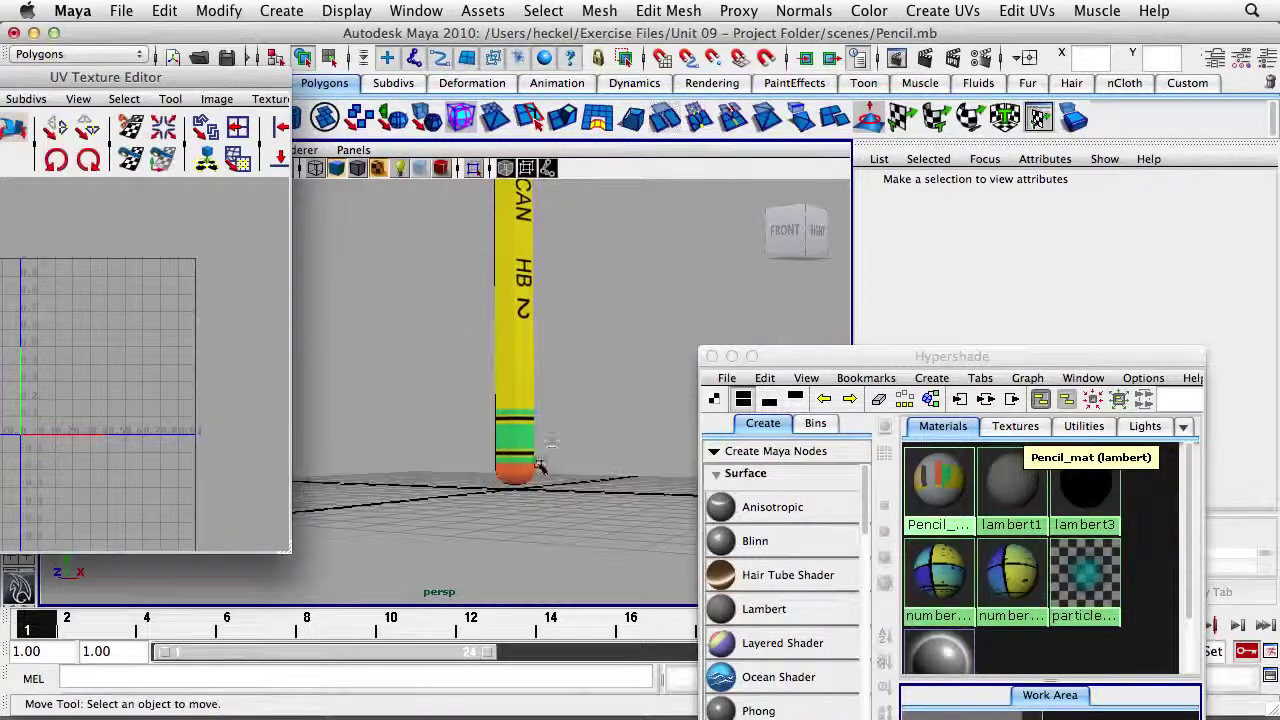
- Check the texture on the pencil's sharpened tip and along the full length of its body
mouse_move(512, 346)
left_mouse_down("alt")
mouse_move(484, 342)
mouse_move(480, 325)
left_mouse_up("alt")
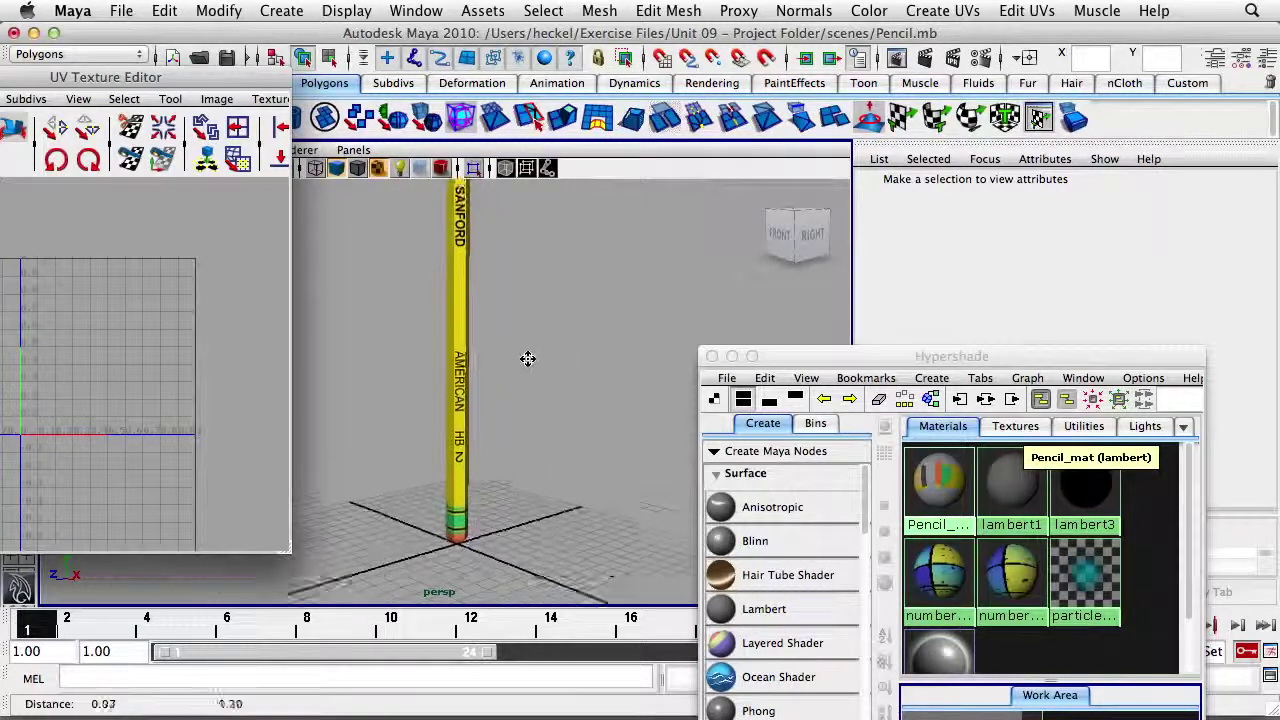
right_click_drag(527, 358, 498, 355, "alt")
mouse_move(440, 300)
right_mouse_down("alt")
mouse_move(557, 363)
mouse_move(648, 336)
right_mouse_up("alt")
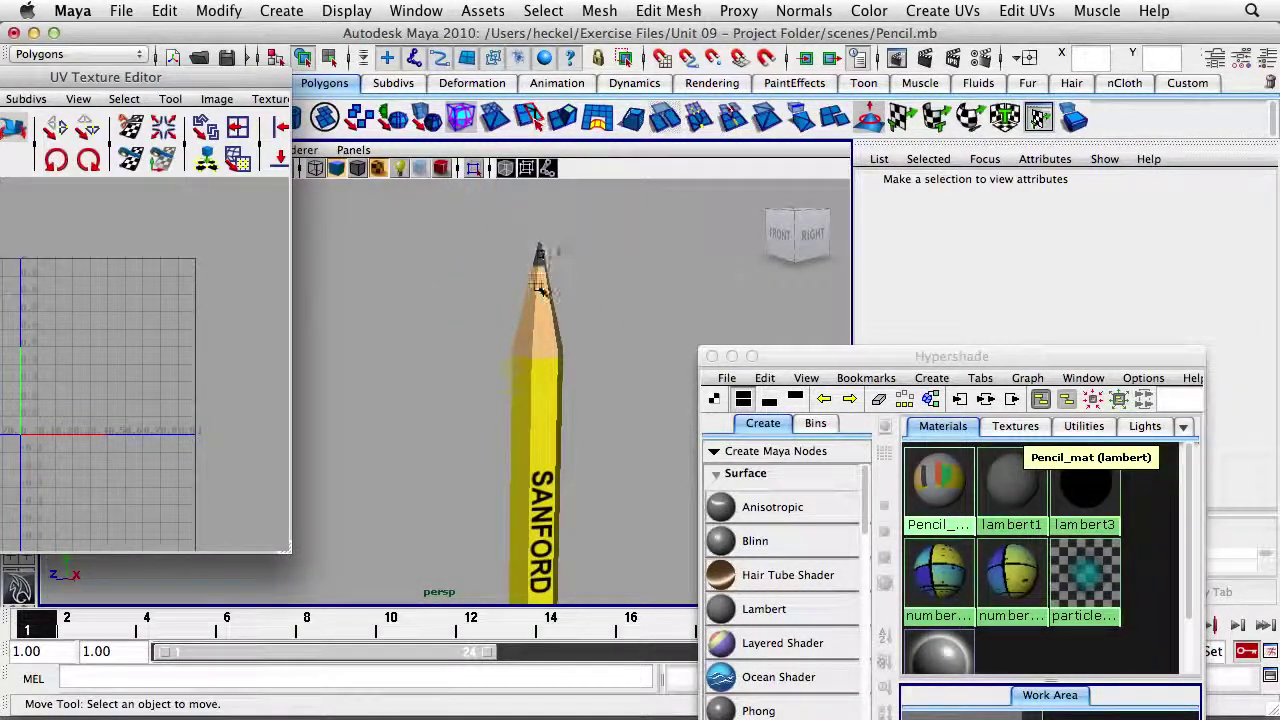
mouse_move(626, 342)
left_mouse_down("alt")
mouse_move(523, 374)
mouse_move(537, 329)
mouse_move(517, 337)
left_mouse_up("alt")
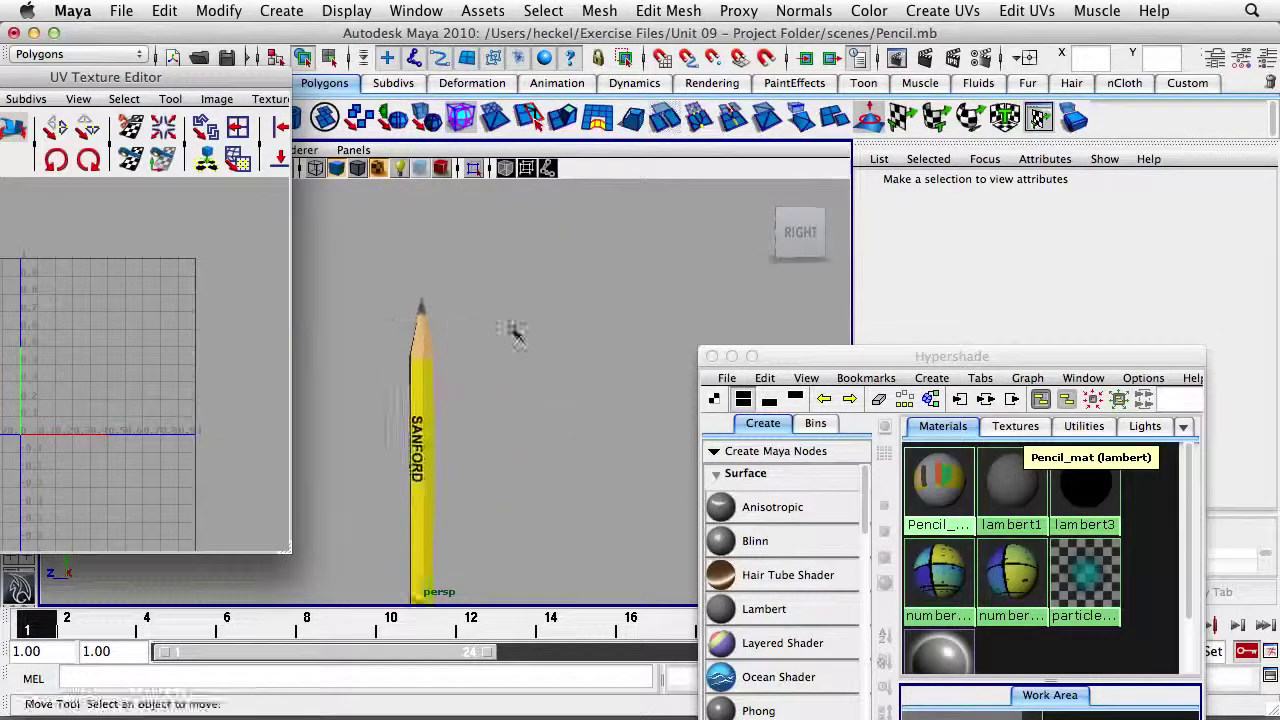
middle_click_drag(517, 337, 614, 266, "alt")
right_click_drag(614, 266, 555, 290, "alt")
middle_click_drag(555, 290, 507, 240, "alt")
mouse_move(507, 240)
right_mouse_down("alt")
mouse_move(486, 289)
mouse_move(513, 303)
right_mouse_up("alt")
middle_click_drag(513, 303, 542, 245, "alt")
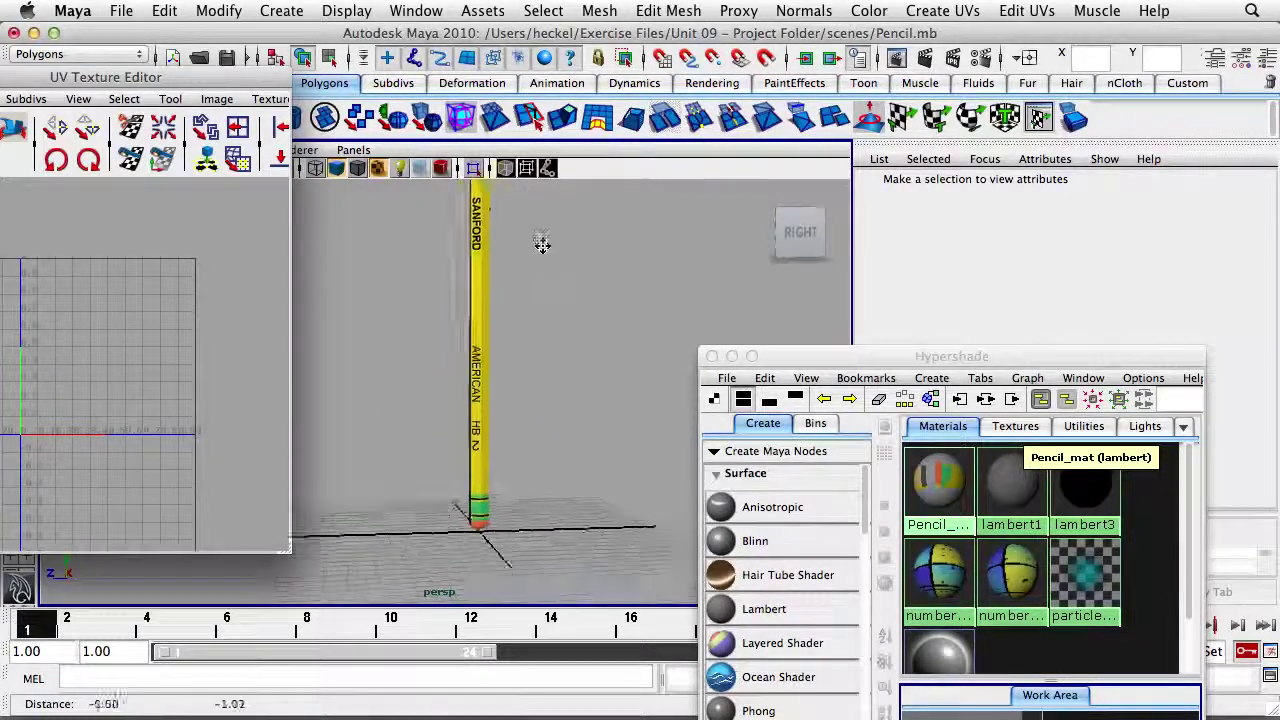
mouse_move(460, 325)
left_mouse_down("alt")
mouse_move(514, 312)
mouse_move(506, 332)
left_mouse_up("alt")
mouse_move(506, 332)
right_mouse_down("alt")
mouse_move(579, 387)
mouse_move(567, 348)
right_mouse_up("alt")
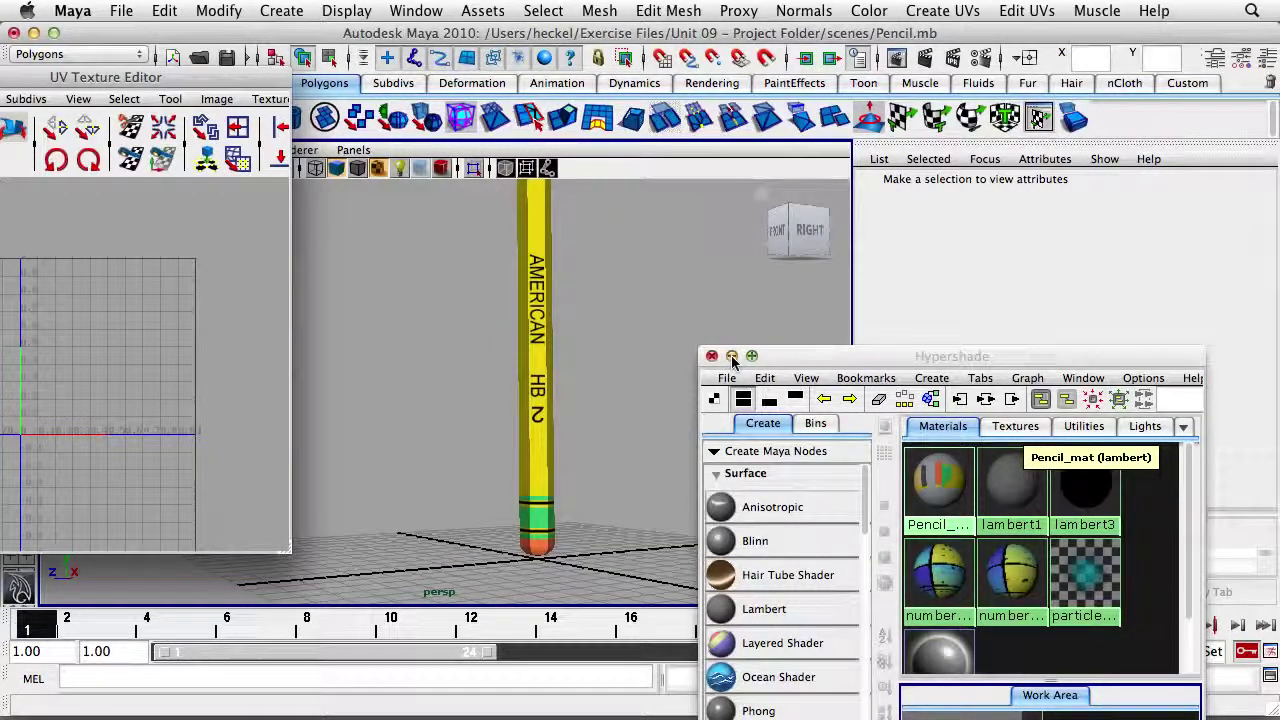
- Hide Maya, switch to Photoshop and show the UVs layer over the pencil texture
left_click(76, 15)
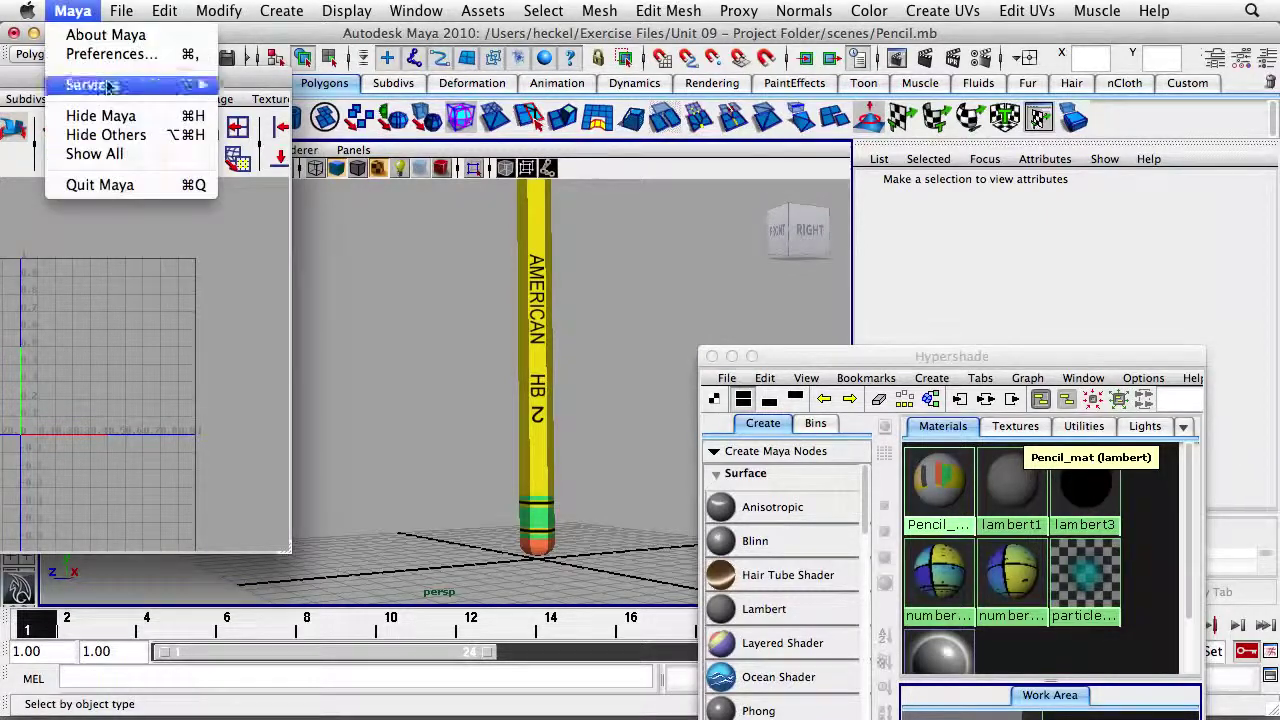
left_click(100, 116)
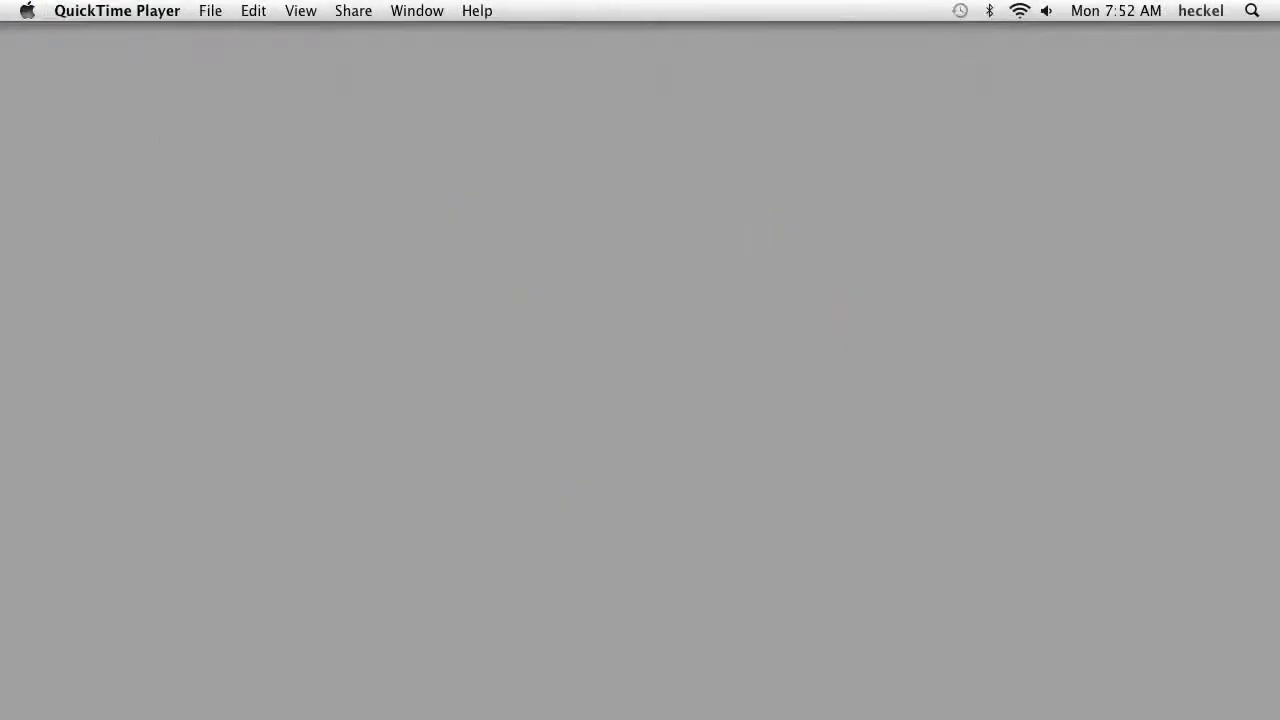
mouse_move(629, 705)
left_click(738, 680)
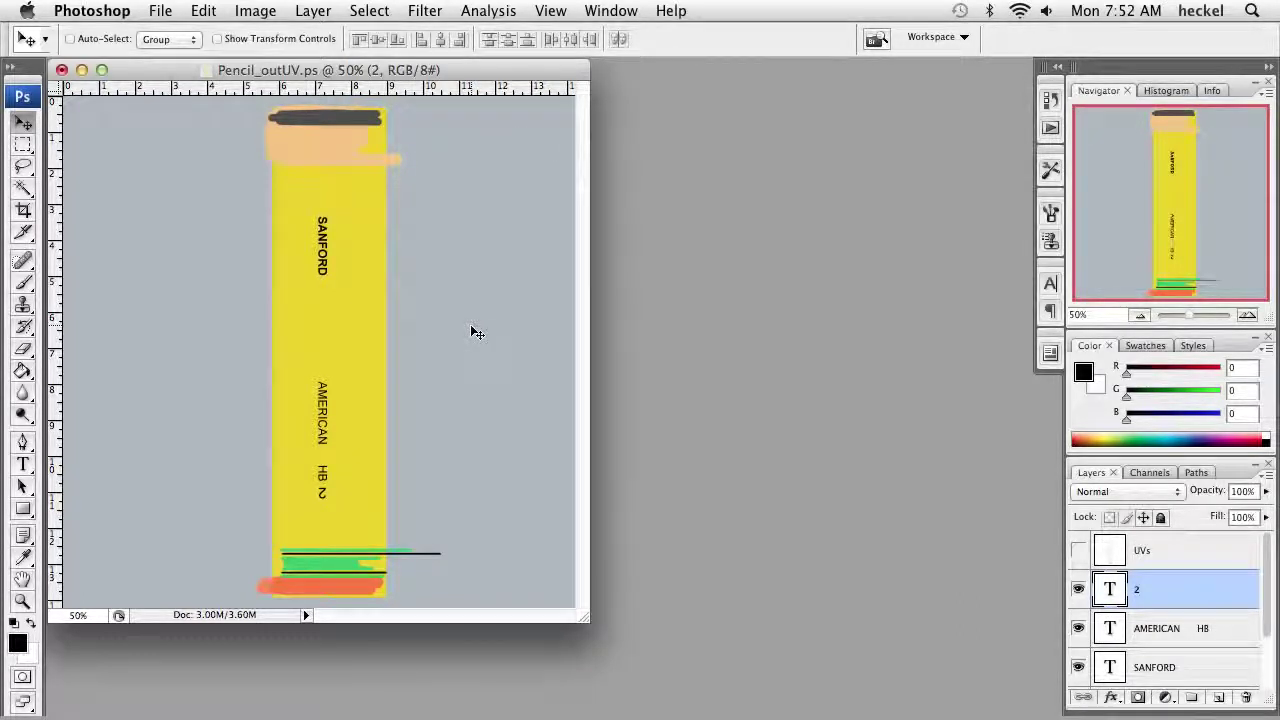
left_click(1078, 551)
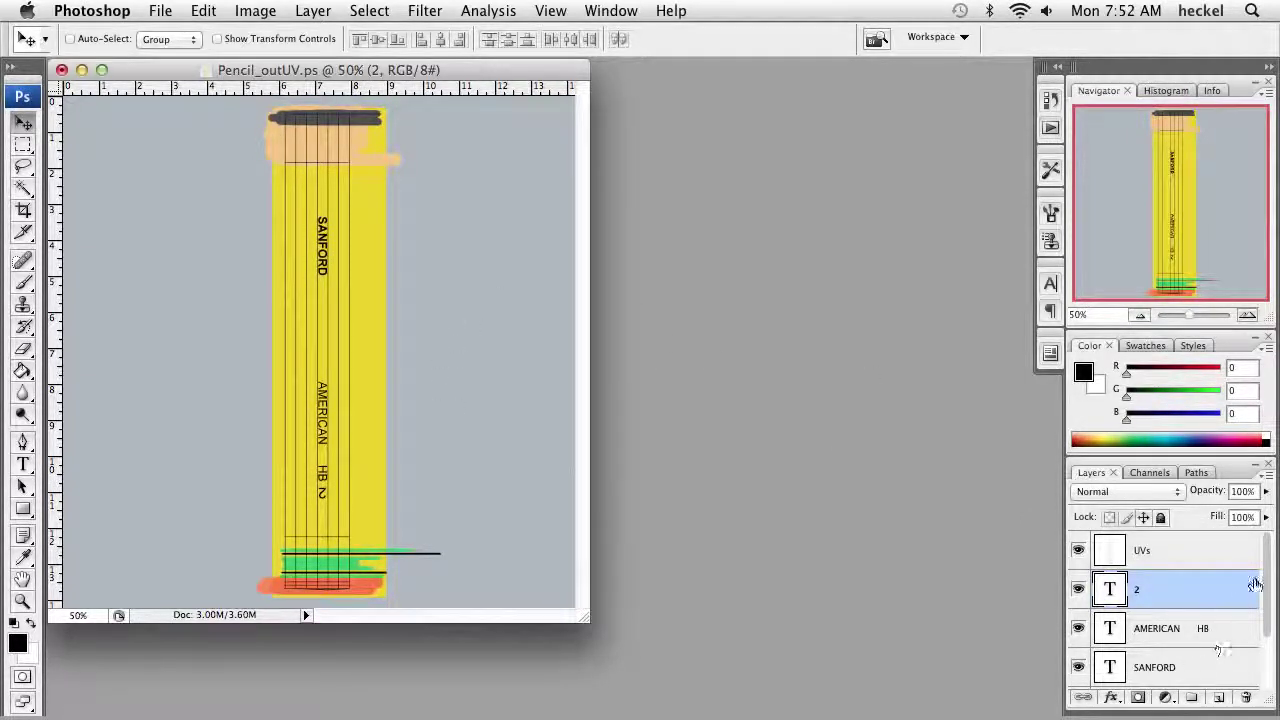
- Rasterize the three type layers 2, AMERICAN HB and SANFORD
scroll(1270, 566, "down", 1)
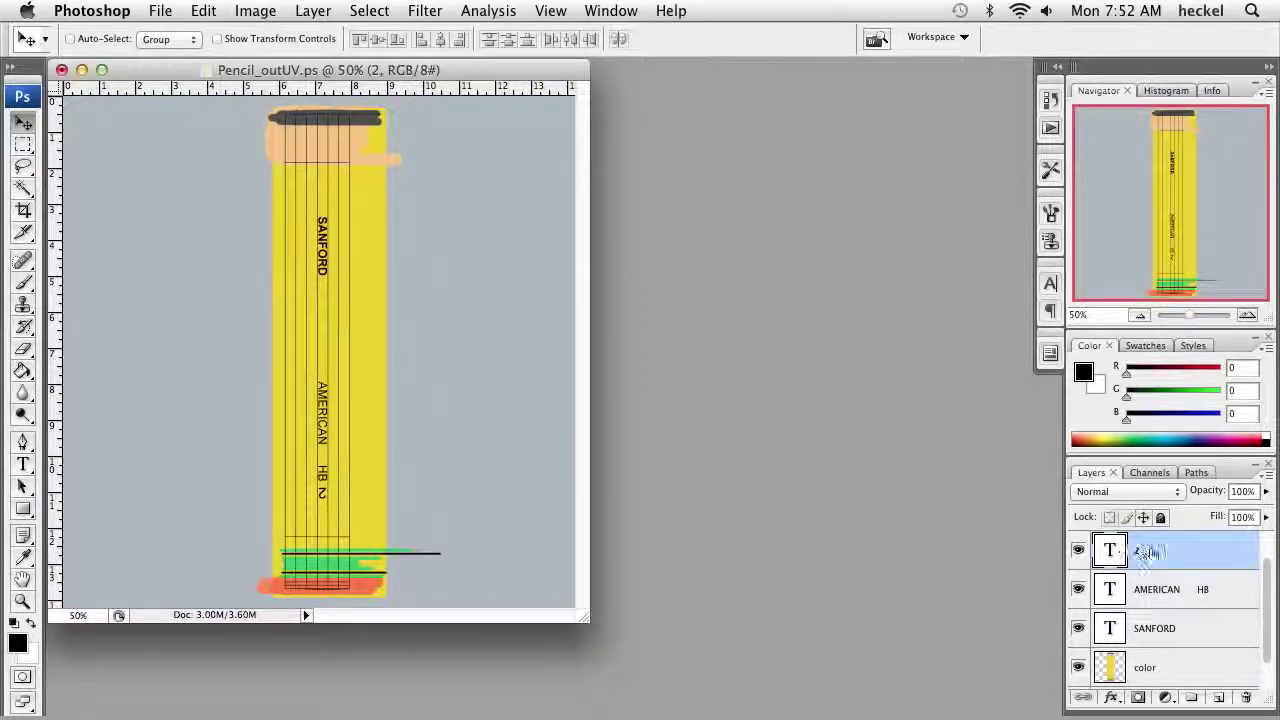
right_click(1148, 553)
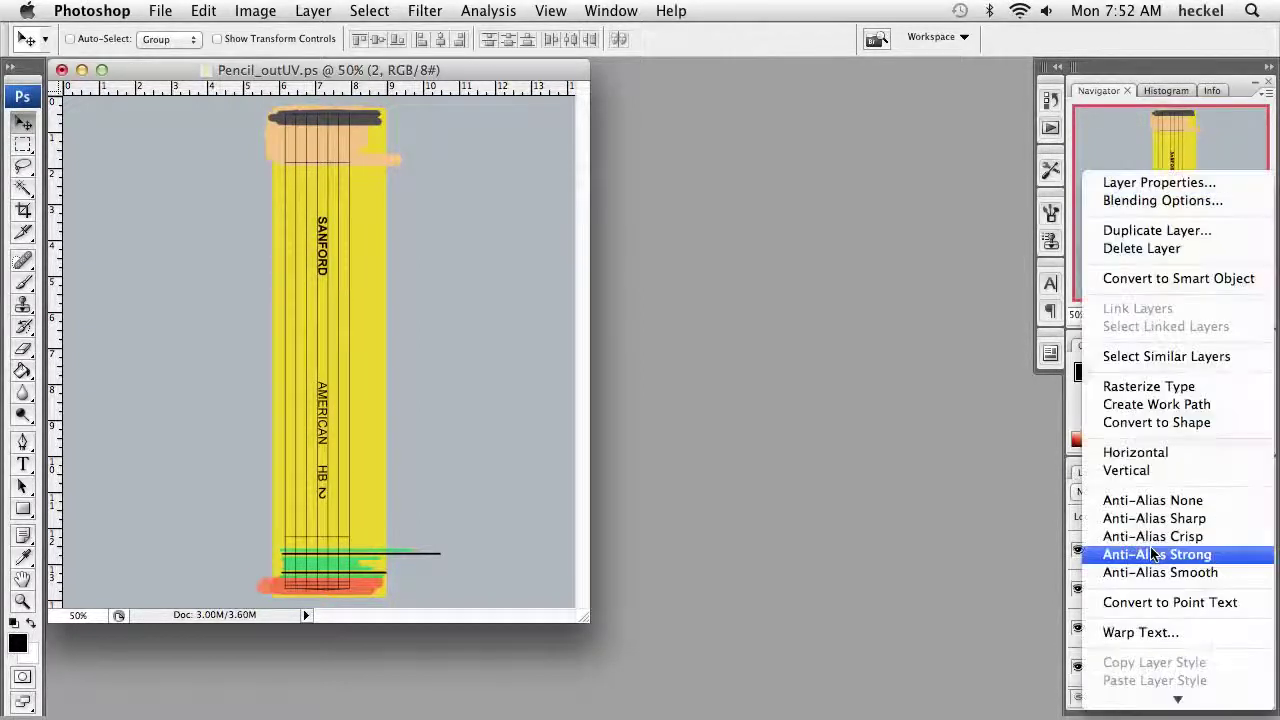
left_click(1213, 389)
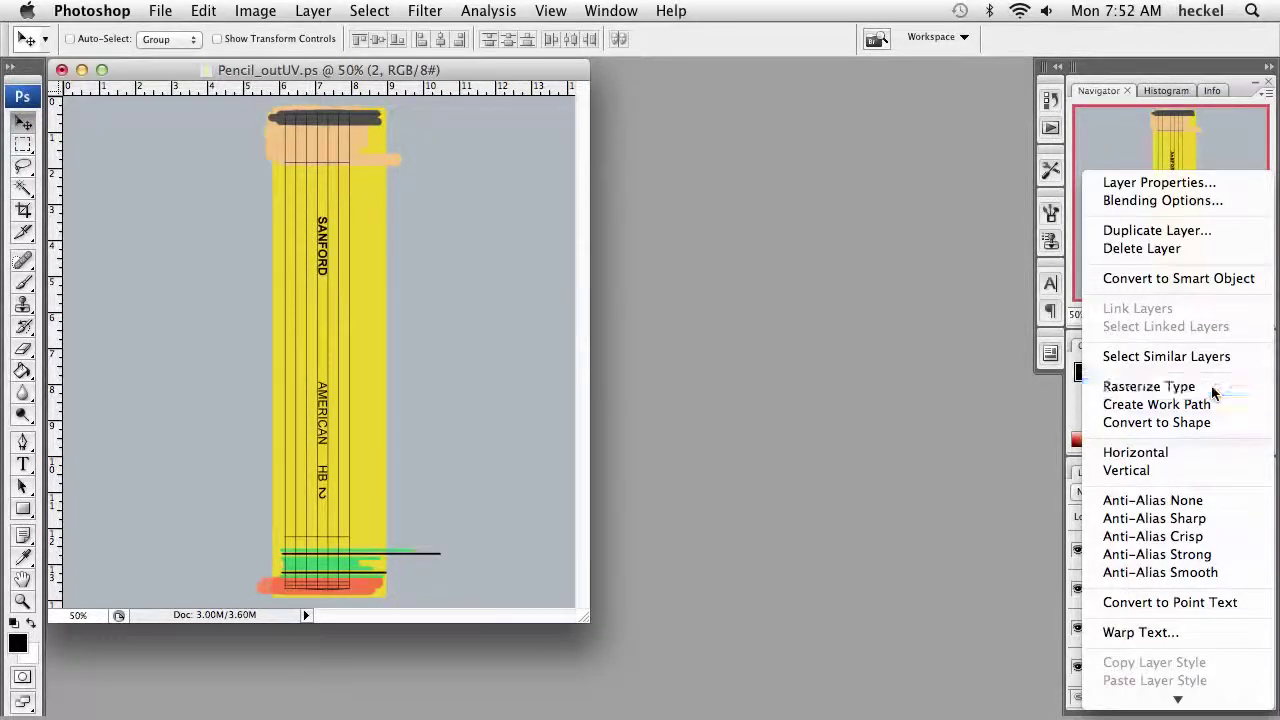
right_click(1181, 593)
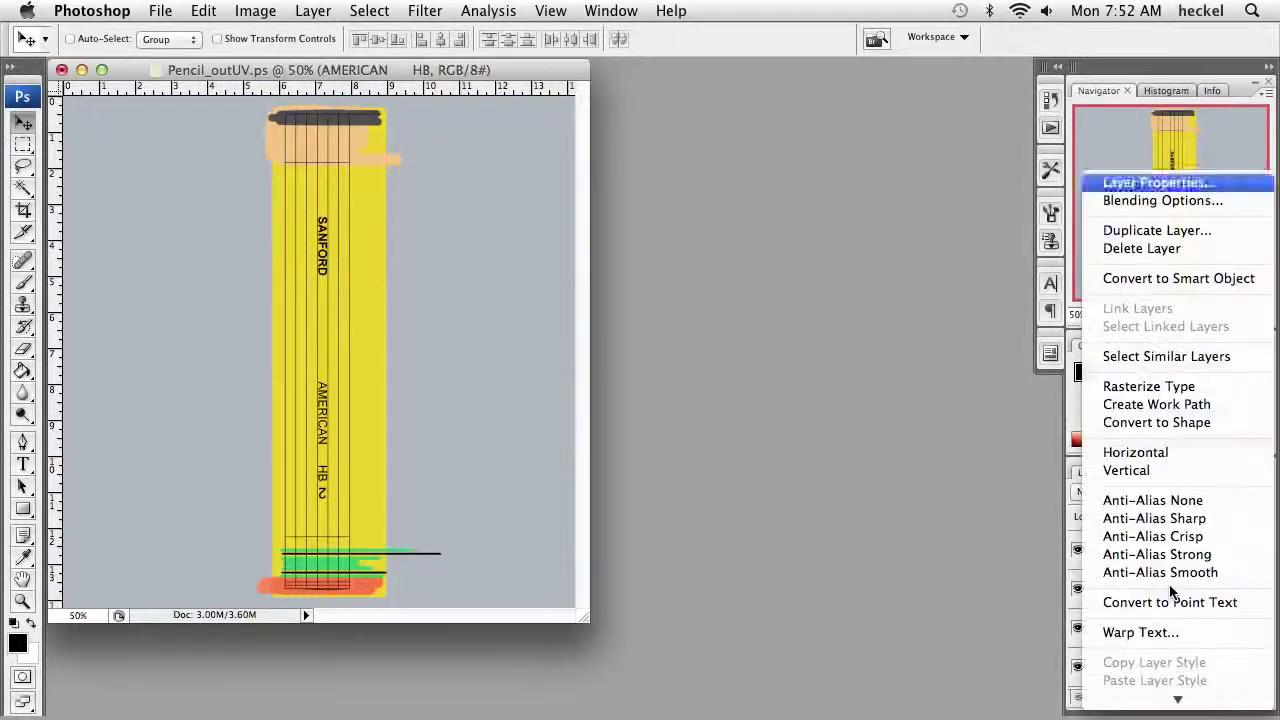
left_click(1205, 388)
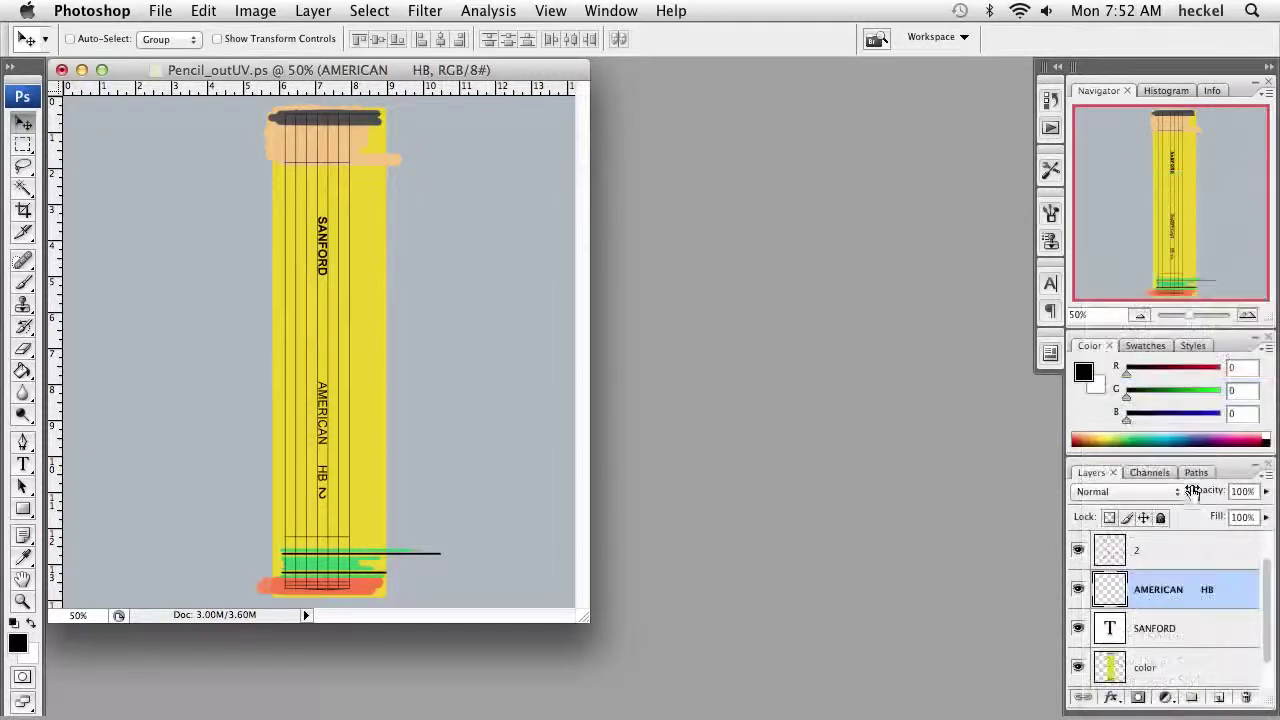
left_click(1170, 625)
right_click(1178, 630)
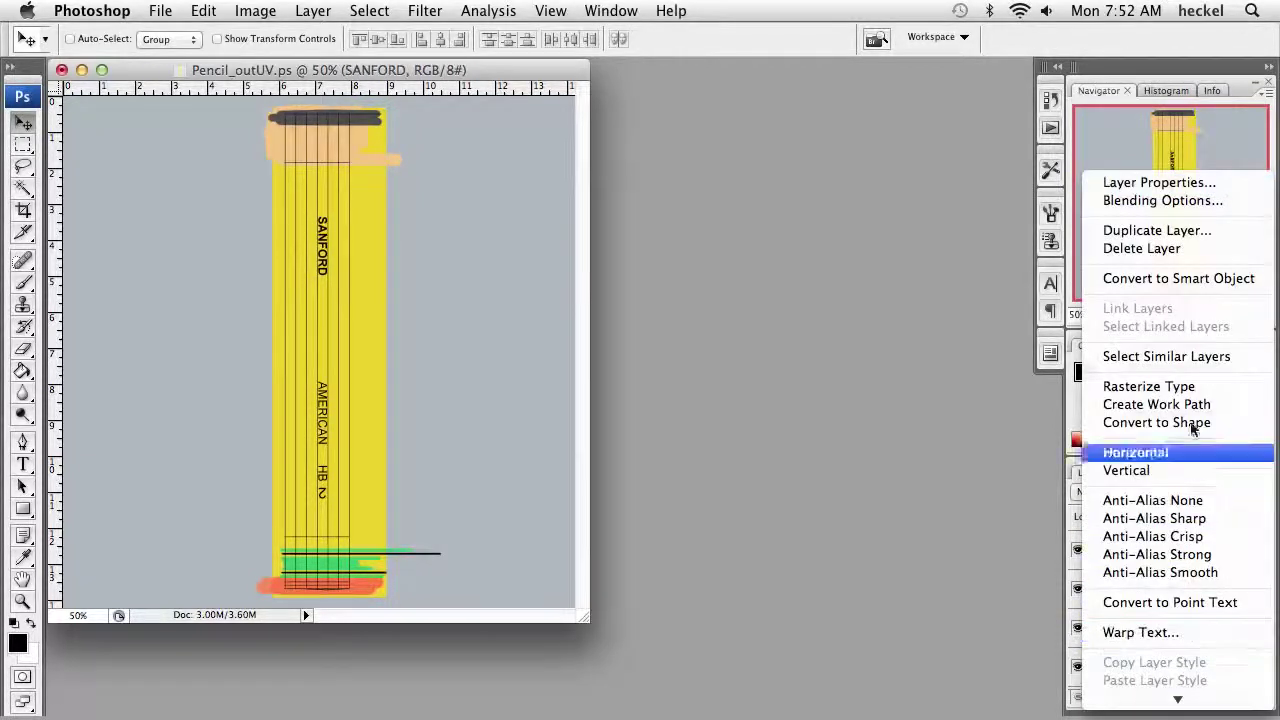
left_click(1212, 386)
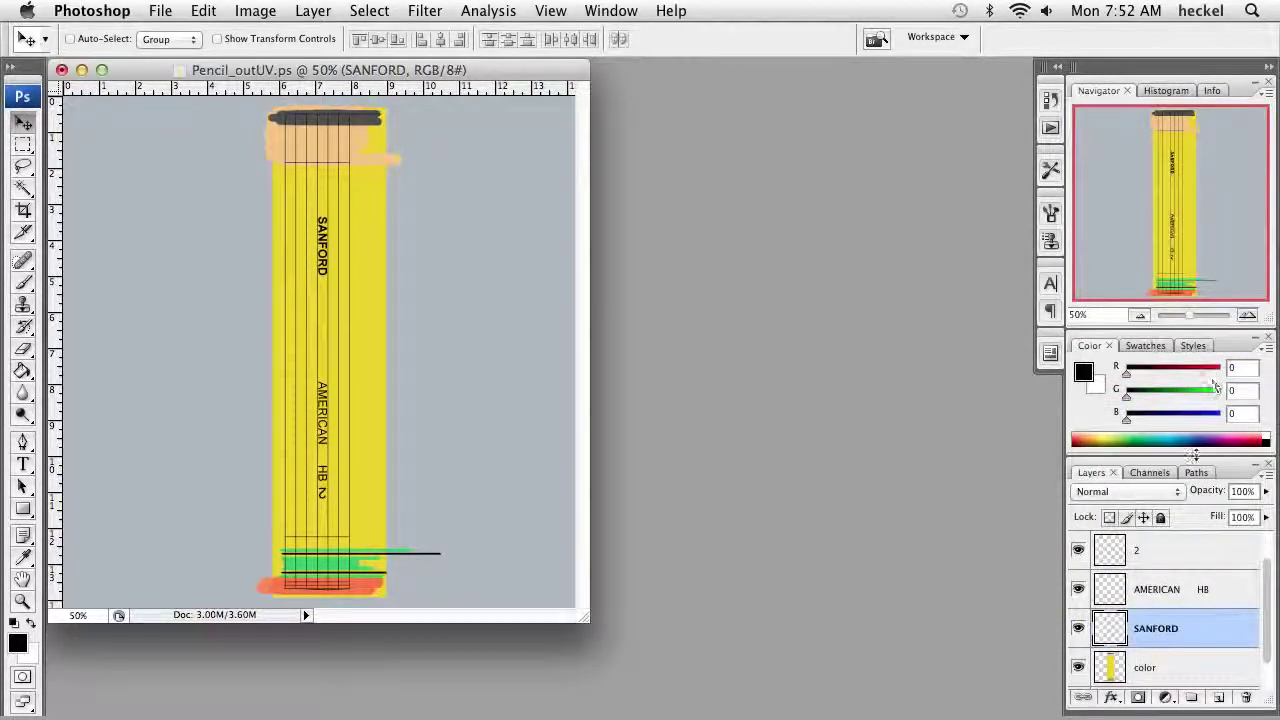
- Merge the rasterized lettering layers 2, AMERICAN HB and SANFORD into a single layer
left_click(1170, 552)
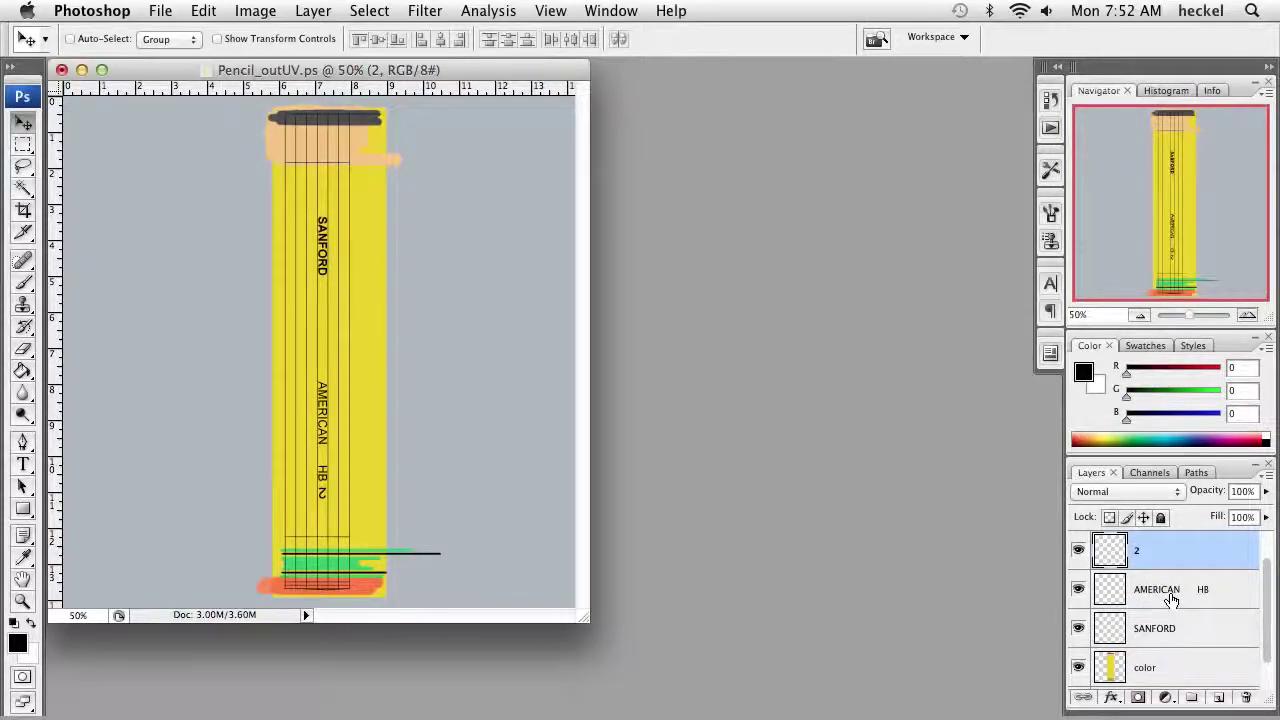
key("super+e")
key("super+e")
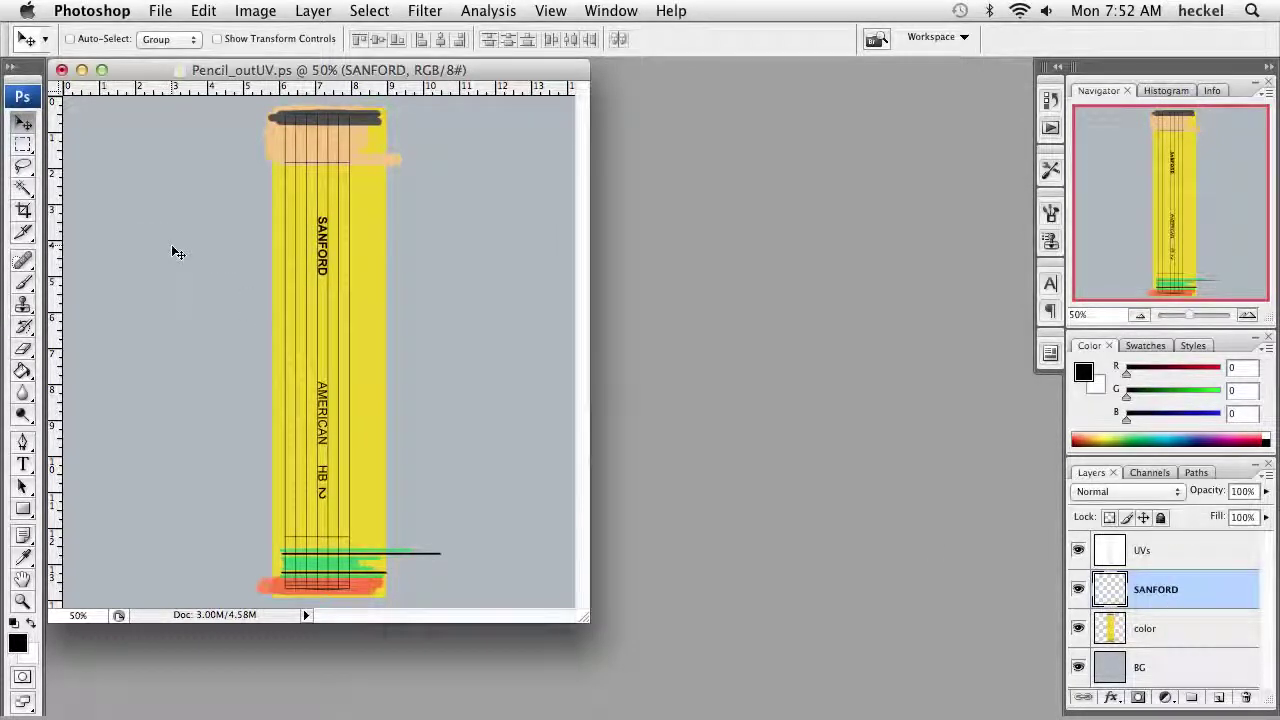
- Scale the merged lettering proportionally to 82.5% with Free Transform, keeping it within the central UV strip
key("super+t")
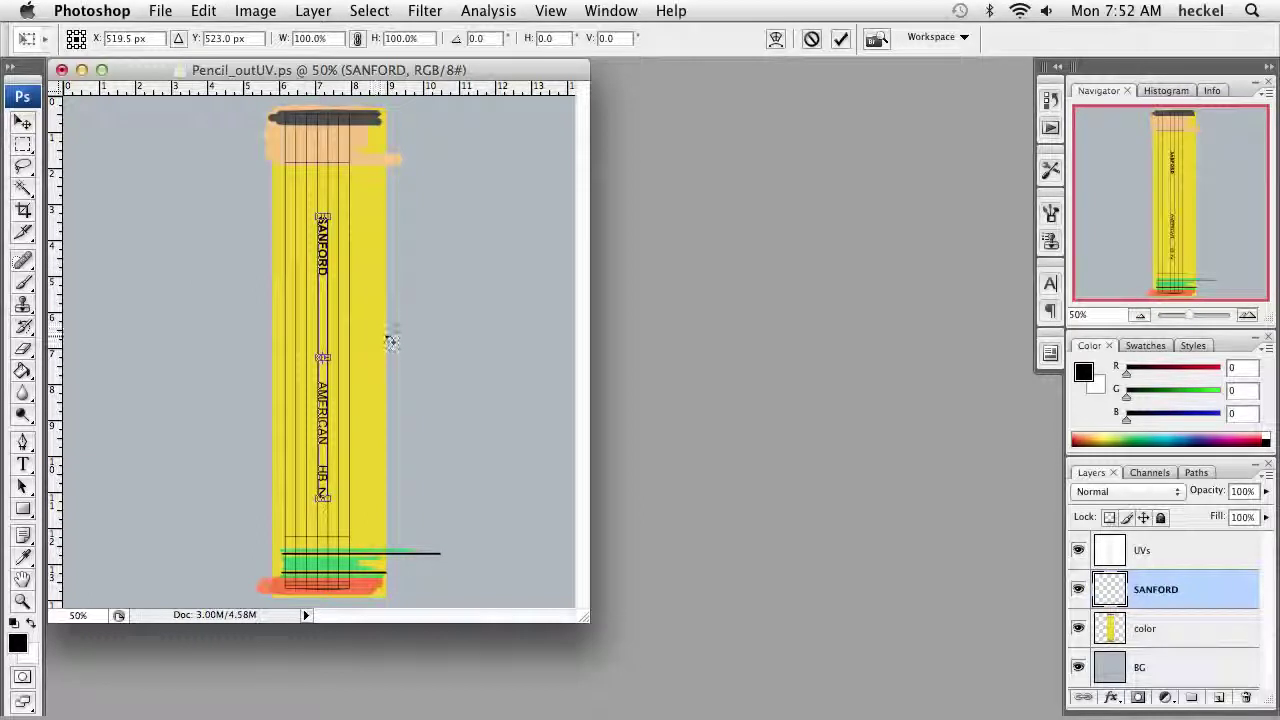
key("super+equal")
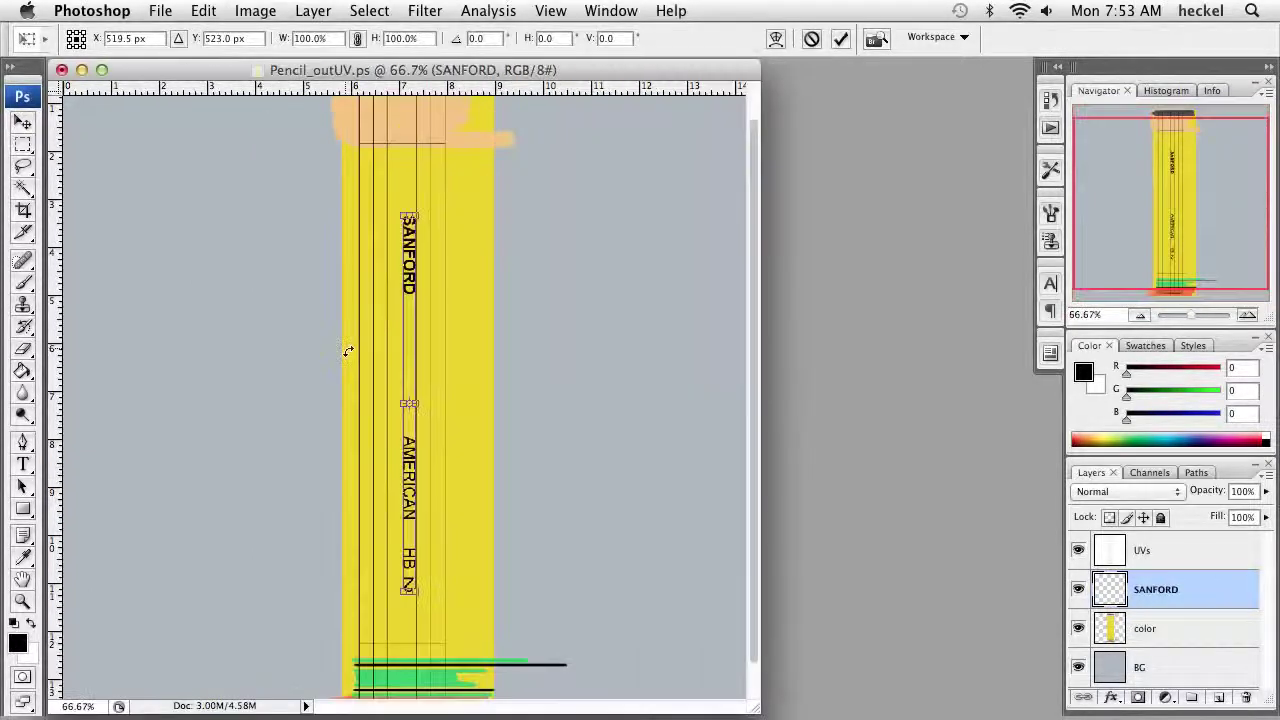
key("super+equal")
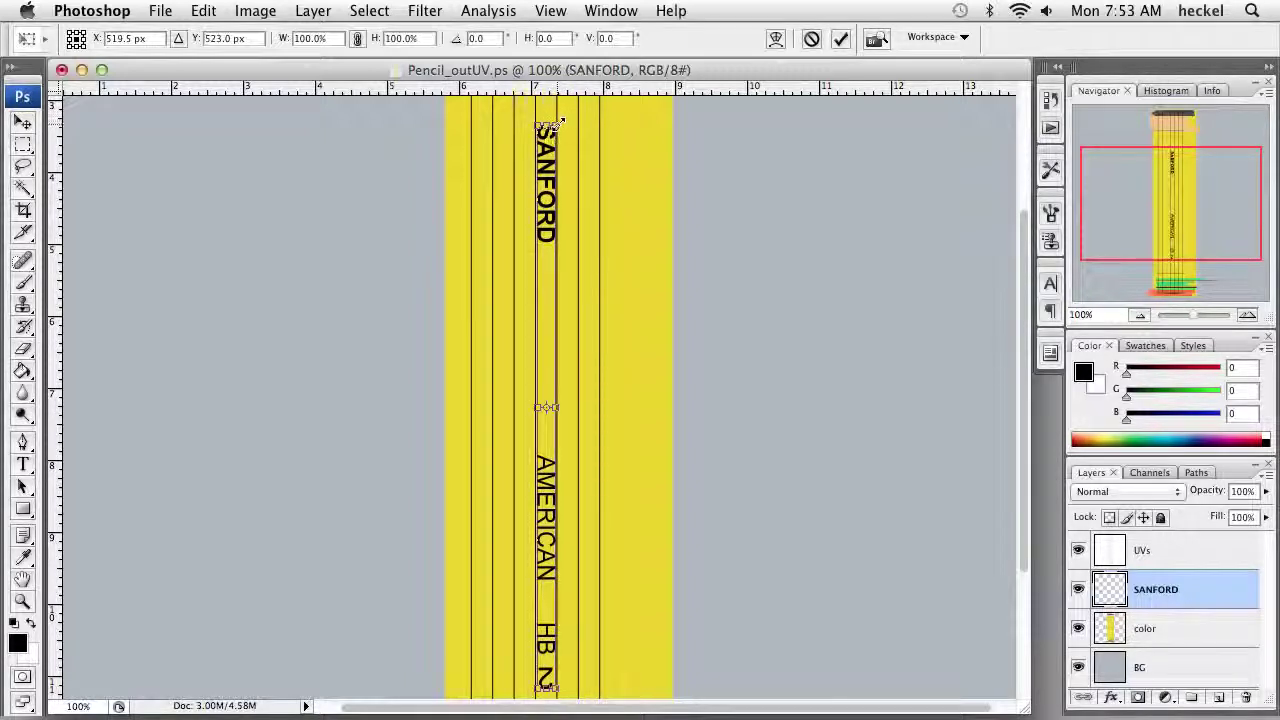
left_click_drag(566, 120, 467, 221)
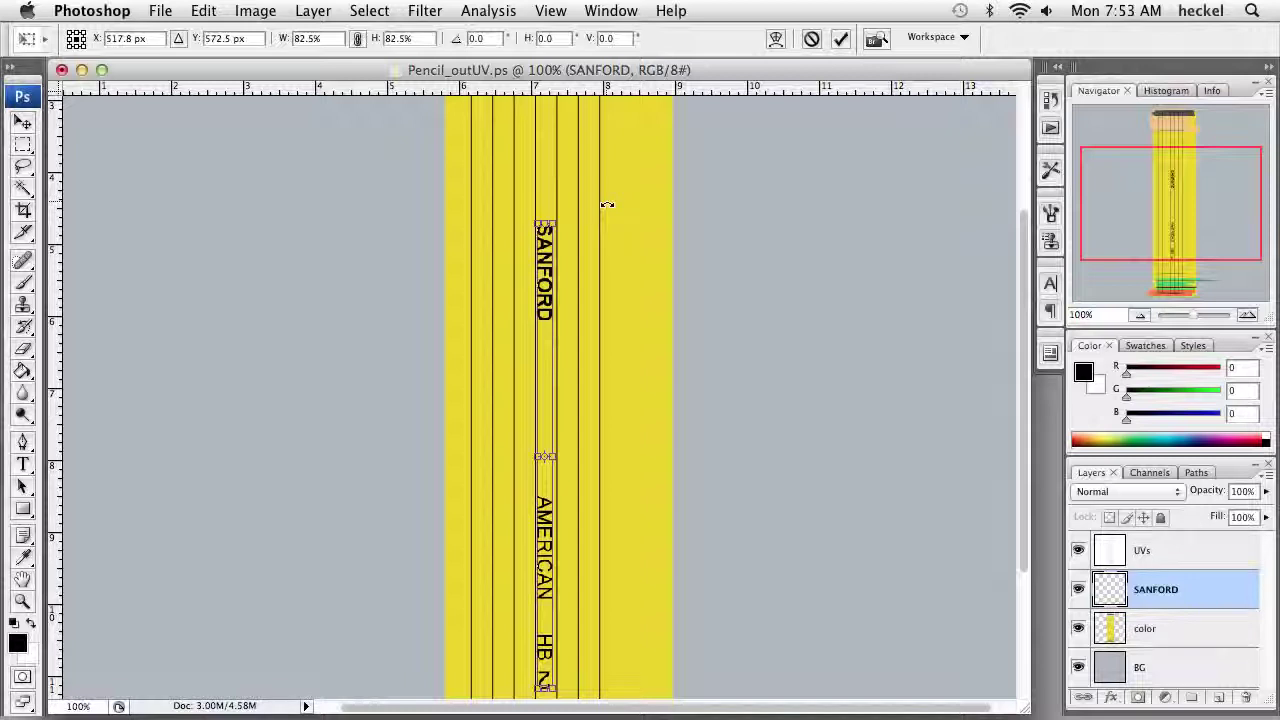
key("Return")
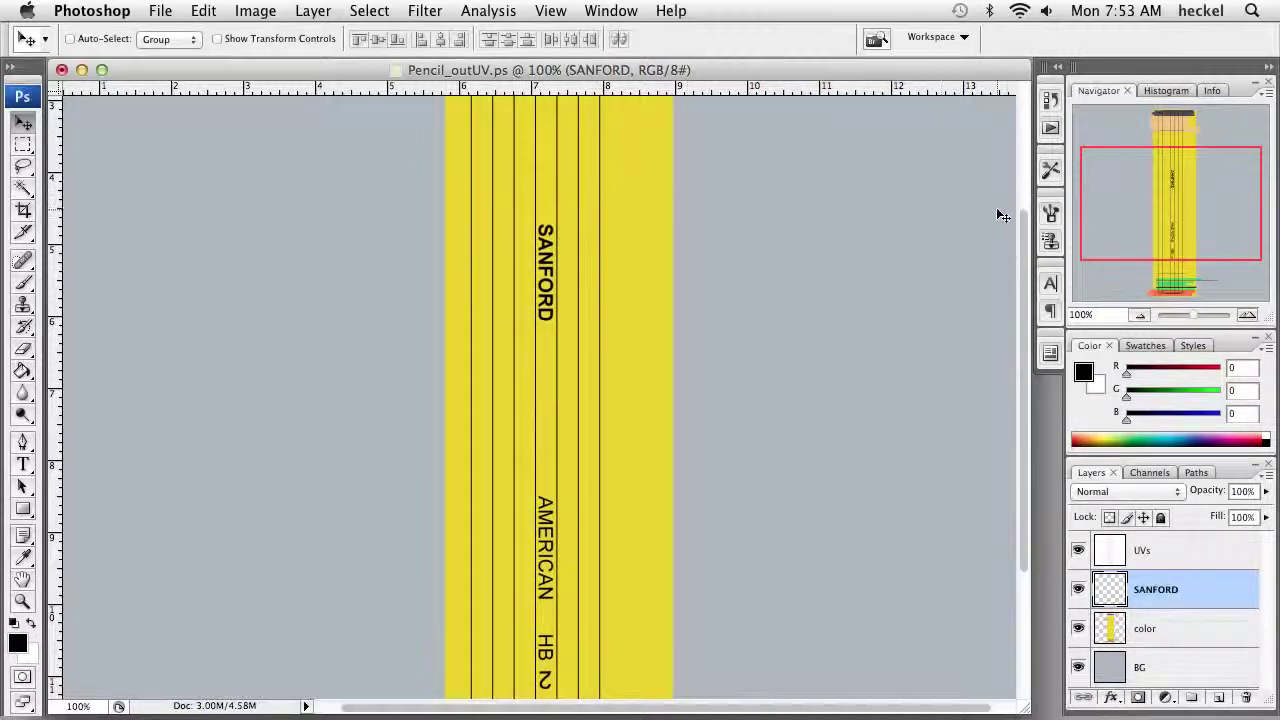
- Shrink the merged lettering proportionally to 90.8% with another Free Transform so it clears the strip's edges
key("super+minus")
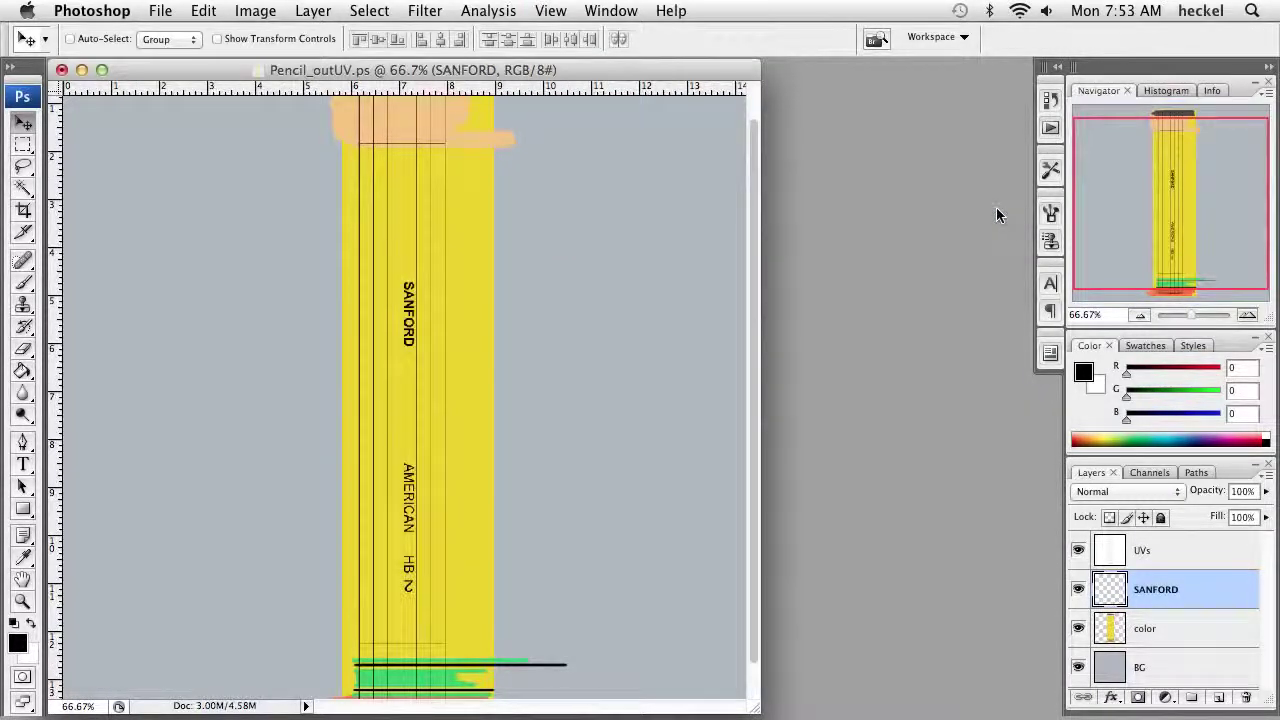
key("super+minus")
key("super+plus")
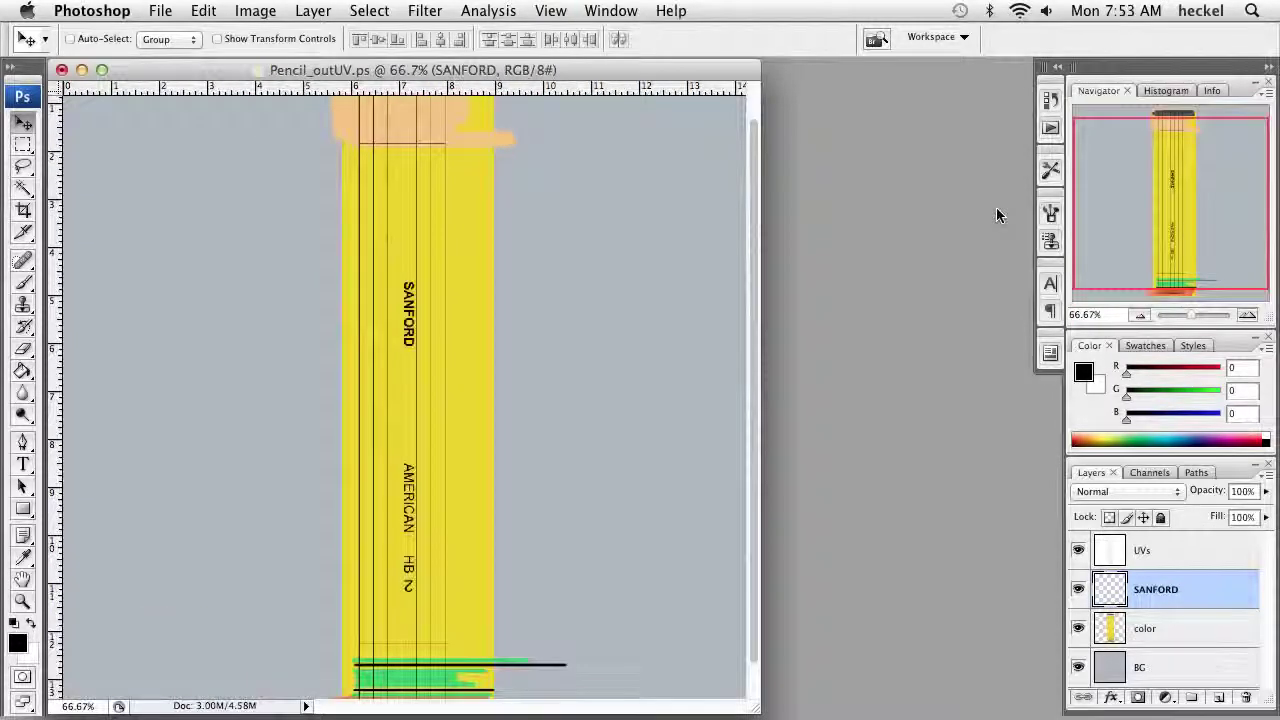
key("super+plus")
key("super+plus")
key("super+minus")
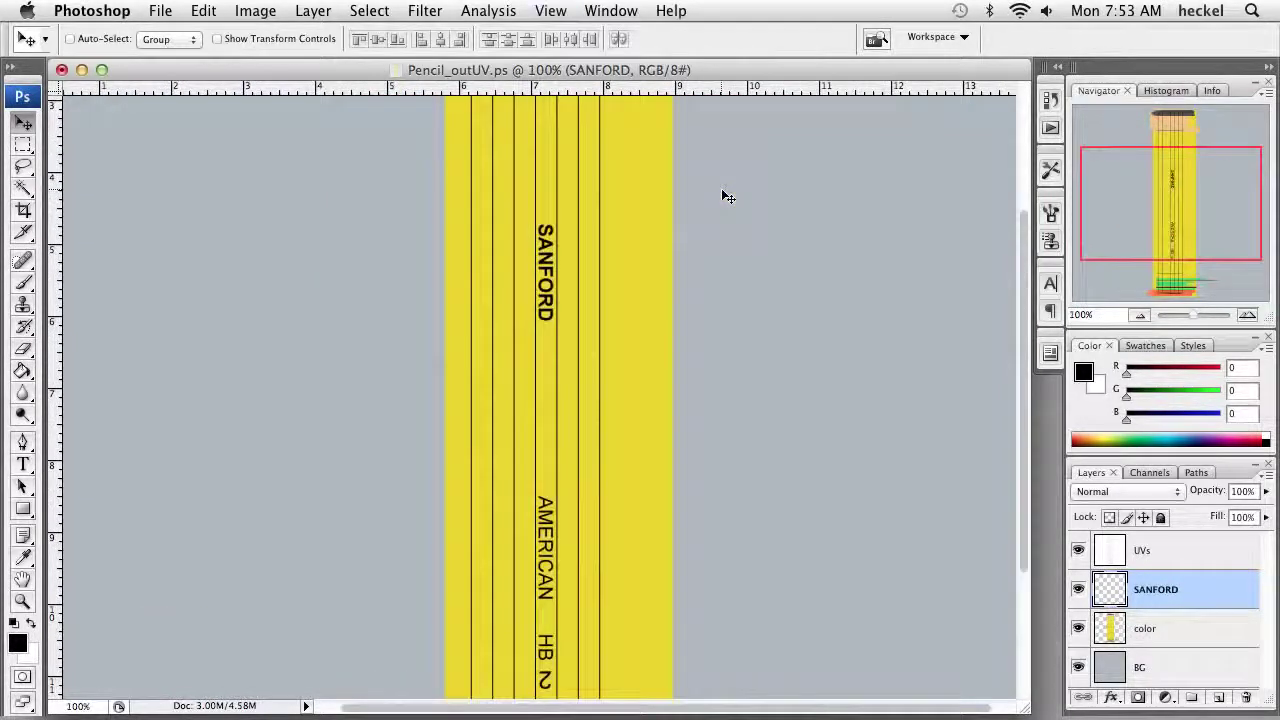
key("super+t")
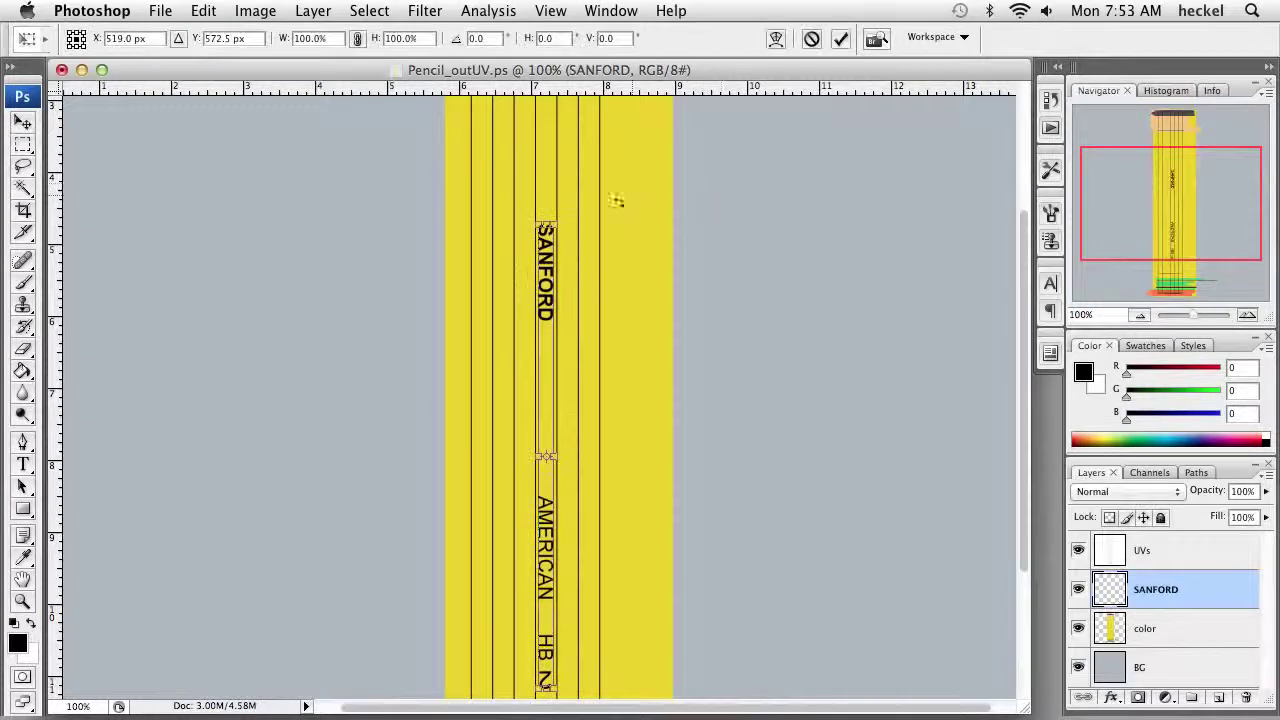
left_click_drag(536, 221, 533, 266, "shift")
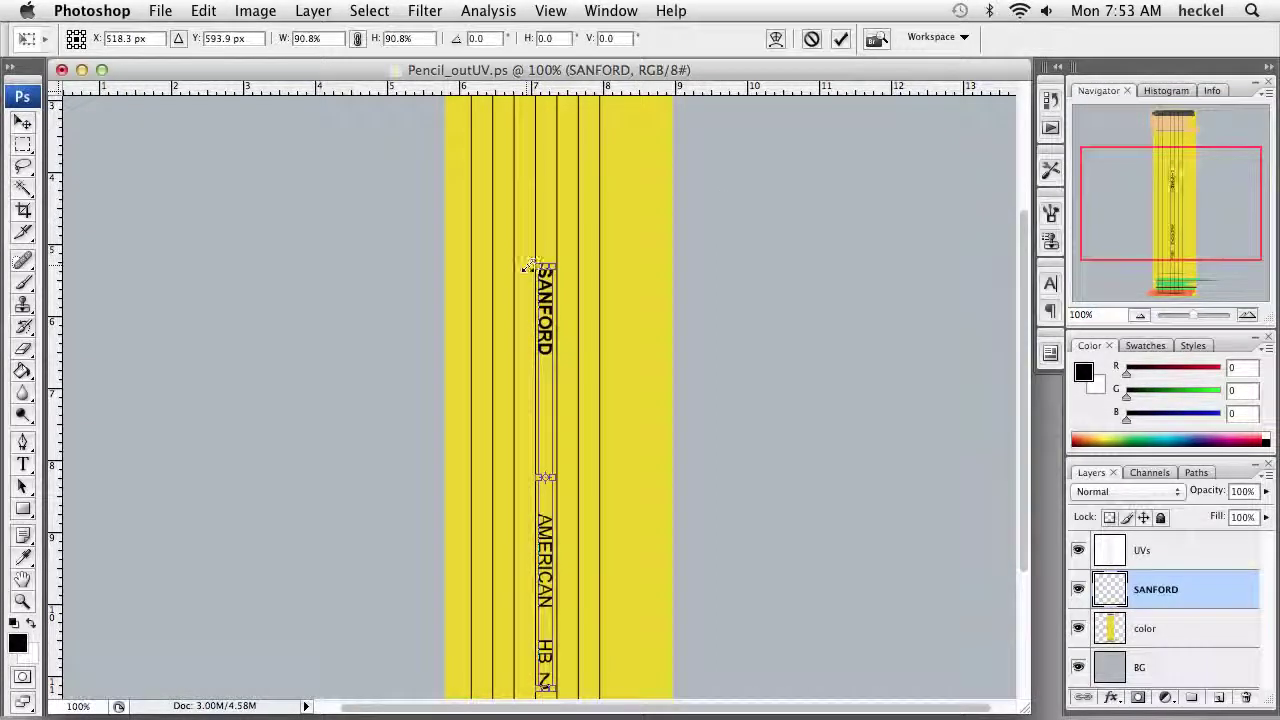
key("Return")
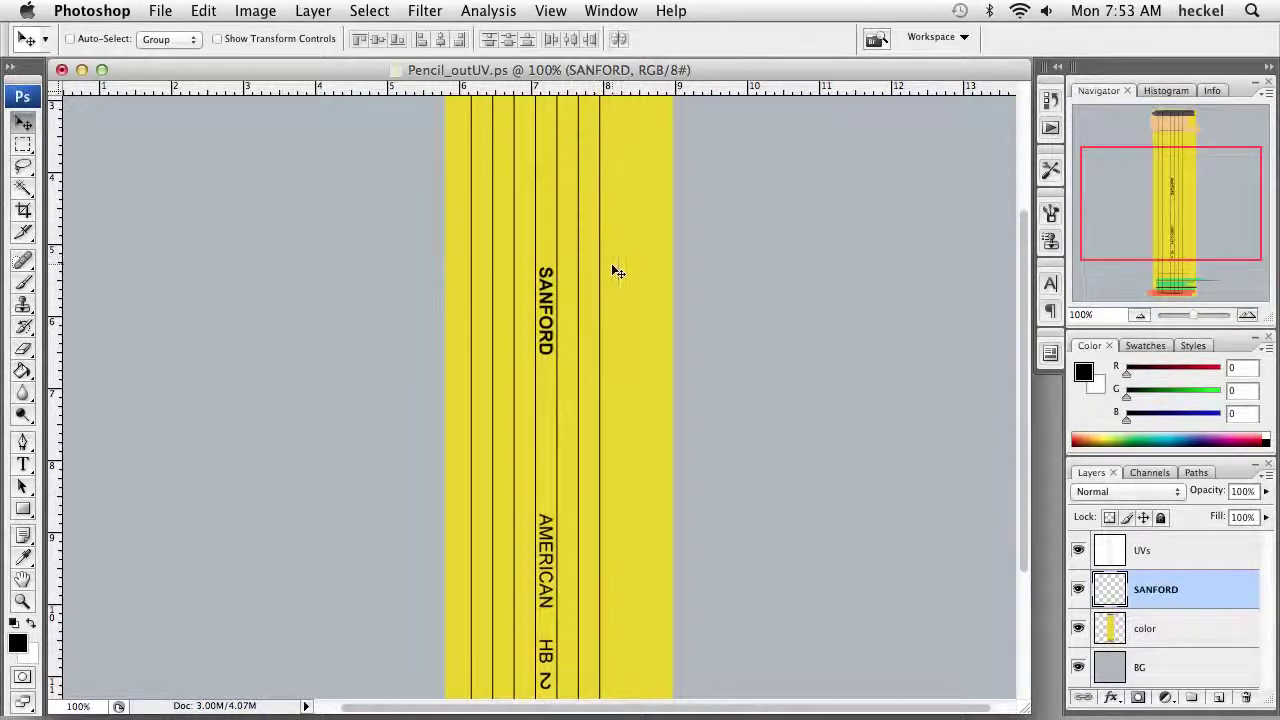
right_click(683, 277)
left_click(656, 262)
- Marquee-select the green and orange bands at the pencil's eraser end on the color layer, move them slightly upward, and deselect
key("super+minus")
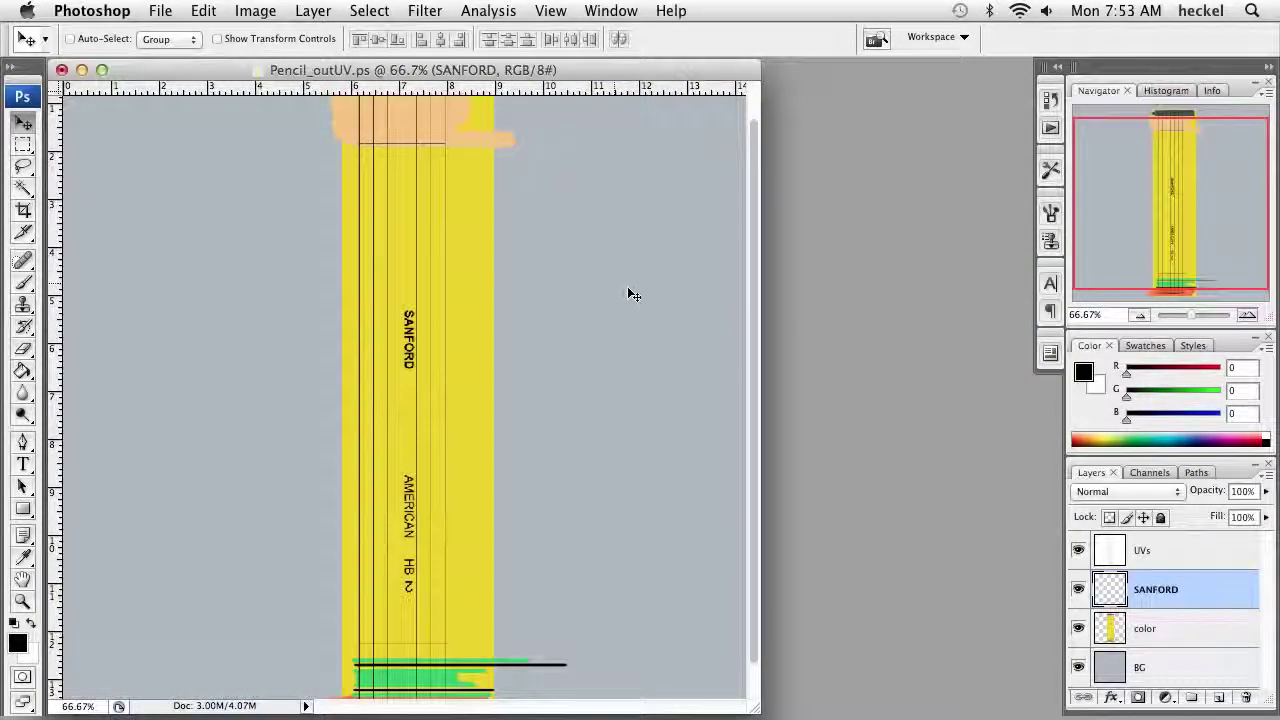
scroll(749, 280, "down", 3)
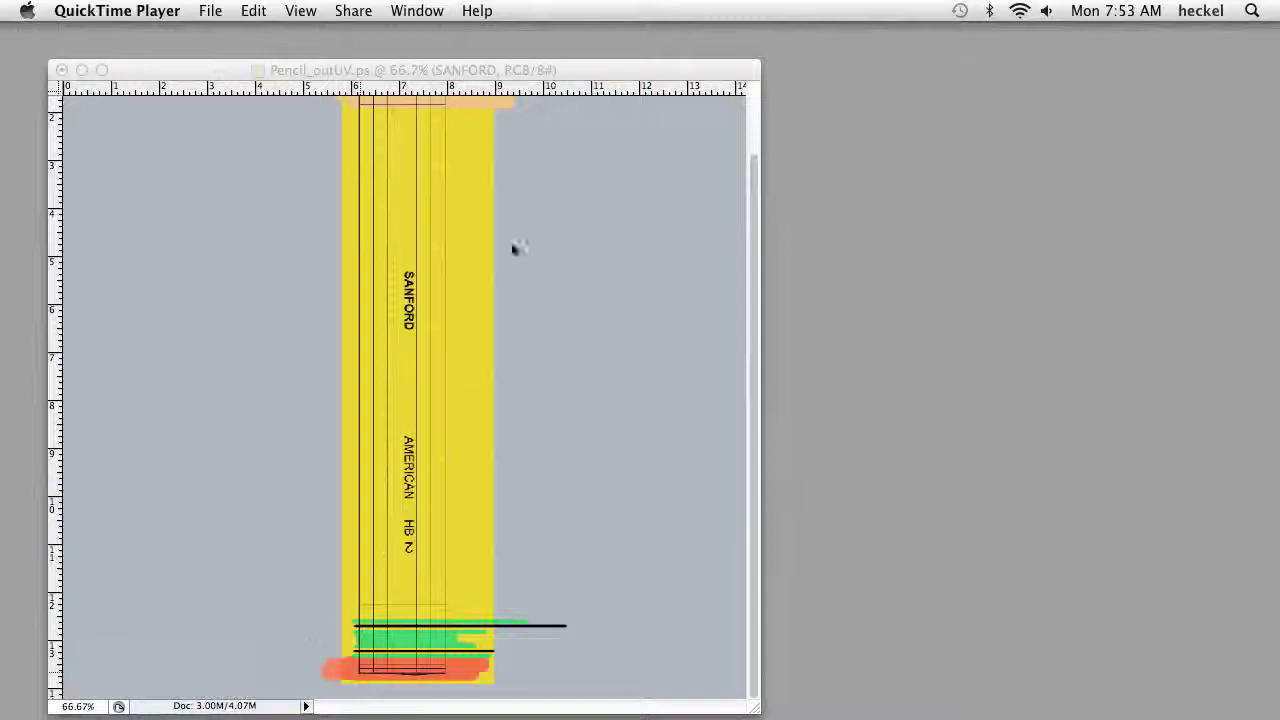
left_click(586, 70)
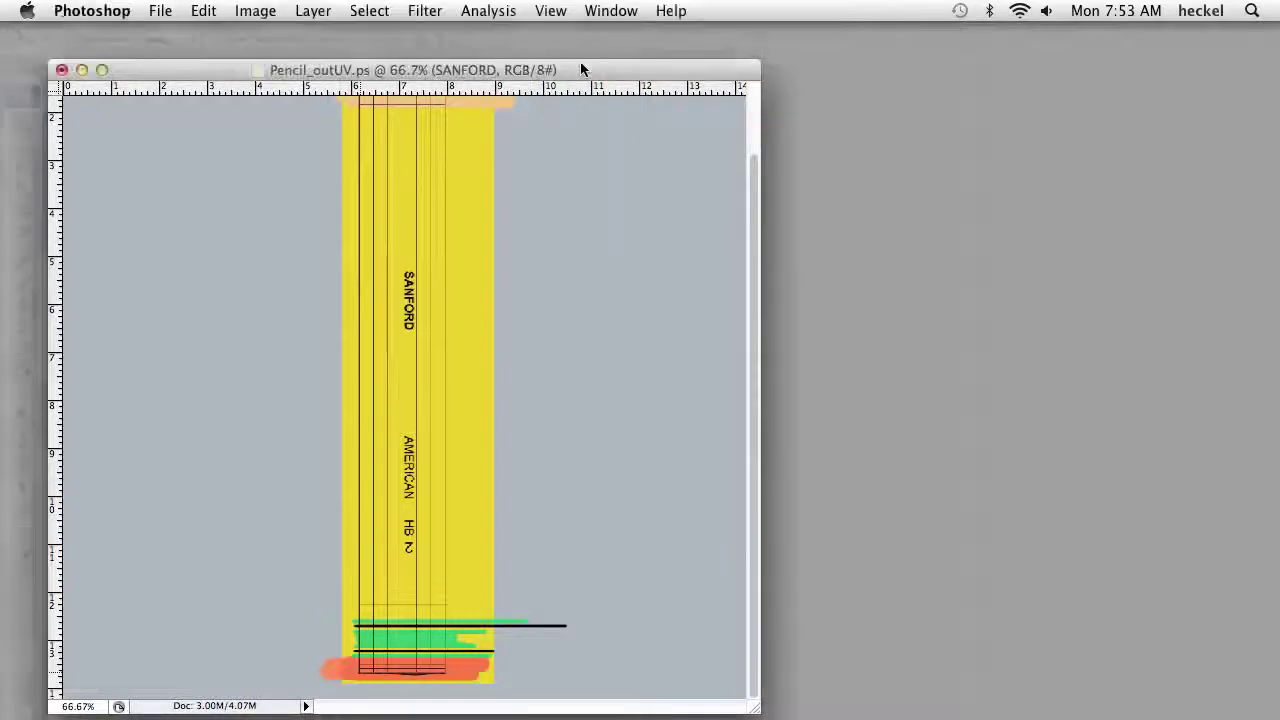
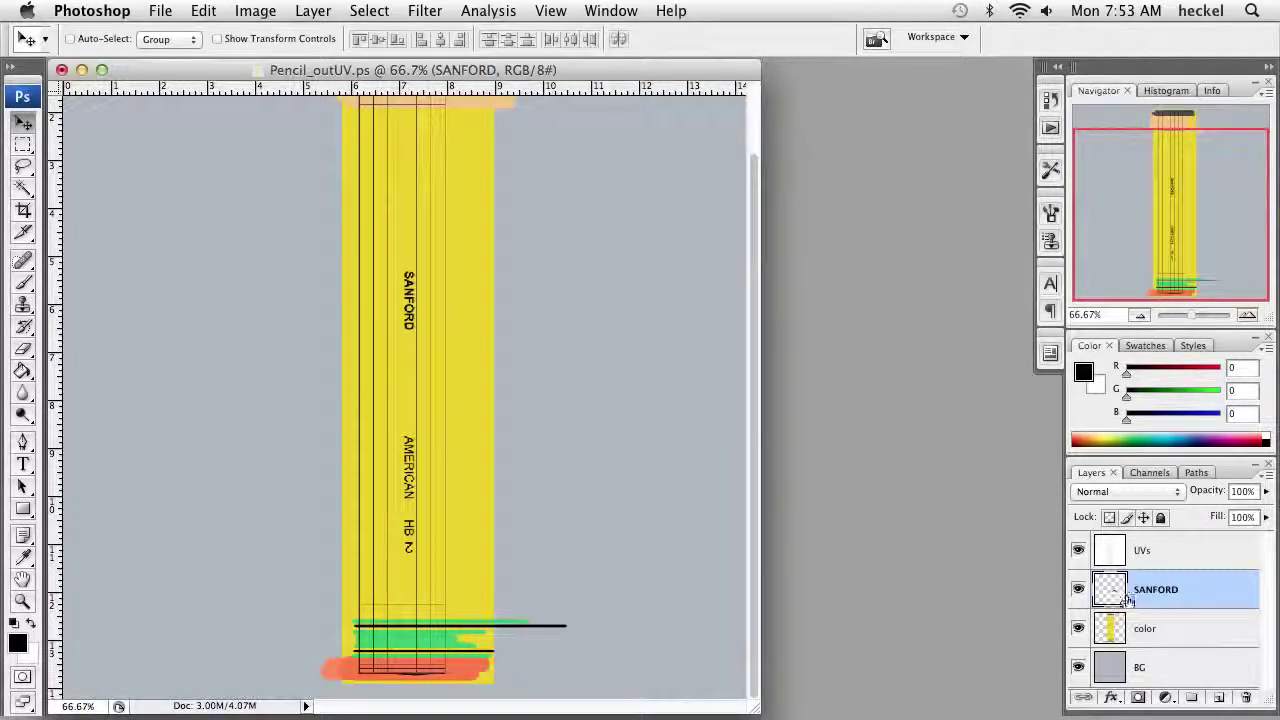
left_click(22, 146)
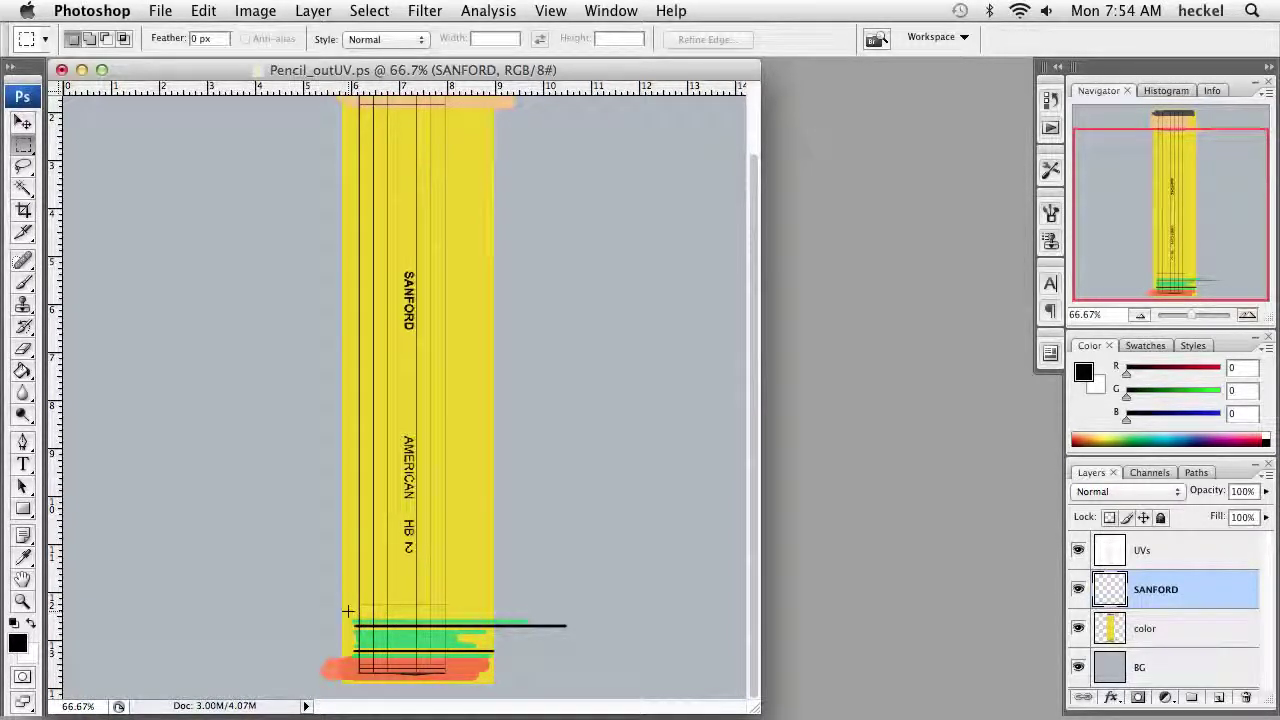
left_click_drag(348, 611, 472, 686)
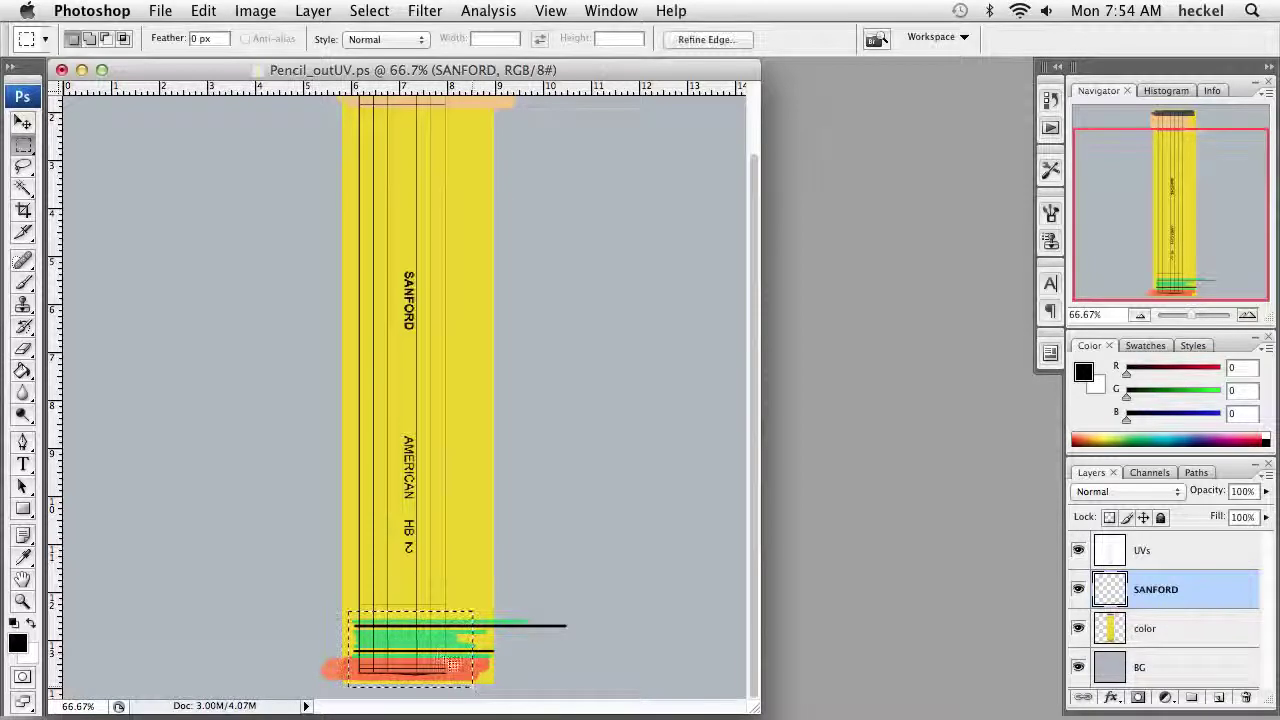
left_click(1147, 630)
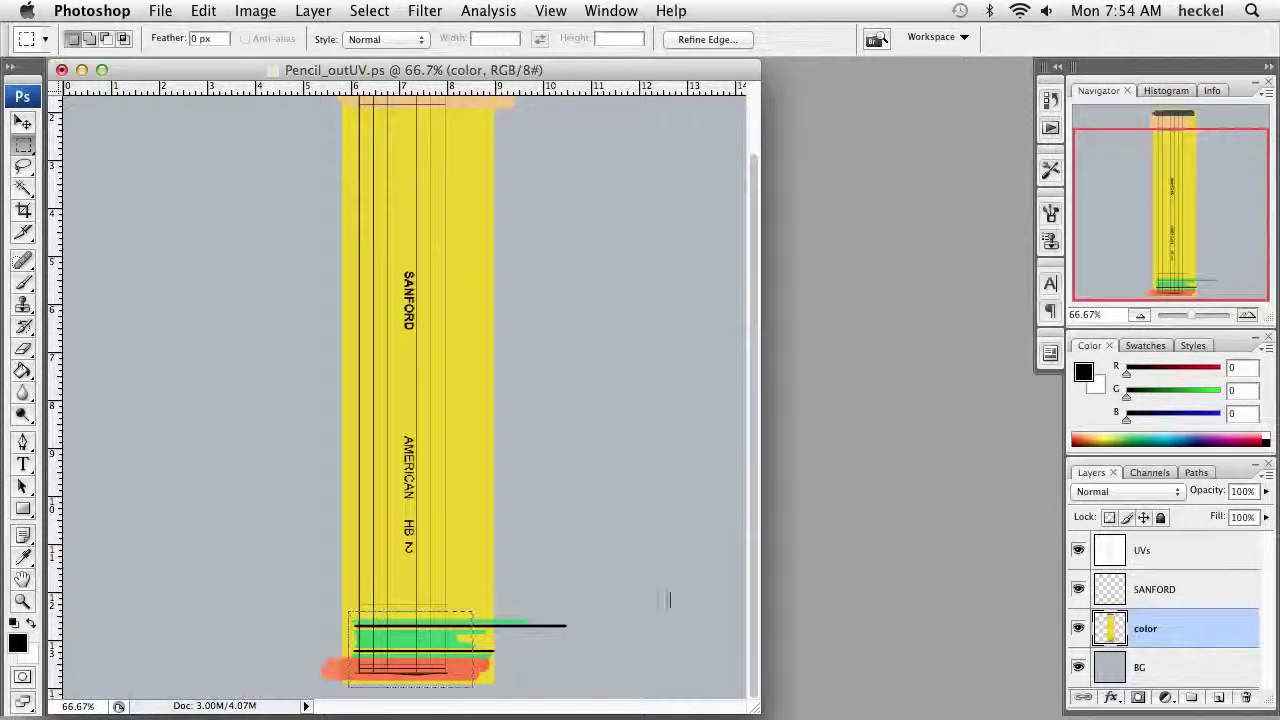
left_click(24, 123)
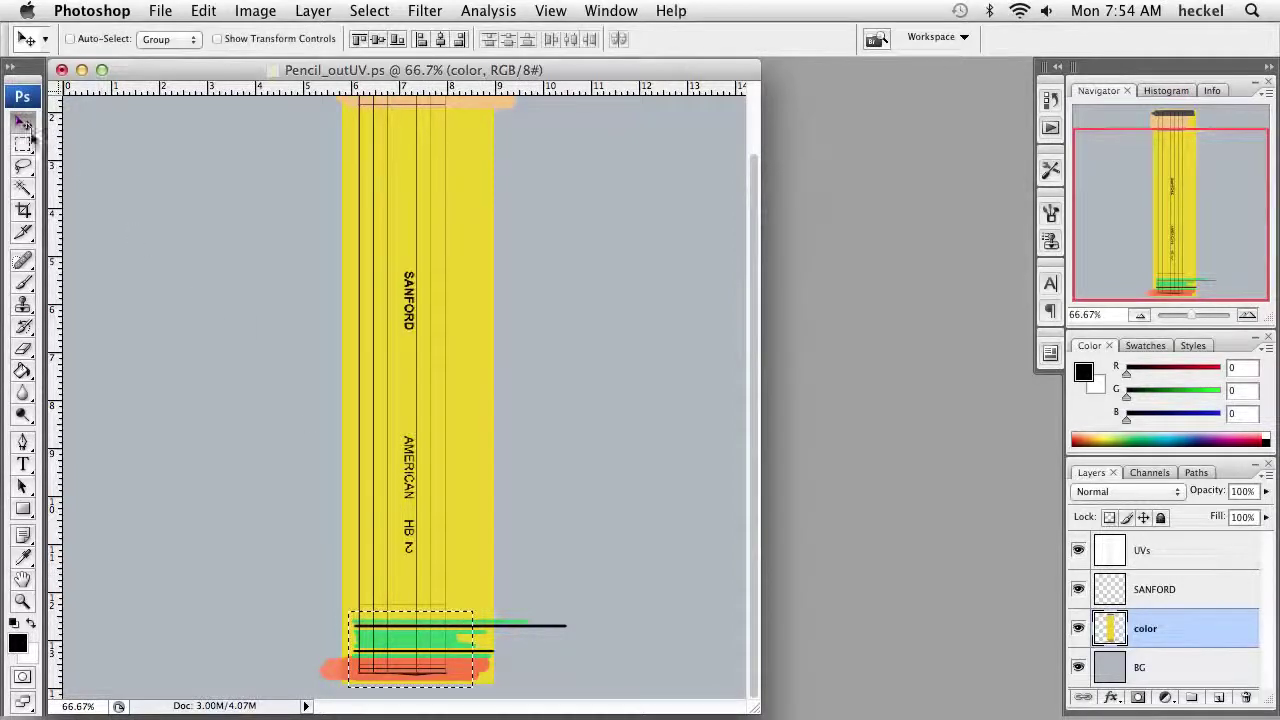
left_click_drag(416, 645, 411, 632)
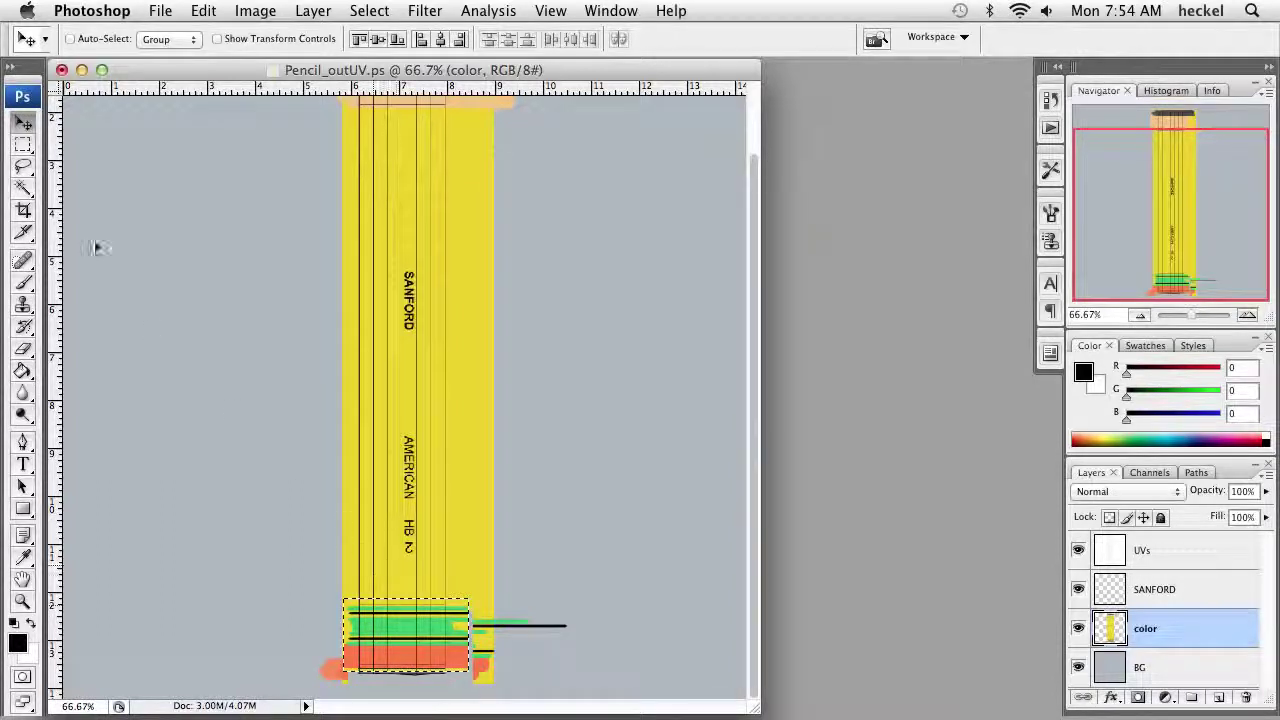
left_click(24, 145)
left_click(440, 506)
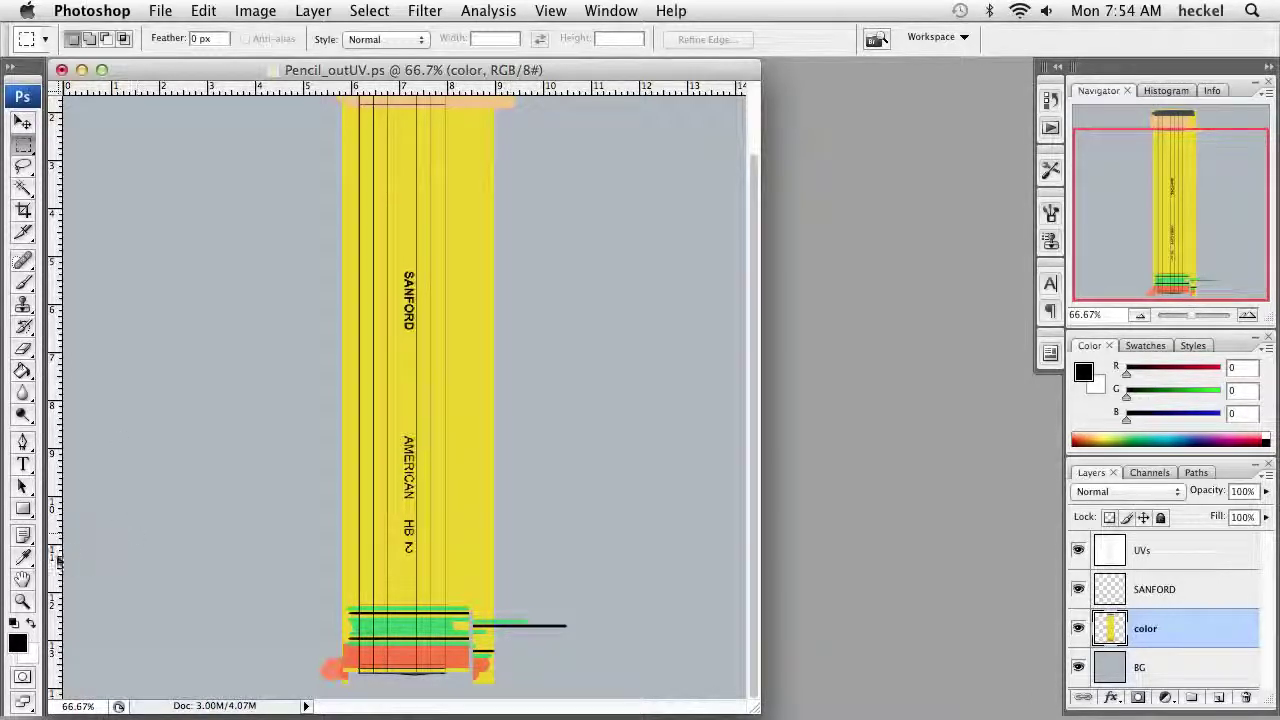
- Sample the eraser's orange and paint over the gap below the moved bands with a 15 px brush
left_click(22, 557)
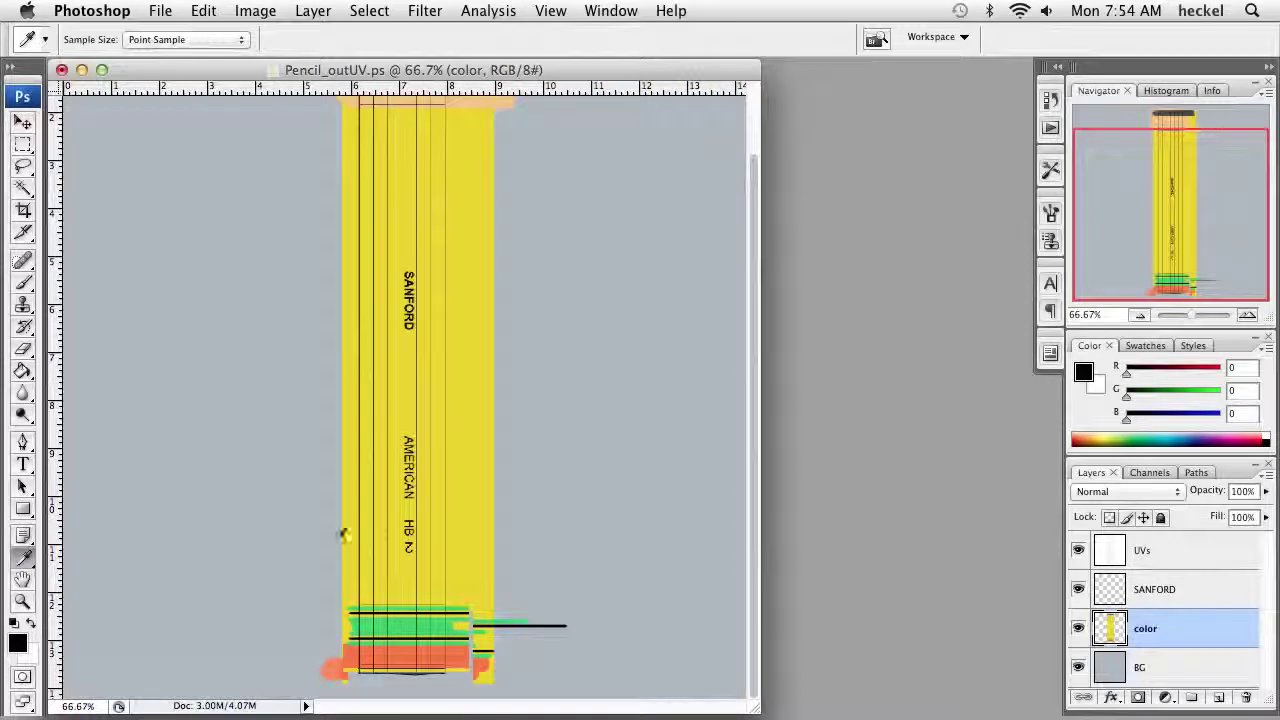
left_click(358, 648)
left_click(23, 282)
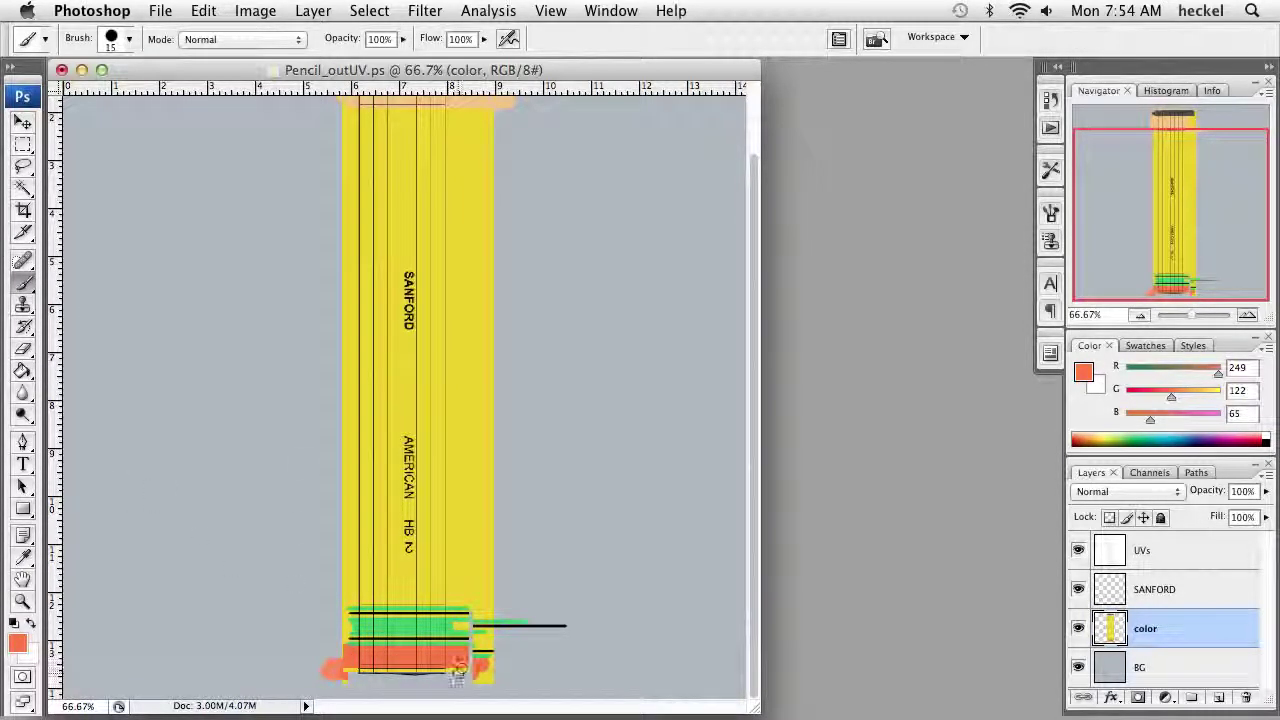
mouse_move(456, 671)
left_mouse_down()
mouse_move(392, 671)
mouse_move(431, 684)
left_mouse_up()
right_click(432, 684)
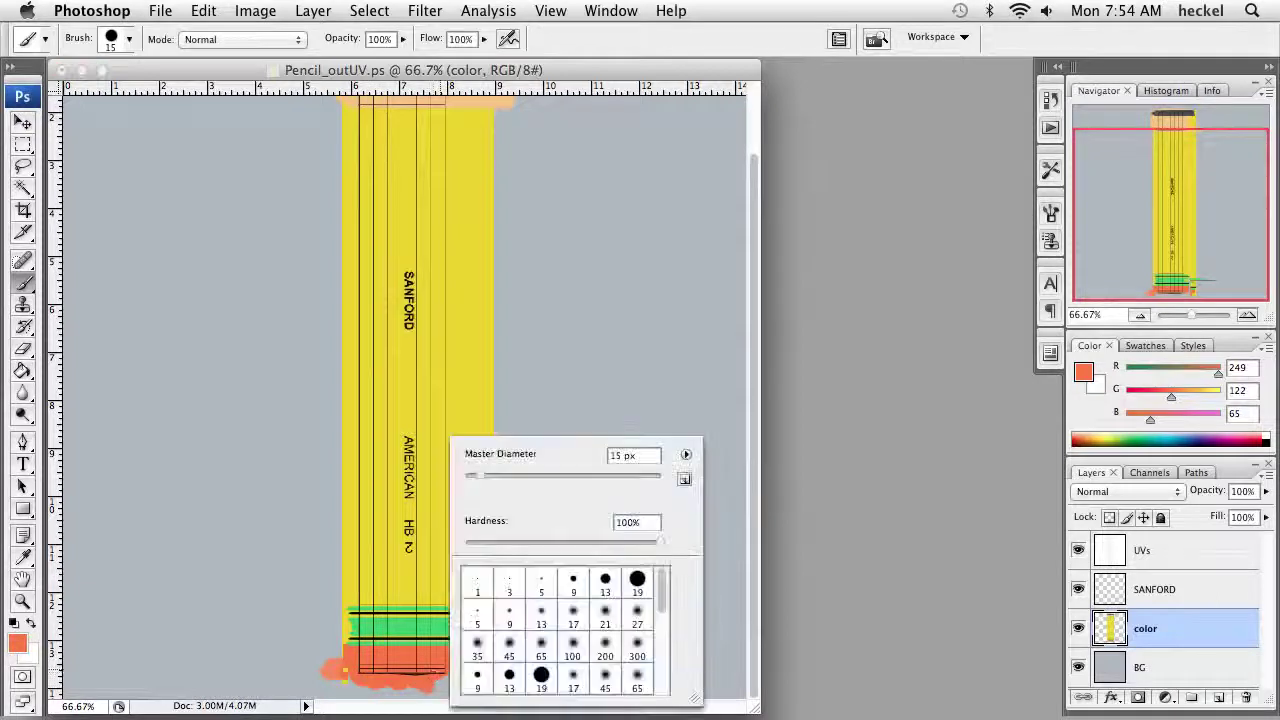
left_click(574, 324)
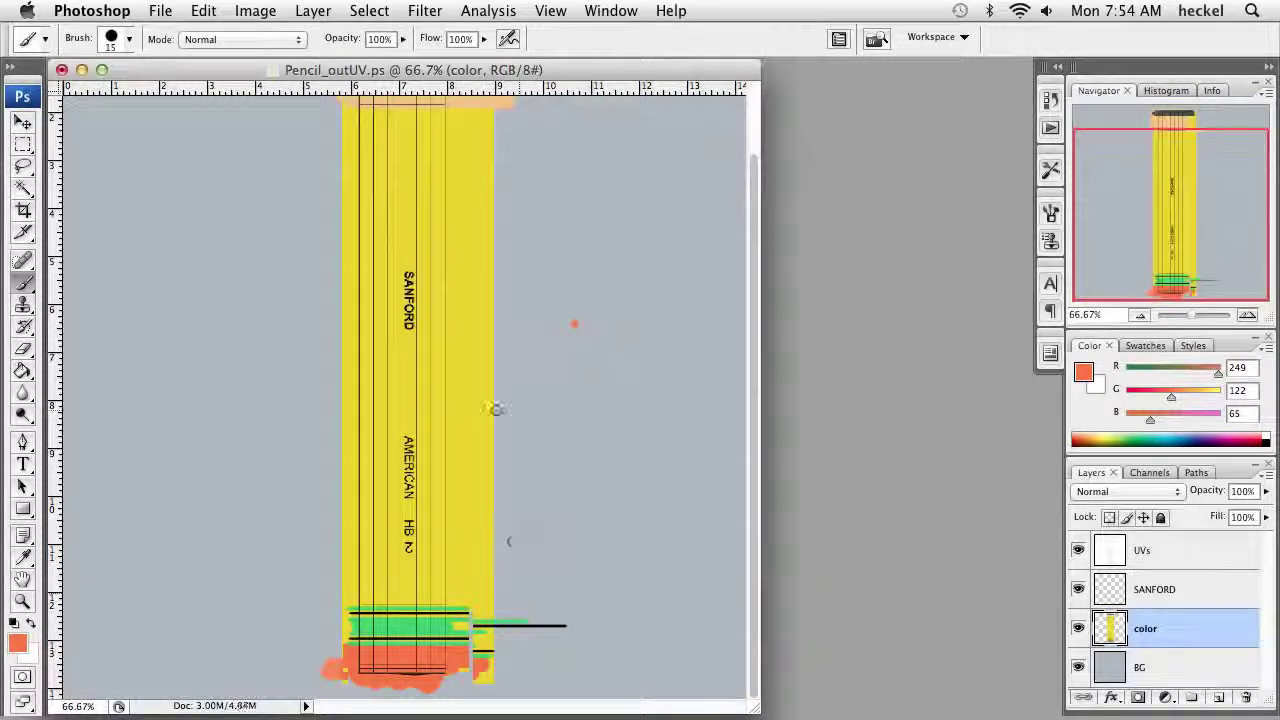
mouse_move(462, 684)
left_mouse_down()
mouse_move(385, 690)
mouse_move(335, 668)
mouse_move(371, 678)
left_mouse_up()
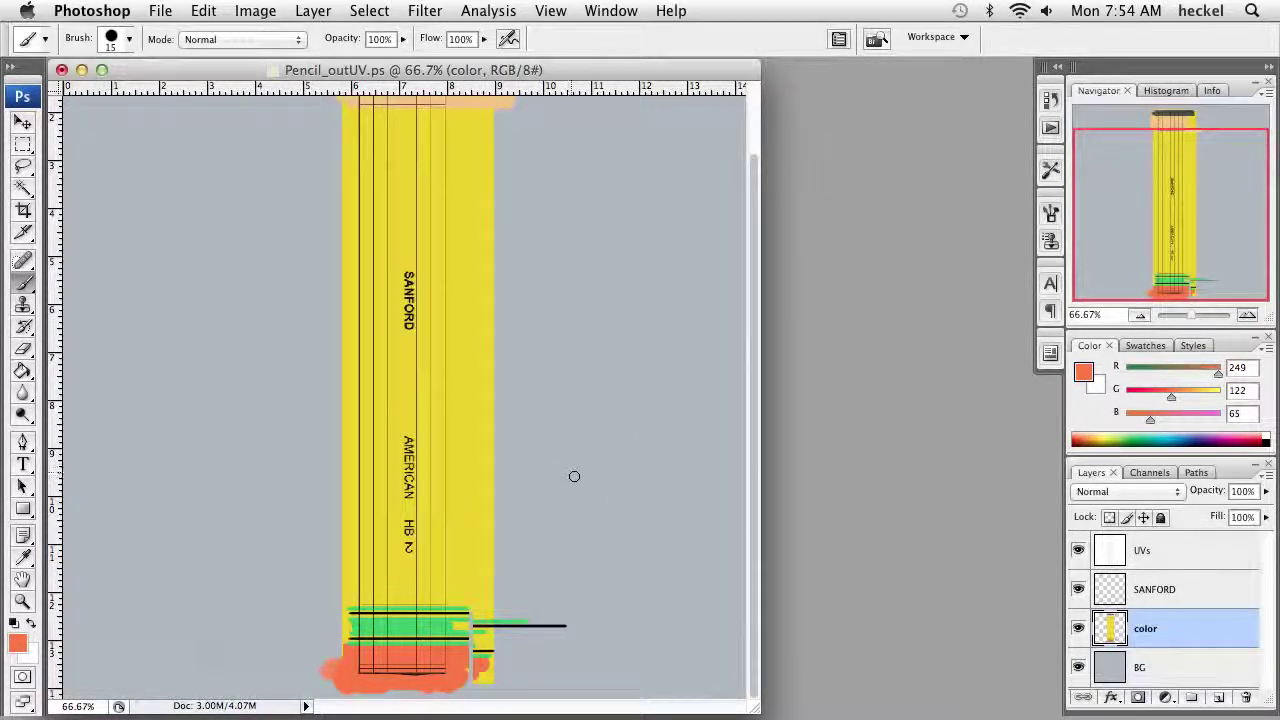
- Hide the UVs layer and save the Pencil_outUV.ps document
left_click(1078, 553)
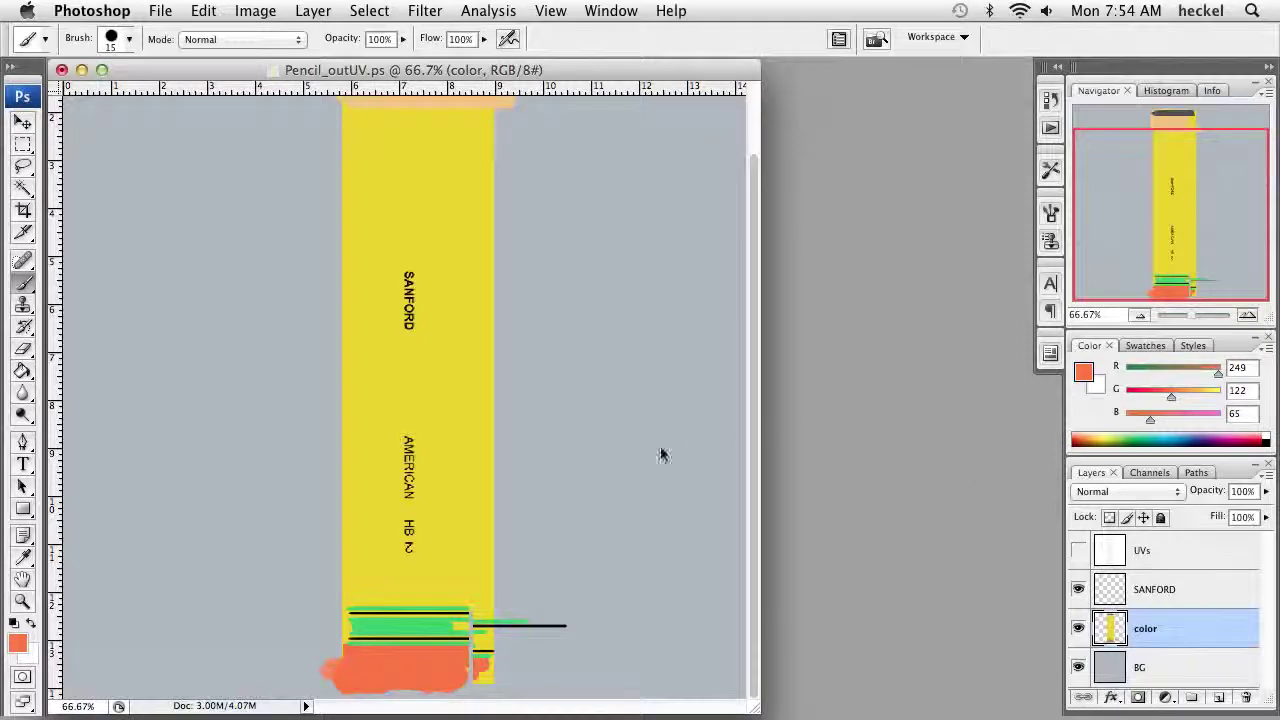
left_click(161, 11)
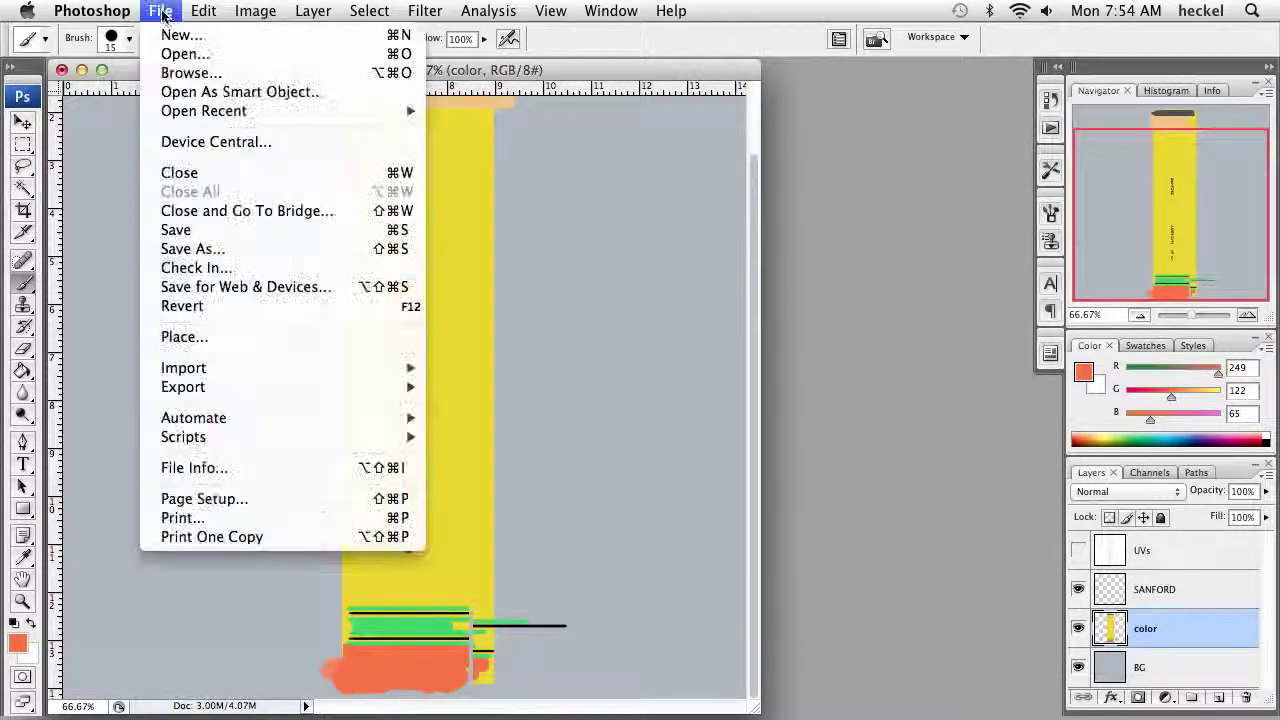
left_click(250, 230)
- Start saving the pencil document under a new name and browse to the project's sourceimages folder
left_click(161, 11)
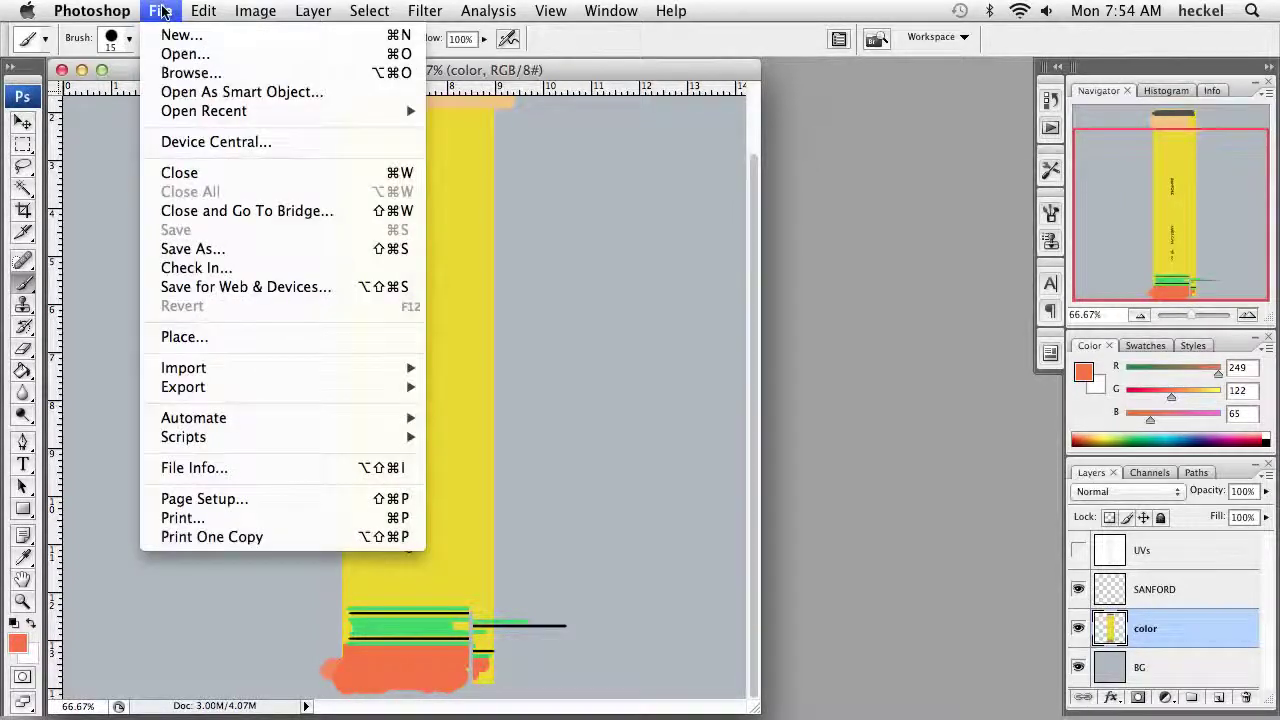
left_click(190, 248)
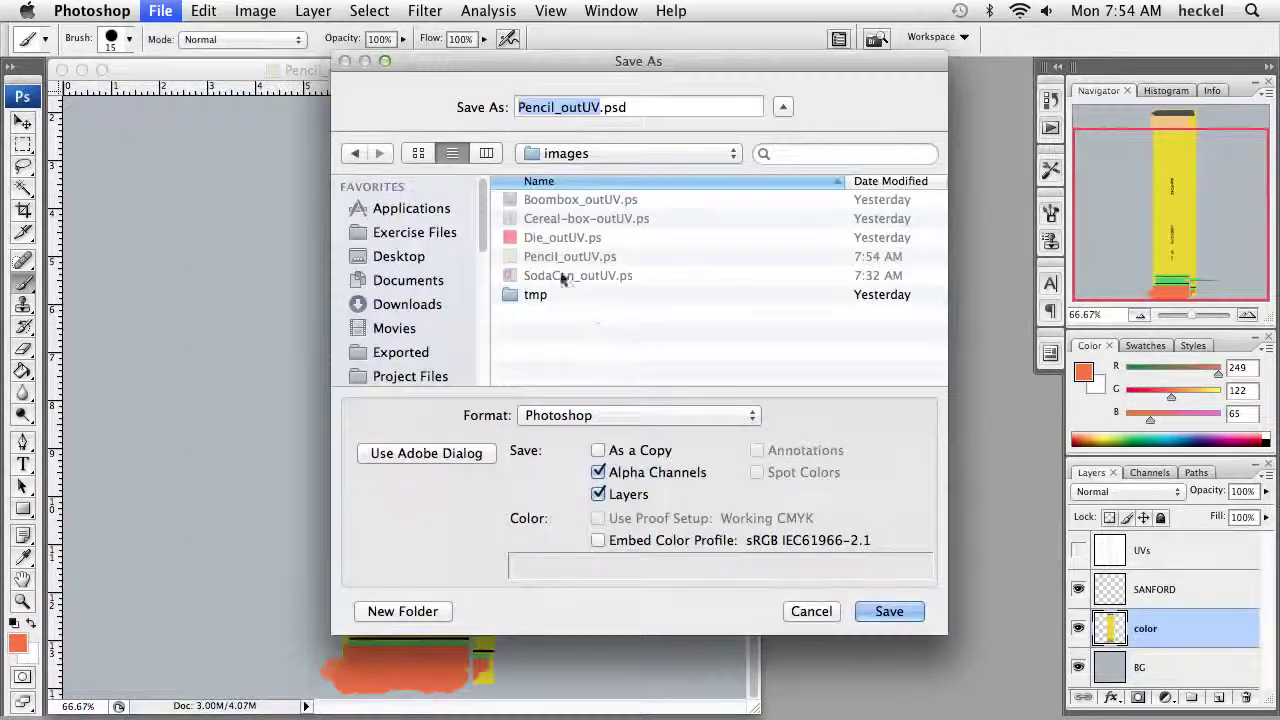
left_click(605, 155)
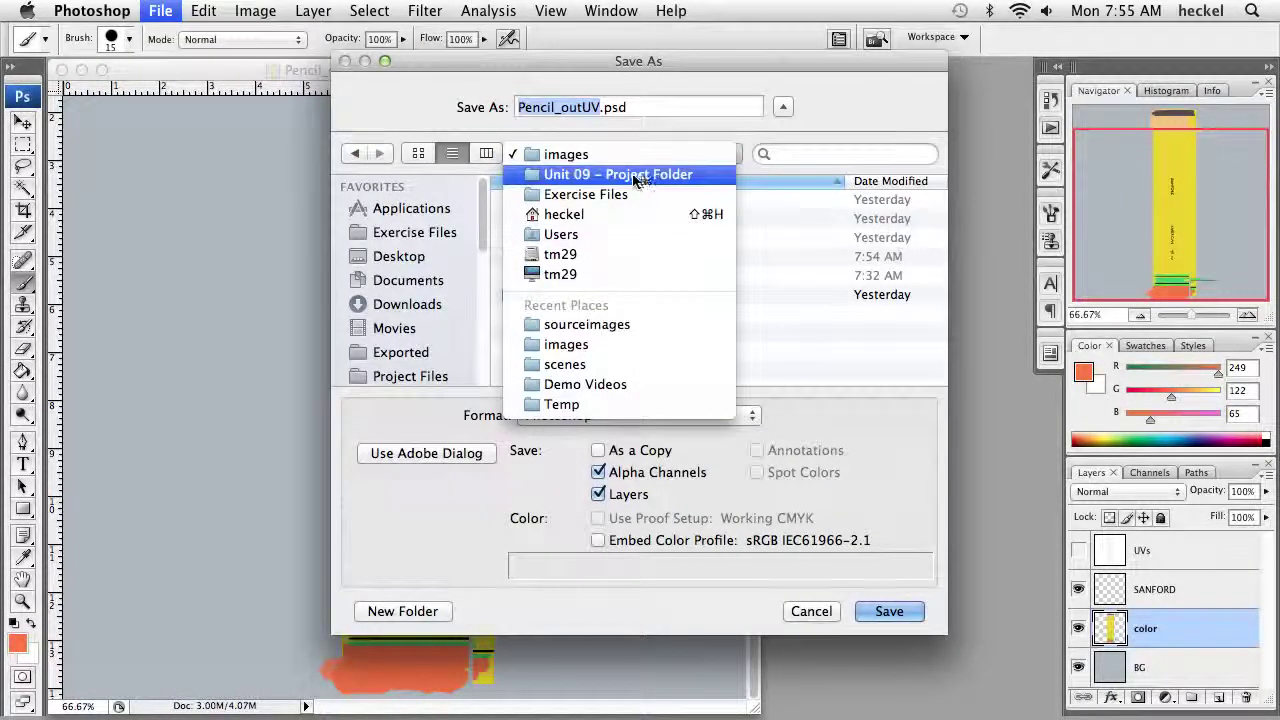
left_click(642, 178)
left_click_drag(940, 222, 940, 321)
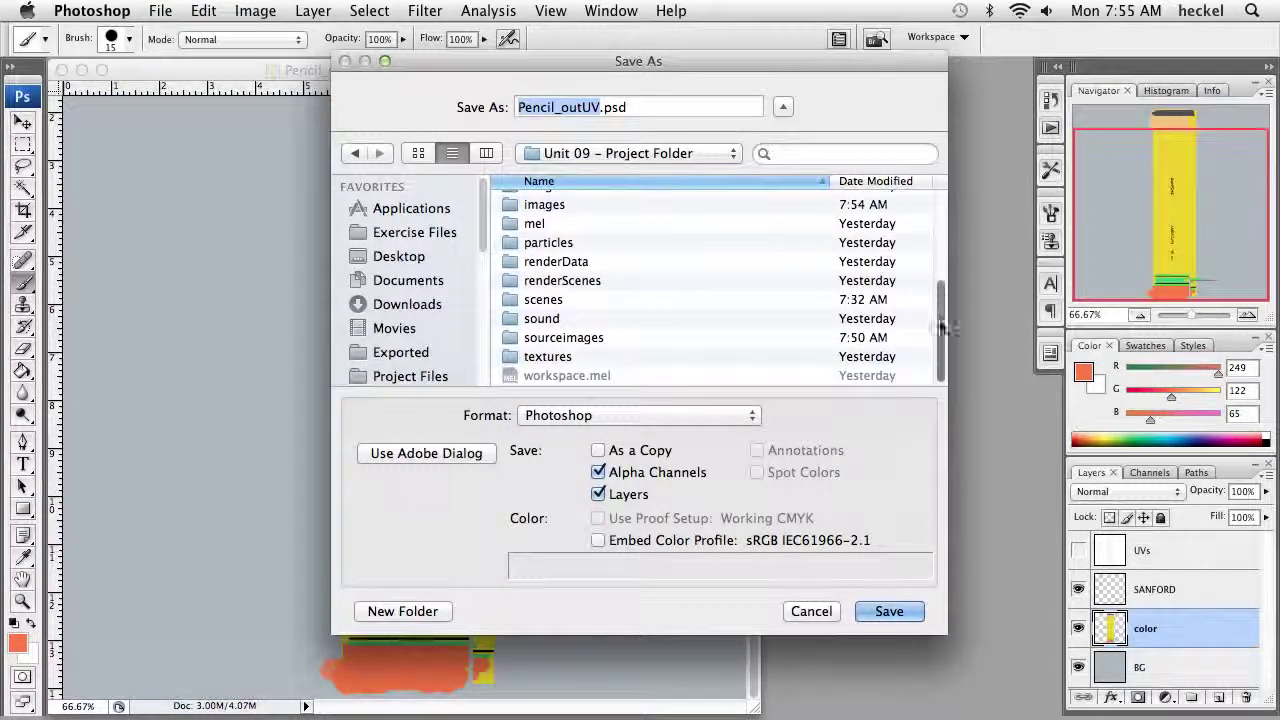
left_click(588, 340)
double_click(591, 340)
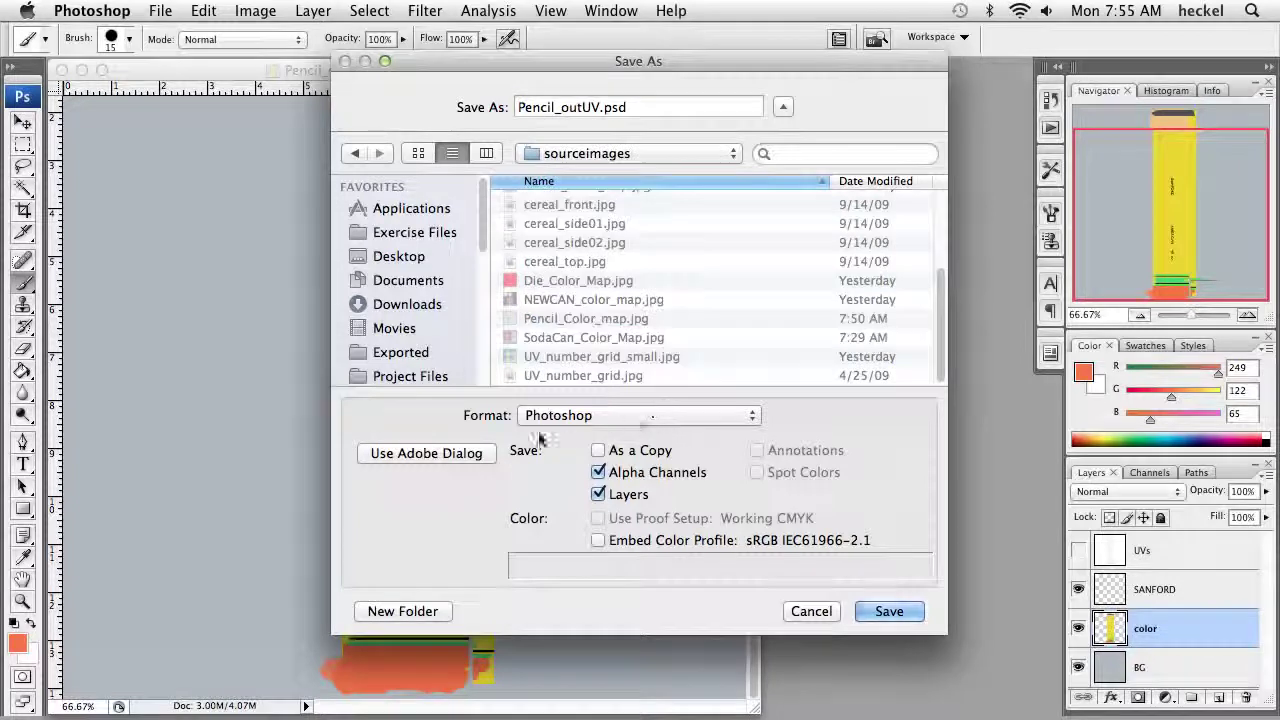
- Save it as a JPEG replacing Pencil_Color_map.jpg, with quality 12 Maximum and Baseline ("Standard") format
left_click(580, 416)
left_click(545, 505)
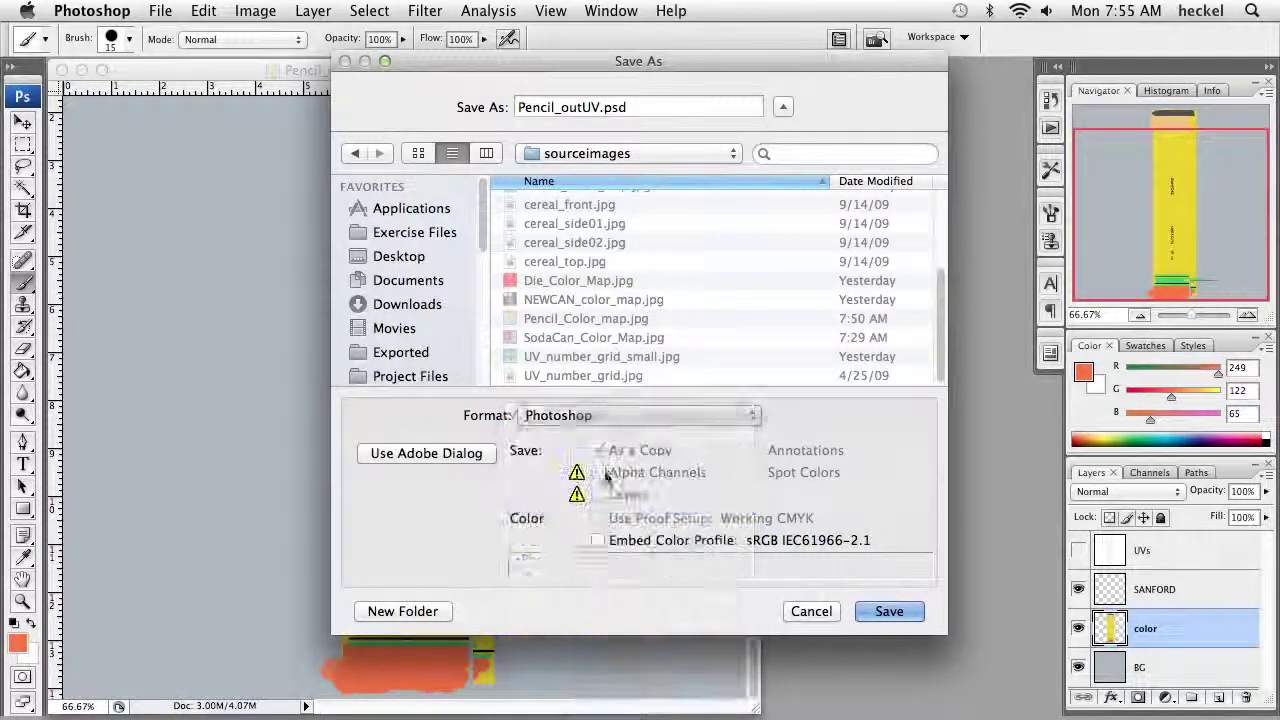
left_click(586, 320)
left_click(890, 611)
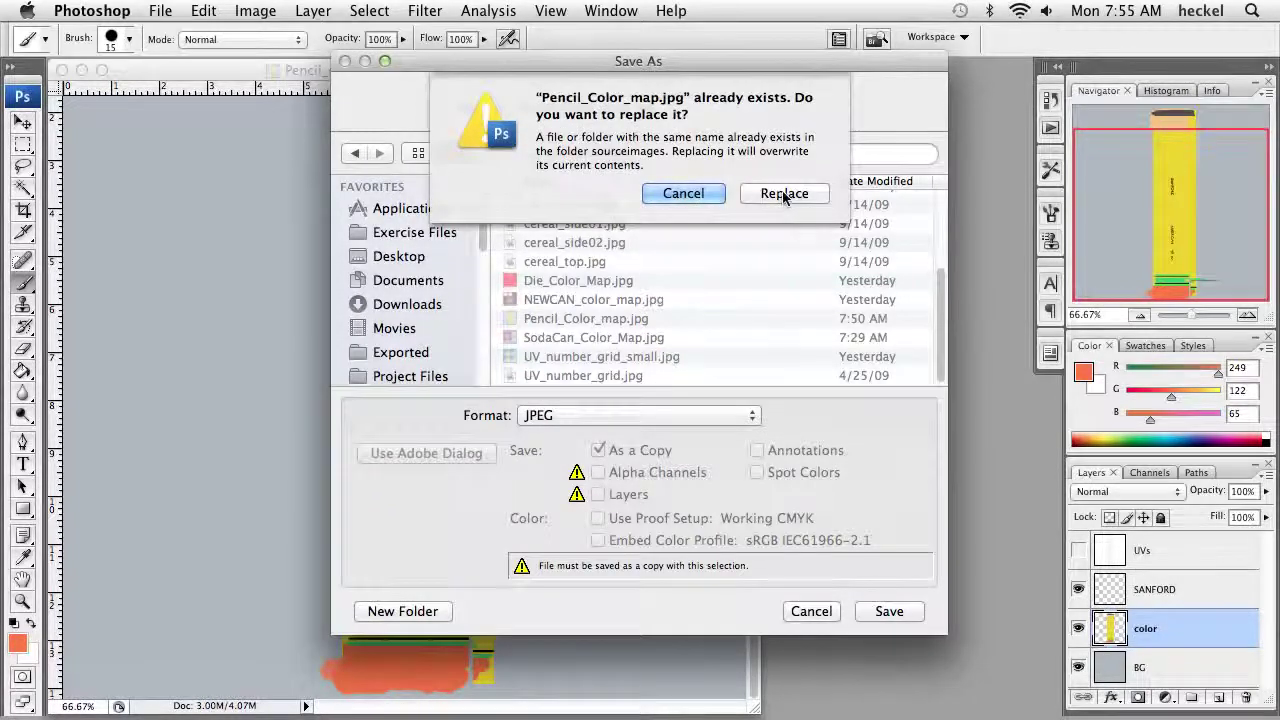
left_click(784, 194)
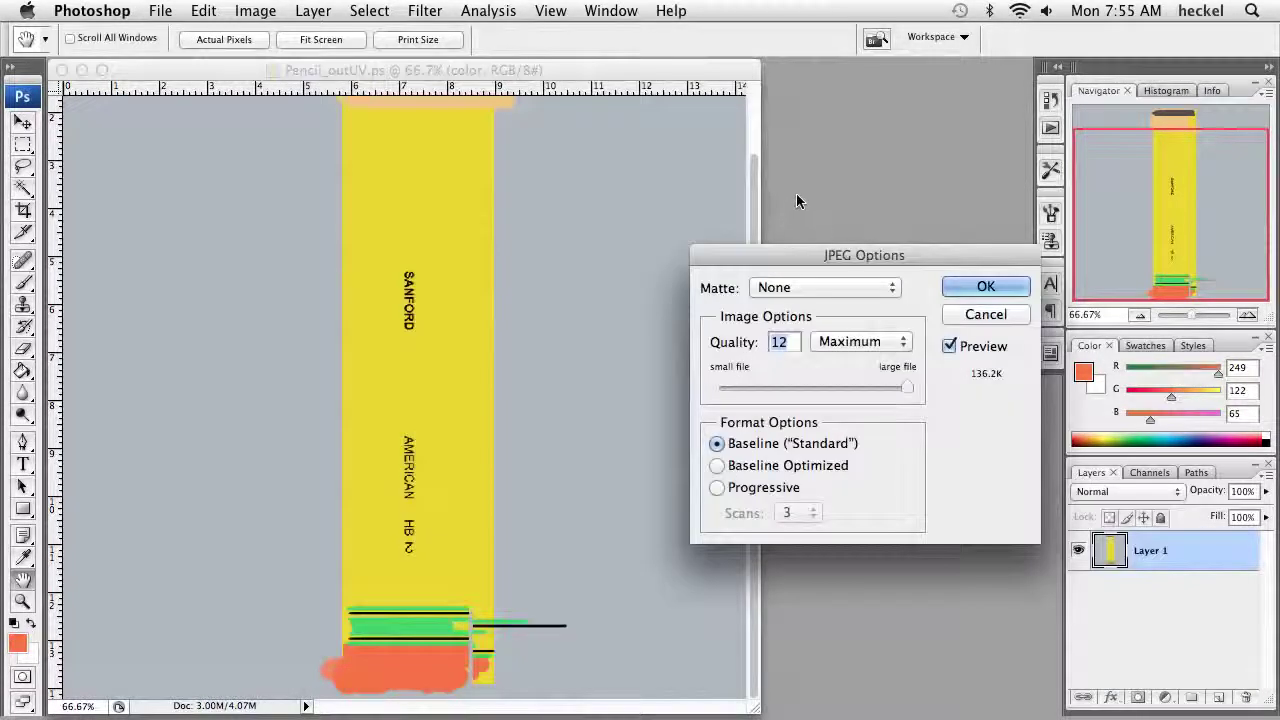
left_click_drag(955, 258, 655, 214)
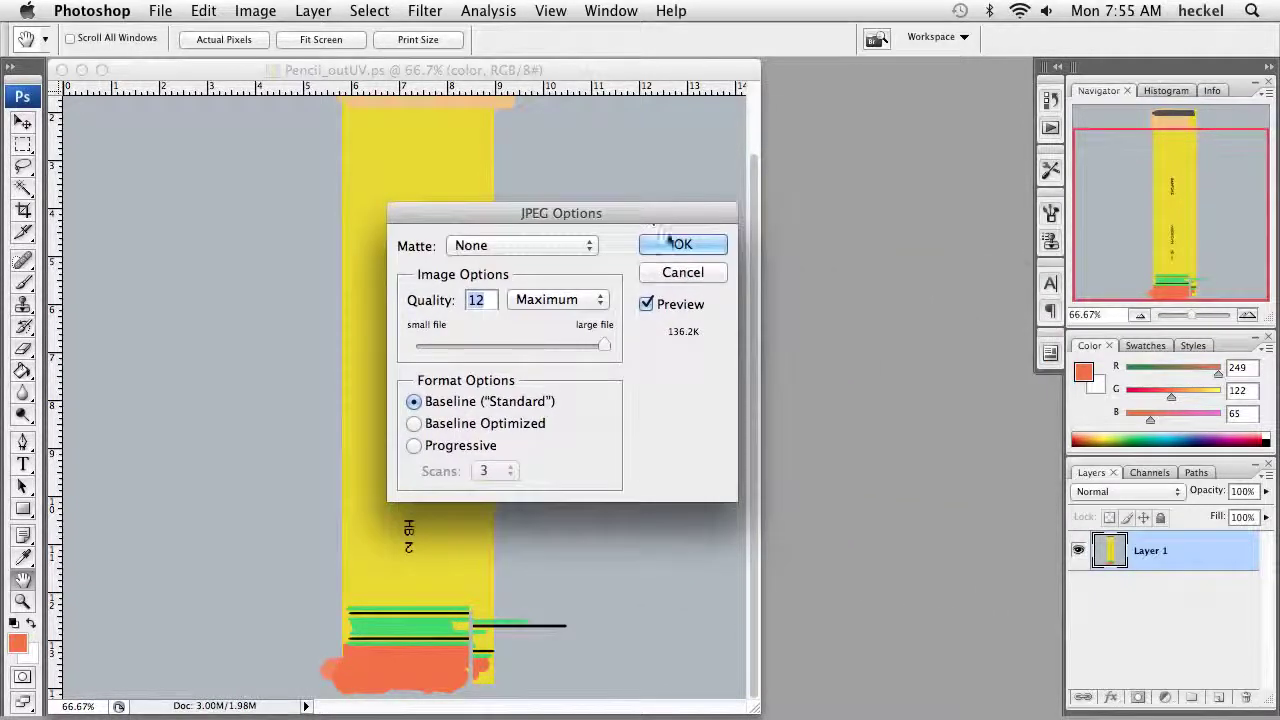
left_click(680, 242)
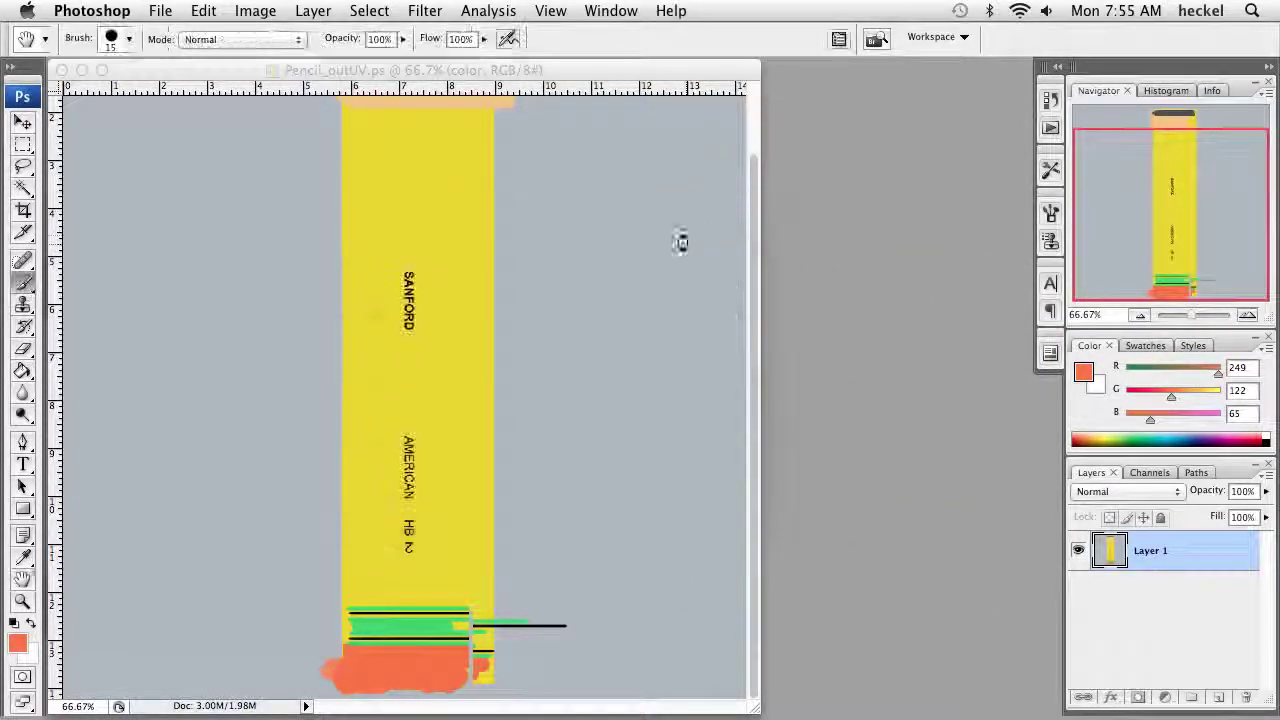
- Hide Photoshop and switch to the Pencil.mb scene in Maya
left_click(92, 10)
left_click(119, 134)
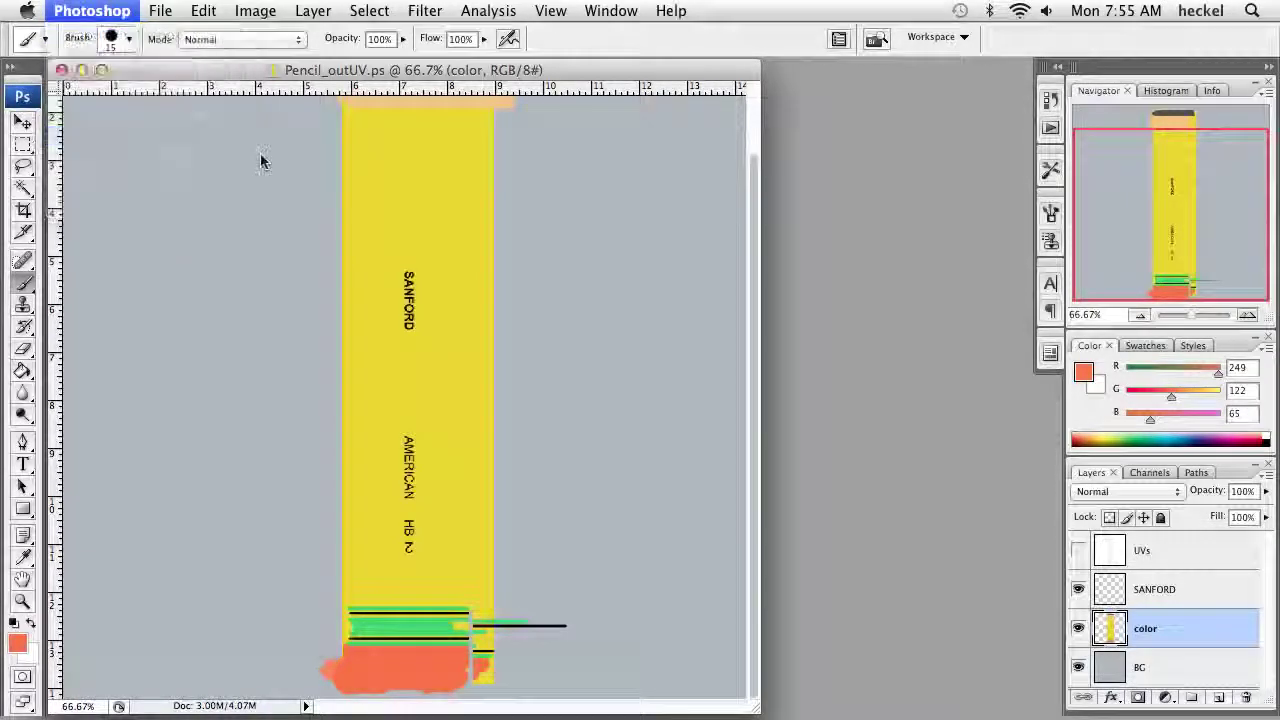
mouse_move(794, 712)
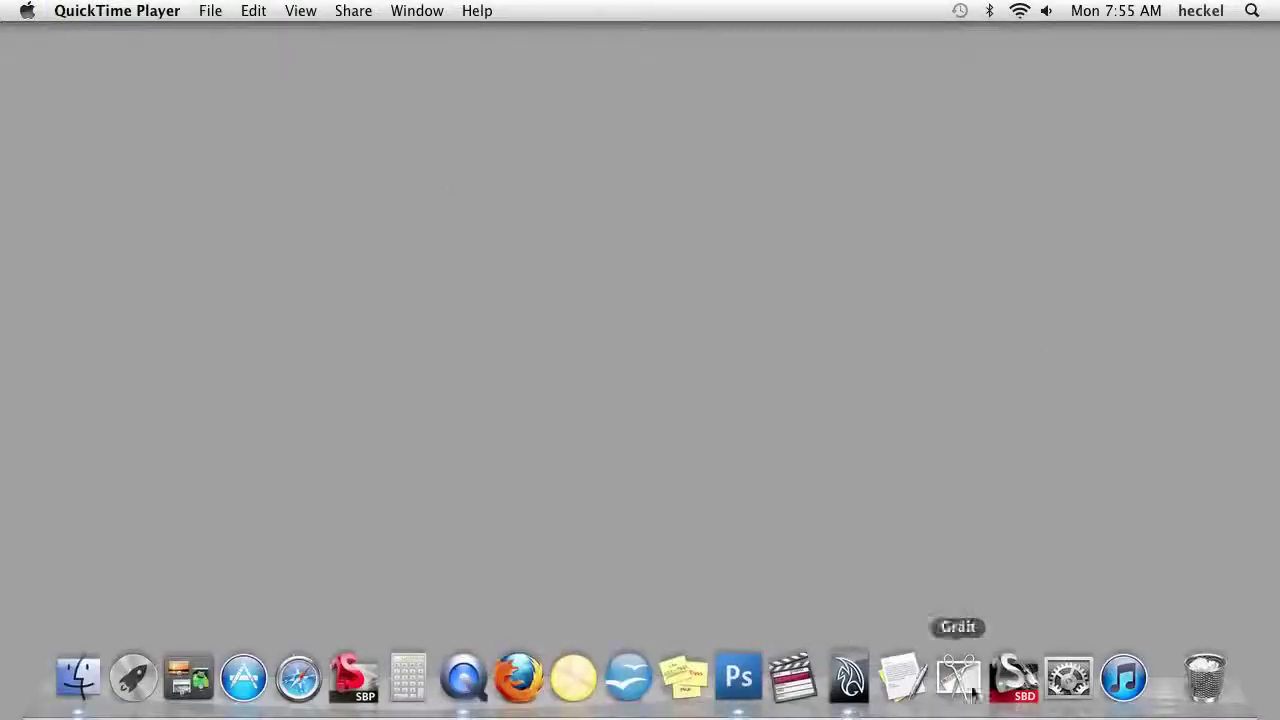
left_click(849, 680)
left_click(545, 288)
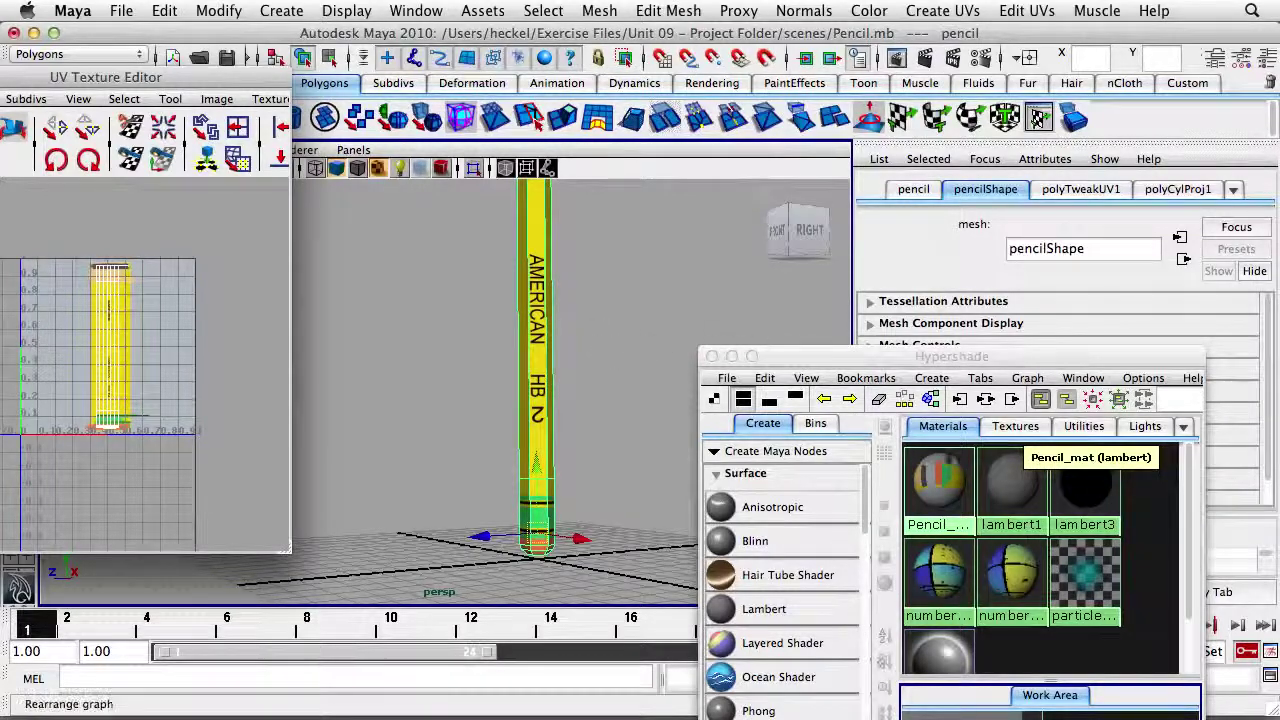
- Move the Hypershade off the Attribute Editor and open the file texture node connected to Pencil_mat's Color, down to its image name settings
mouse_move(787, 357)
left_mouse_down()
mouse_move(538, 259)
mouse_move(251, 84)
left_mouse_up()
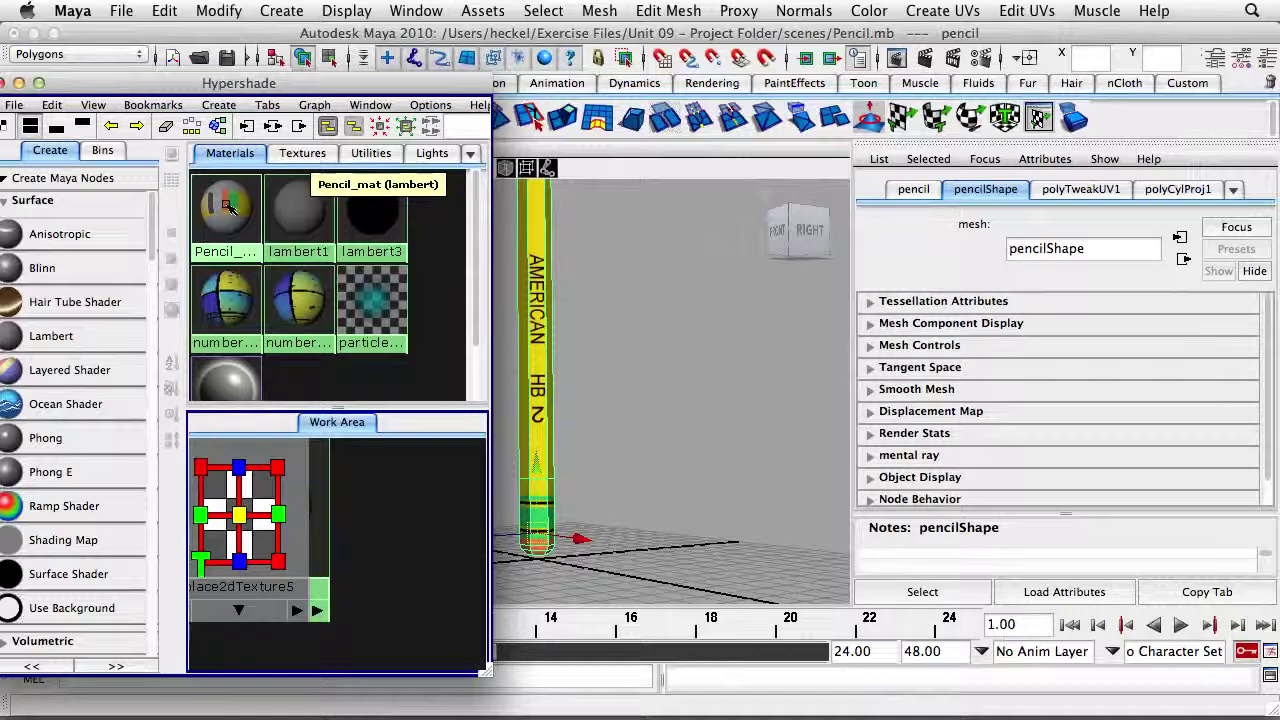
left_click(228, 205)
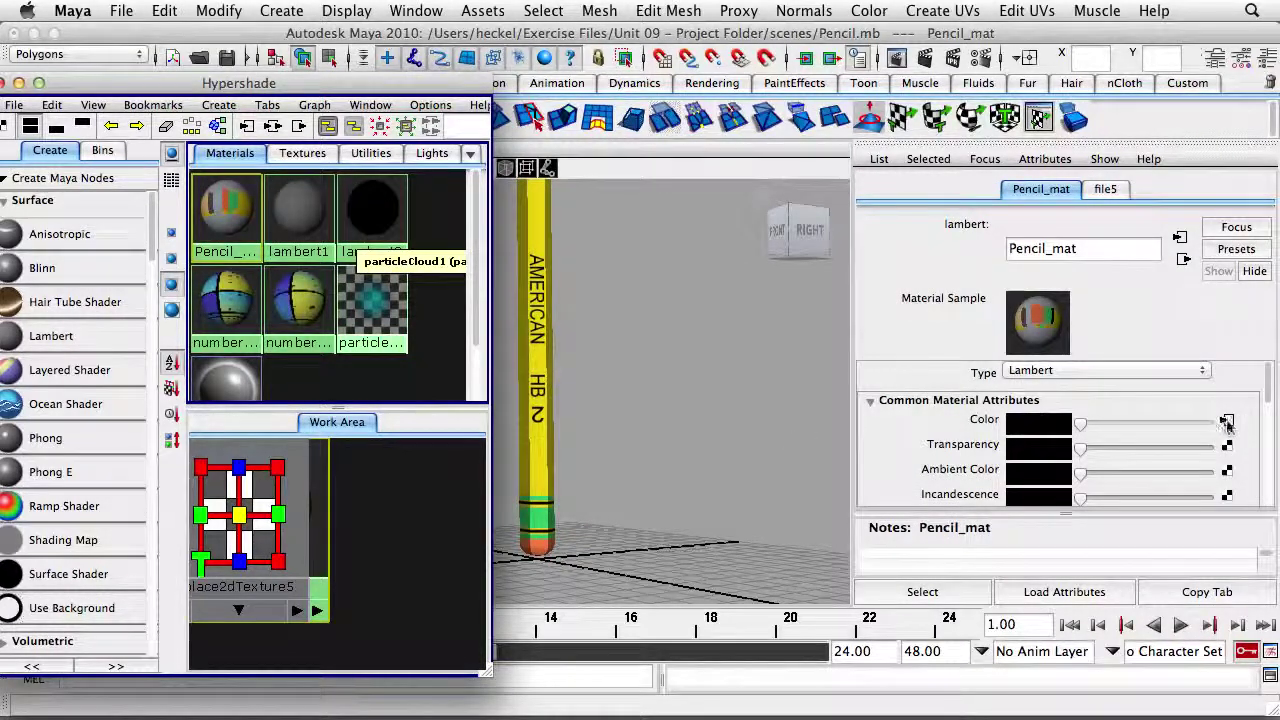
left_click(1228, 422)
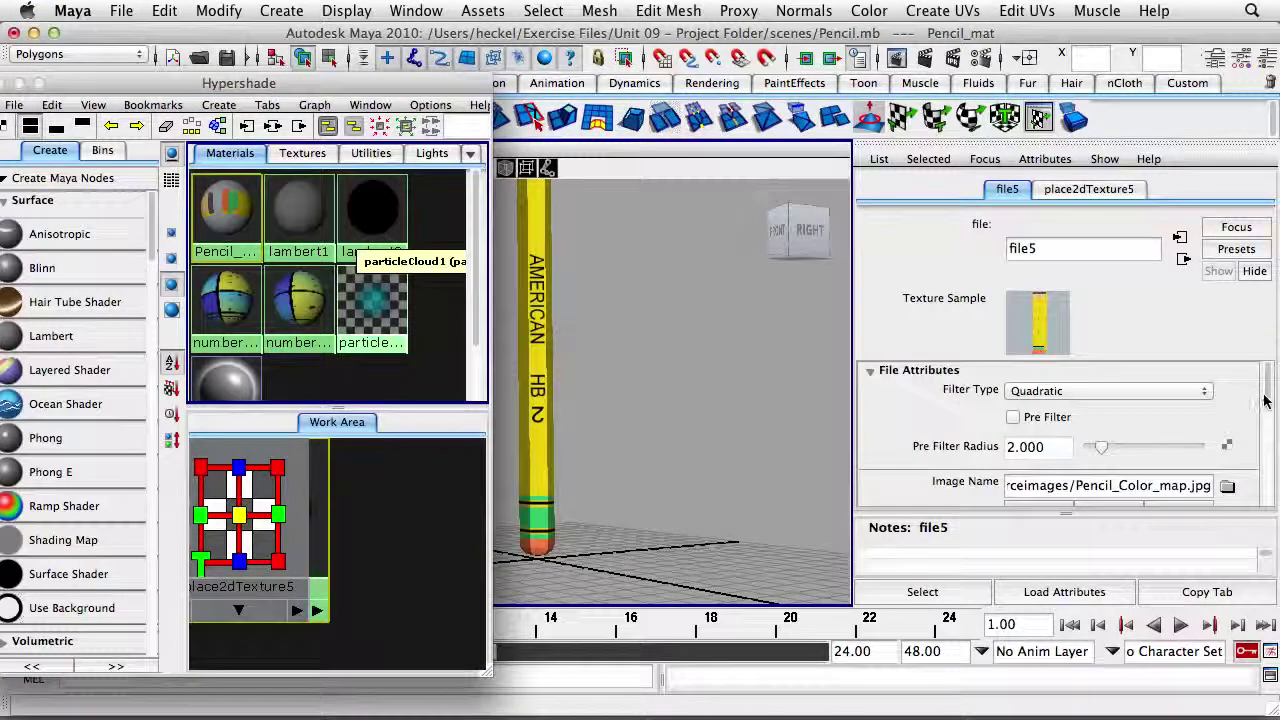
left_click_drag(1268, 388, 1267, 412)
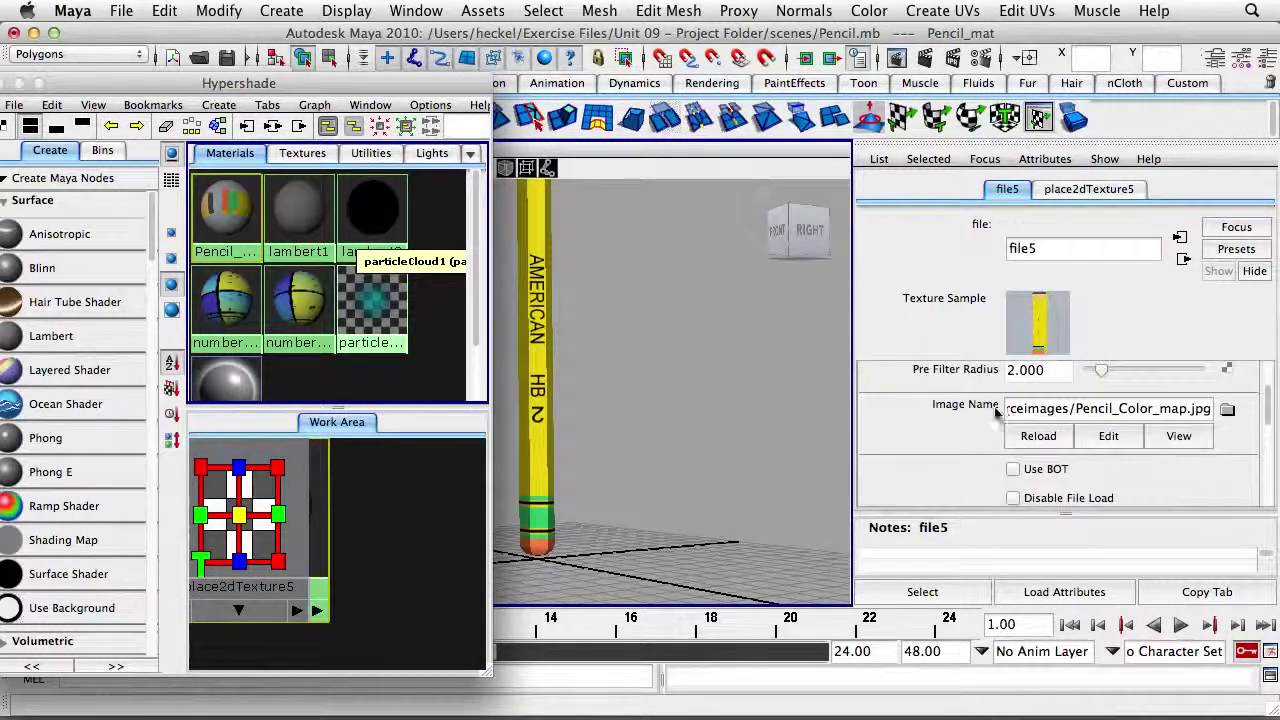